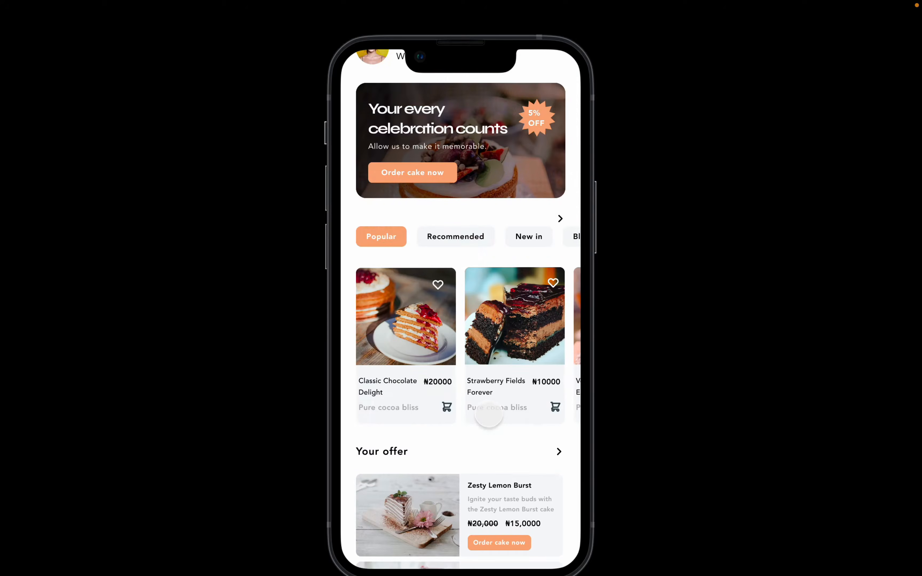
# - Swipe the prototype's Popular cake carousel until Classic Chocolate Delight is fully in view
pyautogui.moveTo(527, 406); pyautogui.dragTo(417, 376)
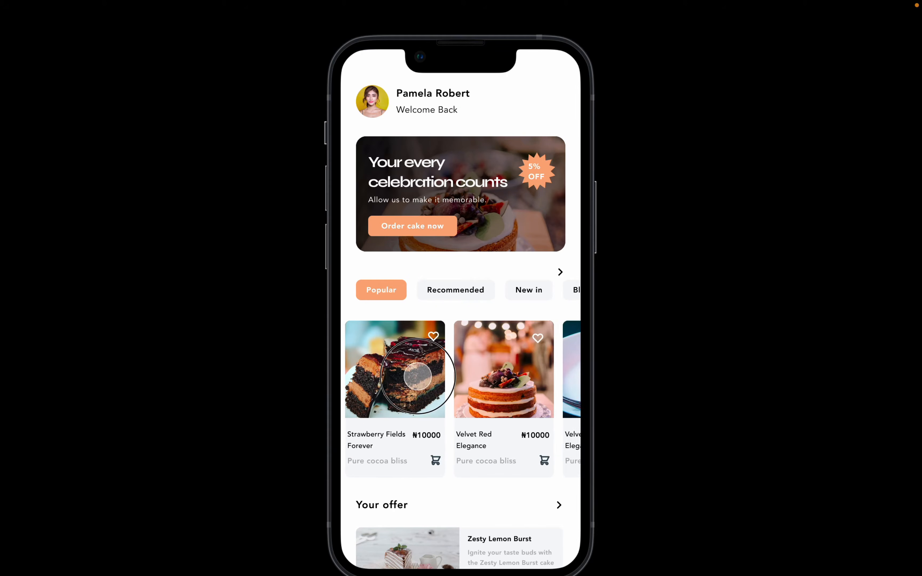
pyautogui.moveTo(527, 395); pyautogui.dragTo(560, 406)
pyautogui.moveTo(468, 390); pyautogui.dragTo(535, 404)
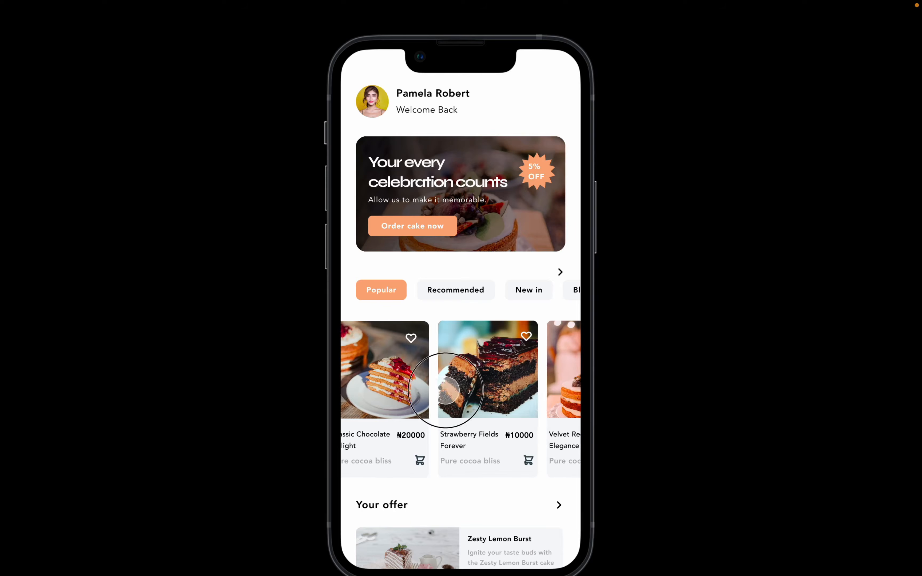
pyautogui.moveTo(445, 391); pyautogui.dragTo(474, 398)
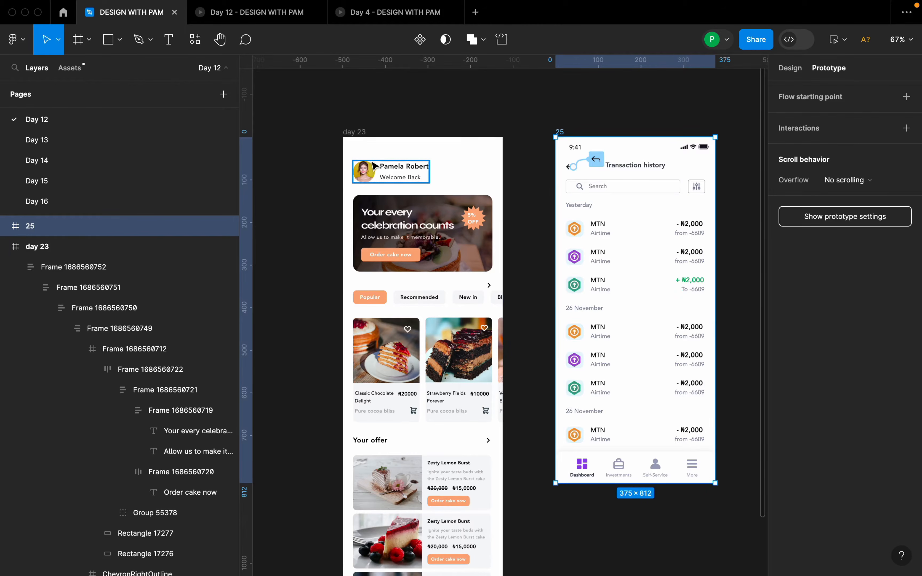
# - Move the transaction history frame 25 to the left of day 23
pyautogui.click(354, 133)
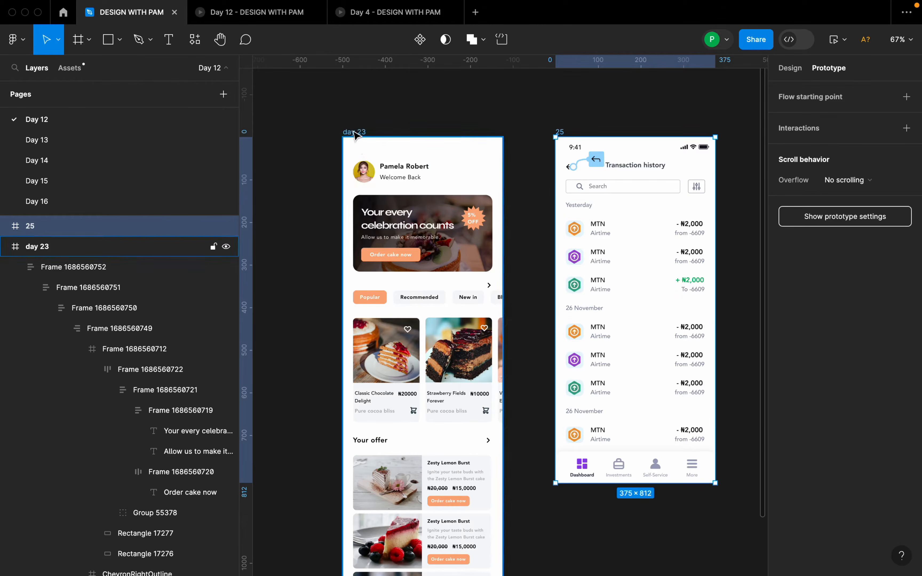
pyautogui.scroll(-3, 371, 203)
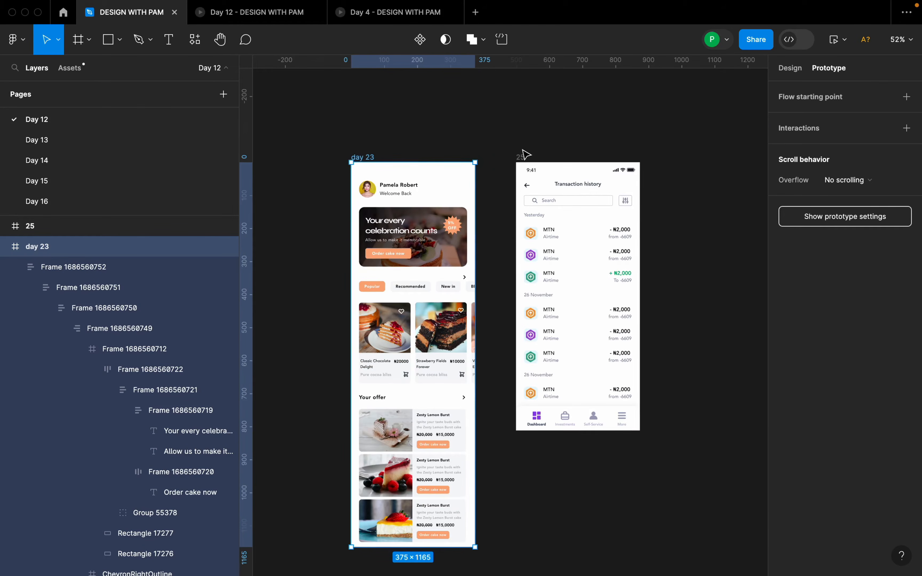
pyautogui.click(521, 153)
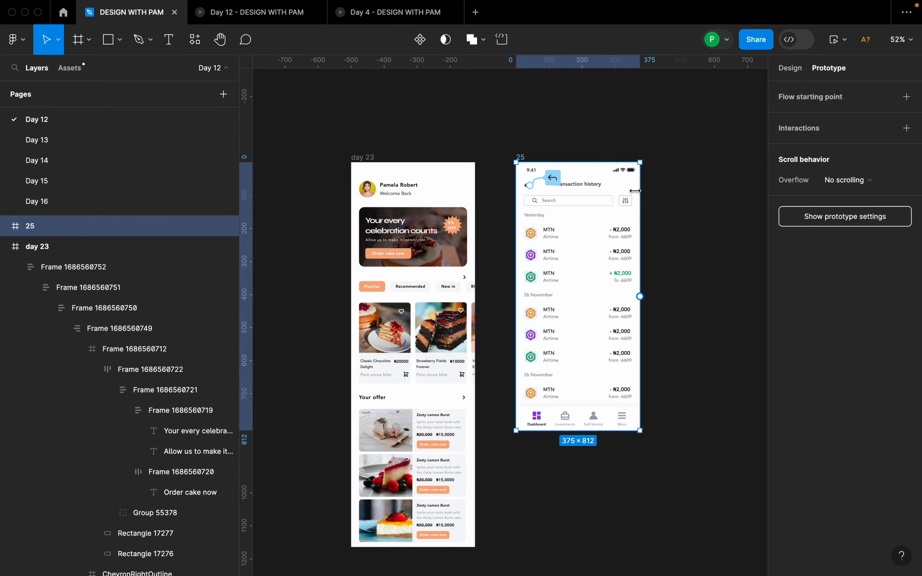
pyautogui.scroll(1, 624, 202)
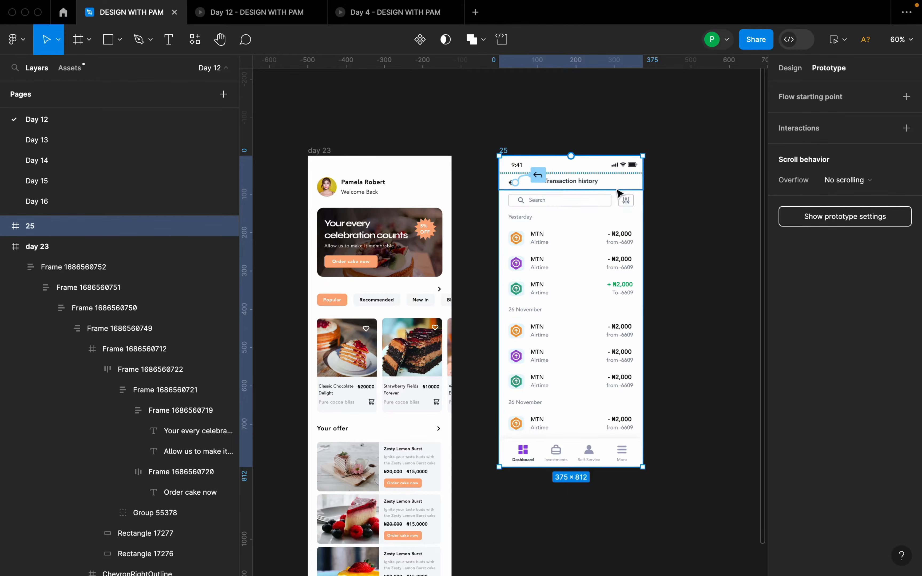
pyautogui.scroll(-3, 618, 189)
pyautogui.moveTo(609, 212); pyautogui.dragTo(320, 223)
pyautogui.scroll(2, 531, 197)
pyautogui.scroll(2, 531, 197)
pyautogui.scroll(-5, 548, 196)
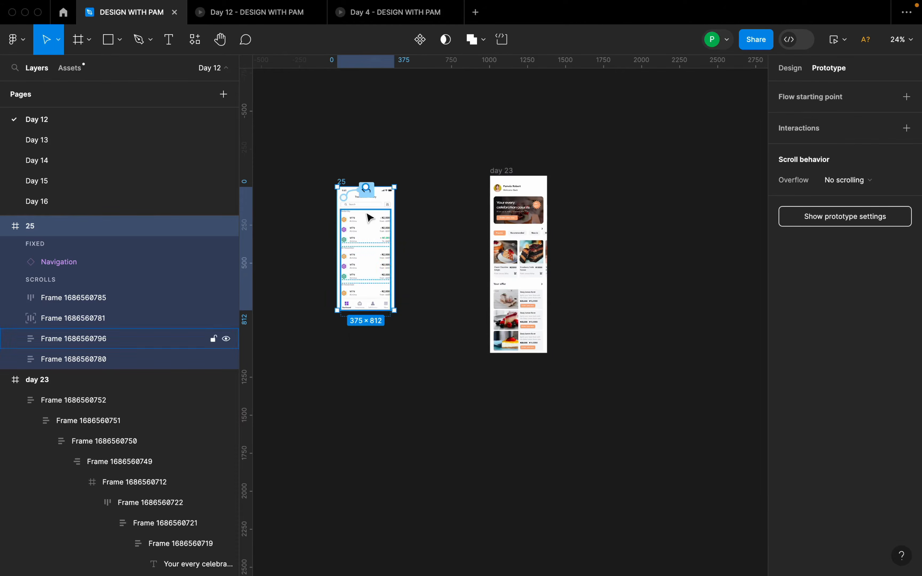
pyautogui.scroll(5, 362, 215)
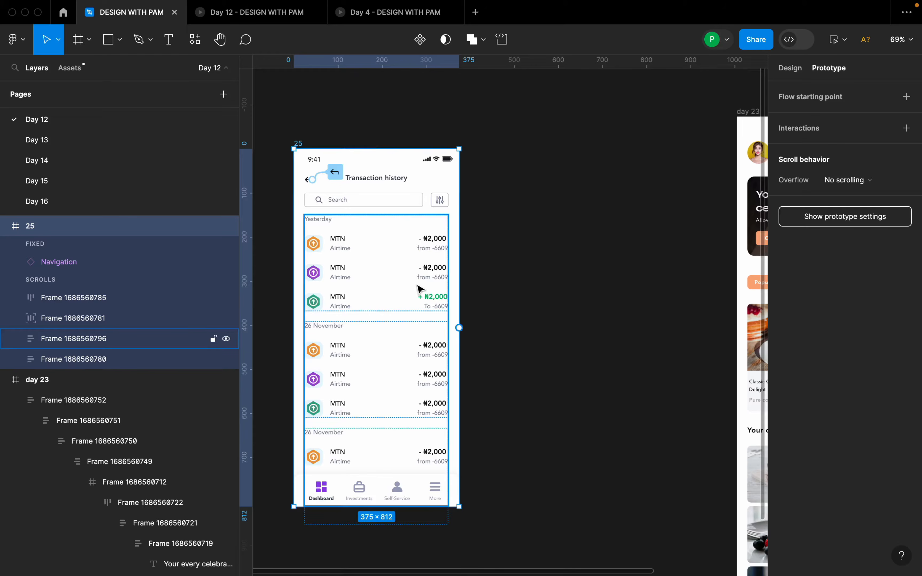
pyautogui.scroll(2, 288, 267)
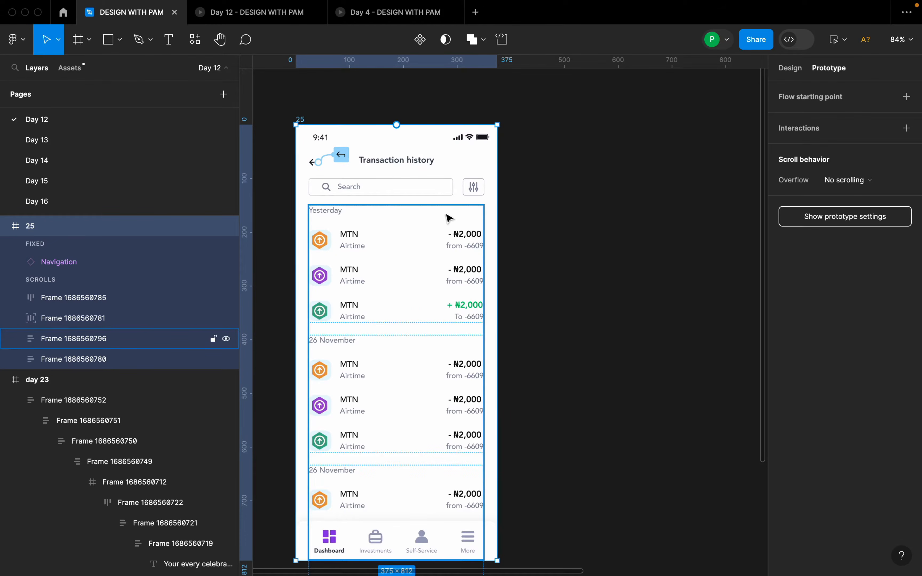
pyautogui.scroll(-5, 377, 310)
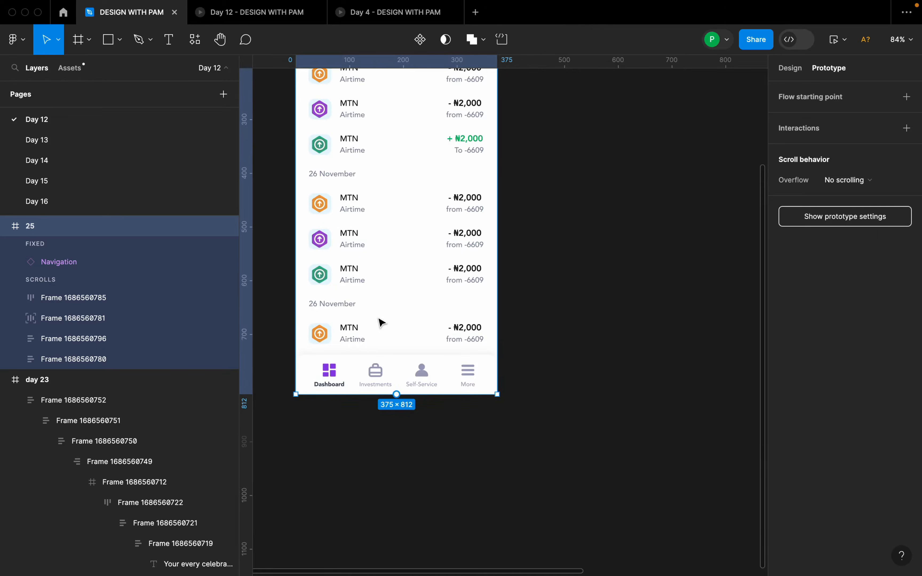
pyautogui.scroll(7, 381, 322)
pyautogui.scroll(-6, 383, 319)
# - Deselect and centre the view on the day 23 home screen frame
pyautogui.click(632, 264)
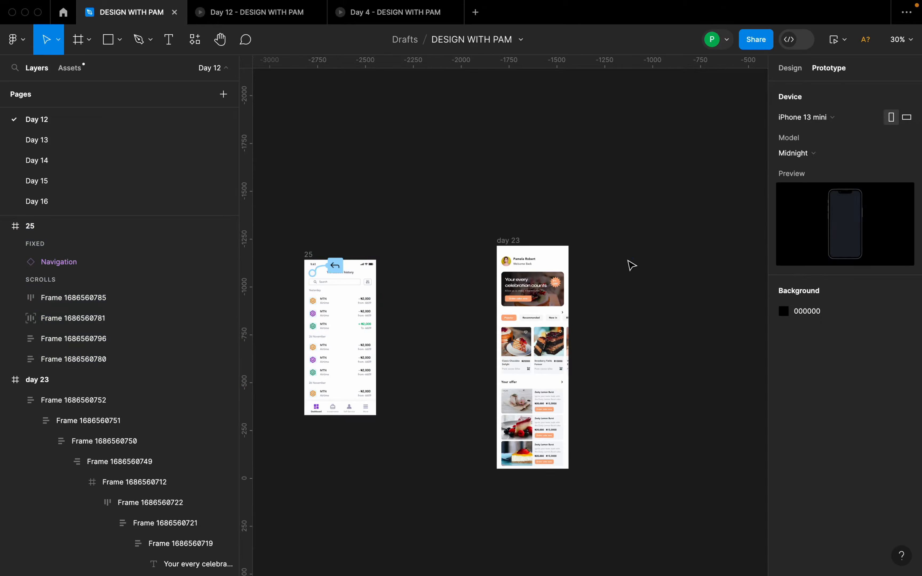
pyautogui.moveTo(646, 287); pyautogui.dragTo(559, 267)
pyautogui.scroll(5, 372, 298)
pyautogui.moveTo(709, 266); pyautogui.dragTo(528, 228)
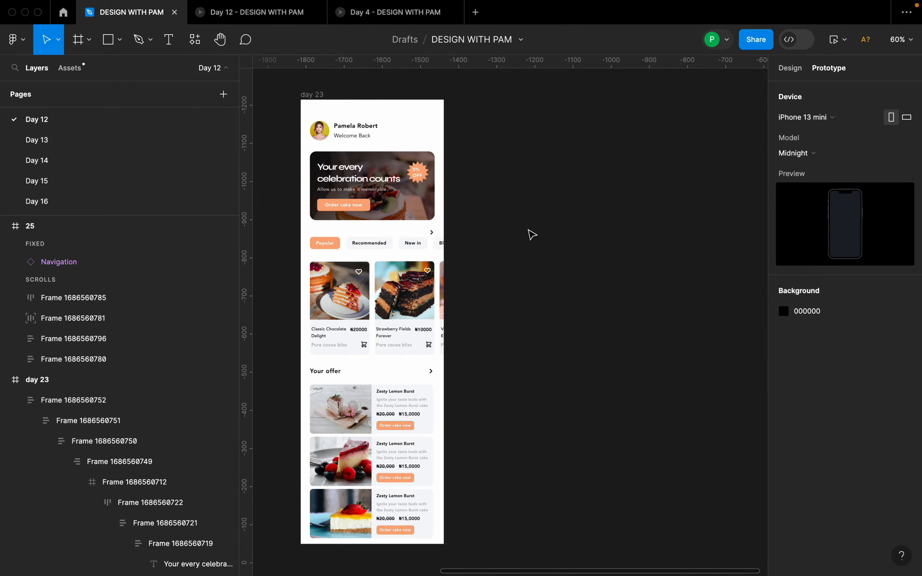
pyautogui.scroll(3, 333, 167)
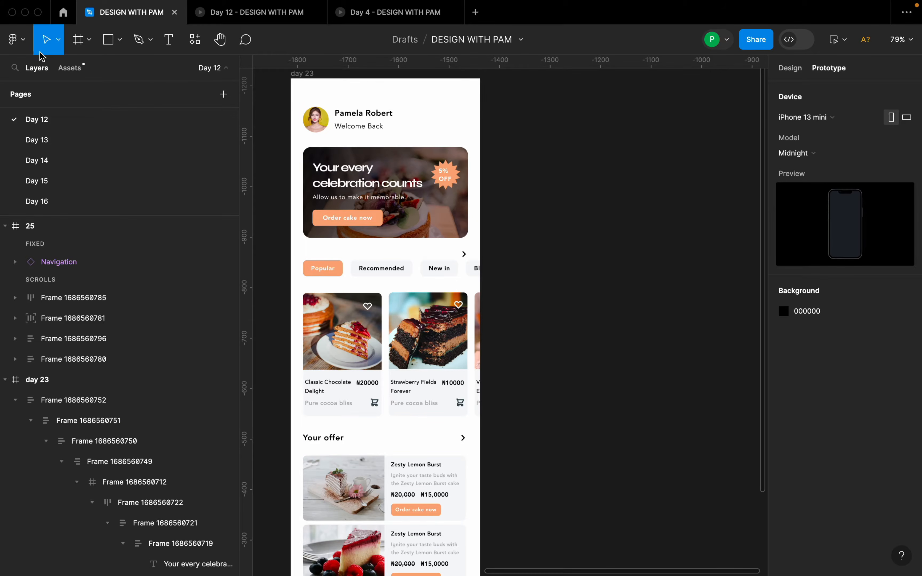
# - Add a 375×812 iPhone 13 mini frame beside the day 23 screen
pyautogui.click(89, 42)
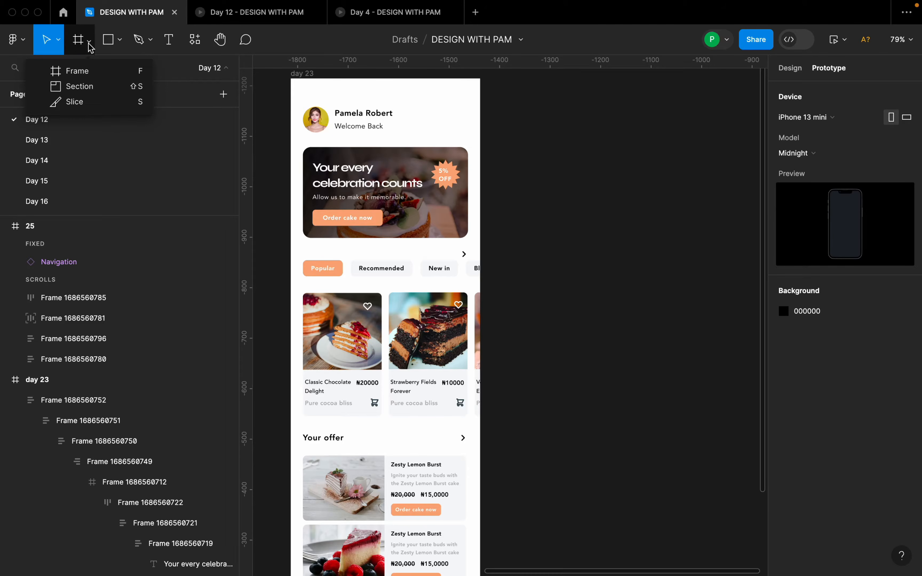
pyautogui.click(96, 71)
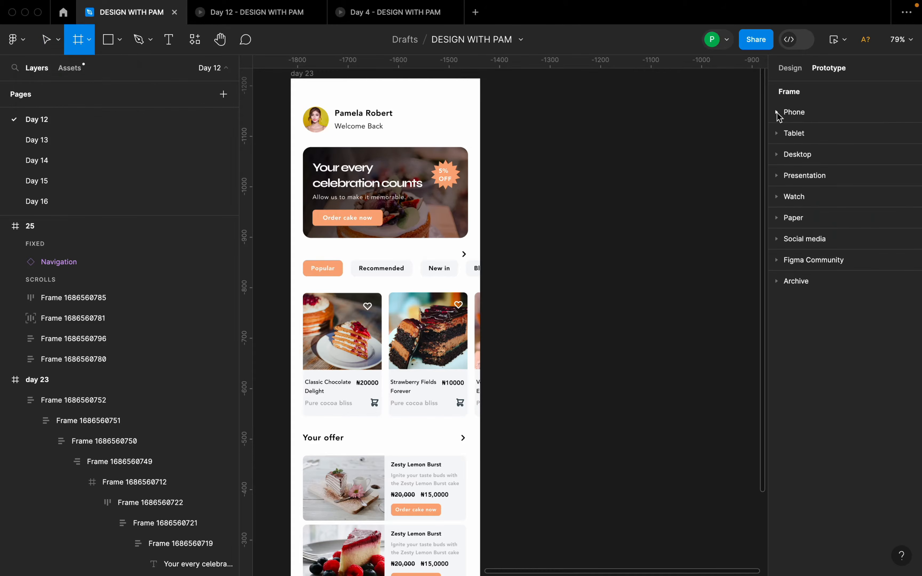
pyautogui.click(777, 112)
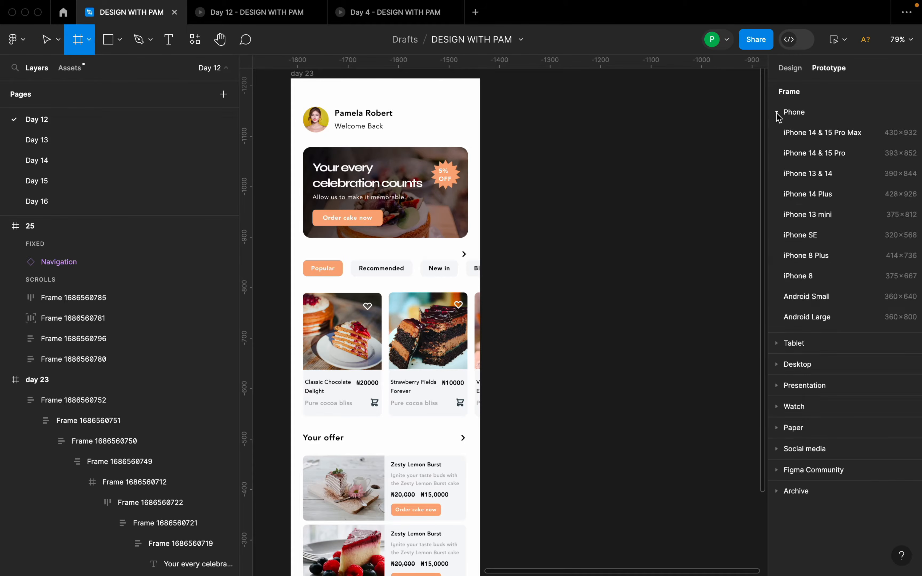
pyautogui.click(828, 218)
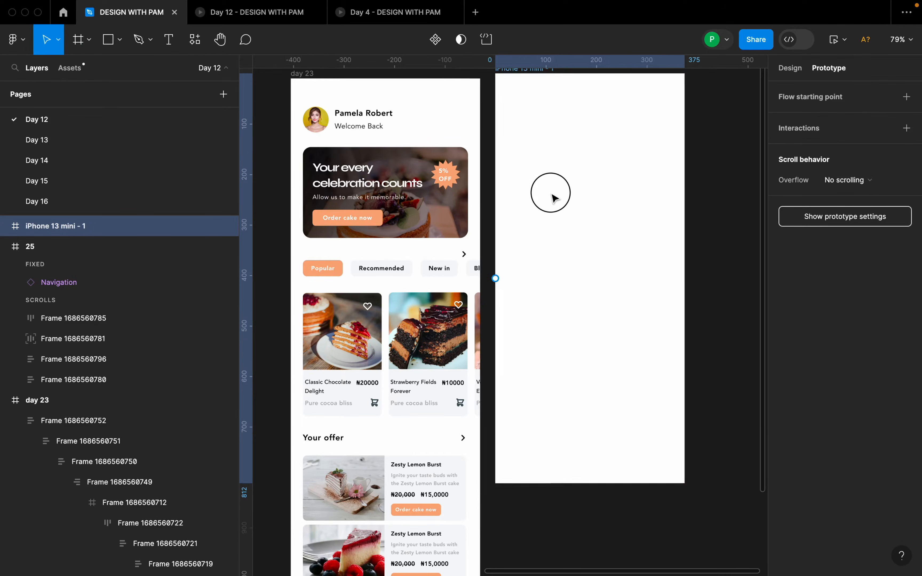
pyautogui.scroll(3, 565, 185)
pyautogui.scroll(5, 547, 144)
# - Rename the new frame to 'Cake company design'
pyautogui.click(523, 196)
pyautogui.doubleClick(522, 194)
pyautogui.write('Ca')
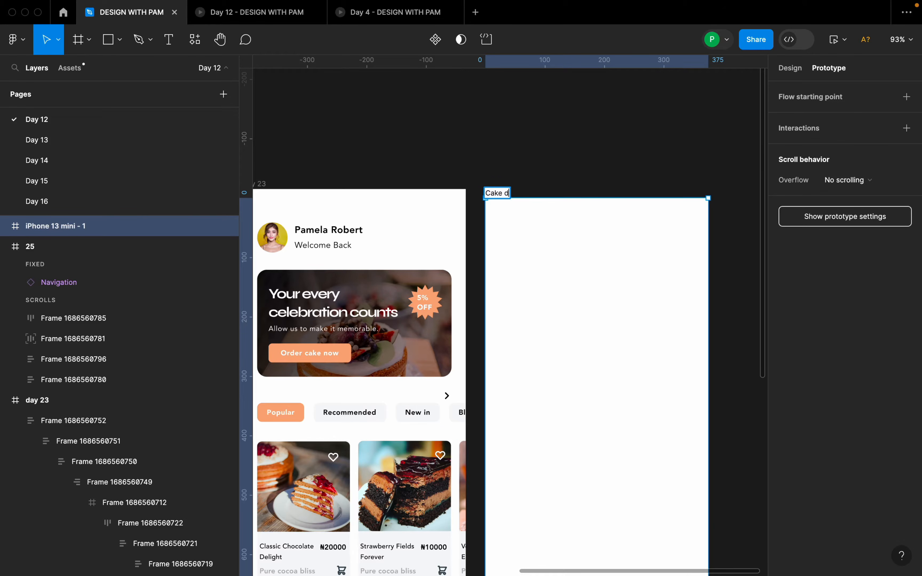
pyautogui.write('ke companby')
pyautogui.press('Return')
pyautogui.scroll(-5, 510, 179)
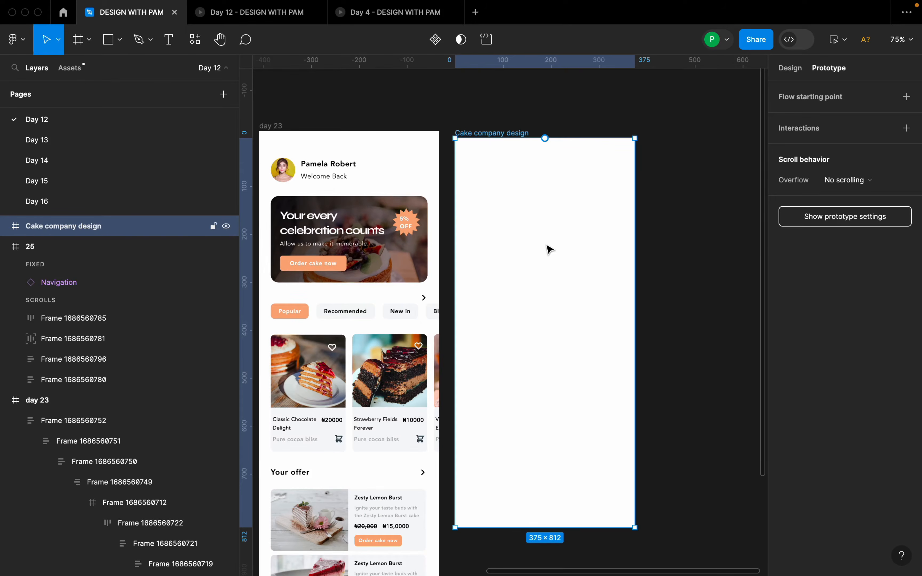
# - Check the day 23 avatar size, then draw and delete a trial circle
pyautogui.click(284, 175)
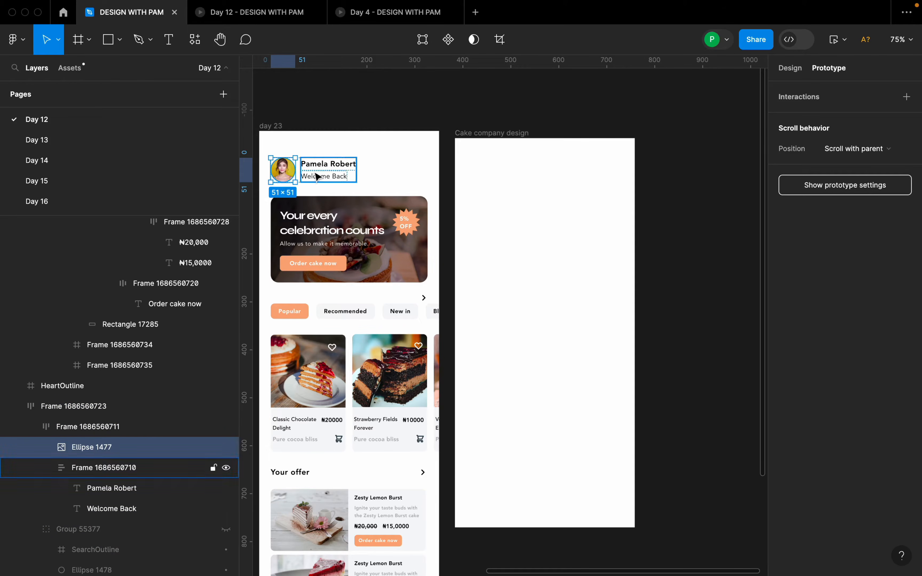
pyautogui.click(537, 235)
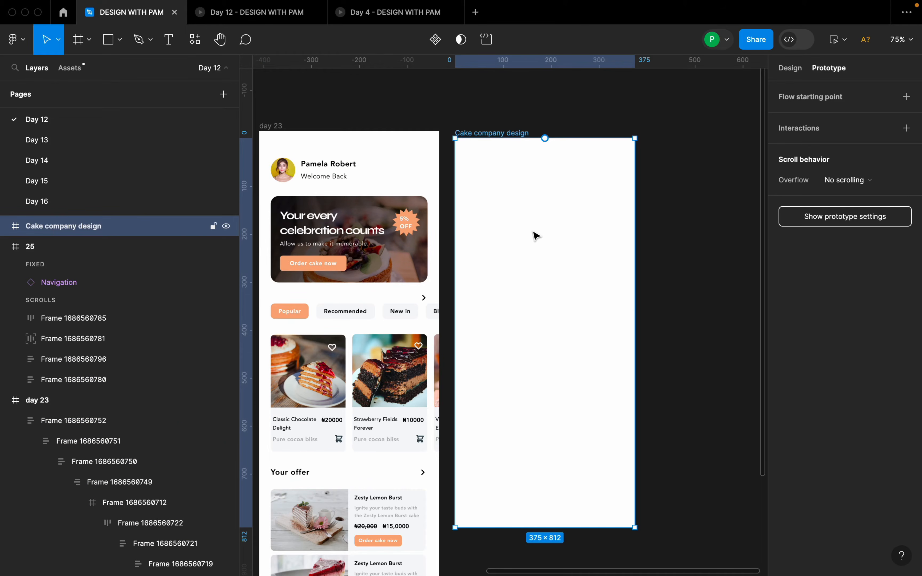
pyautogui.press('o')
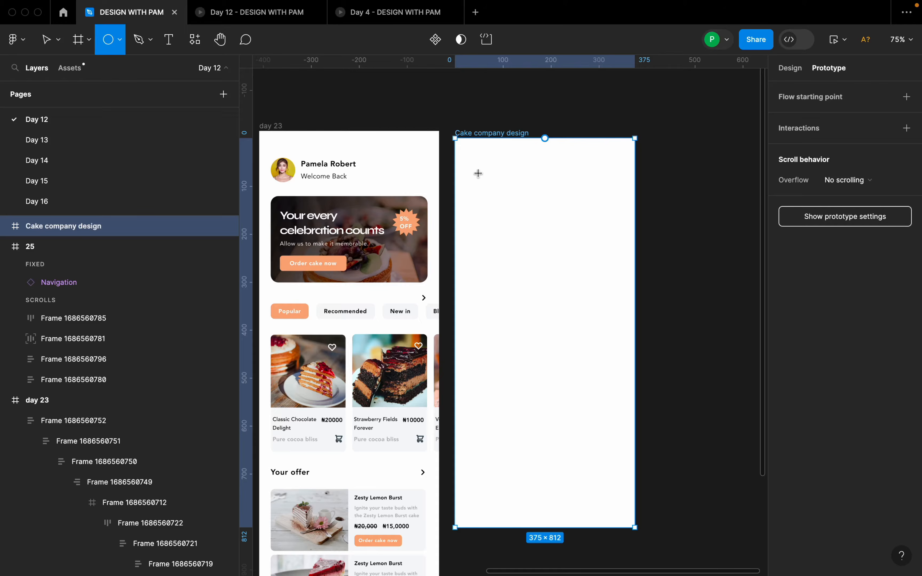
pyautogui.moveTo(473, 163)
pyautogui.mouseDown()
pyautogui.moveTo(504, 202)
pyautogui.moveTo(502, 195)
pyautogui.mouseUp()
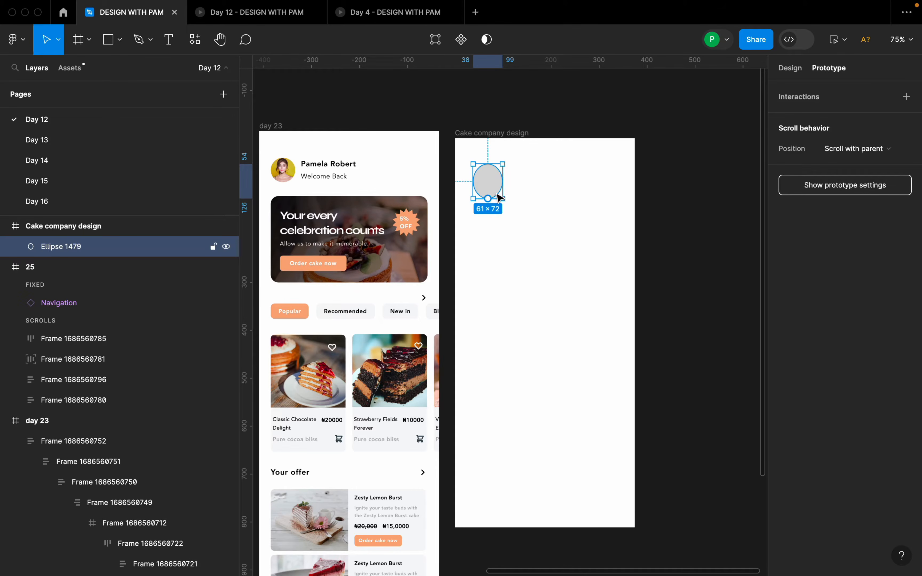
pyautogui.press('BackSpace')
pyautogui.scroll(1, 497, 183)
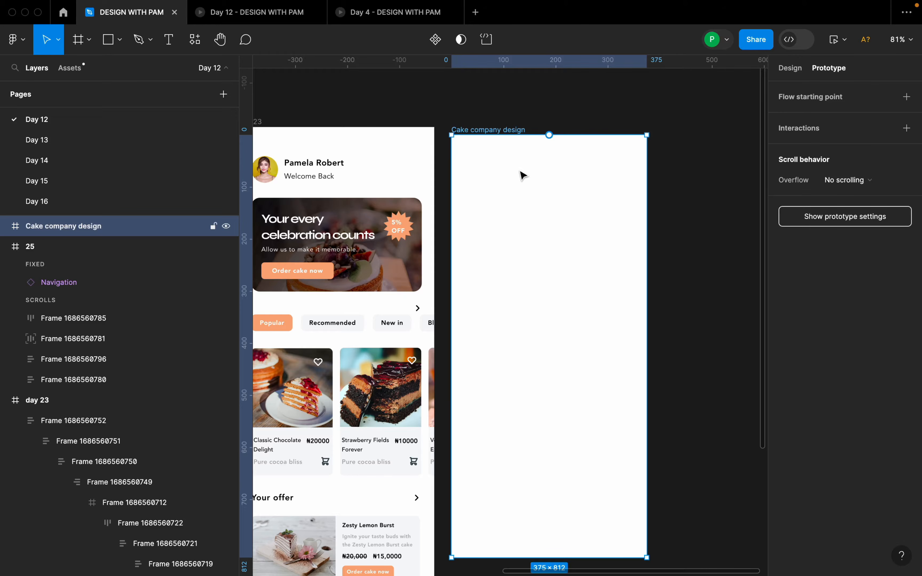
# - Draw a circle at the frame's top-left and resize it to 52×52 with locked proportions
pyautogui.press('o')
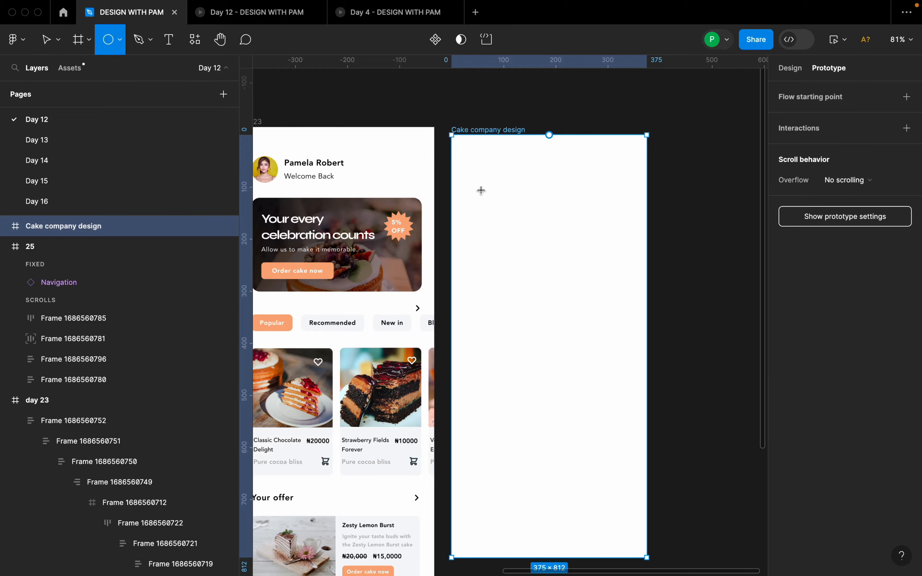
pyautogui.moveTo(483, 182); pyautogui.dragTo(522, 215)
pyautogui.click(787, 68)
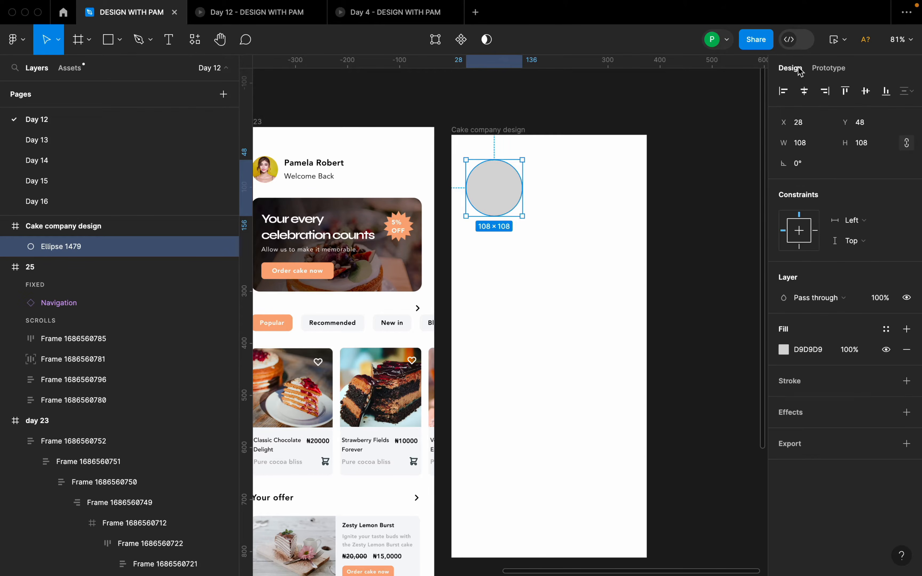
pyautogui.moveTo(504, 197); pyautogui.dragTo(500, 195)
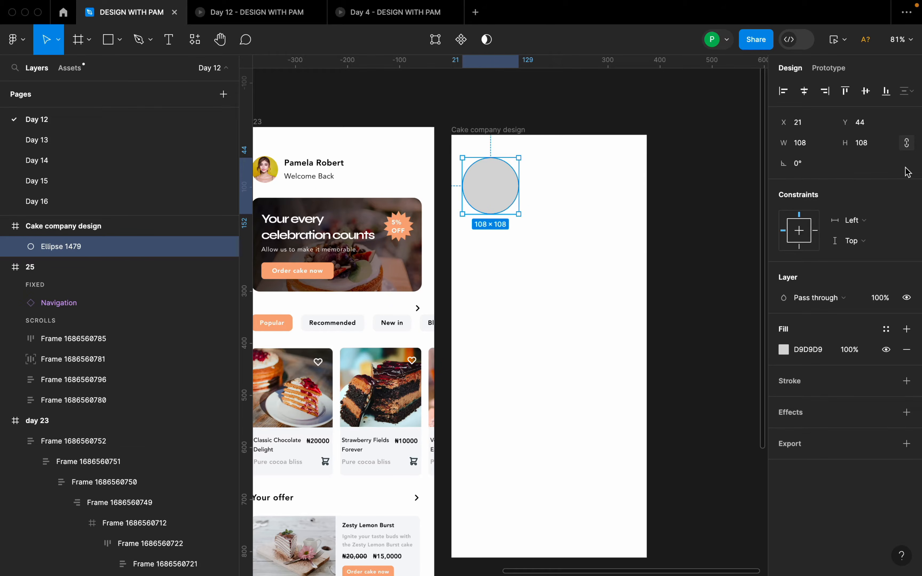
pyautogui.click(907, 144)
pyautogui.click(906, 142)
pyautogui.click(811, 144)
pyautogui.write('5')
pyautogui.press('Return')
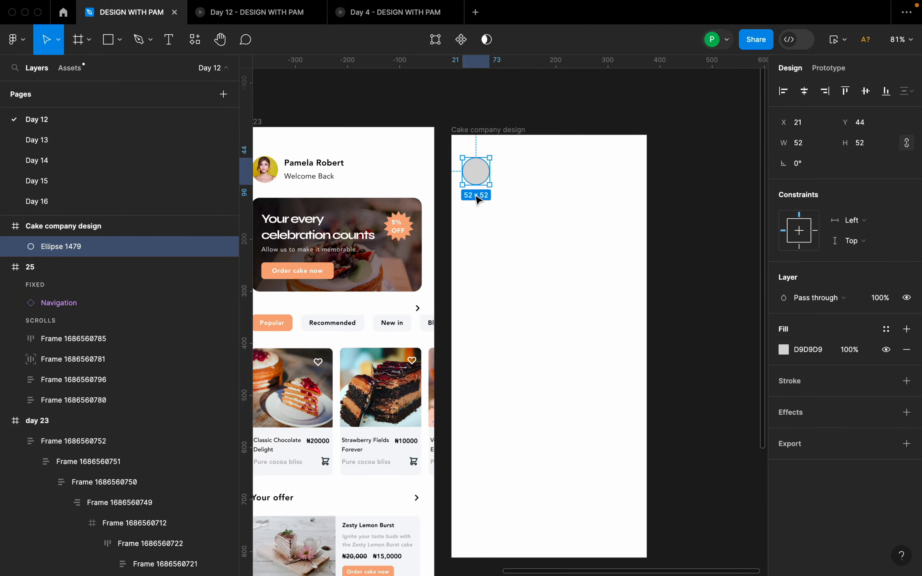
pyautogui.click(507, 197)
# - Add a text layer with the user's name beside the circle
pyautogui.press('t')
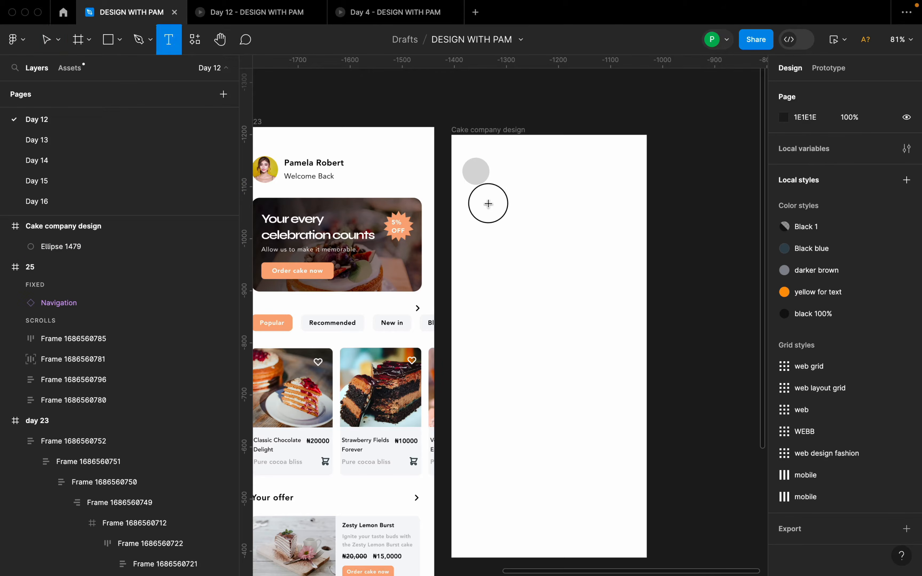
pyautogui.click(488, 203)
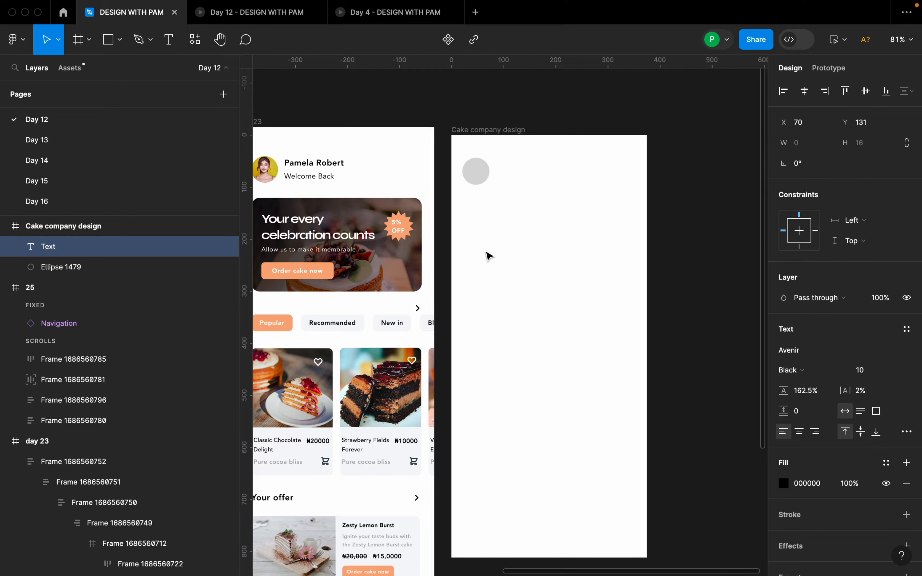
pyautogui.press('capslock')
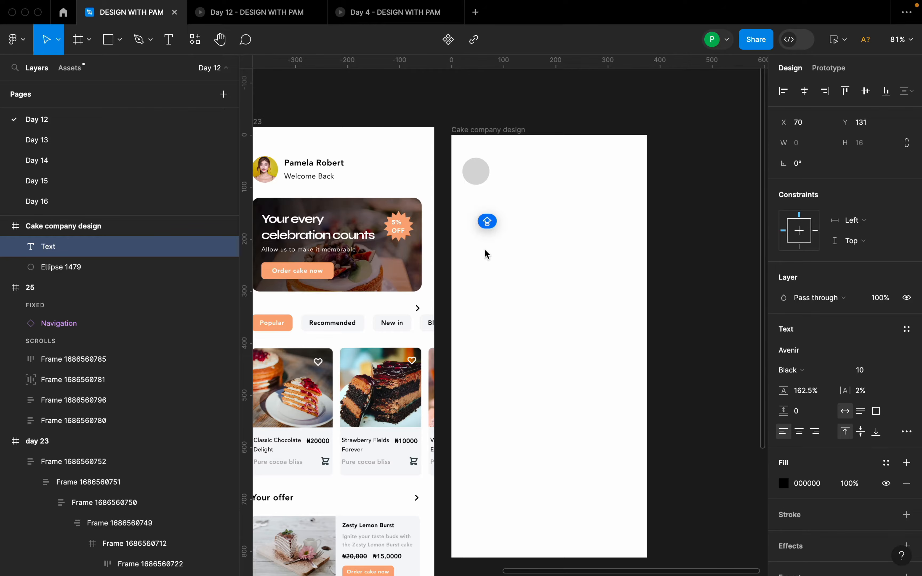
pyautogui.write('Pamela Robert')
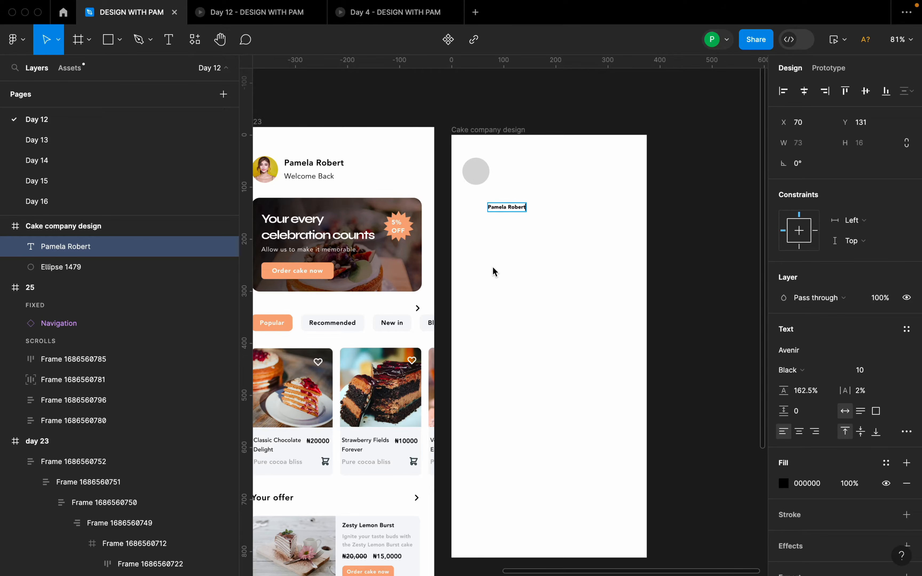
pyautogui.press('Escape')
pyautogui.moveTo(507, 209); pyautogui.dragTo(524, 170)
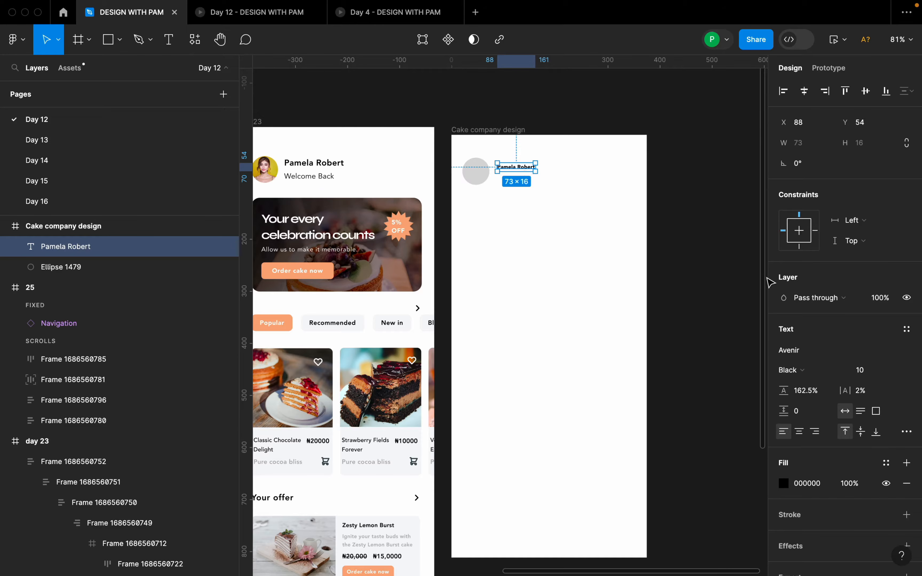
# - Set the name text to size 16 Heavy weight and position it beside the circle
pyautogui.click(898, 372)
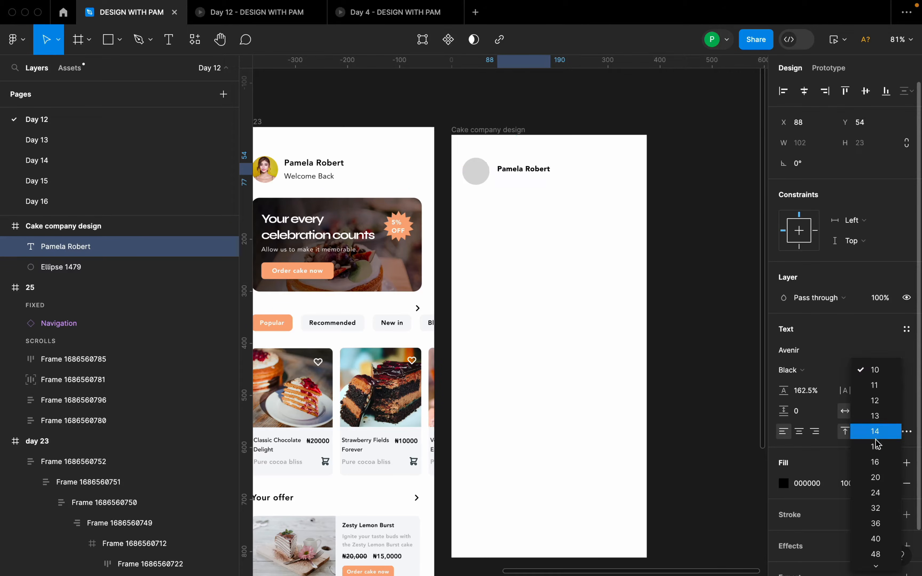
pyautogui.click(876, 463)
pyautogui.click(536, 206)
pyautogui.moveTo(540, 168); pyautogui.dragTo(541, 163)
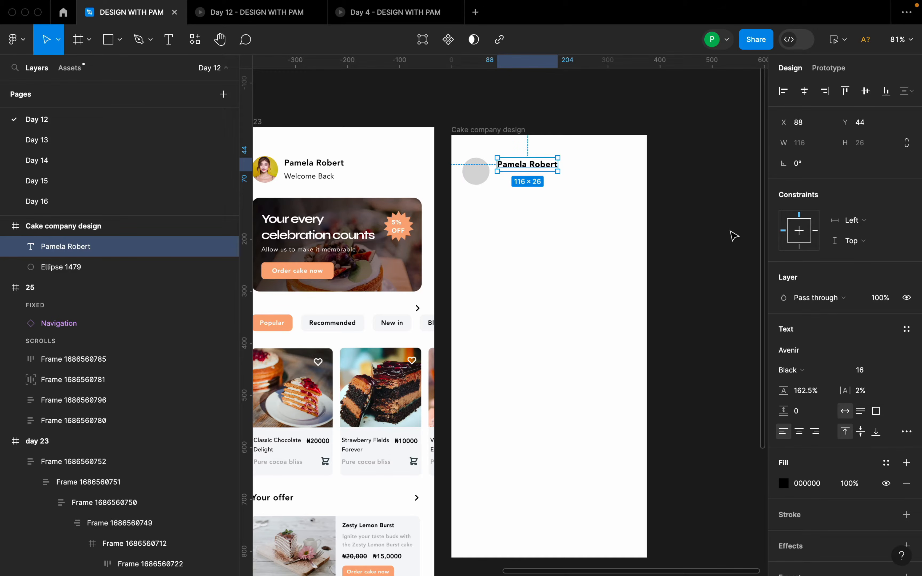
pyautogui.click(794, 370)
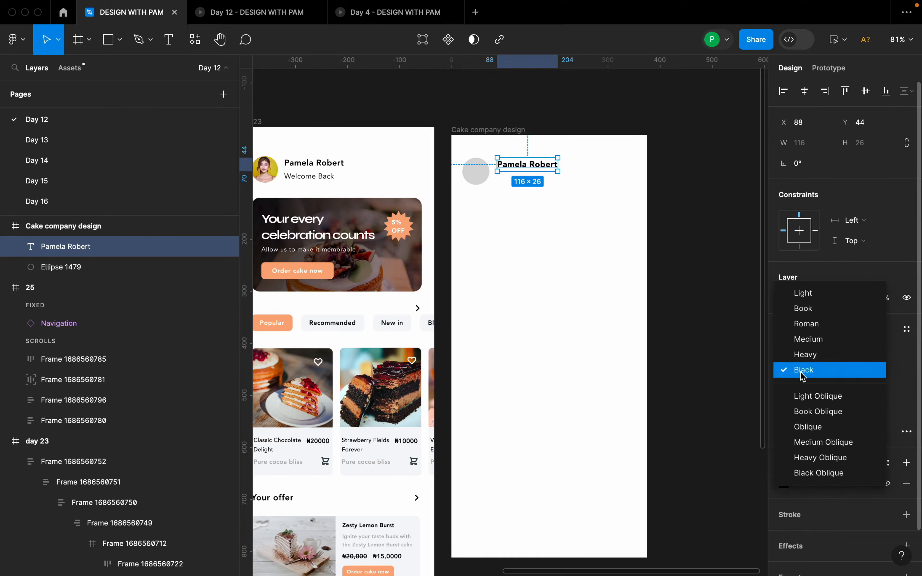
pyautogui.click(806, 355)
pyautogui.moveTo(537, 166); pyautogui.dragTo(535, 173)
# - Give the name the black 100% style, detached to a plain 101010 fill
pyautogui.scroll(-3, 785, 438)
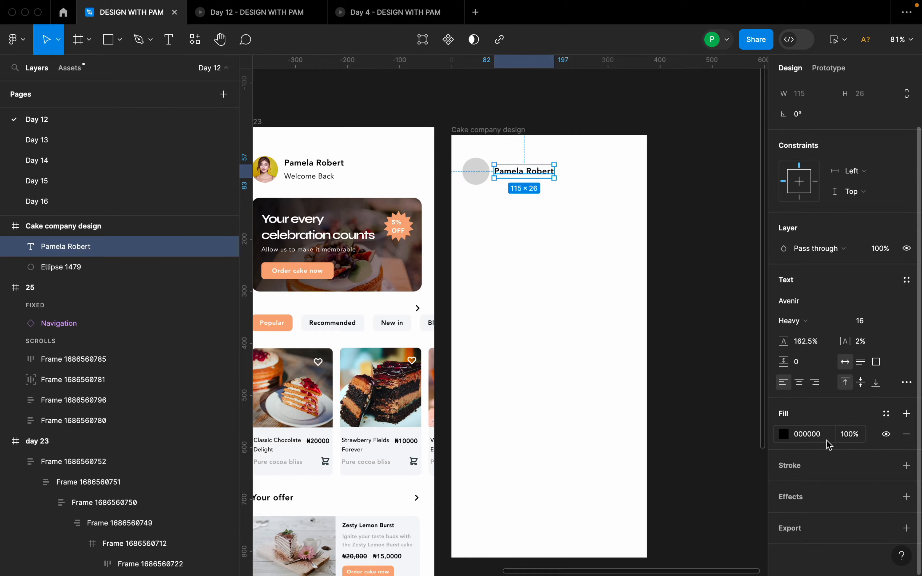
pyautogui.click(886, 414)
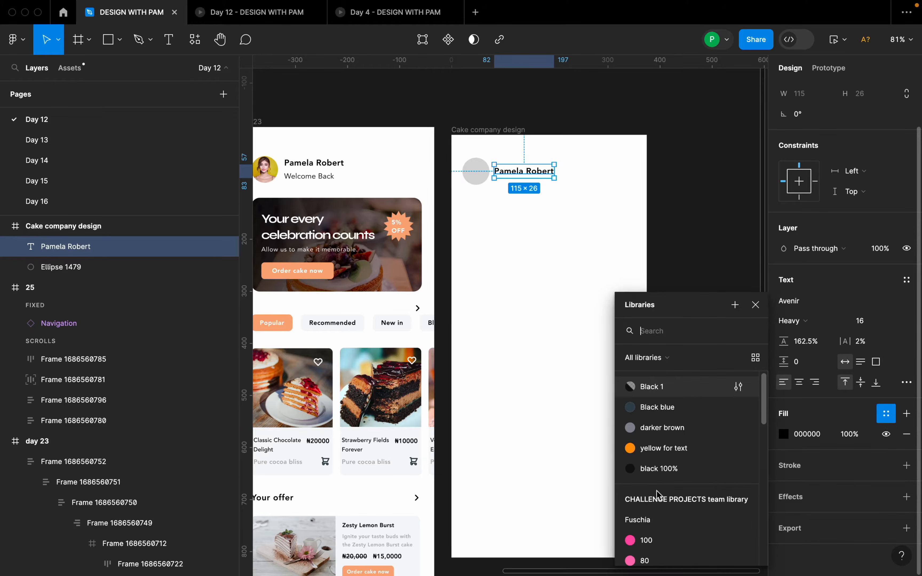
pyautogui.click(669, 472)
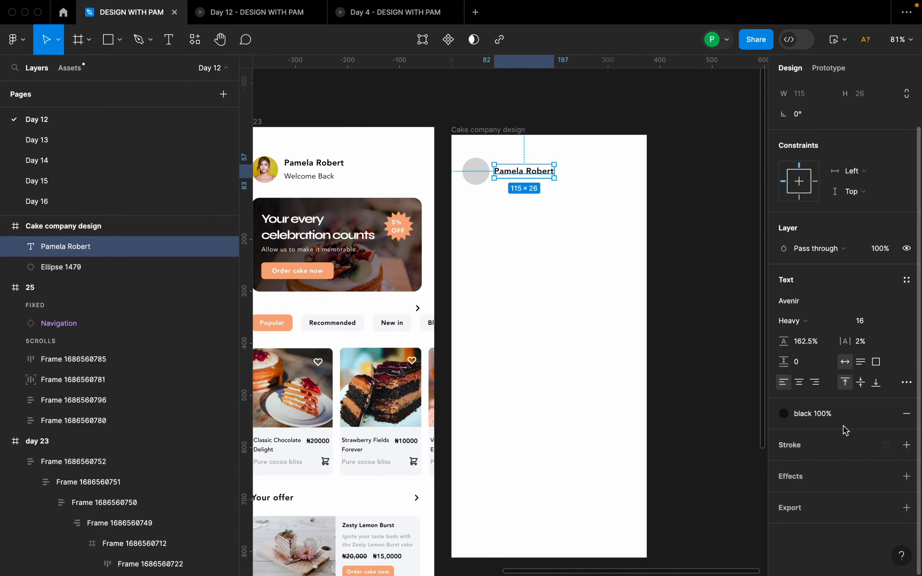
pyautogui.click(886, 415)
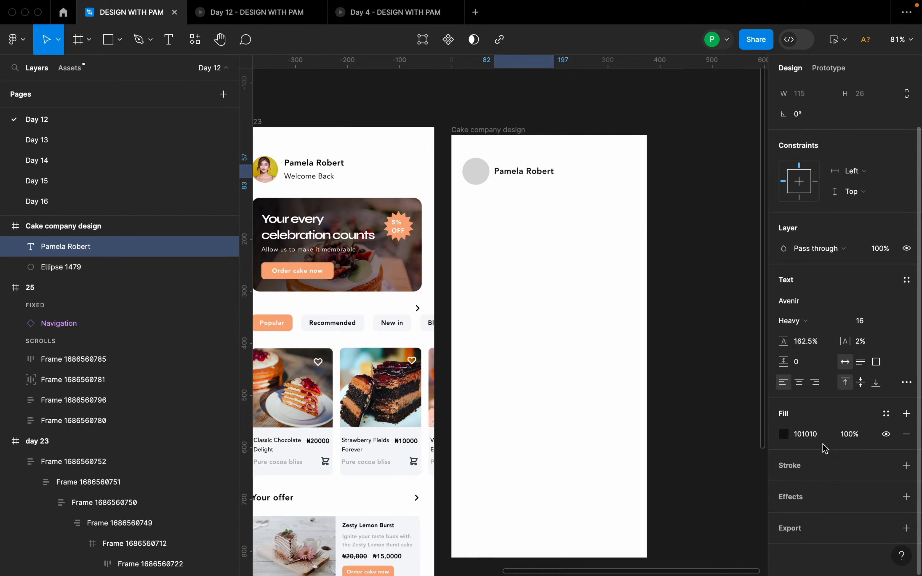
pyautogui.click(568, 266)
pyautogui.keyDown('ctrl'); pyautogui.scroll(5, 522, 171); pyautogui.keyUp('ctrl')
pyautogui.keyDown('ctrl'); pyautogui.scroll(3, 510, 200); pyautogui.keyUp('ctrl')
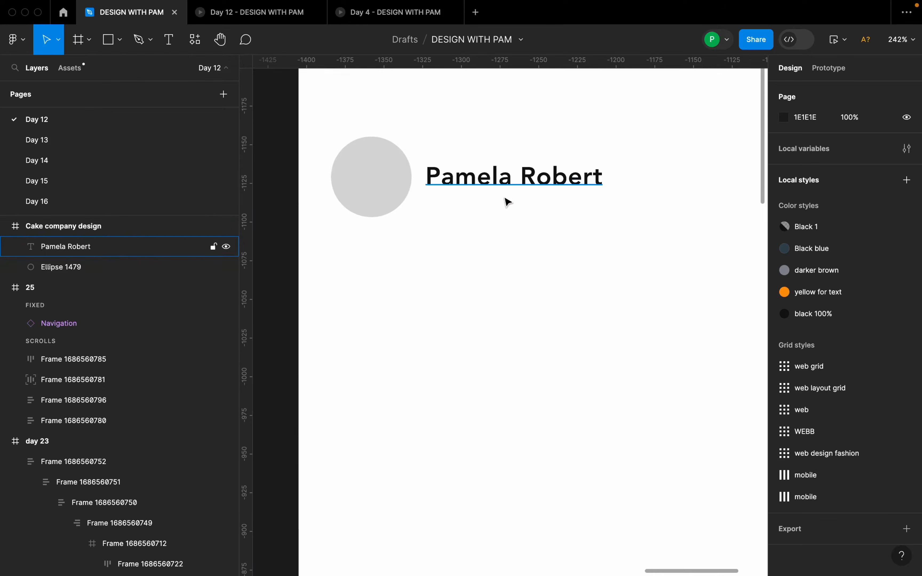
pyautogui.keyDown('ctrl'); pyautogui.scroll(-4, 502, 202); pyautogui.keyUp('ctrl')
pyautogui.keyDown('ctrl'); pyautogui.scroll(2, 510, 183); pyautogui.keyUp('ctrl')
pyautogui.click(512, 184)
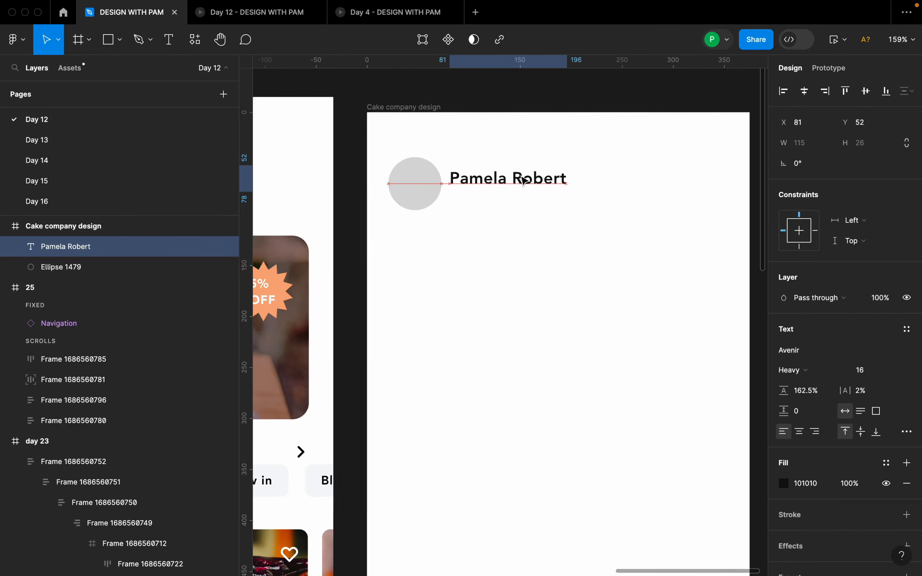
pyautogui.press('Escape')
# - Duplicate the name text just below itself with Alt-drag
pyautogui.moveTo(525, 181); pyautogui.dragTo(525, 213)
pyautogui.scroll(-1, 822, 489)
pyautogui.click(821, 478)
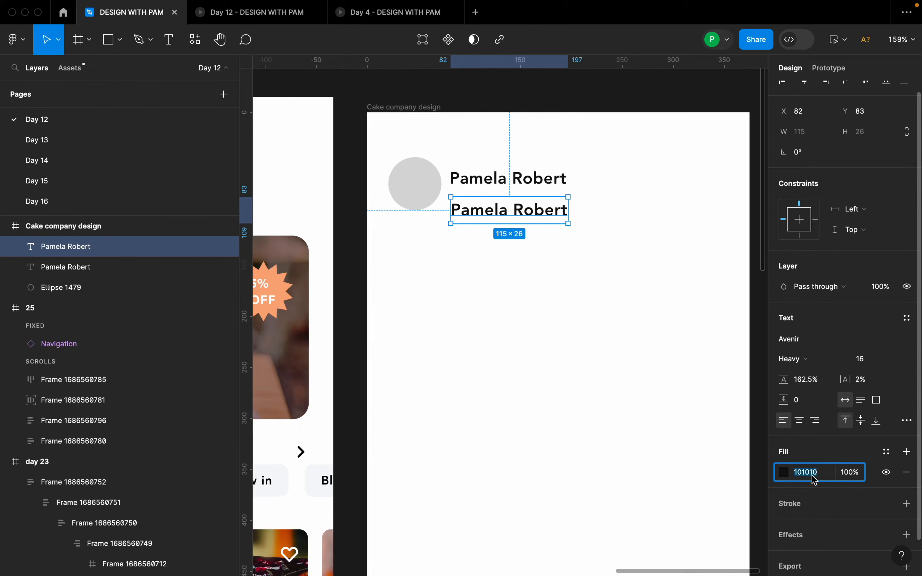
pyautogui.keyDown('ctrl'); pyautogui.scroll(-5, 590, 406); pyautogui.keyUp('ctrl')
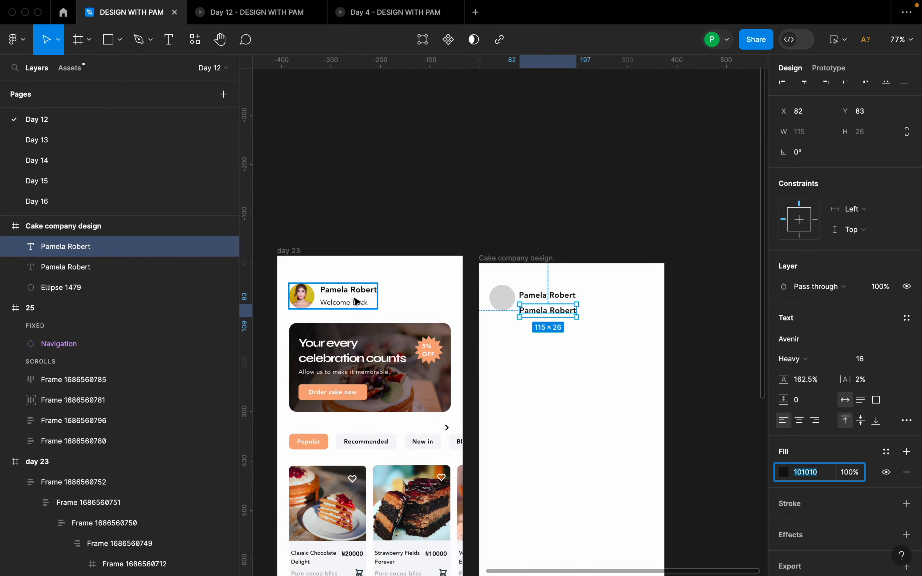
pyautogui.scroll(-5, 354, 302)
pyautogui.keyDown('ctrl'); pyautogui.scroll(1, 396, 326); pyautogui.keyUp('ctrl')
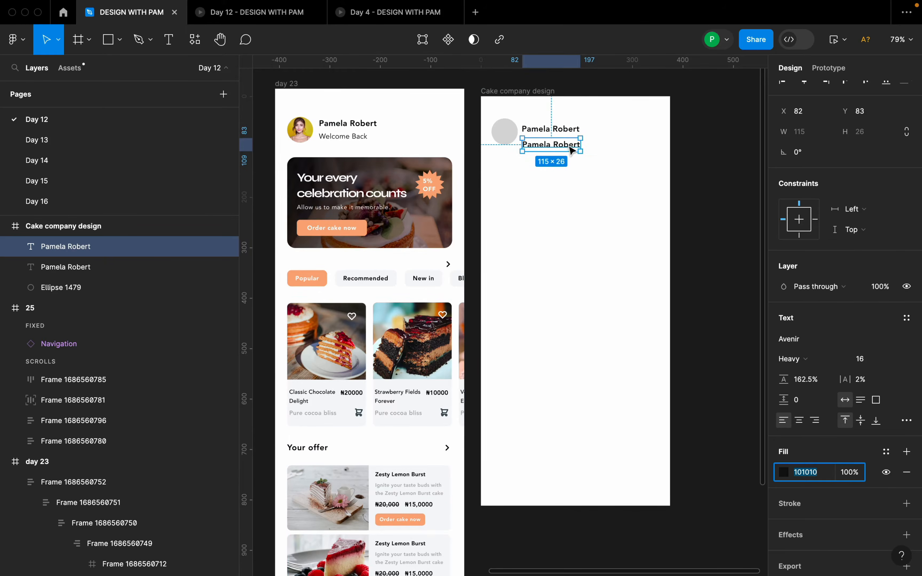
pyautogui.keyDown('ctrl'); pyautogui.scroll(1, 570, 152); pyautogui.keyUp('ctrl')
# - Change the duplicate's wording to 'Welcome Back'
pyautogui.doubleClick(559, 147)
pyautogui.write('Welcome back')
pyautogui.press('BackSpace')
pyautogui.press('BackSpace')
pyautogui.press('BackSpace')
pyautogui.press('BackSpace')
pyautogui.write('Back')
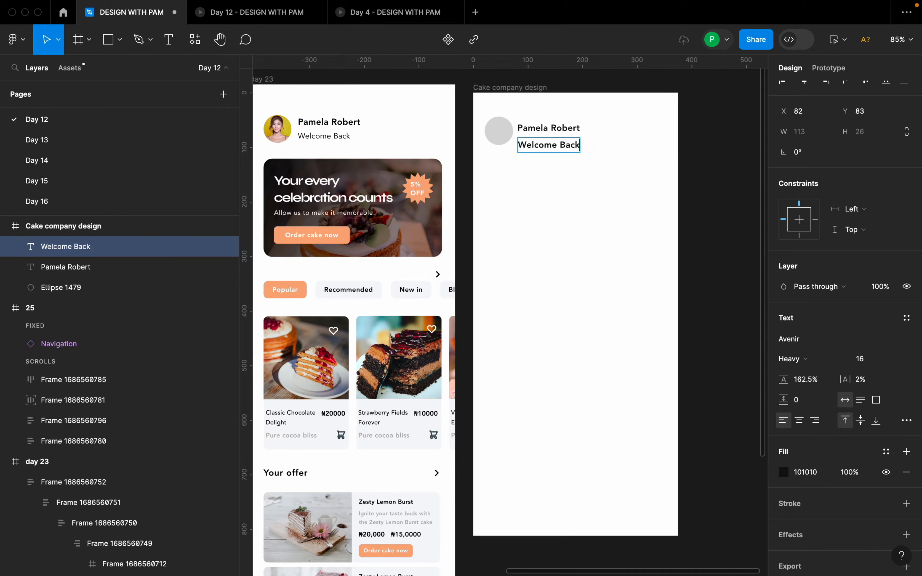
pyautogui.press('Escape')
pyautogui.click(608, 187)
pyautogui.scroll(5, 599, 152)
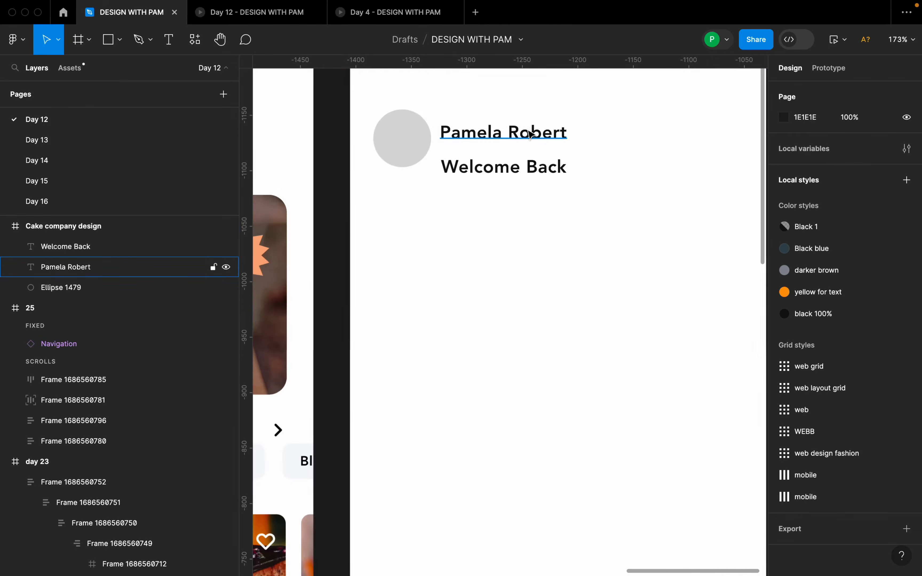
# - Align the name and Welcome Back lines tightly beside the circle
pyautogui.click(530, 144)
pyautogui.moveTo(528, 143); pyautogui.dragTo(525, 135)
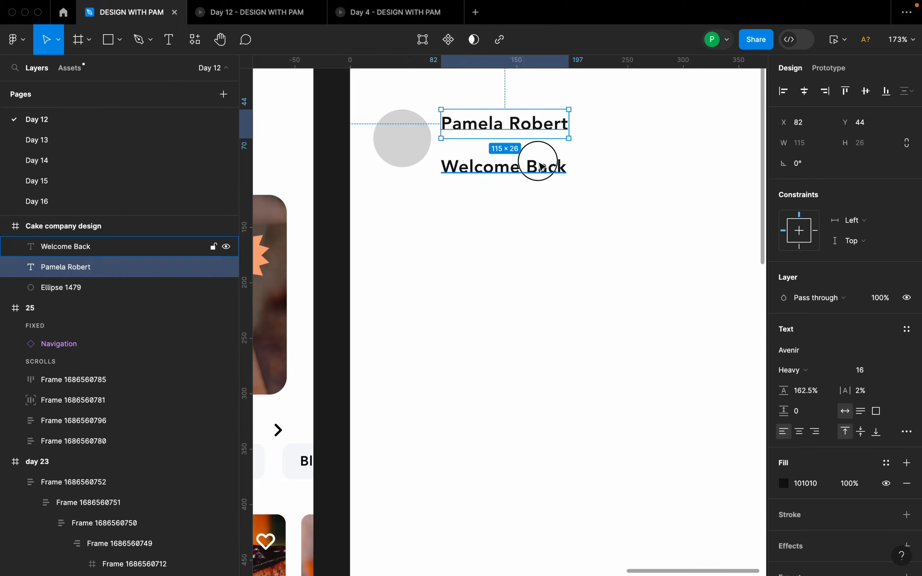
pyautogui.click(539, 174)
pyautogui.moveTo(539, 175); pyautogui.dragTo(539, 163)
pyautogui.scroll(-3, 547, 203)
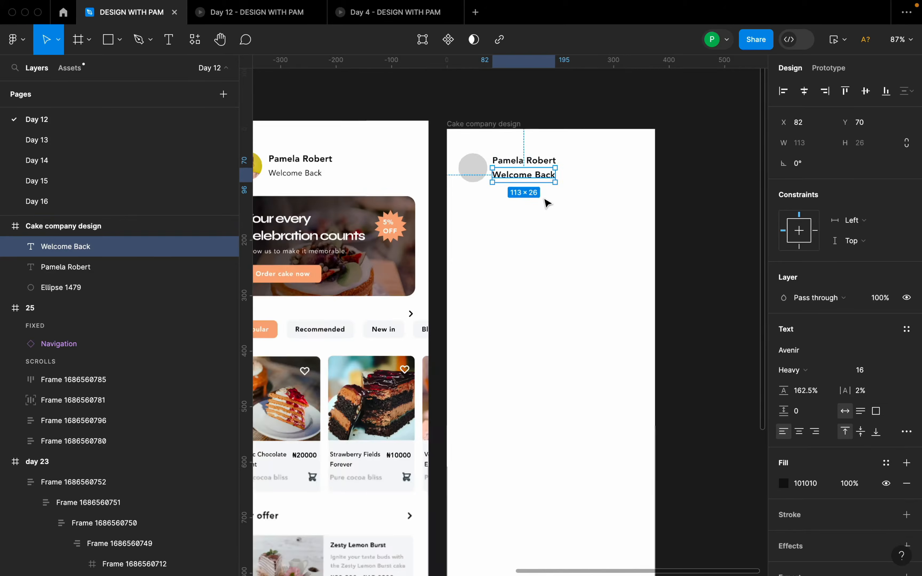
pyautogui.scroll(-3, 549, 206)
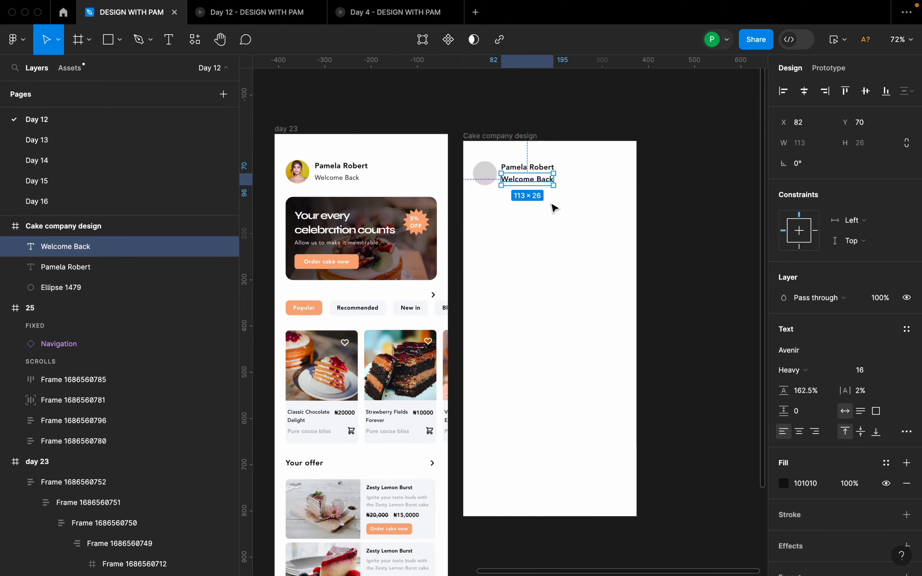
pyautogui.click(541, 171)
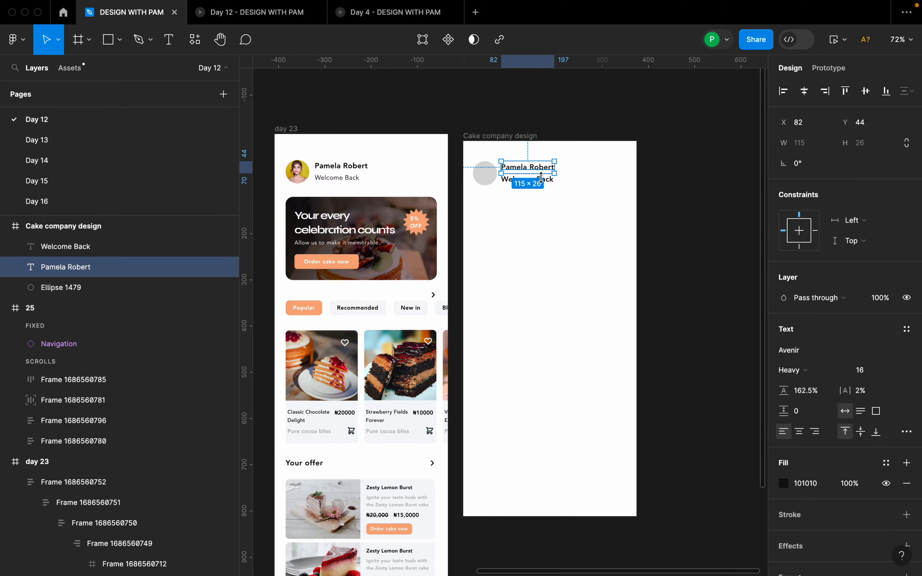
pyautogui.click(548, 186)
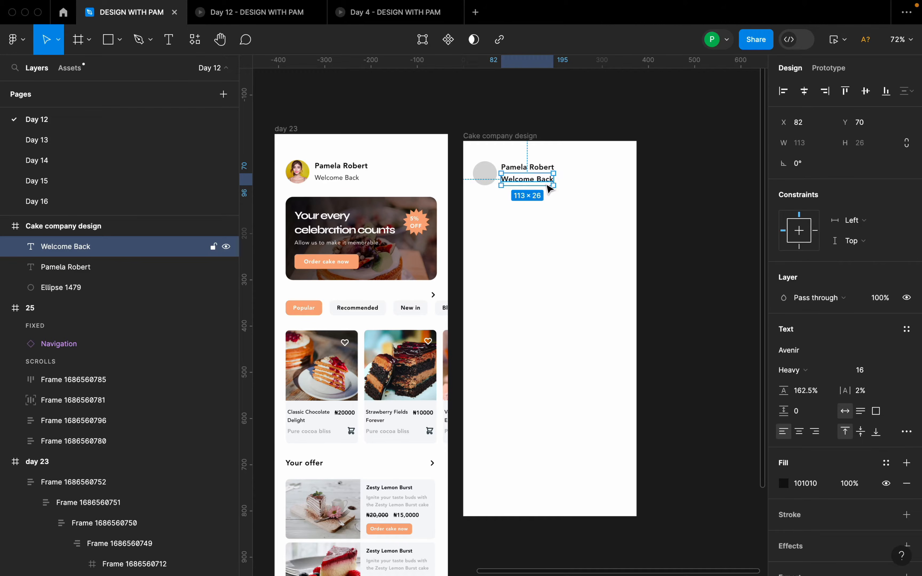
pyautogui.click(537, 170)
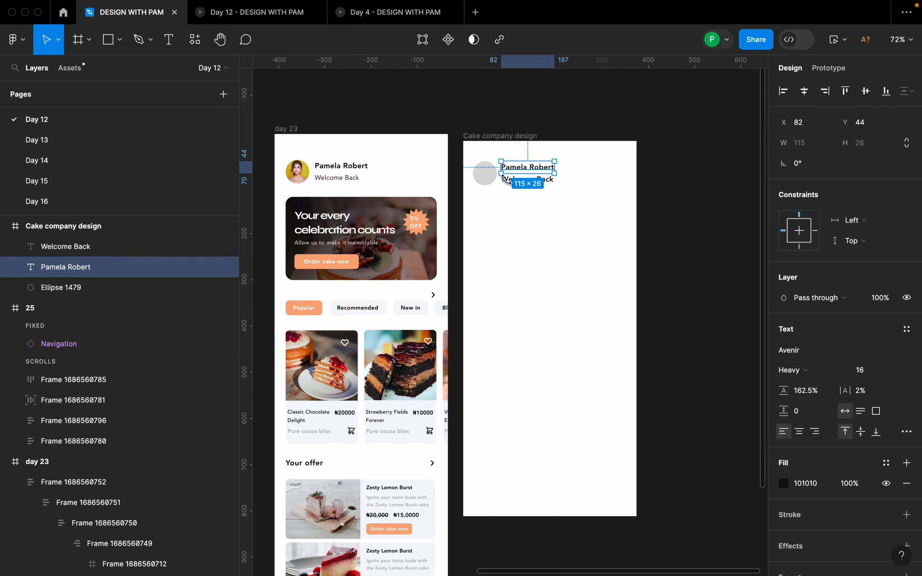
# - Give Welcome Back the Black blue colour style, detached into a plain fill
pyautogui.click(532, 207)
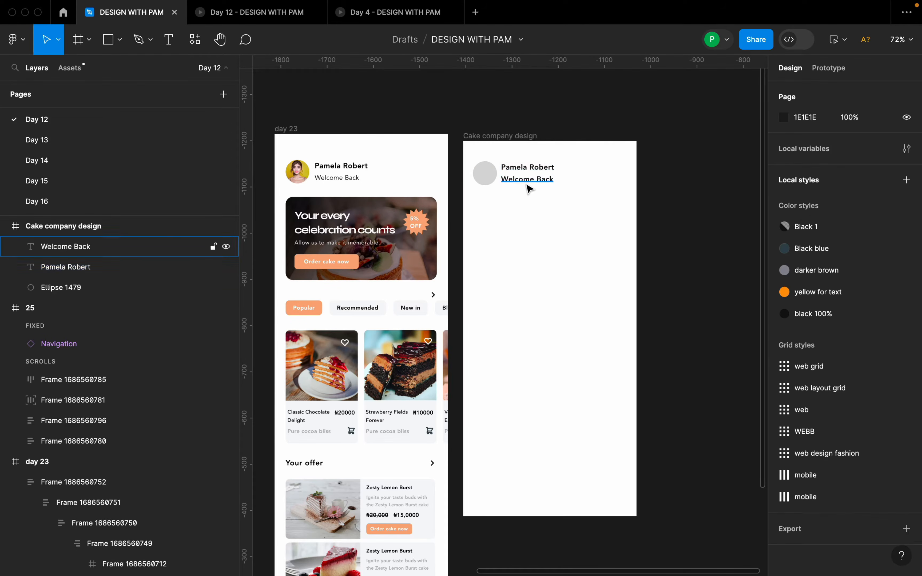
pyautogui.click(527, 179)
pyautogui.scroll(-2, 850, 426)
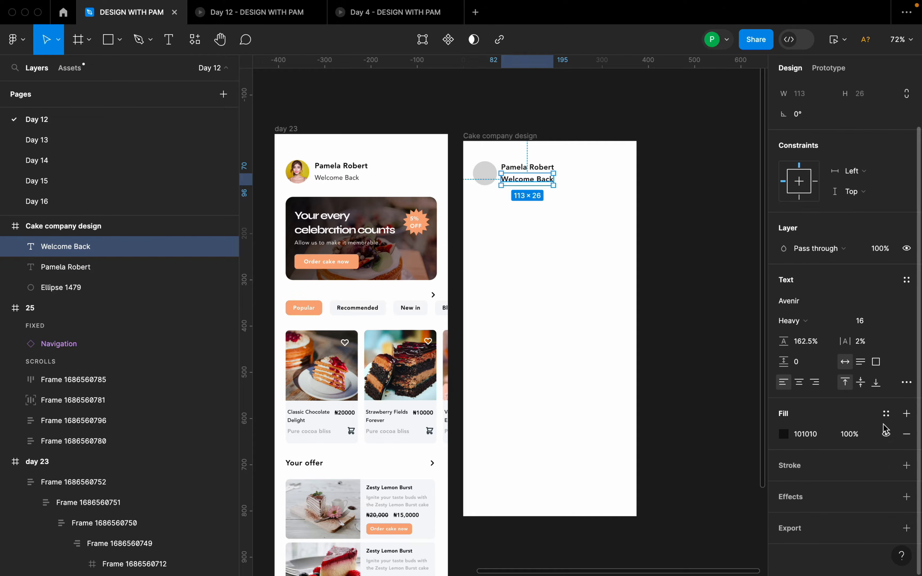
pyautogui.click(886, 414)
pyautogui.click(700, 408)
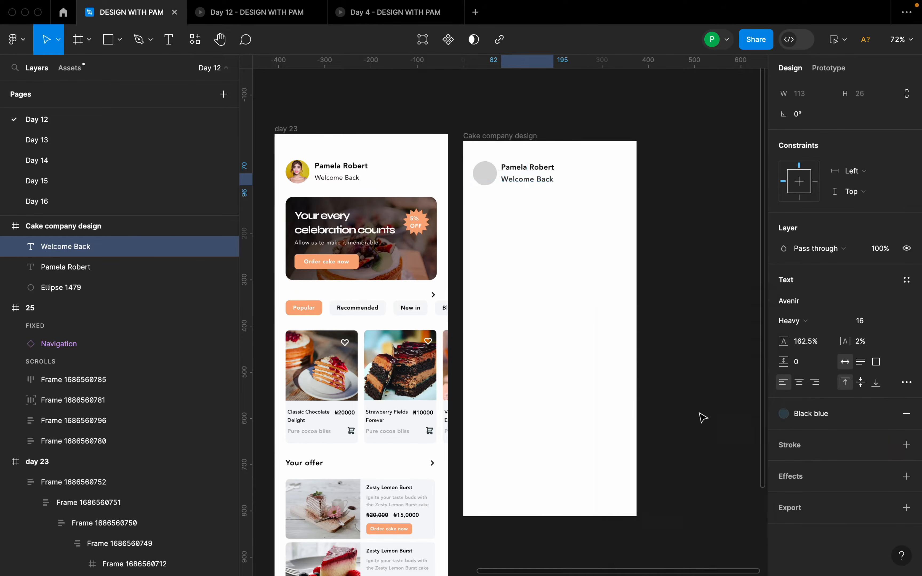
pyautogui.click(886, 413)
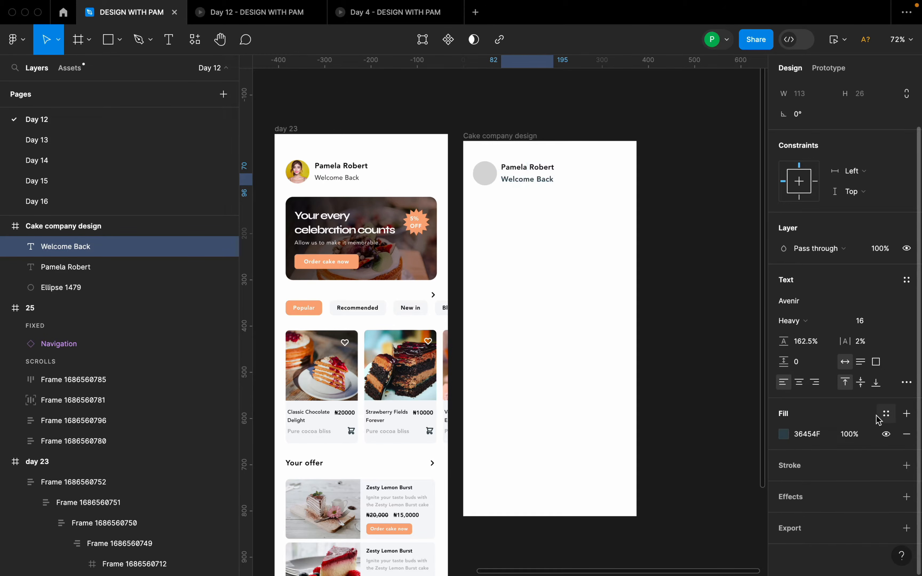
# - Set Welcome Back to Avenir Book at size 14
pyautogui.click(804, 322)
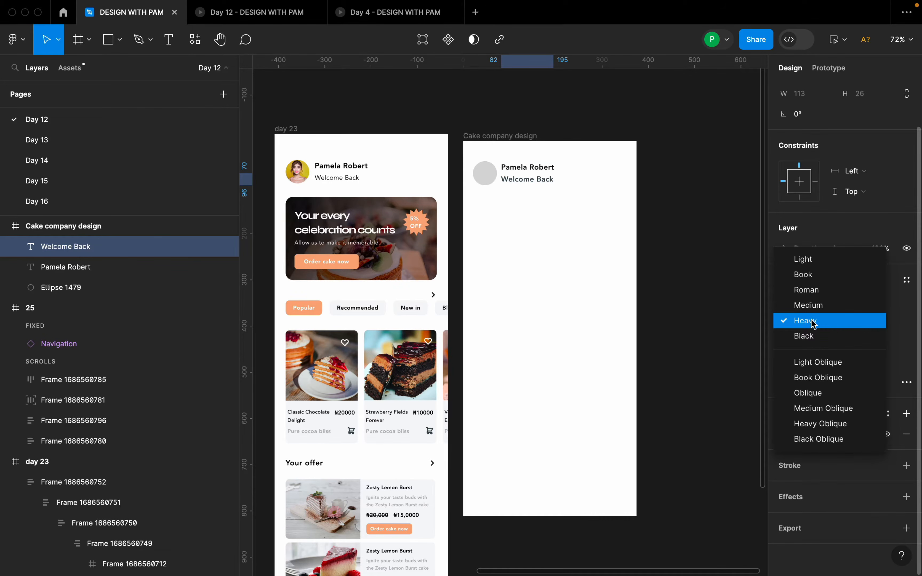
pyautogui.click(814, 291)
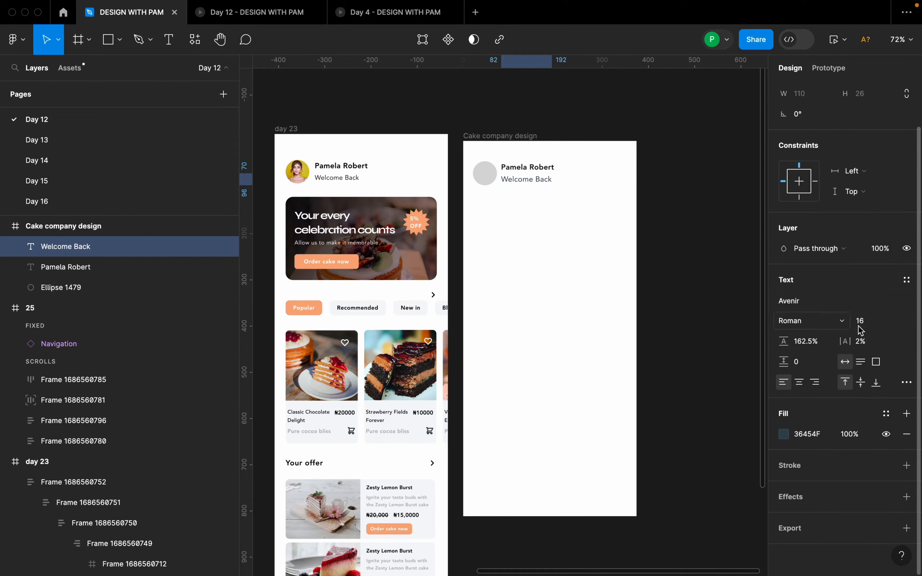
pyautogui.click(895, 321)
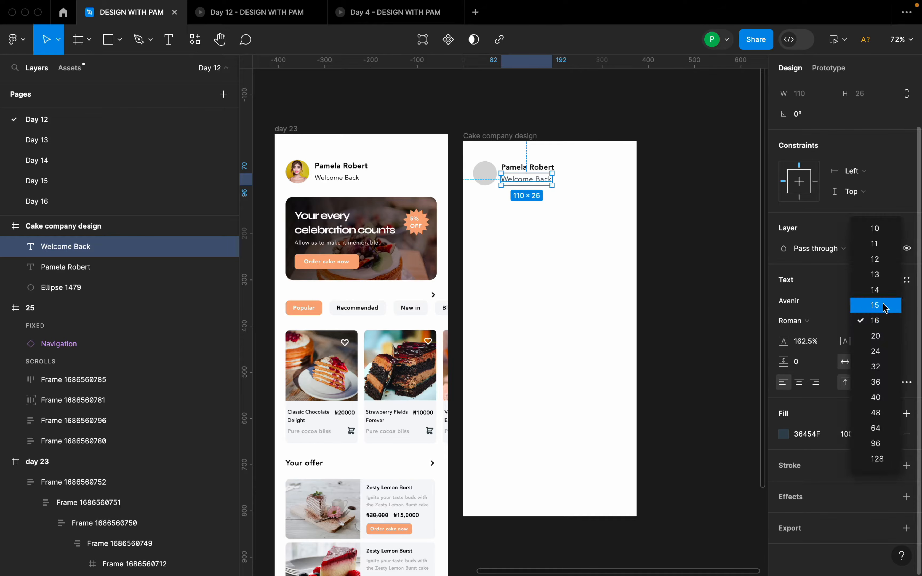
pyautogui.click(869, 297)
pyautogui.click(825, 323)
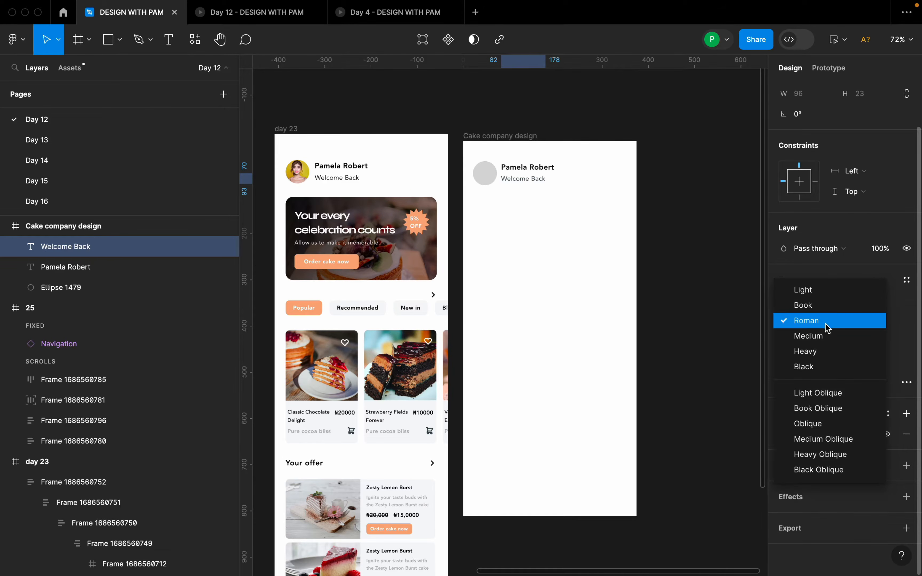
pyautogui.click(825, 305)
pyautogui.click(559, 196)
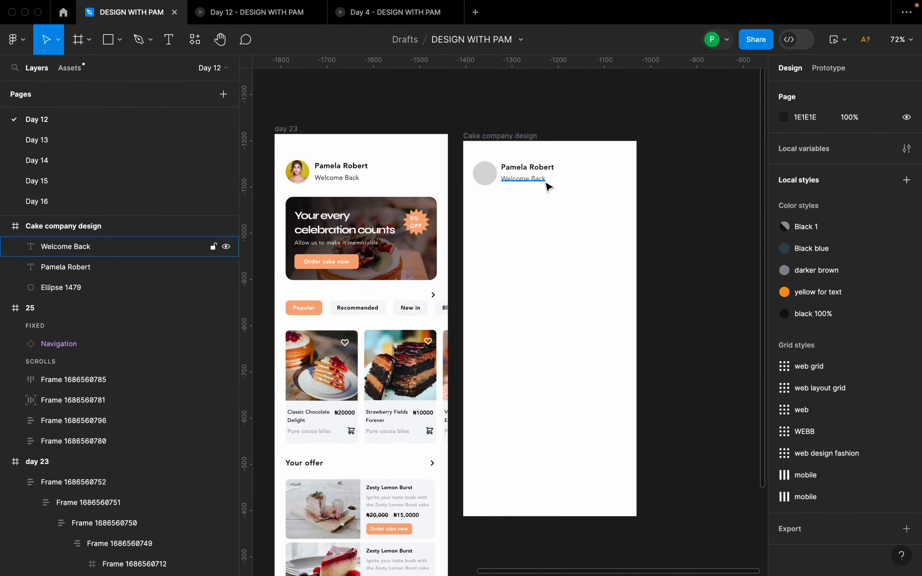
pyautogui.scroll(5, 539, 179)
pyautogui.click(515, 183)
pyautogui.moveTo(515, 183); pyautogui.dragTo(513, 183)
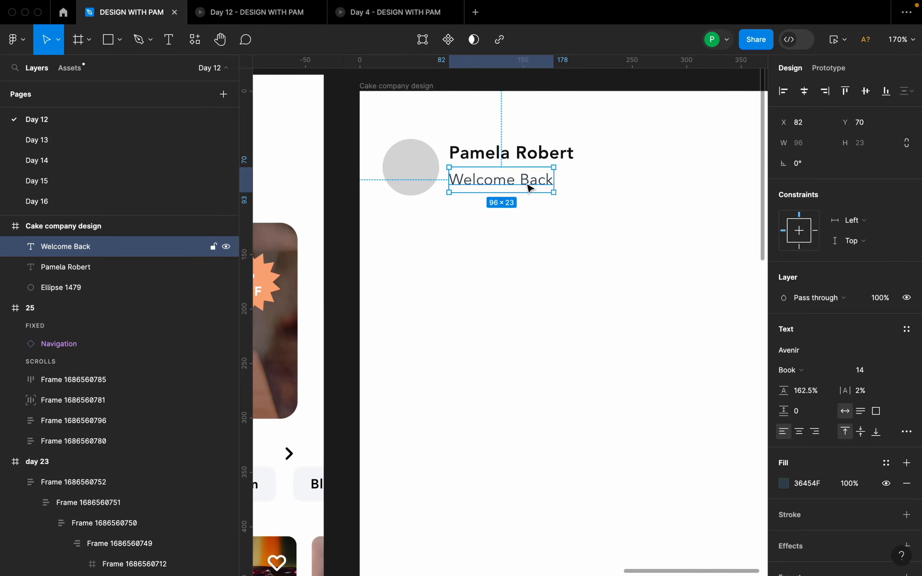
# - Stack the name and Welcome Back in a vertical auto layout with gap 2
pyautogui.keyDown('shift'); pyautogui.click(523, 156); pyautogui.keyUp('shift')
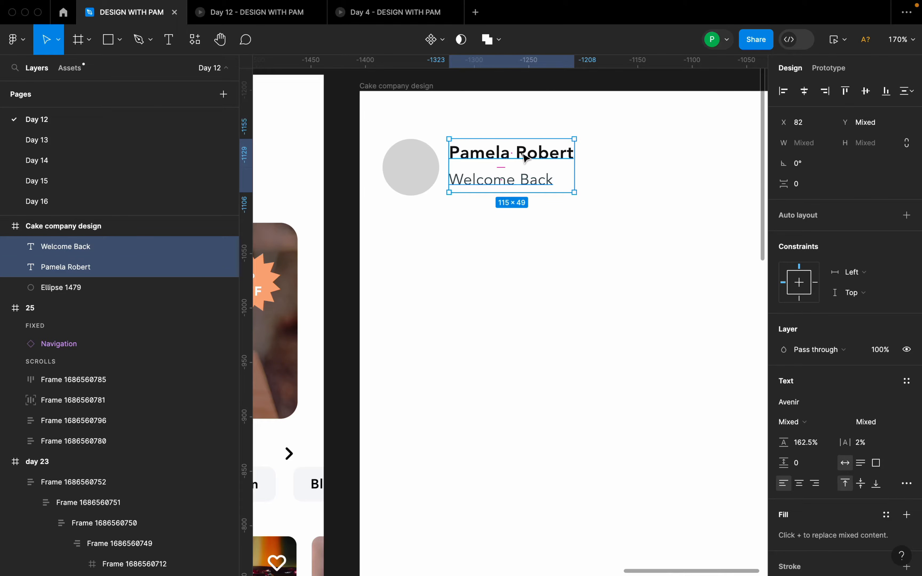
pyautogui.hotkey('shift', 'a')
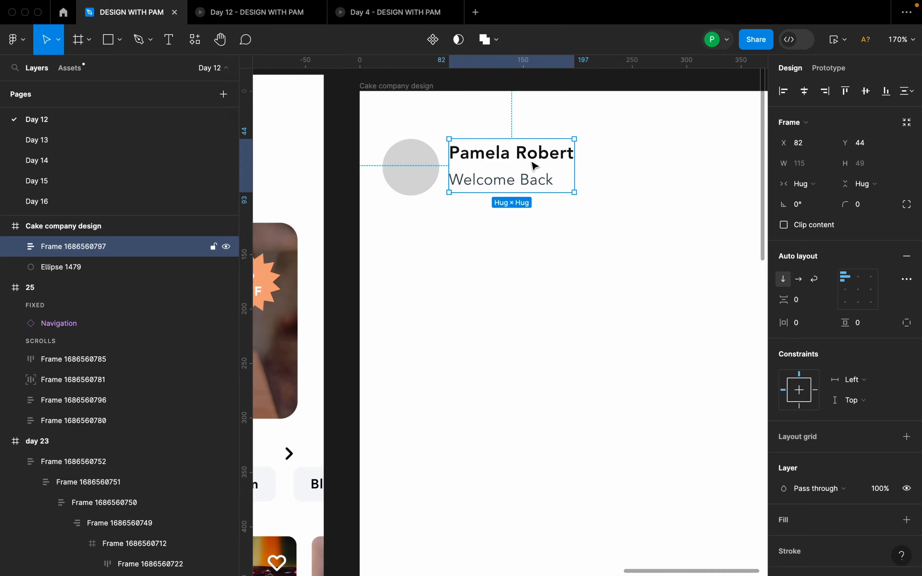
pyautogui.click(545, 168)
pyautogui.moveTo(546, 168); pyautogui.dragTo(546, 168)
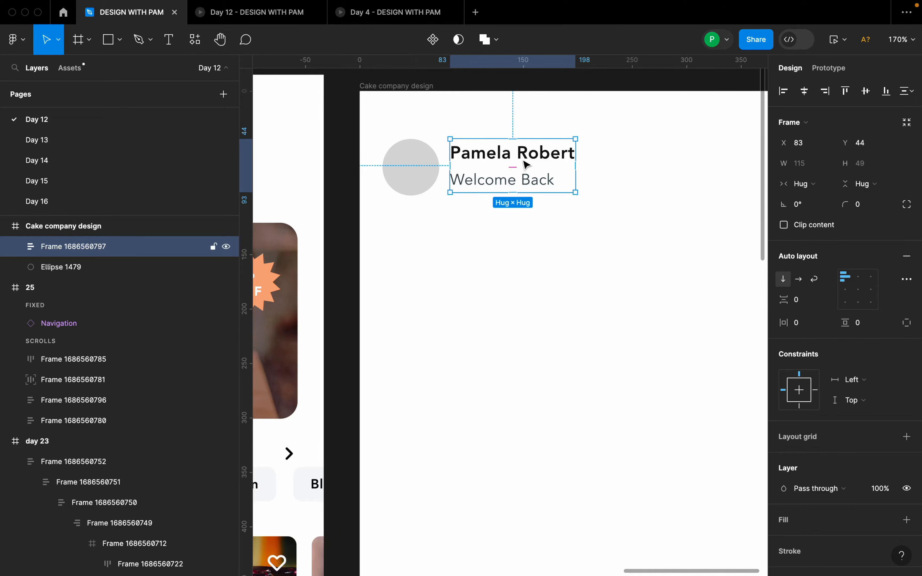
pyautogui.click(801, 302)
pyautogui.write('200')
pyautogui.press('Return')
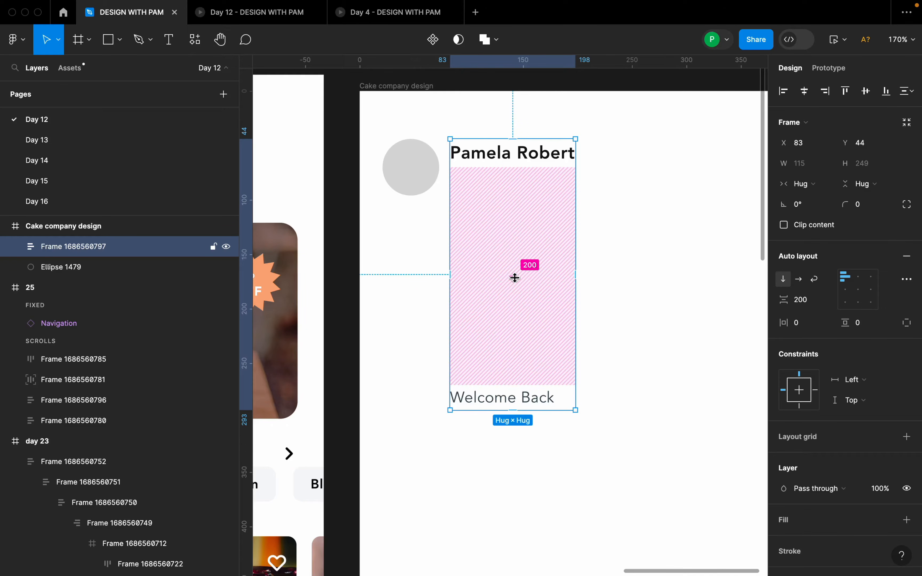
pyautogui.hotkey('ctrl', 'z')
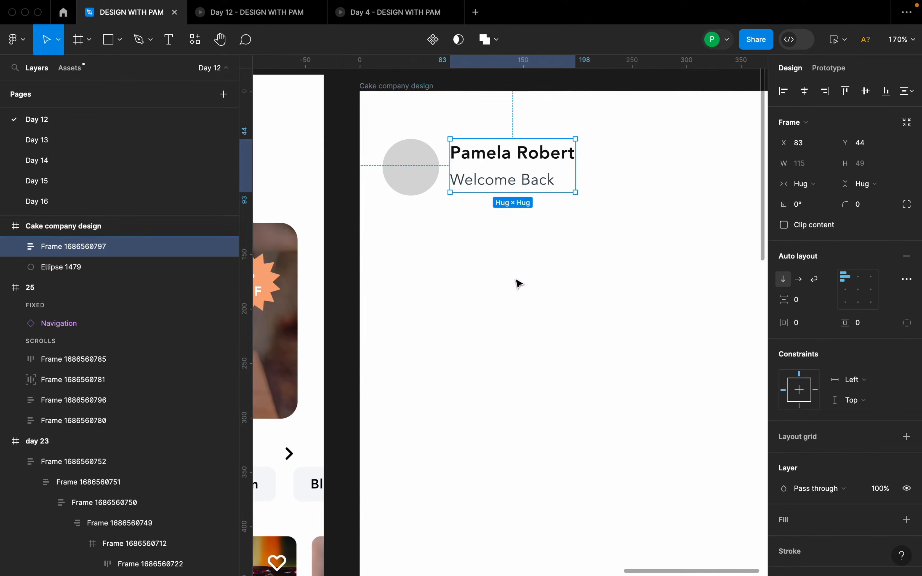
pyautogui.click(805, 303)
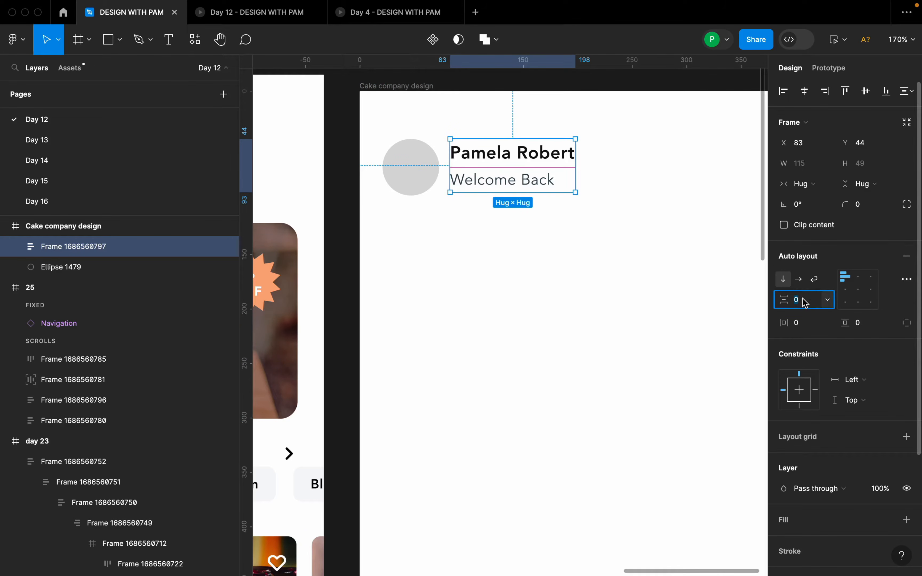
pyautogui.write('2')
pyautogui.press('Return')
pyautogui.click(614, 220)
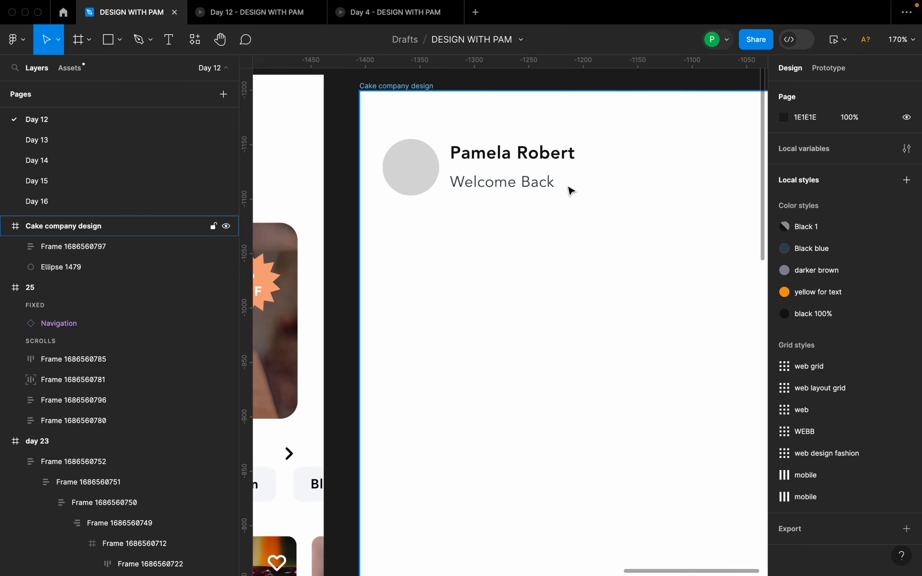
# - Wrap the text stack and avatar circle together in an auto layout frame with Shift+A
pyautogui.scroll(2, 567, 187)
pyautogui.click(543, 162)
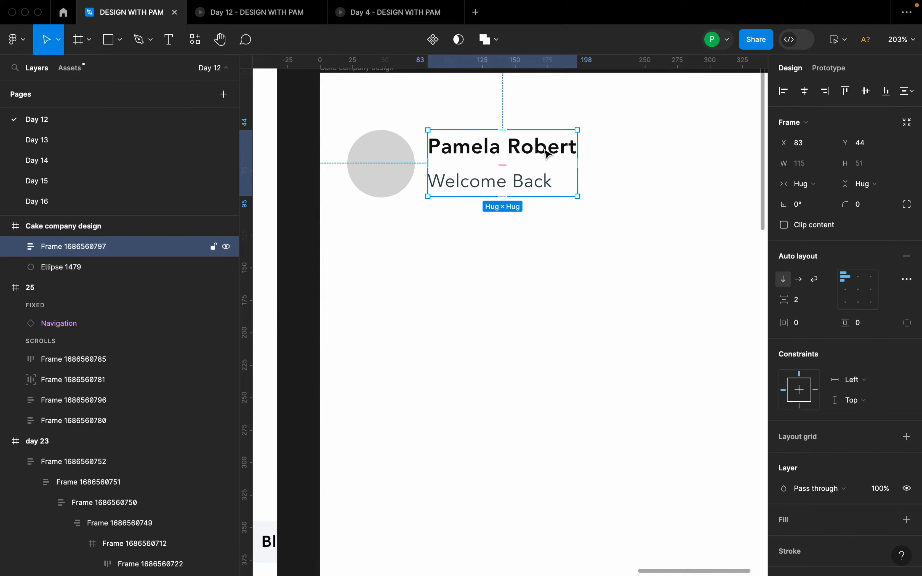
pyautogui.keyDown('shift'); pyautogui.click(372, 173); pyautogui.keyUp('shift')
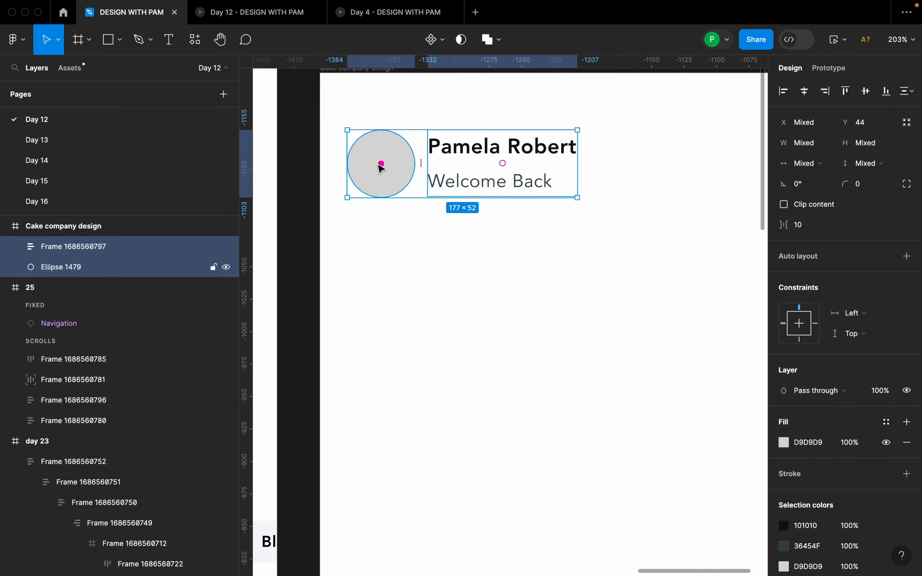
pyautogui.hotkey('shift', 'a')
pyautogui.click(390, 168)
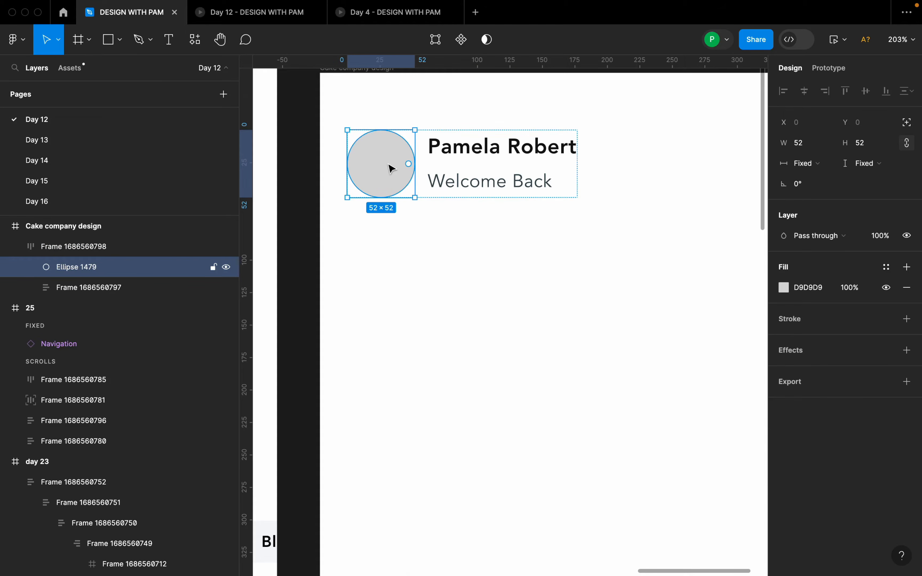
# - Launch the Pexels plugin from the avatar circle's context menu
pyautogui.rightClick(385, 163)
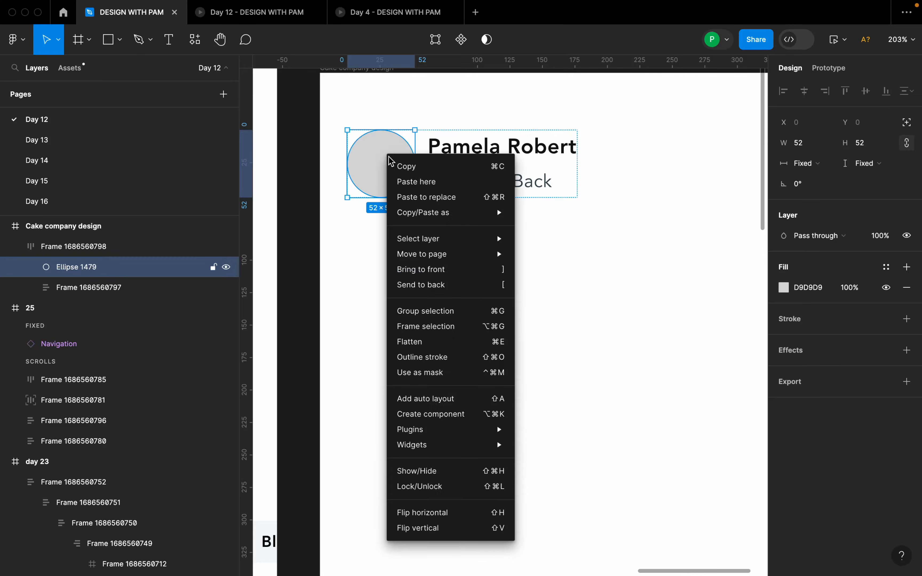
pyautogui.moveTo(468, 429)
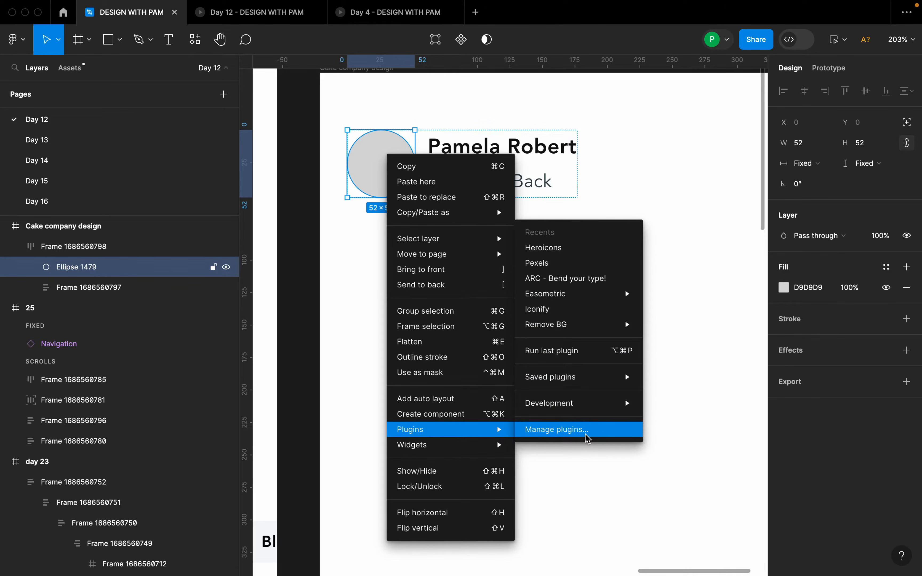
pyautogui.click(555, 264)
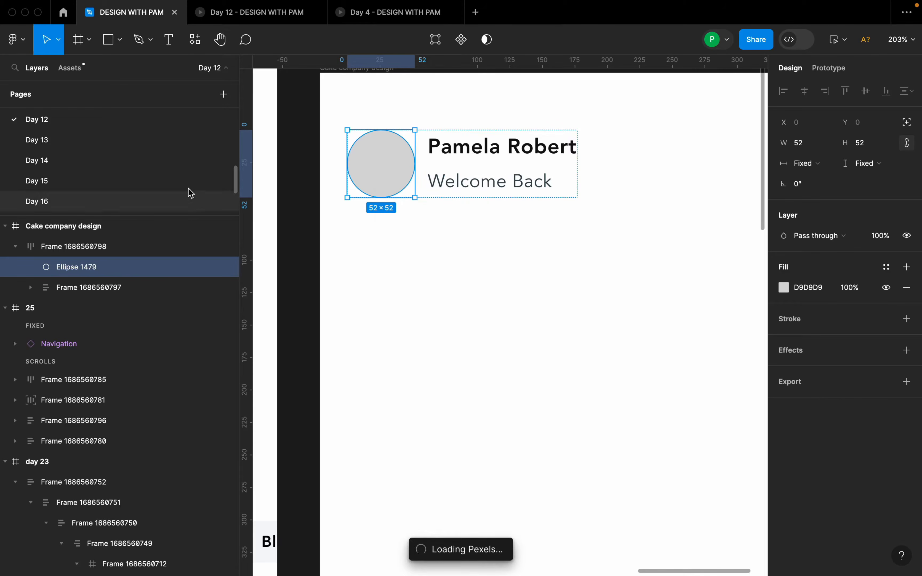
# - Move the Cake company design frame up so it sits level with day 23
pyautogui.scroll(-5, 615, 340)
pyautogui.scroll(-2, 619, 344)
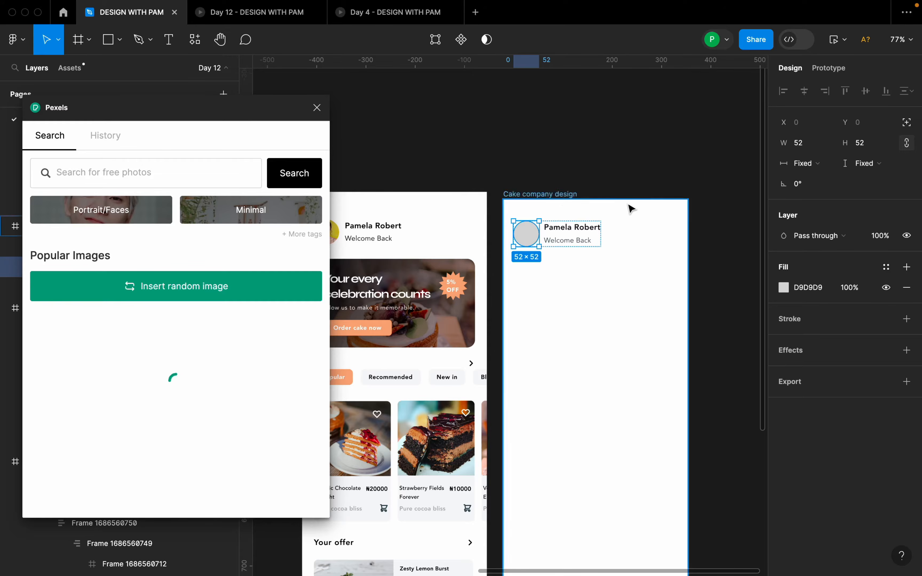
pyautogui.scroll(-2, 627, 205)
pyautogui.click(593, 196)
pyautogui.moveTo(617, 263); pyautogui.dragTo(617, 257)
# - Fill the avatar circle with the Pexels photo of a woman among cacti
pyautogui.doubleClick(551, 230)
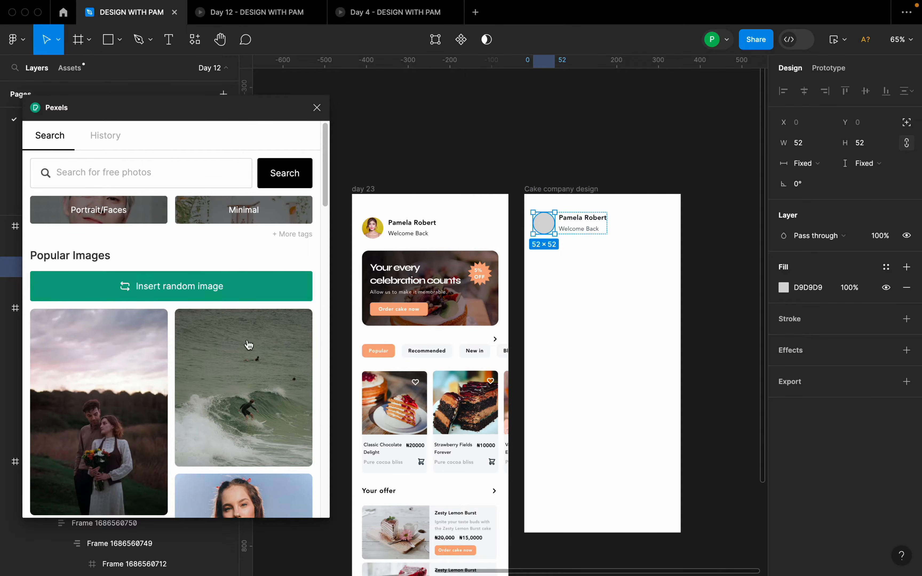
pyautogui.scroll(-5, 247, 354)
pyautogui.scroll(-3, 263, 369)
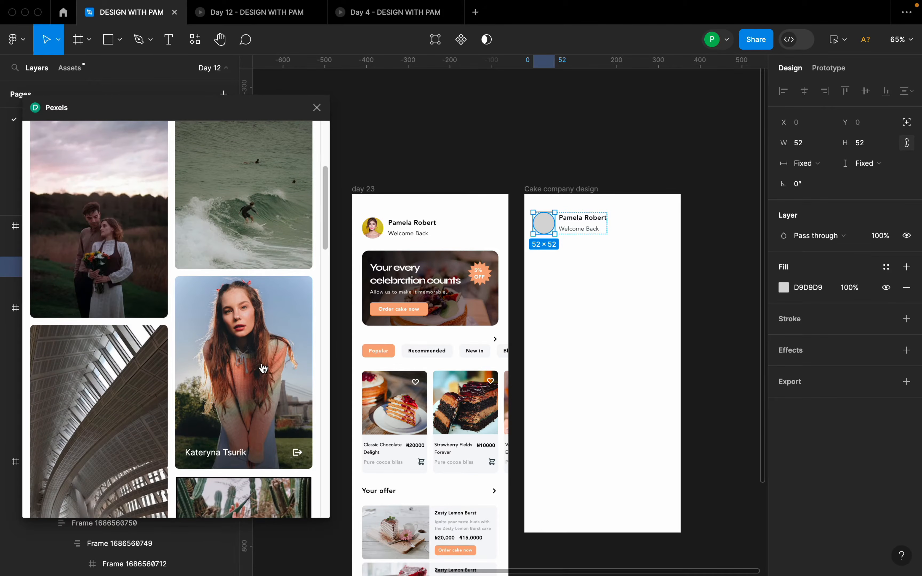
pyautogui.scroll(-5, 264, 375)
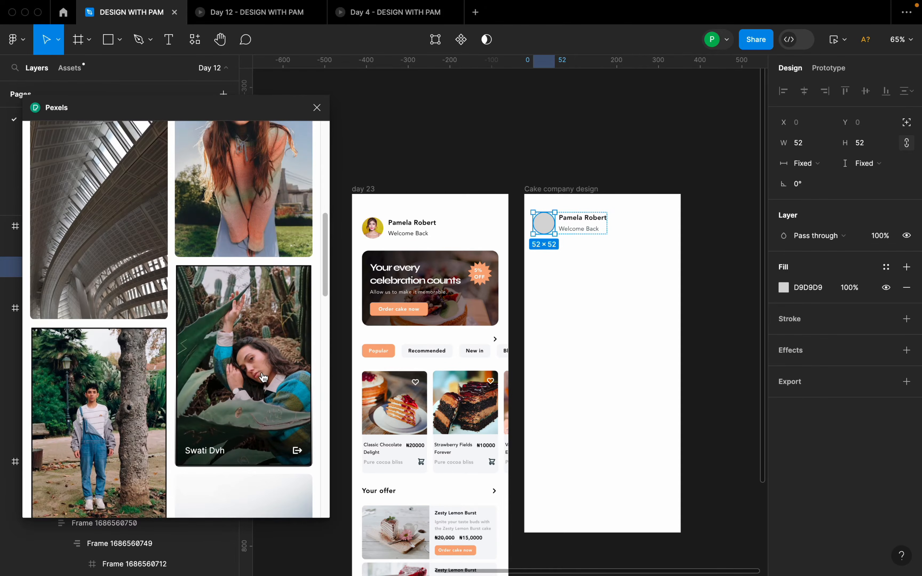
pyautogui.click(252, 382)
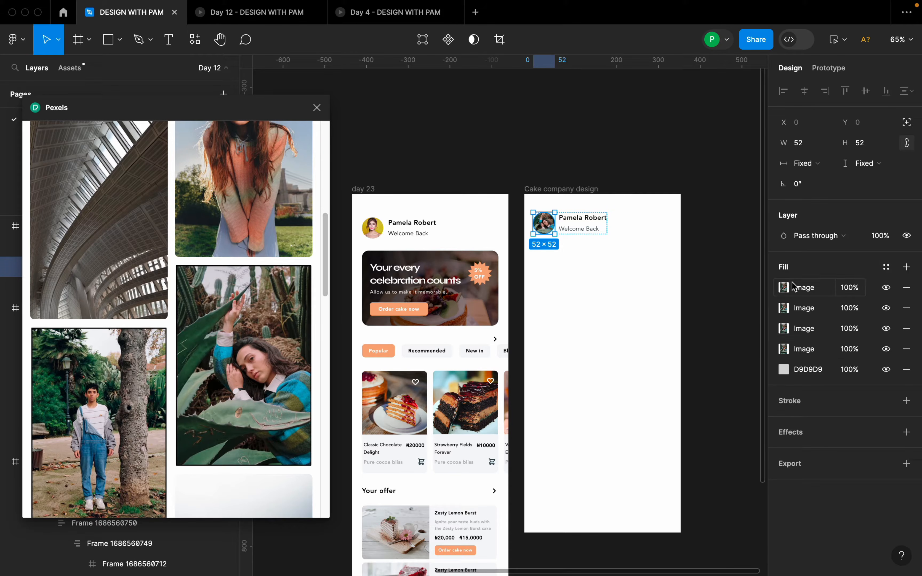
# - Delete the three duplicate Image fills from the avatar
pyautogui.click(906, 328)
pyautogui.click(906, 328)
pyautogui.click(906, 307)
pyautogui.click(621, 227)
# - Apply the mobile layout grid style to the Cake company design frame and detach it
pyautogui.click(610, 227)
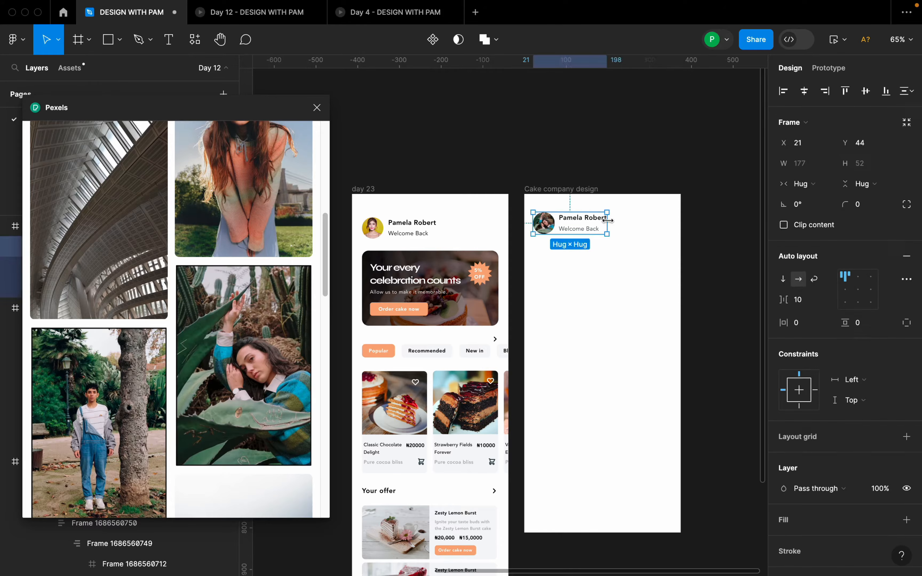
pyautogui.click(590, 188)
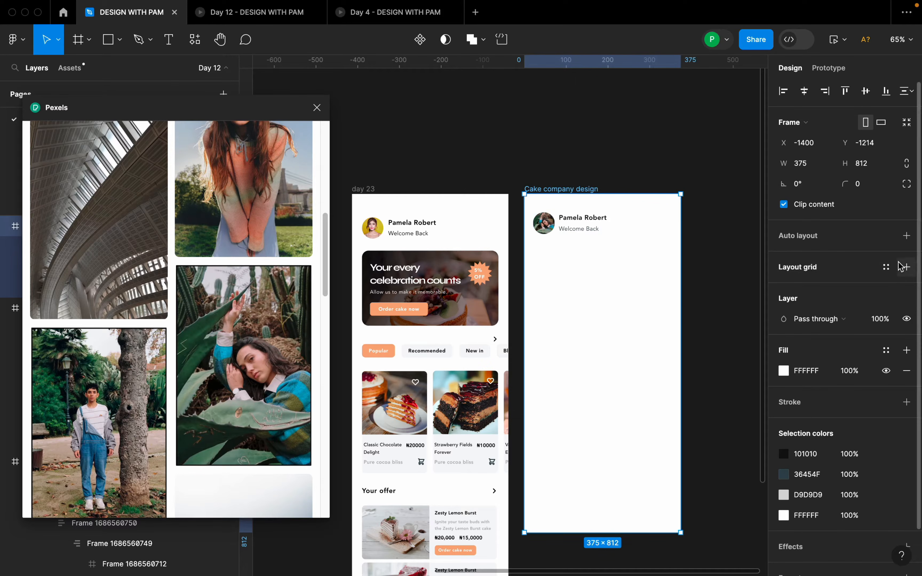
pyautogui.click(885, 268)
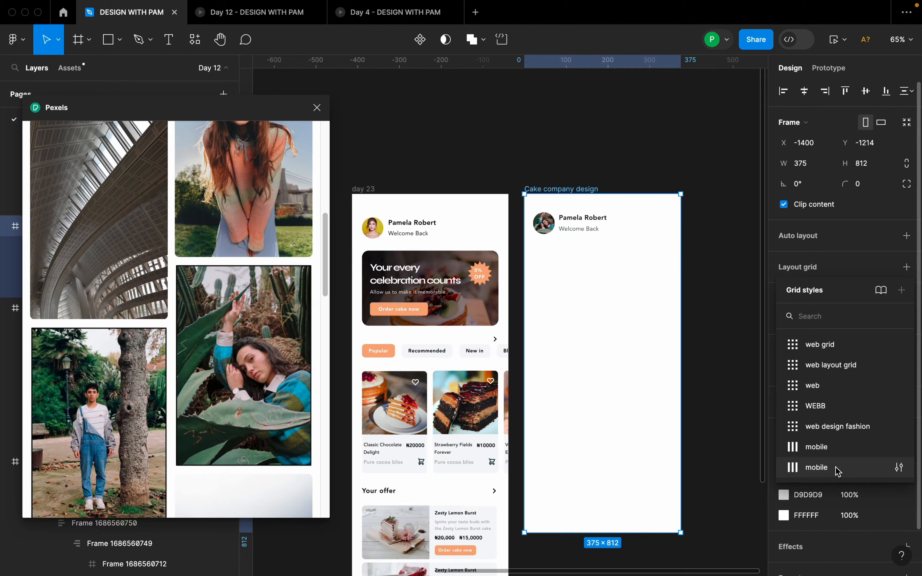
pyautogui.click(816, 468)
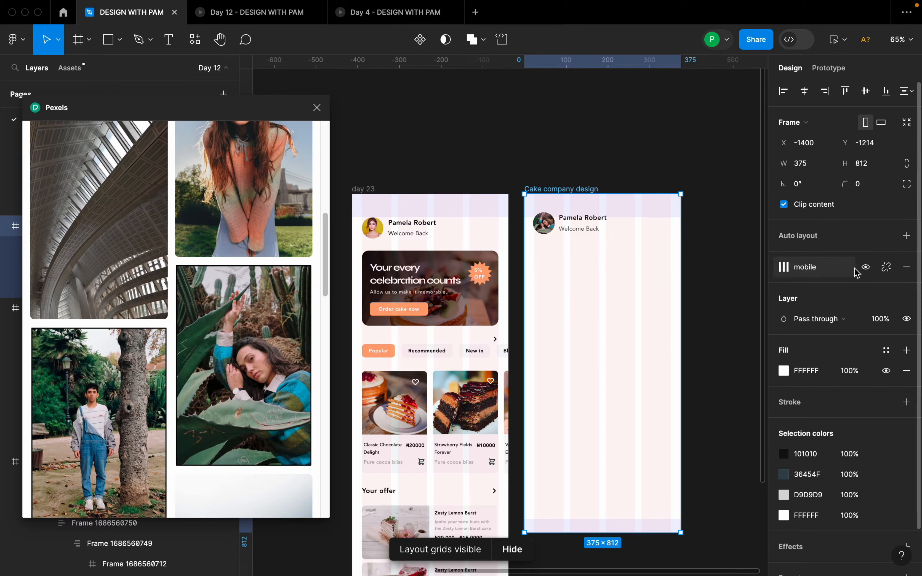
pyautogui.click(886, 266)
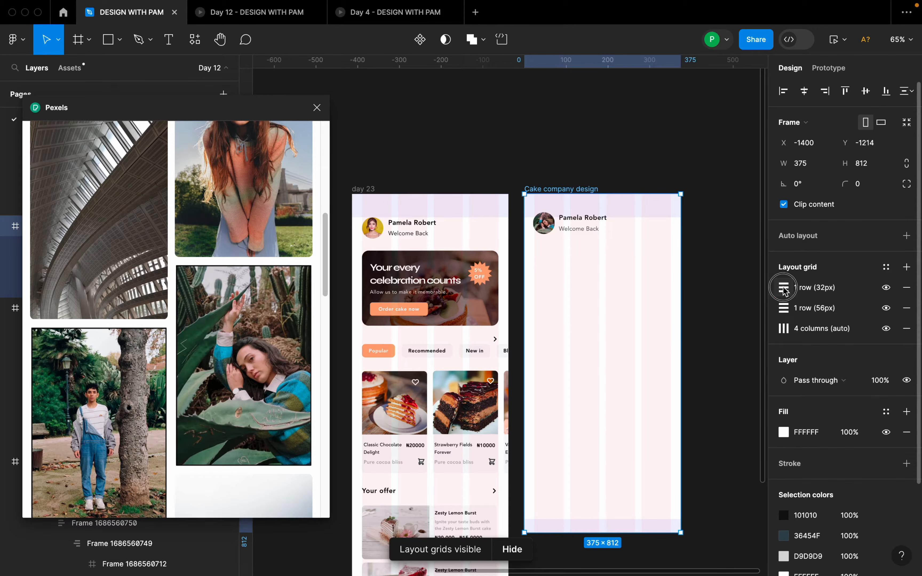
# - Review the detached grids: a 32px row, a 56px row and four auto columns
pyautogui.click(783, 289)
pyautogui.click(784, 309)
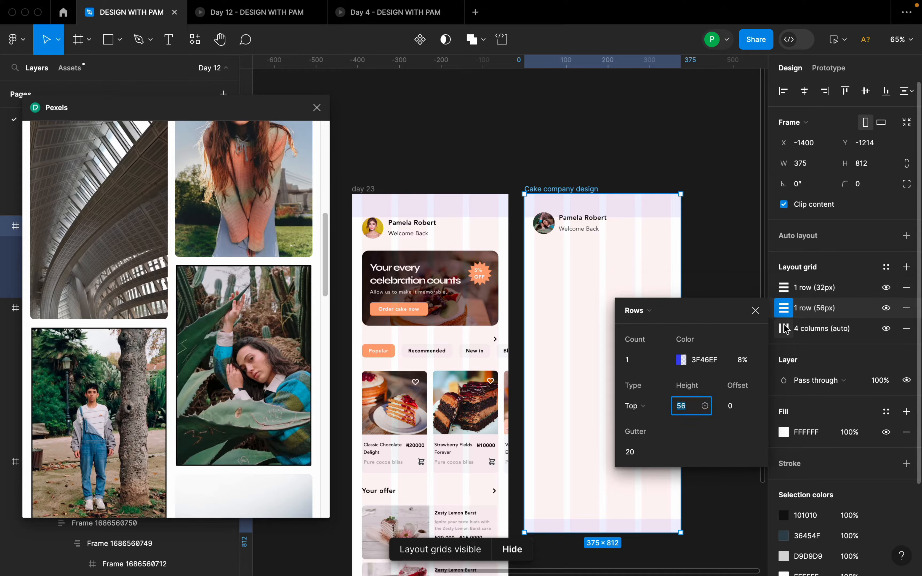
pyautogui.click(783, 329)
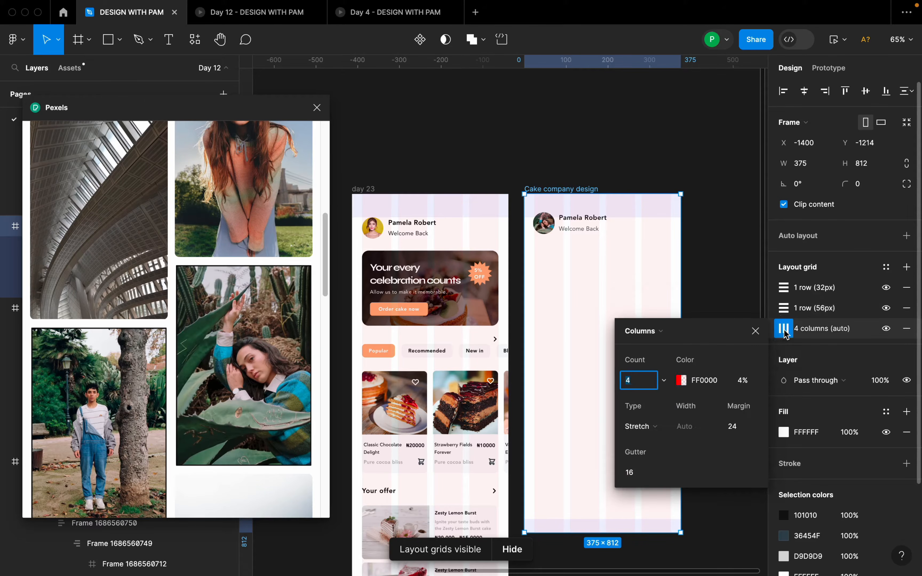
pyautogui.click(755, 333)
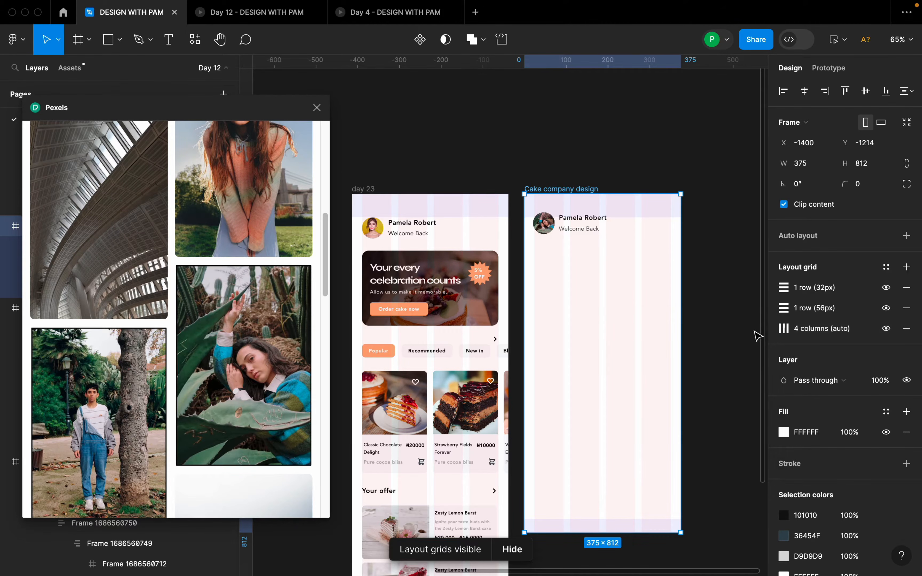
pyautogui.click(720, 310)
pyautogui.click(585, 231)
# - Move the profile header group to X 24, Y 56 and close the Pexels window
pyautogui.scroll(2, 584, 227)
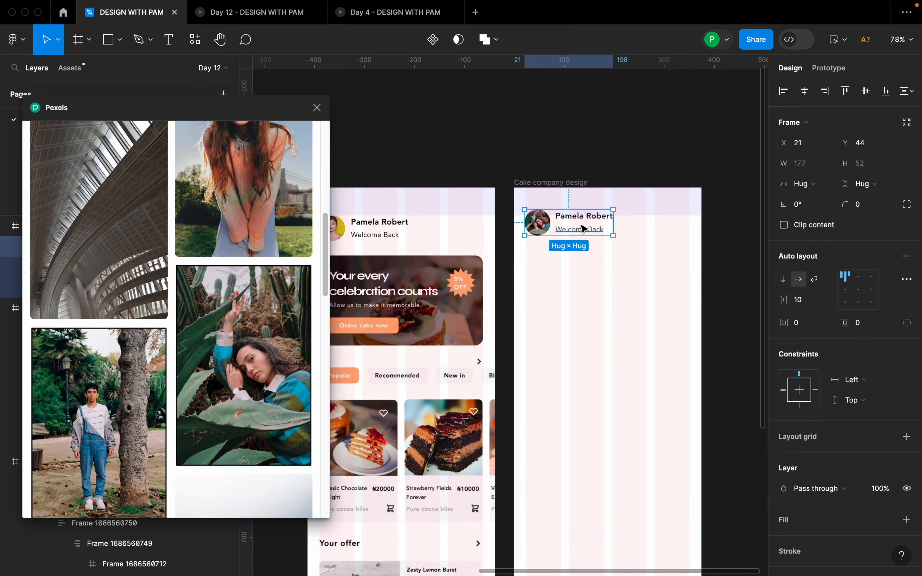
pyautogui.moveTo(583, 220); pyautogui.dragTo(583, 225)
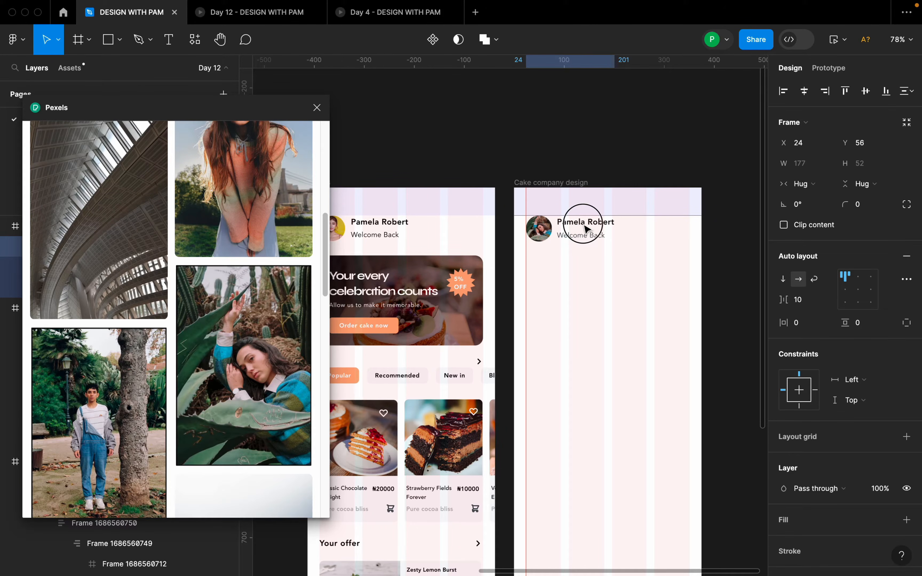
pyautogui.scroll(5, 584, 228)
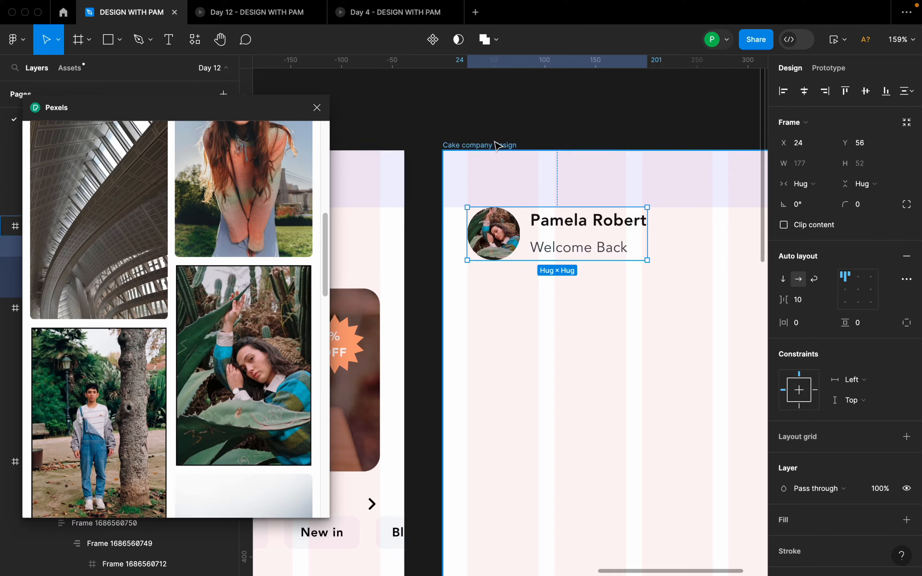
pyautogui.click(316, 108)
# - Drill into the day 23 banner's innermost nested frame, then clear the selection
pyautogui.scroll(-6, 533, 213)
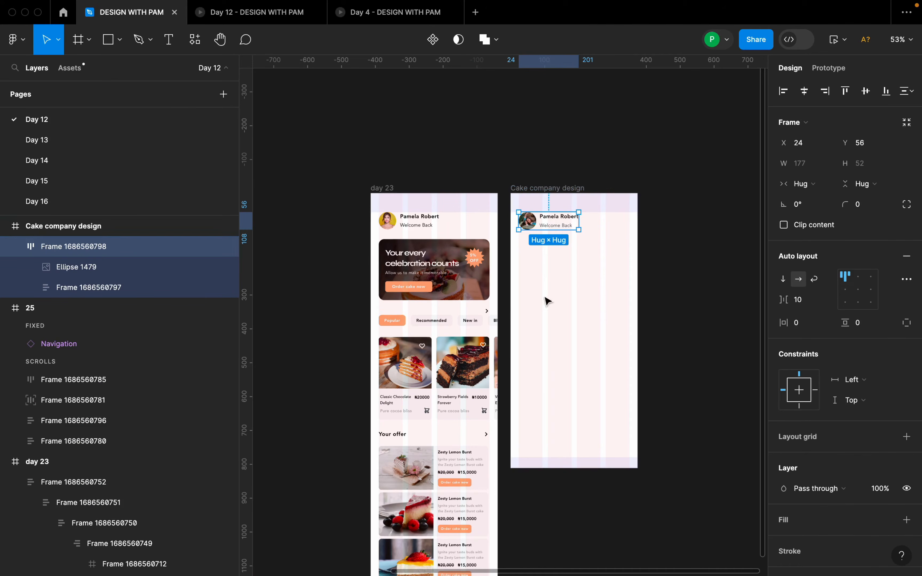
pyautogui.doubleClick(457, 280)
pyautogui.doubleClick(456, 280)
pyautogui.doubleClick(457, 278)
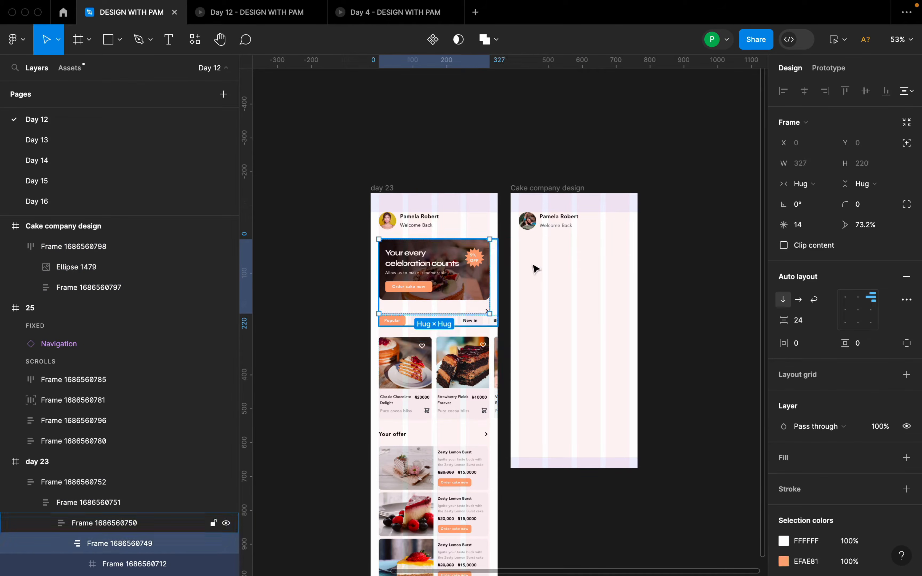
pyautogui.click(541, 266)
# - Draw a 327×180 frame at X 24, Y 135 with corner radius 8 and add a fill
pyautogui.press('f')
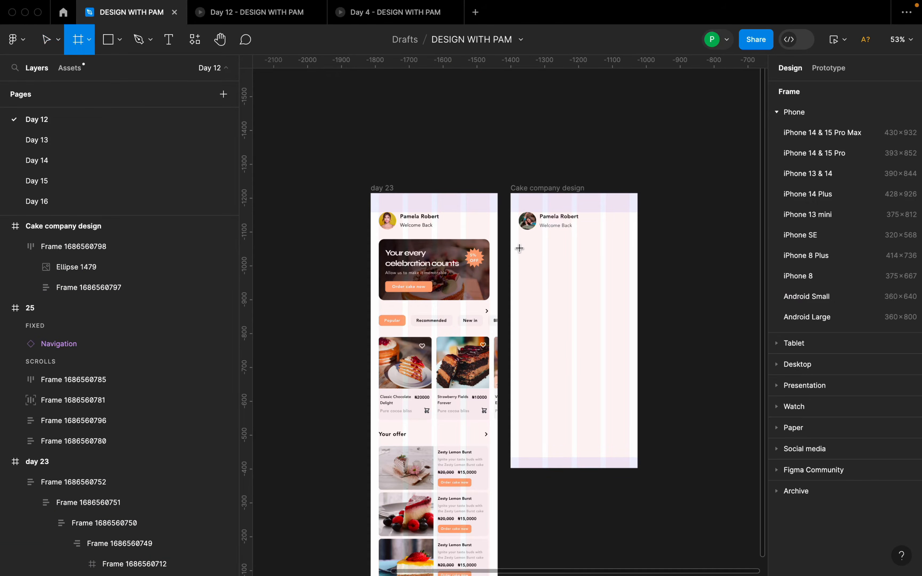
pyautogui.moveTo(517, 239); pyautogui.dragTo(631, 299)
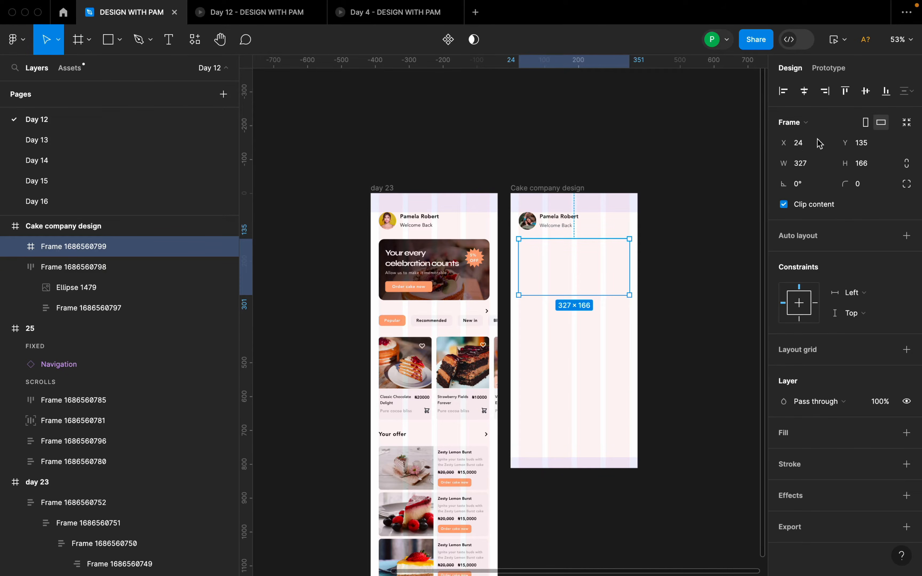
pyautogui.click(812, 166)
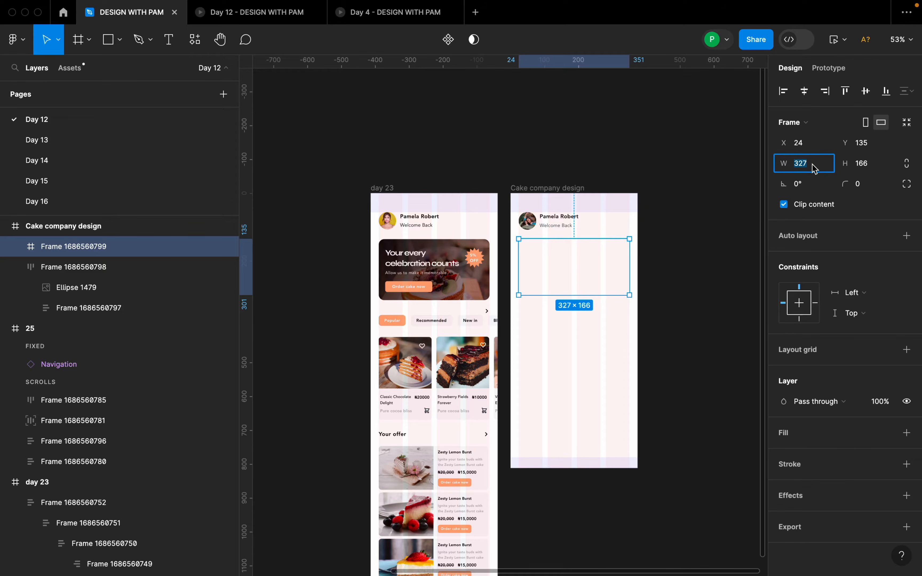
pyautogui.click(868, 168)
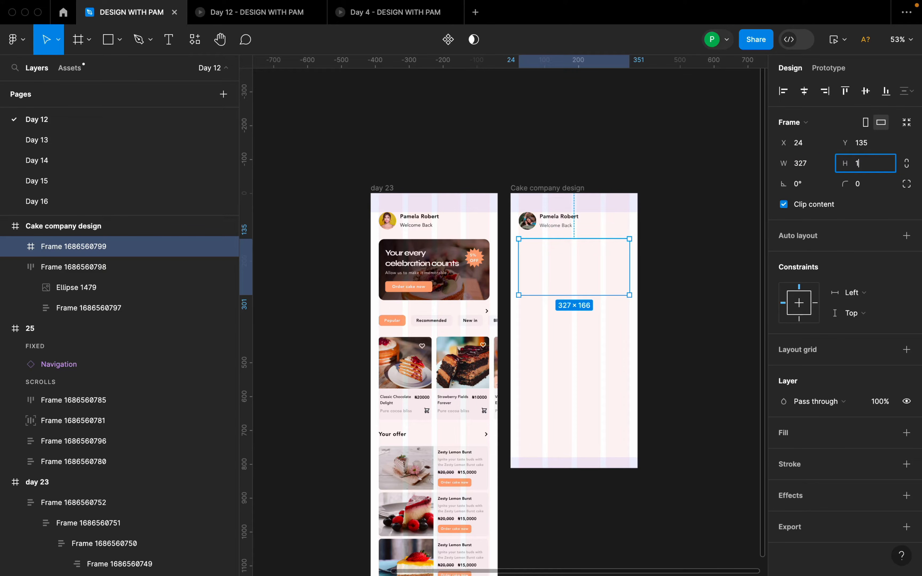
pyautogui.press('Return')
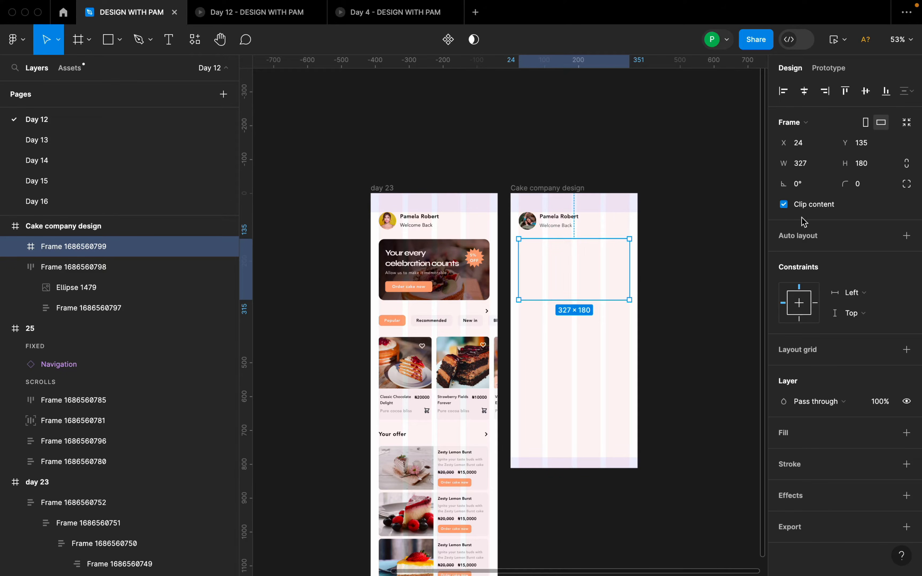
pyautogui.click(870, 188)
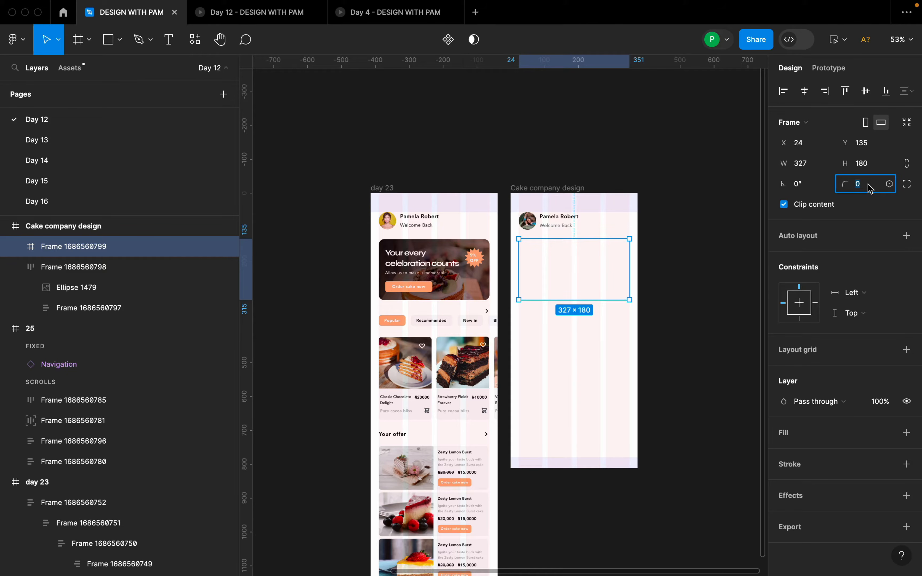
pyautogui.write('8')
pyautogui.press('Return')
pyautogui.click(906, 433)
# - Give the new banner frame a red fill
pyautogui.click(780, 453)
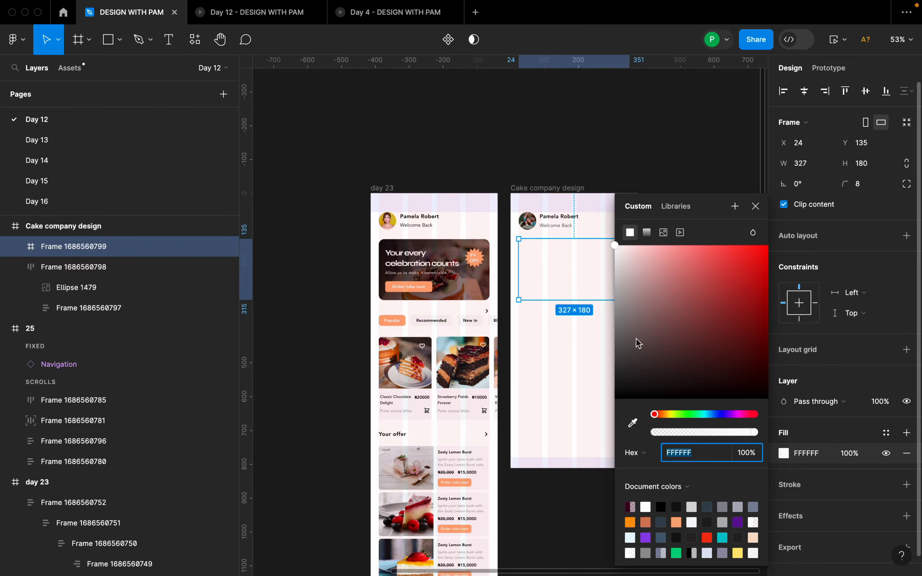
pyautogui.moveTo(698, 274); pyautogui.dragTo(725, 263)
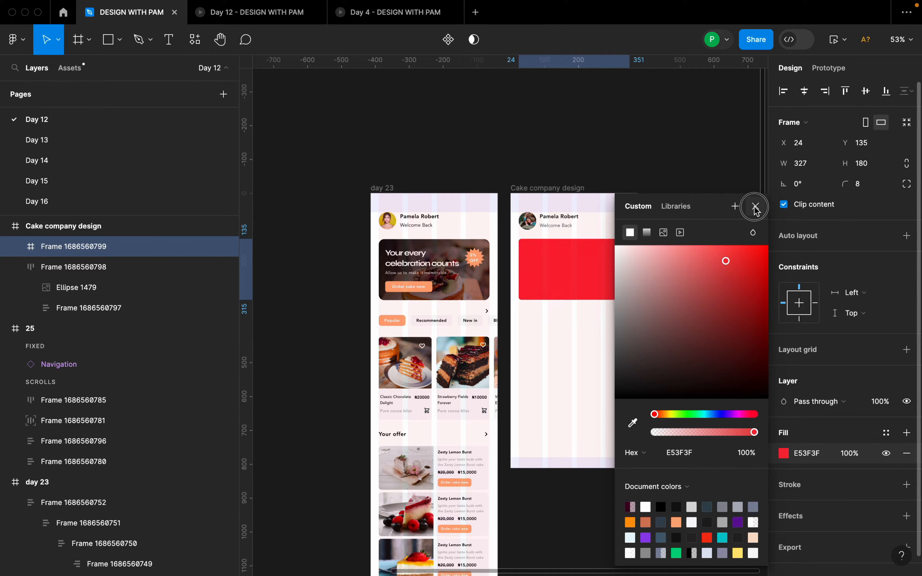
pyautogui.click(755, 206)
pyautogui.click(729, 215)
# - Run the Pexels plugin on the red frame and search for 'cake'
pyautogui.click(608, 263)
pyautogui.rightClick(609, 278)
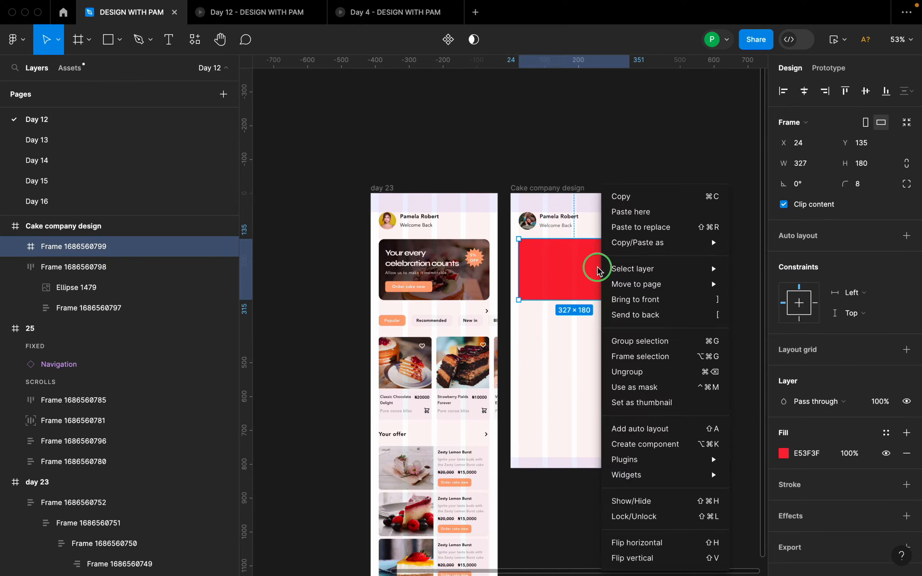
pyautogui.moveTo(655, 460)
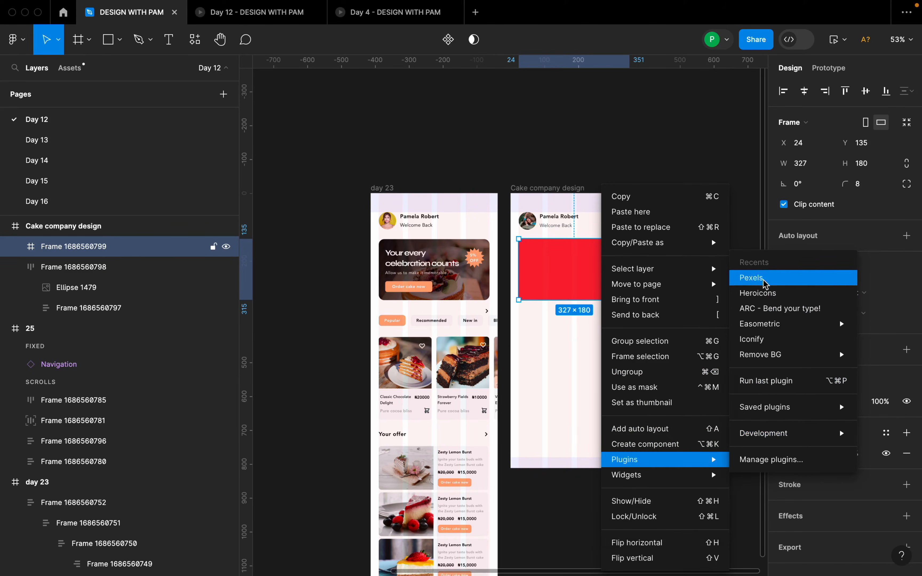
pyautogui.click(751, 277)
pyautogui.click(112, 176)
pyautogui.write('caked')
pyautogui.press('BackSpace')
pyautogui.press('Return')
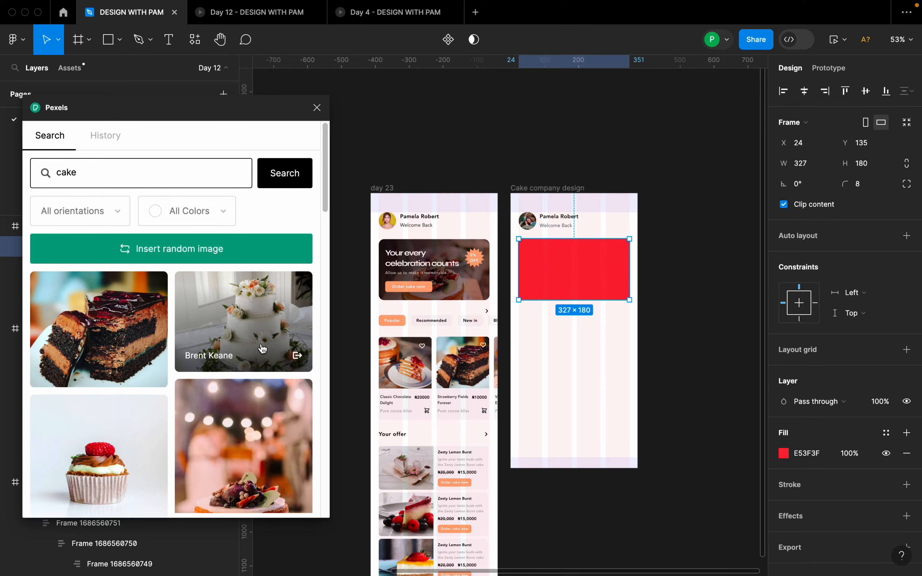
# - Fill the banner with the chocolate layer cake photo and close the Pexels window
pyautogui.scroll(-3, 270, 375)
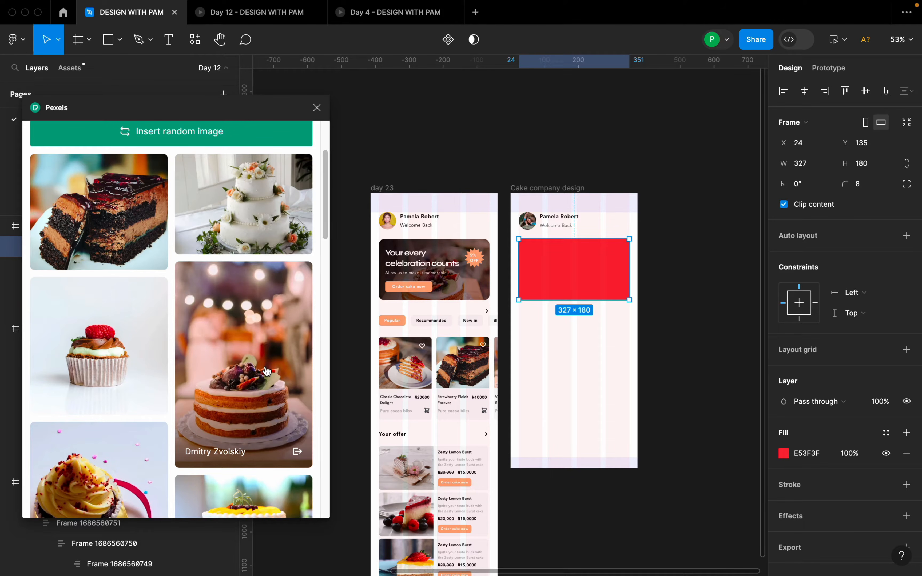
pyautogui.scroll(-5, 267, 372)
pyautogui.scroll(3, 255, 382)
pyautogui.scroll(5, 256, 382)
pyautogui.click(81, 282)
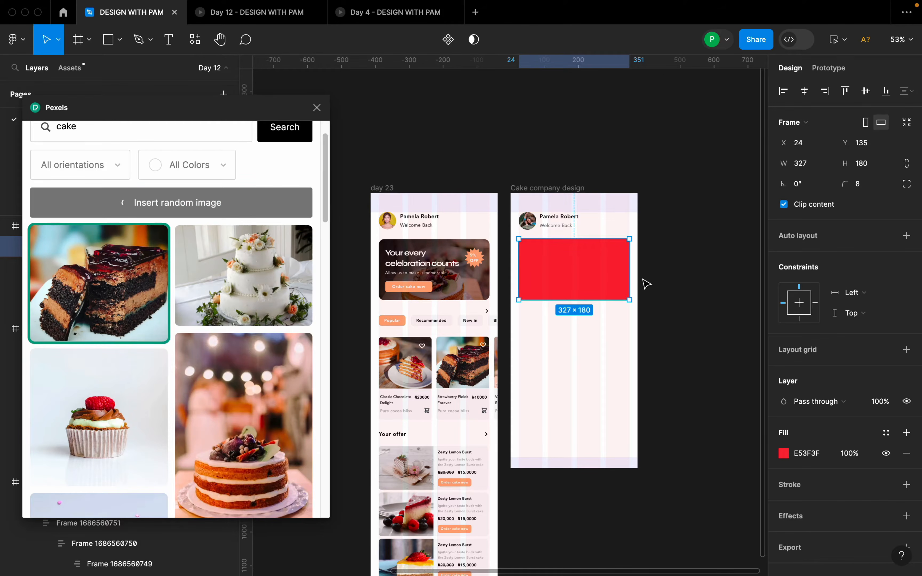
pyautogui.scroll(3, 602, 258)
pyautogui.click(619, 269)
pyautogui.click(370, 152)
pyautogui.click(316, 108)
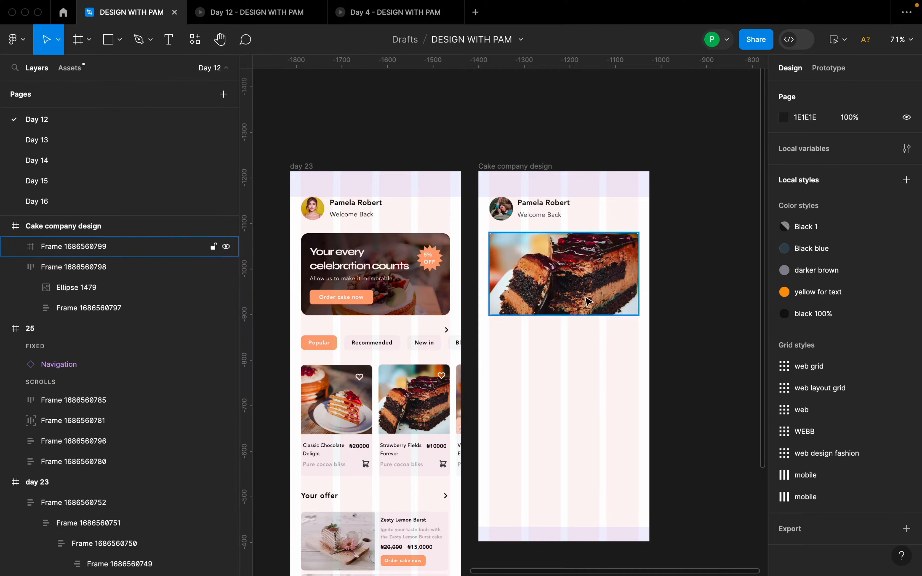
# - Add the headline text 'Your every celebration counts' and place it on the cake image
pyautogui.press('t')
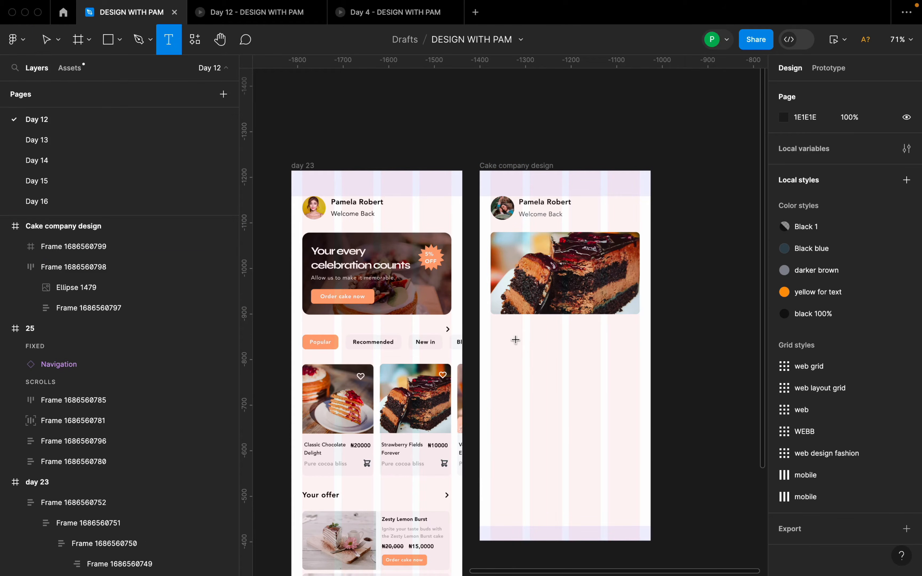
pyautogui.click(516, 341)
pyautogui.write('T')
pyautogui.write('Y')
pyautogui.write('our eve')
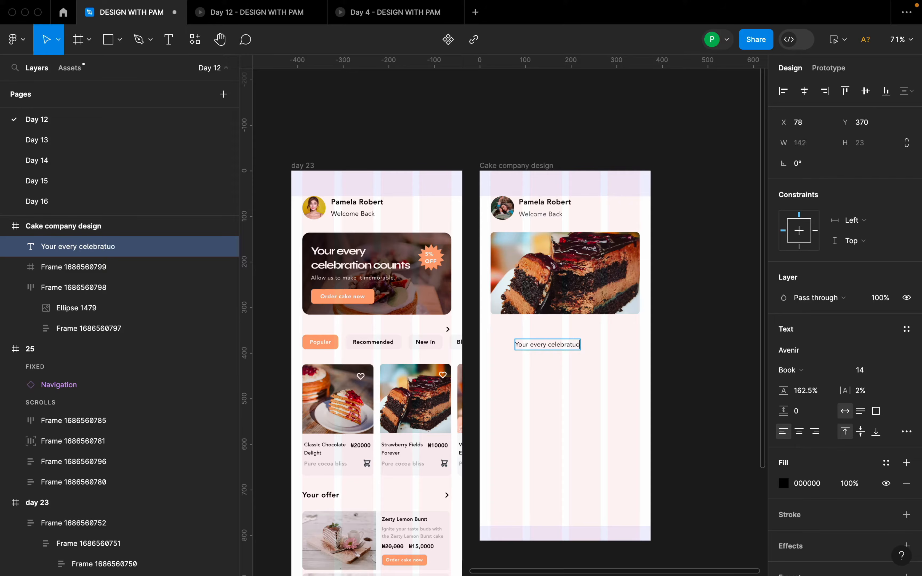
pyautogui.write('ry celebration counts')
pyautogui.press('Escape')
pyautogui.moveTo(551, 344); pyautogui.dragTo(565, 268)
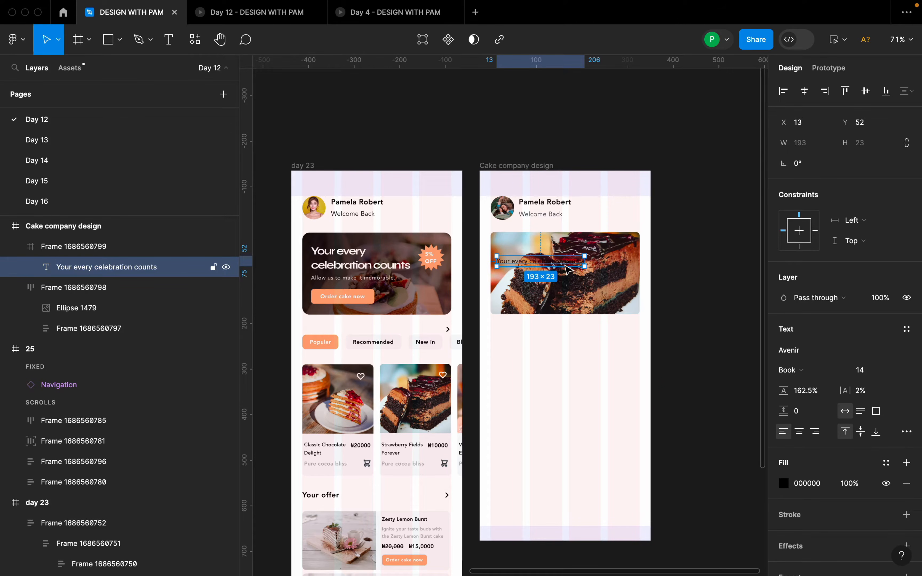
# - Set the headline font to Syne Bold, size 24
pyautogui.click(814, 354)
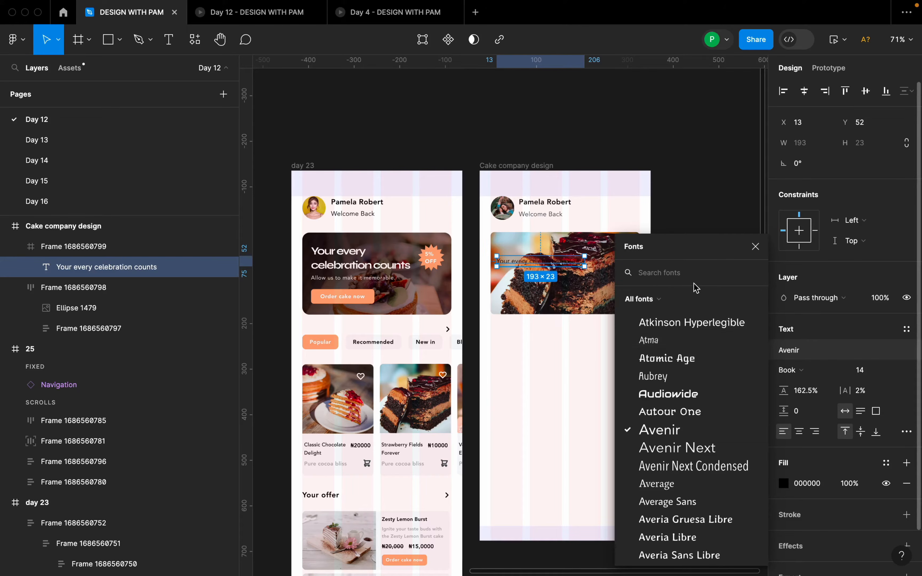
pyautogui.write('syne')
pyautogui.click(675, 295)
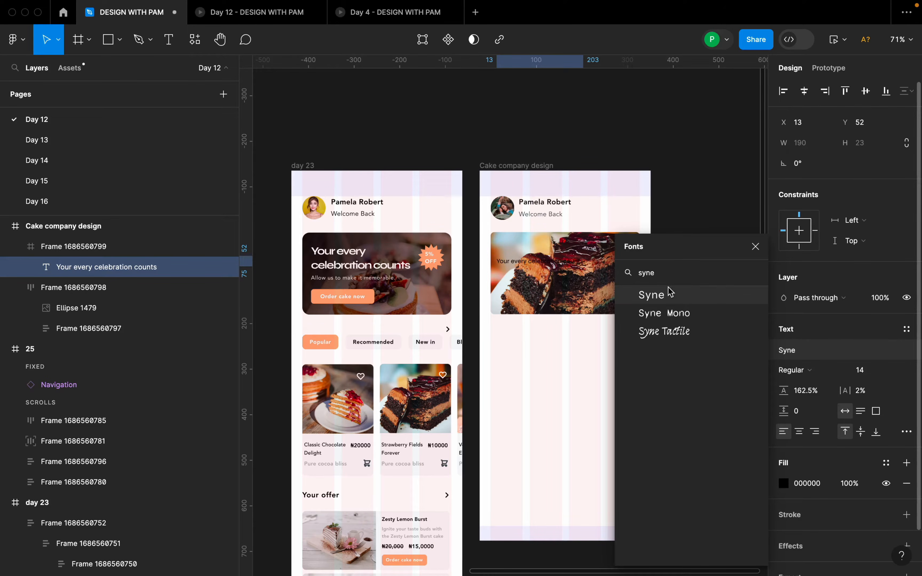
pyautogui.click(807, 372)
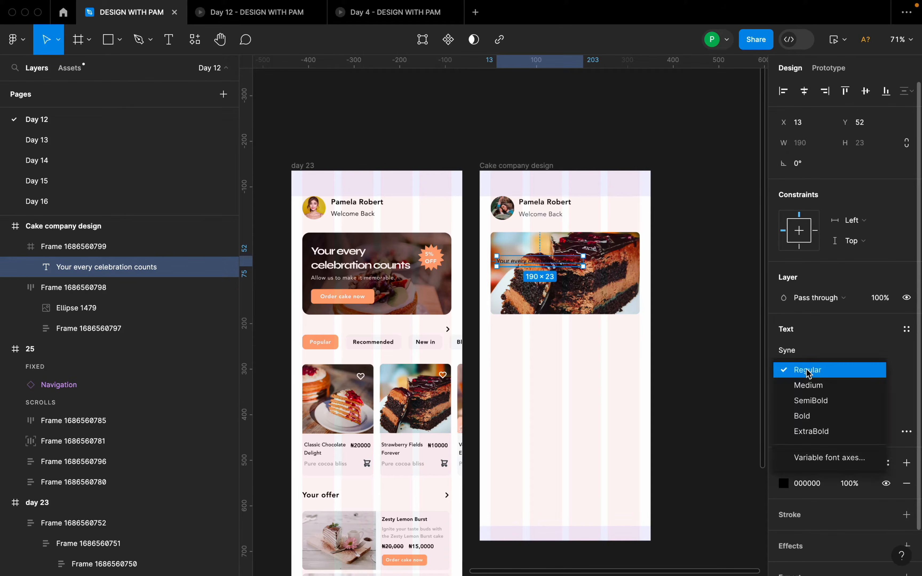
pyautogui.click(814, 416)
pyautogui.click(894, 369)
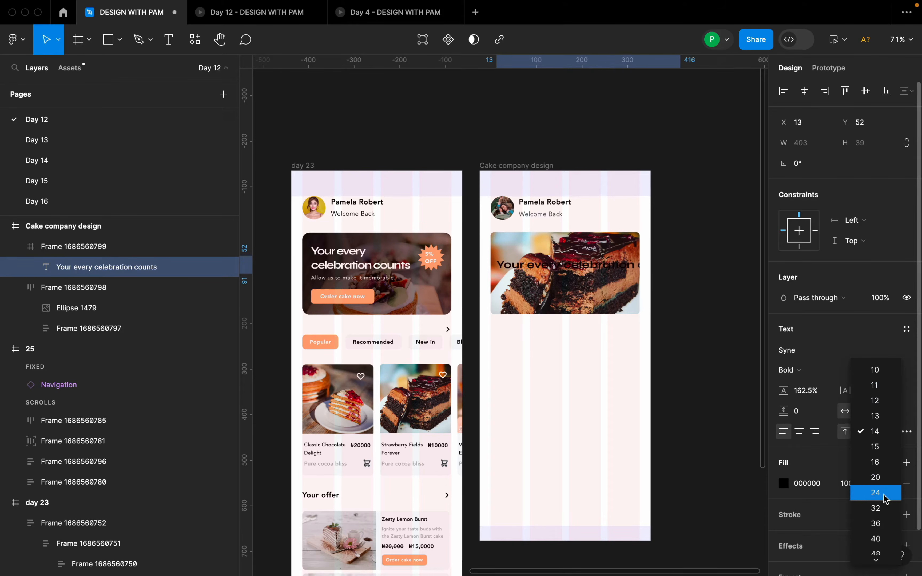
pyautogui.click(882, 492)
# - Resize the headline box so it wraps, make the text white, and position it on the banner
pyautogui.moveTo(680, 273); pyautogui.dragTo(601, 309)
pyautogui.moveTo(601, 271); pyautogui.dragTo(617, 271)
pyautogui.moveTo(530, 275); pyautogui.dragTo(527, 269)
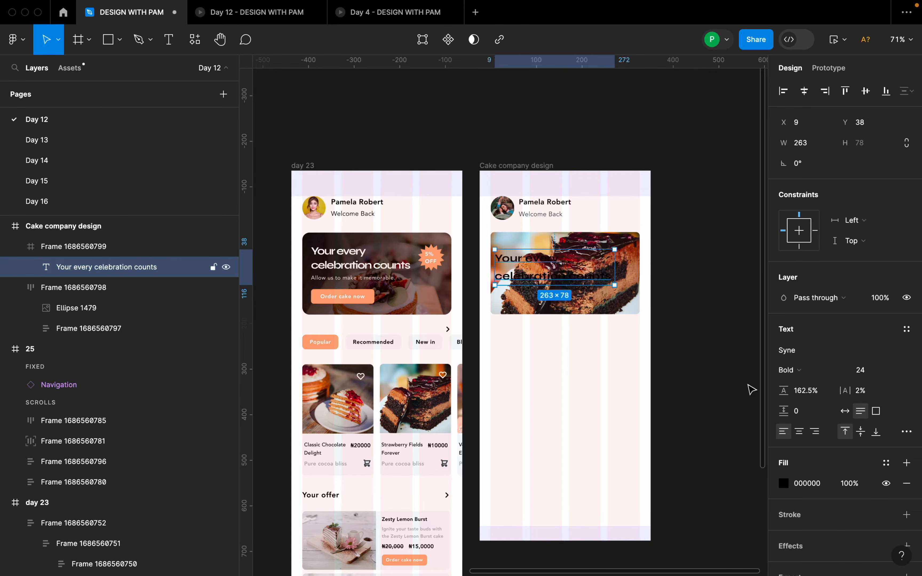
pyautogui.click(781, 489)
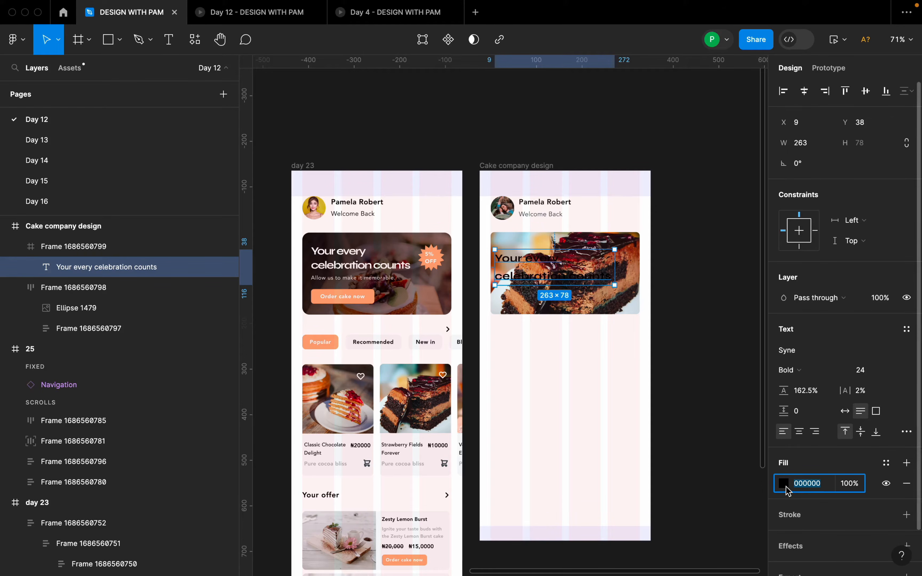
pyautogui.click(785, 488)
pyautogui.moveTo(626, 266); pyautogui.dragTo(598, 225)
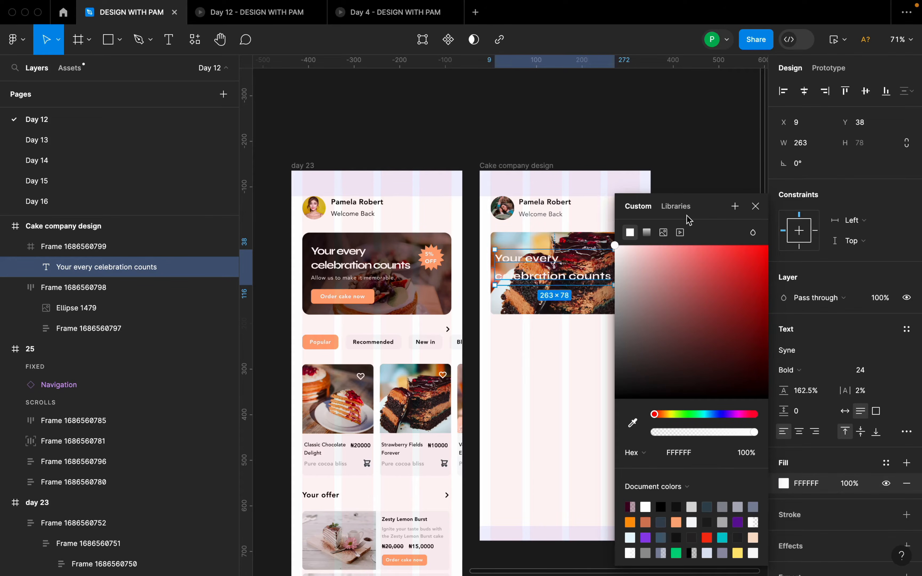
pyautogui.click(755, 205)
pyautogui.moveTo(562, 274); pyautogui.dragTo(566, 273)
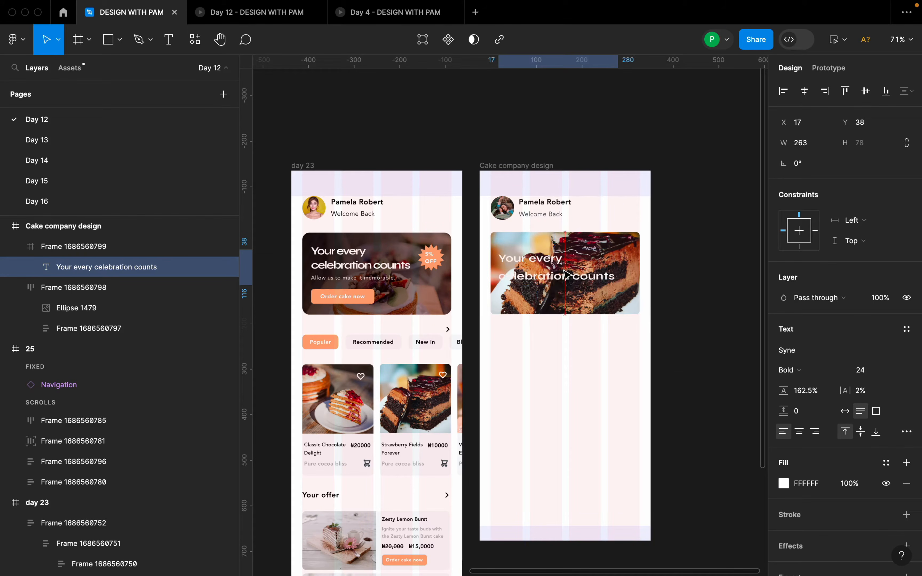
# - Set the headline line height to 130% and letter spacing to -7%
pyautogui.scroll(3, 564, 274)
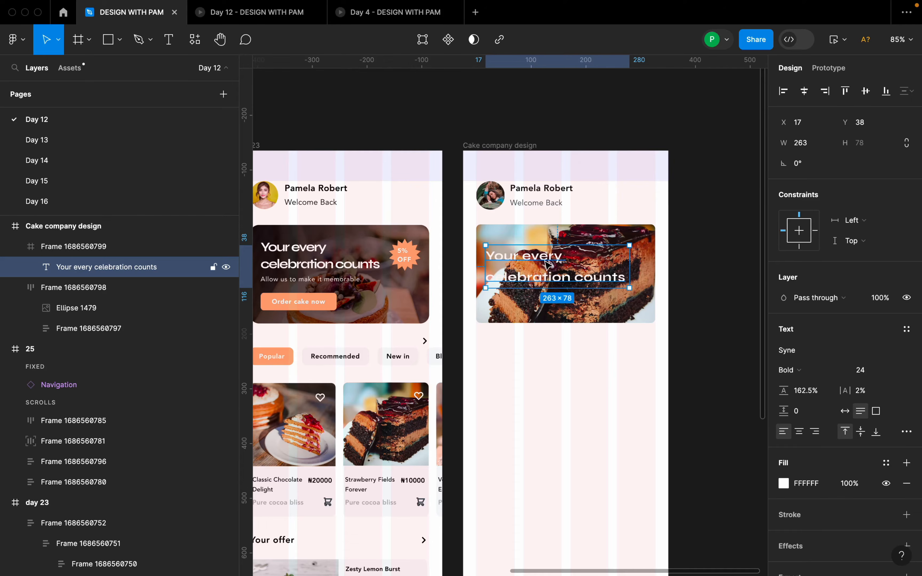
pyautogui.scroll(3, 546, 265)
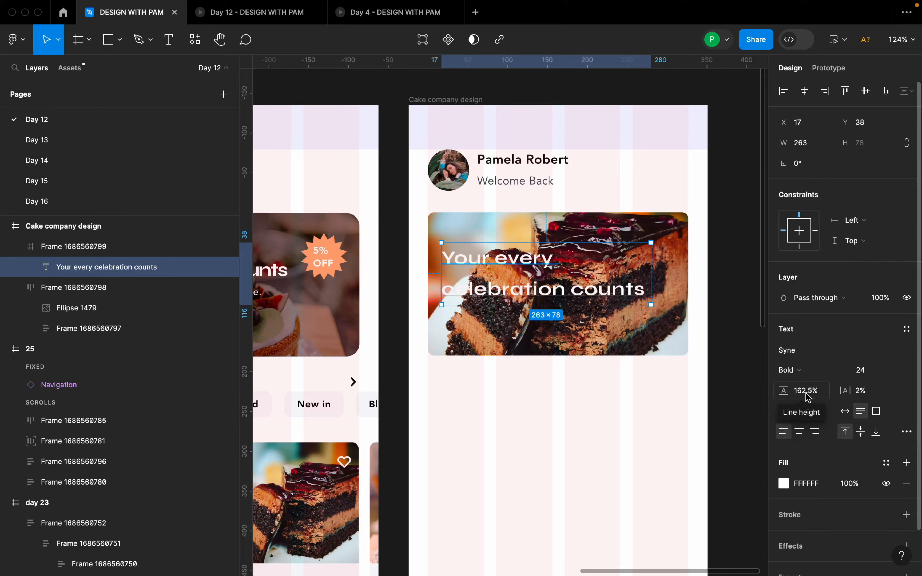
pyautogui.moveTo(784, 392); pyautogui.dragTo(743, 398)
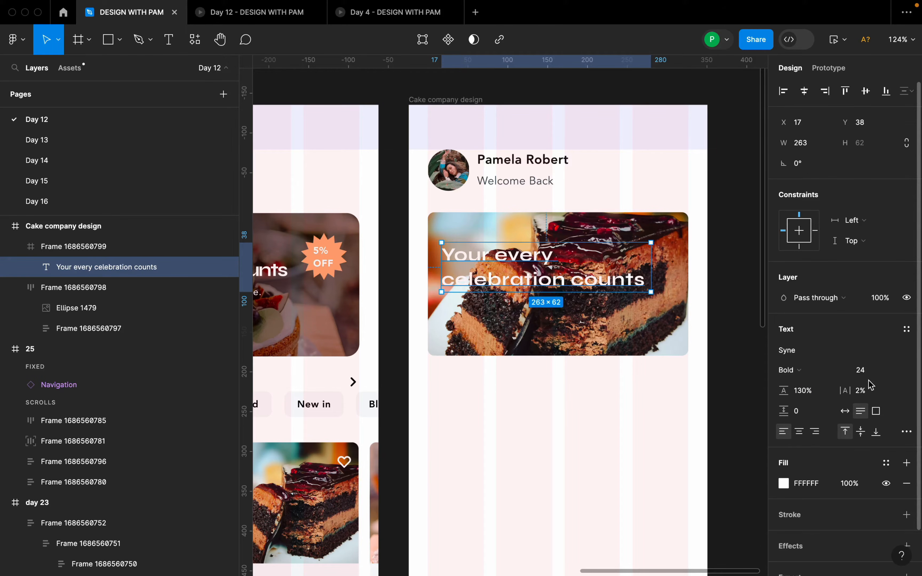
pyautogui.moveTo(849, 390); pyautogui.dragTo(837, 394)
pyautogui.scroll(-5, 623, 294)
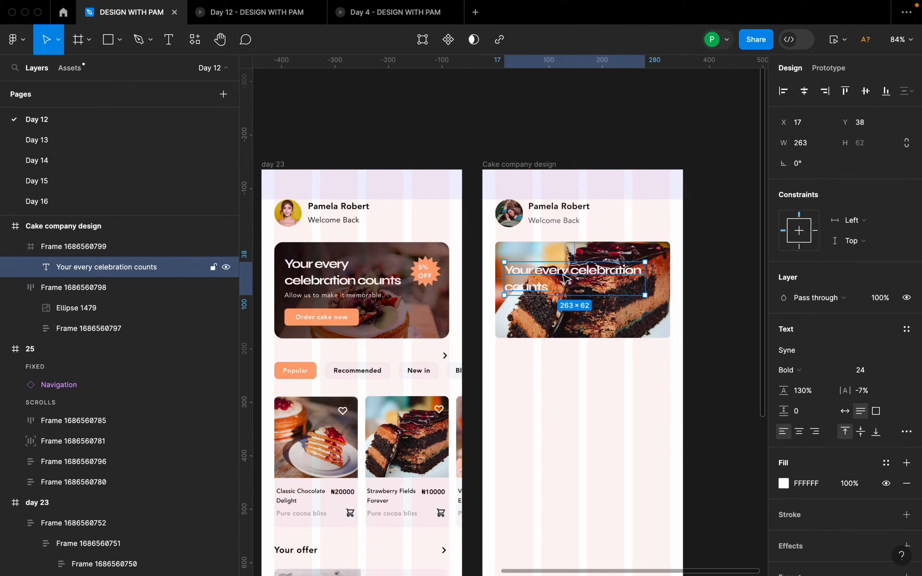
# - Break the headline onto a new line after 'Your every'
pyautogui.doubleClick(543, 282)
pyautogui.click(576, 277)
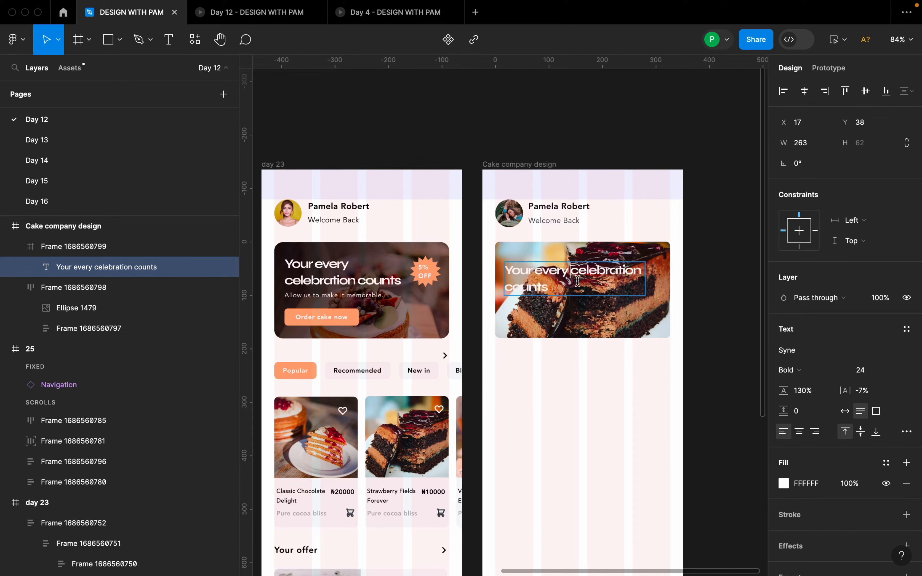
pyautogui.press('Return')
pyautogui.press('Escape')
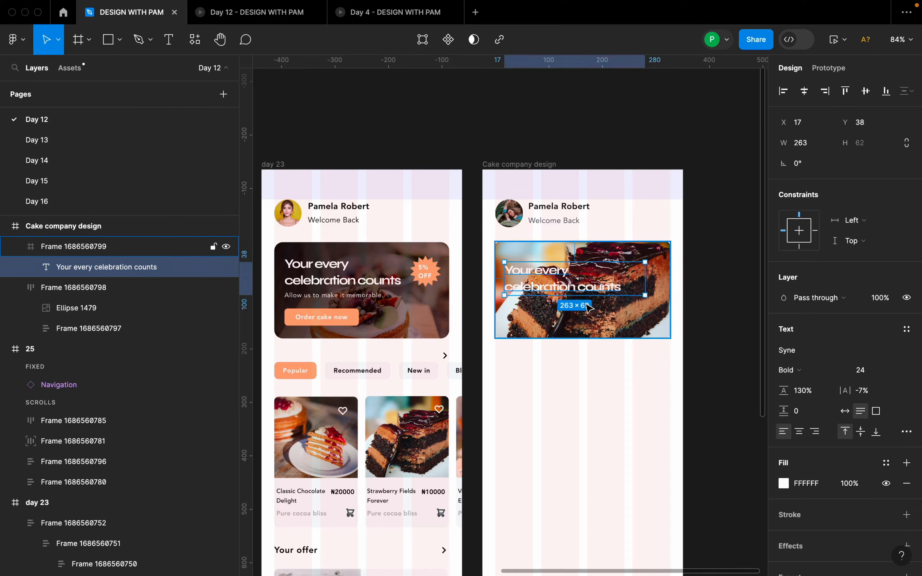
# - Reselect the headline, keep its weight at Bold, and finish with the cake banner frame selected
pyautogui.click(572, 293)
pyautogui.click(572, 292)
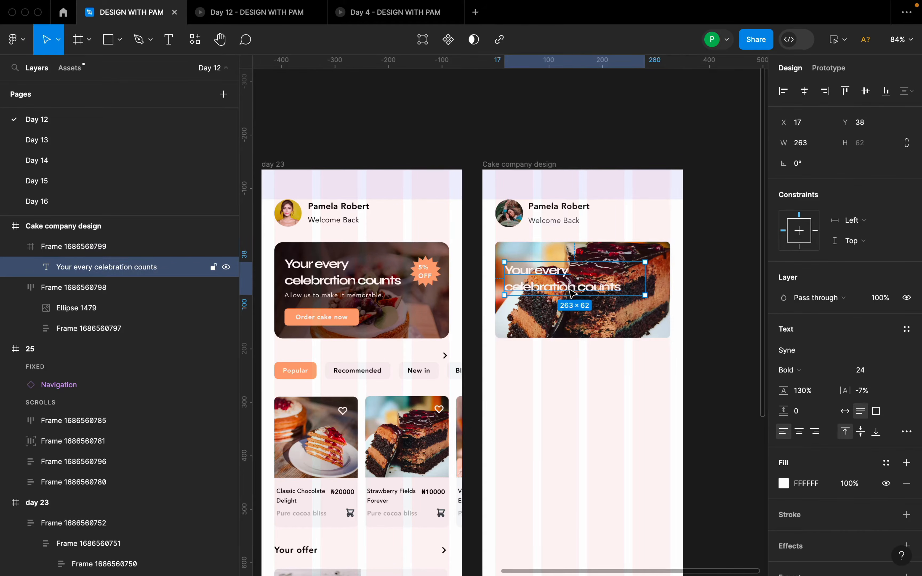
pyautogui.click(797, 372)
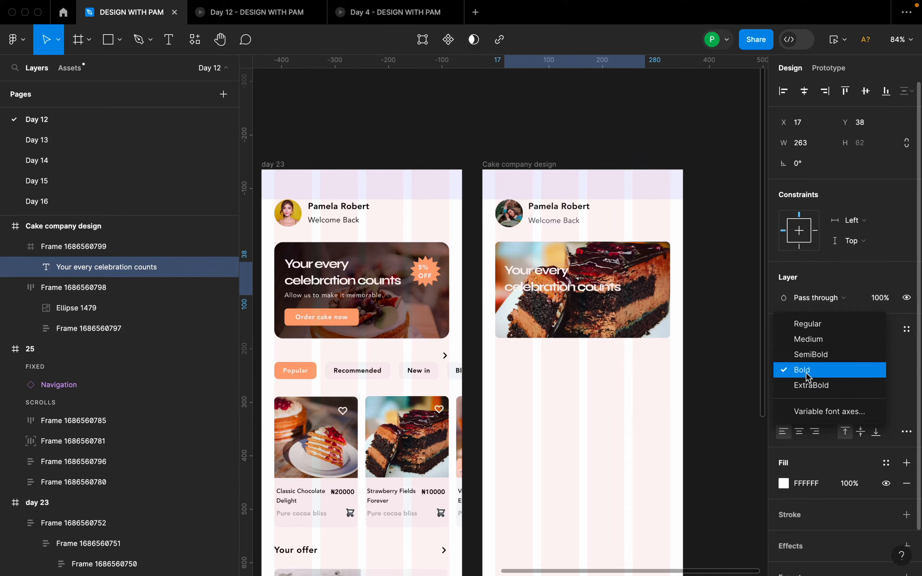
pyautogui.click(803, 370)
pyautogui.click(723, 303)
pyautogui.scroll(1, 674, 286)
pyautogui.scroll(-2, 674, 286)
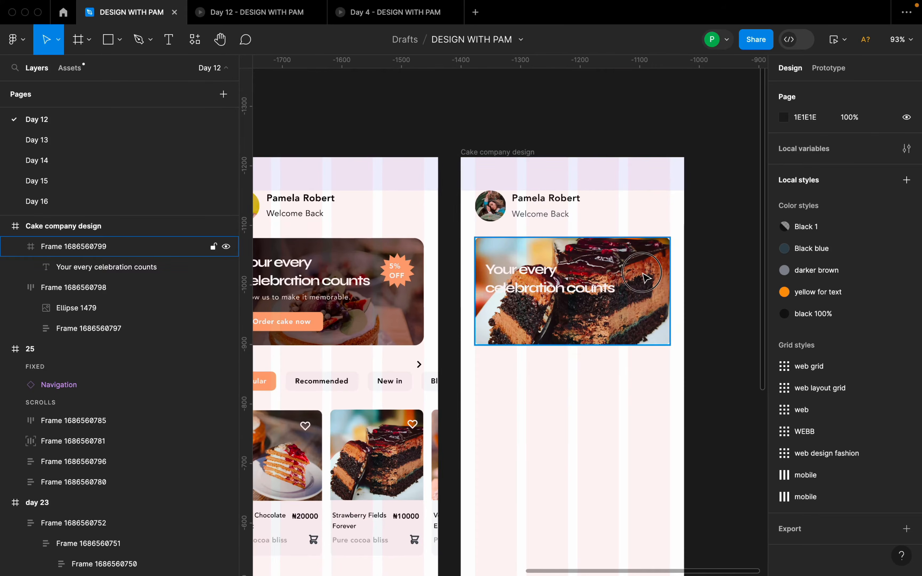
pyautogui.click(640, 280)
pyautogui.scroll(-3, 718, 272)
pyautogui.doubleClick(631, 283)
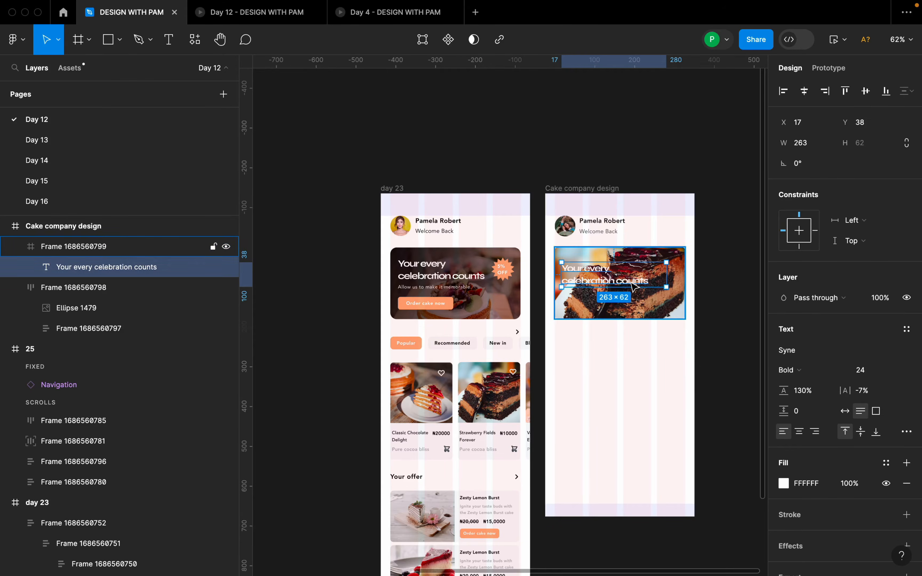
pyautogui.click(700, 284)
pyautogui.click(669, 282)
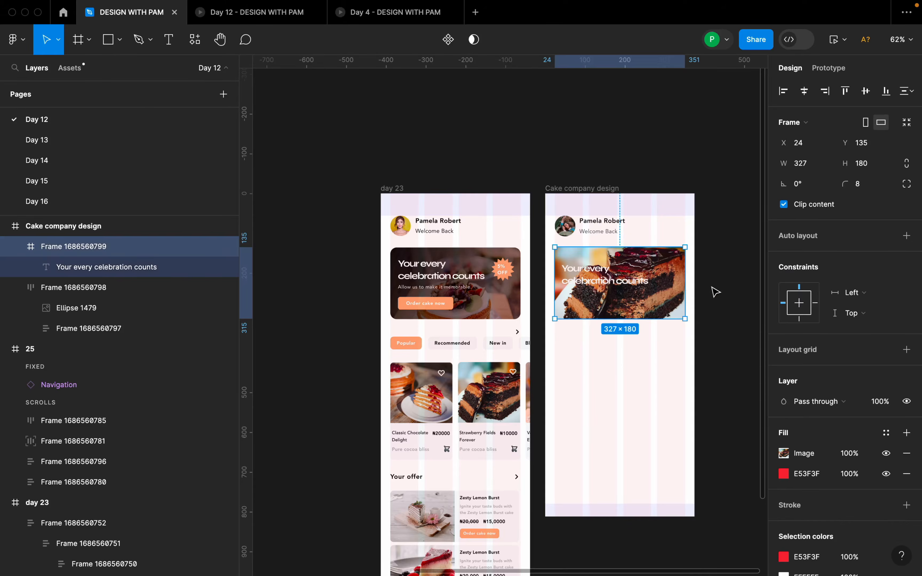
pyautogui.scroll(3, 719, 287)
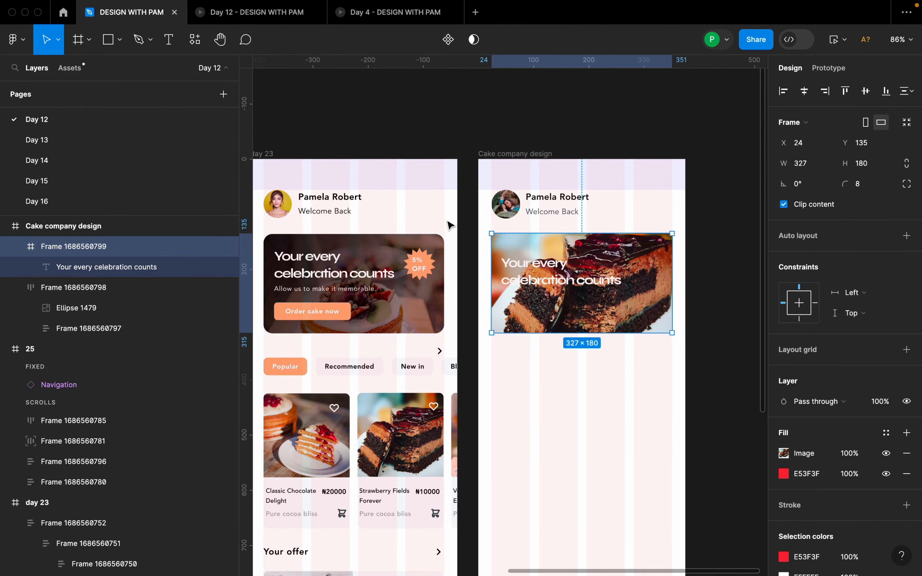
# - Draw a rectangle covering the cake banner with an 8 px corner radius
pyautogui.press('r')
pyautogui.moveTo(492, 234)
pyautogui.mouseDown()
pyautogui.moveTo(495, 251)
pyautogui.moveTo(636, 325)
pyautogui.moveTo(673, 333)
pyautogui.mouseUp()
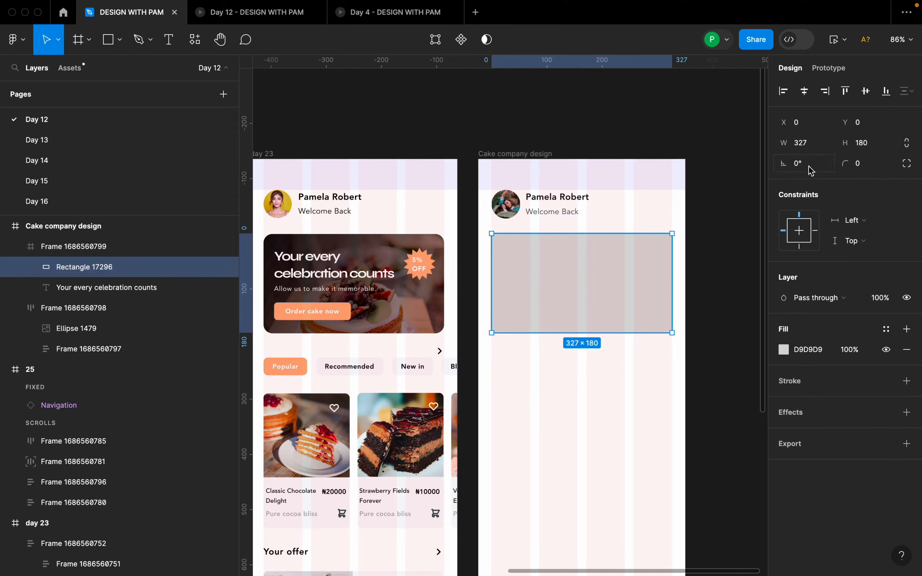
pyautogui.click(872, 168)
pyautogui.write('8')
pyautogui.press('Return')
# - Make the rectangle's fill black at 53% opacity
pyautogui.click(783, 350)
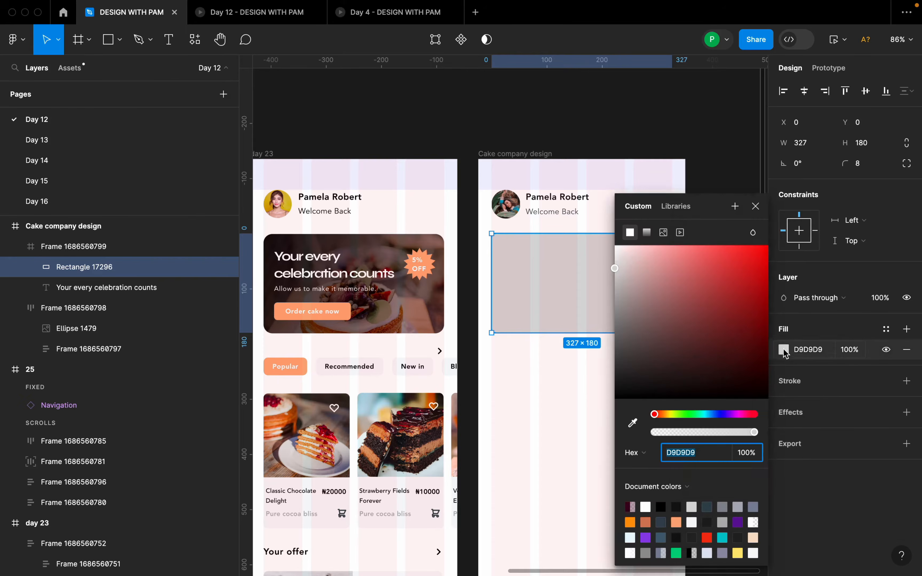
pyautogui.moveTo(635, 394); pyautogui.dragTo(607, 426)
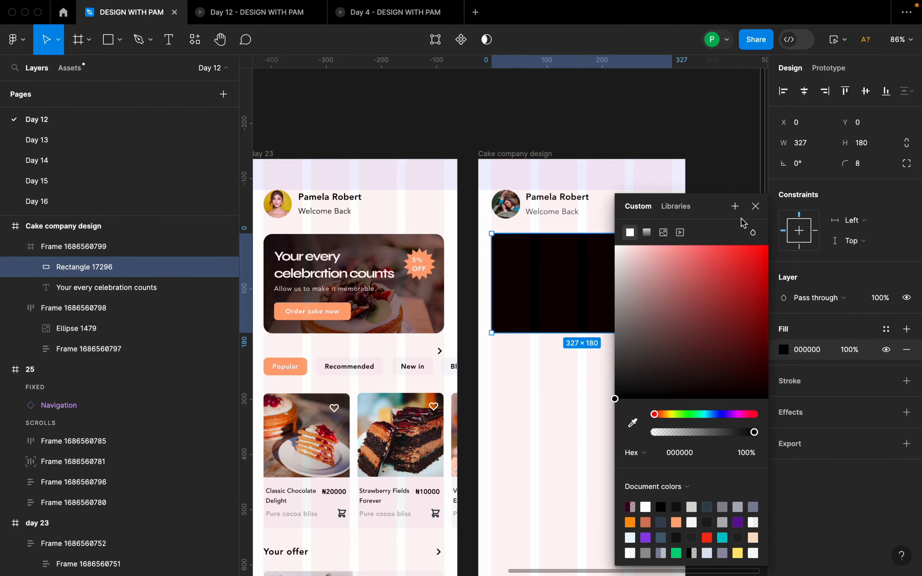
pyautogui.moveTo(755, 433); pyautogui.dragTo(709, 441)
pyautogui.moveTo(716, 206); pyautogui.dragTo(855, 191)
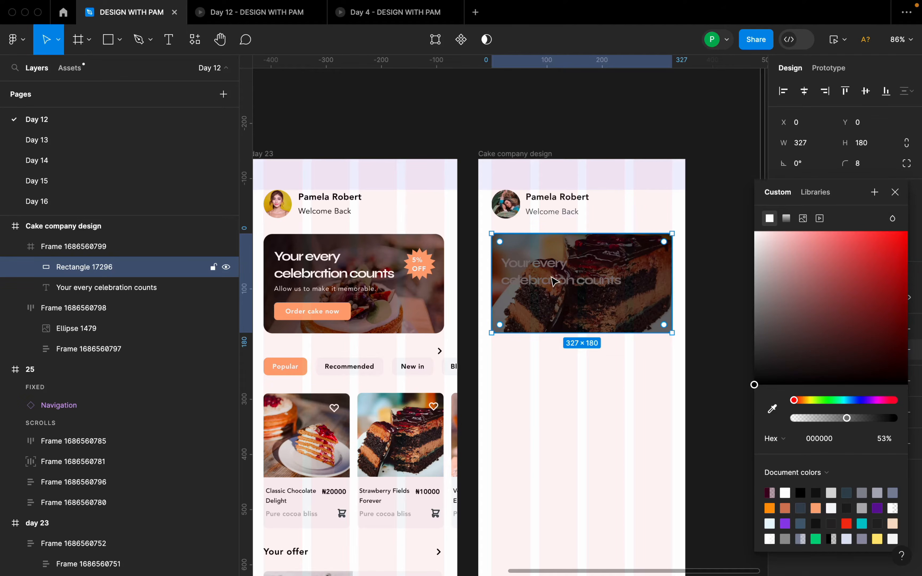
# - Turn the overlay fill into a linear gradient running diagonally across the banner
pyautogui.click(786, 219)
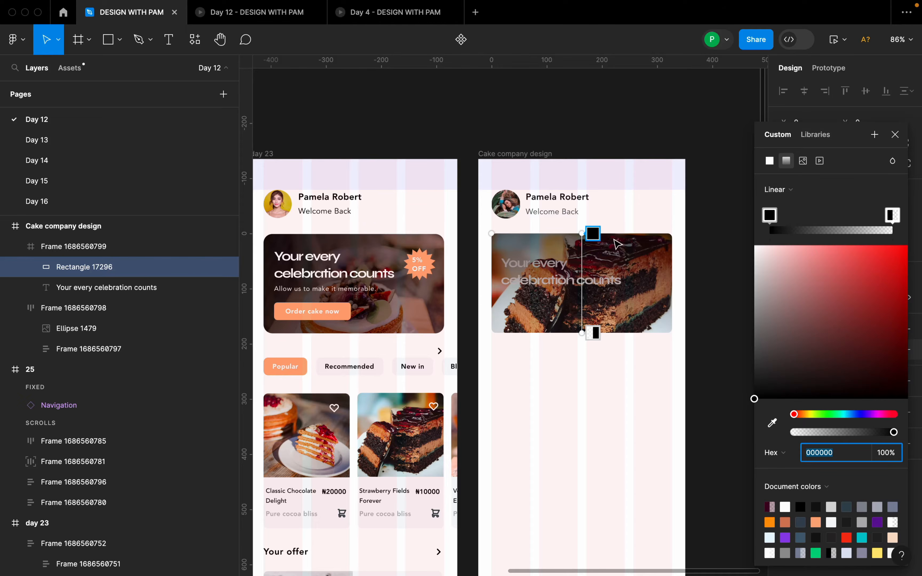
pyautogui.moveTo(582, 233); pyautogui.dragTo(499, 239)
pyautogui.moveTo(583, 332); pyautogui.dragTo(669, 339)
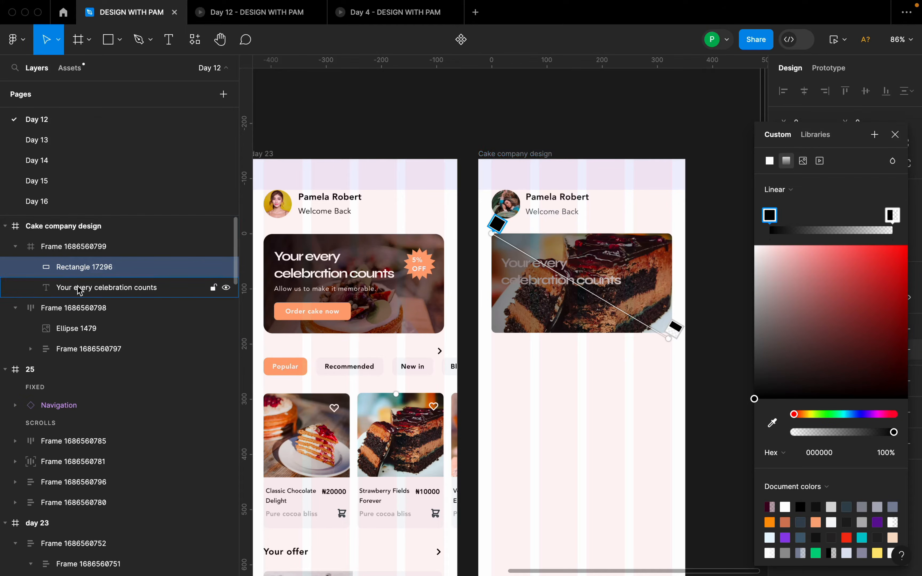
# - Move the headline layer above the overlay rectangle in Layers
pyautogui.click(109, 292)
pyautogui.click(108, 267)
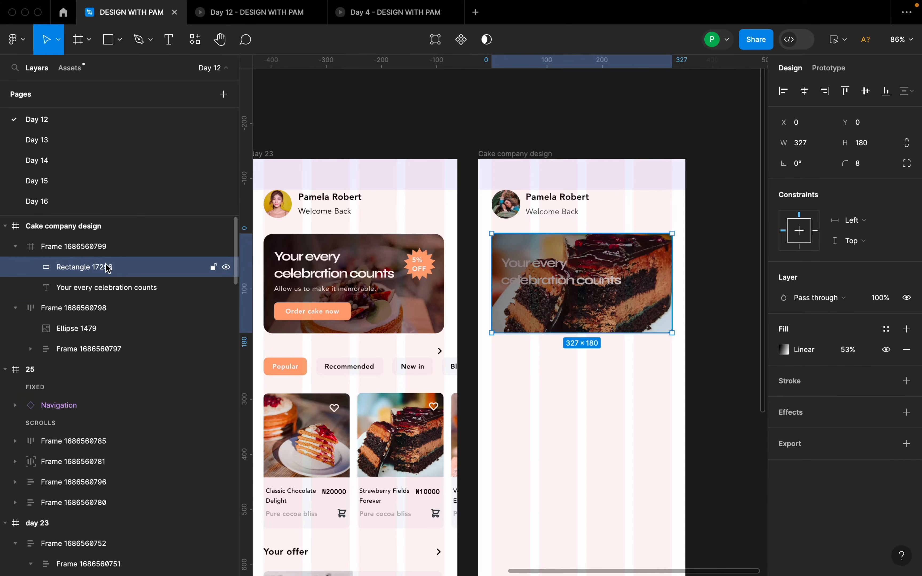
pyautogui.moveTo(104, 288); pyautogui.dragTo(110, 262)
pyautogui.press('Escape')
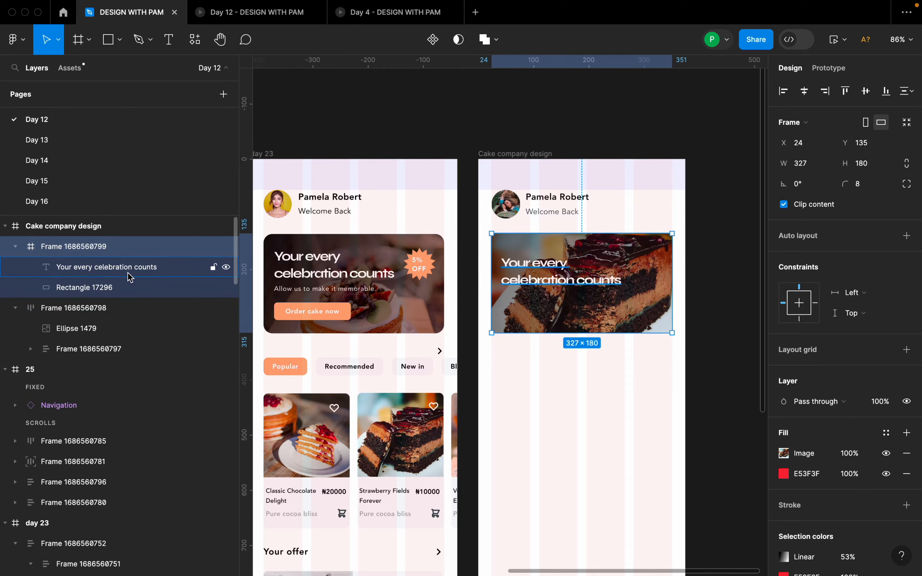
# - Reposition the gradient start inside the top-left corner and pull the end toward the centre
pyautogui.click(138, 287)
pyautogui.click(786, 355)
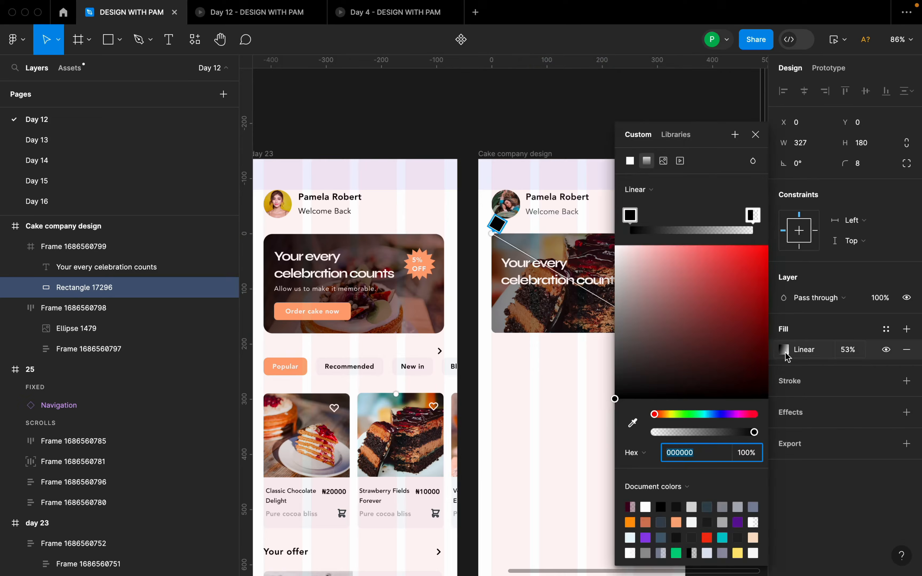
pyautogui.moveTo(730, 134); pyautogui.dragTo(786, 127)
pyautogui.moveTo(490, 232); pyautogui.dragTo(496, 239)
pyautogui.moveTo(667, 339); pyautogui.dragTo(633, 301)
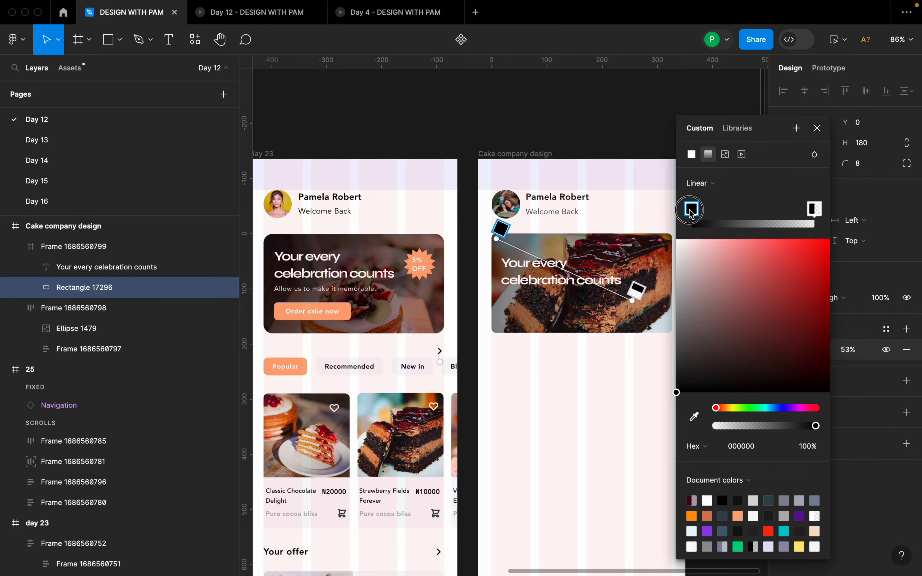
# - Raise the gradient's end stop to 59% opacity and adjust the gradient's direction
pyautogui.click(814, 208)
pyautogui.moveTo(721, 439); pyautogui.dragTo(775, 437)
pyautogui.moveTo(496, 240); pyautogui.dragTo(558, 247)
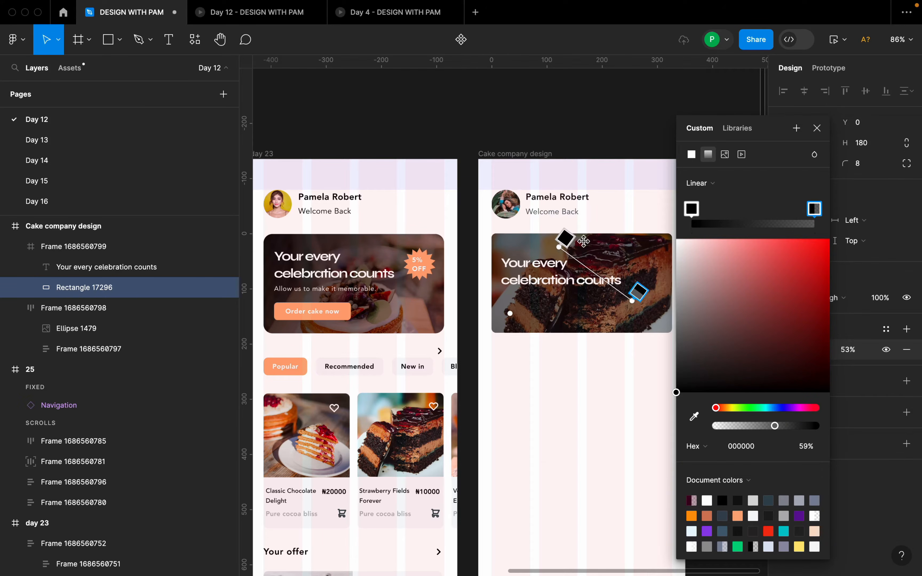
pyautogui.click(816, 128)
pyautogui.click(699, 264)
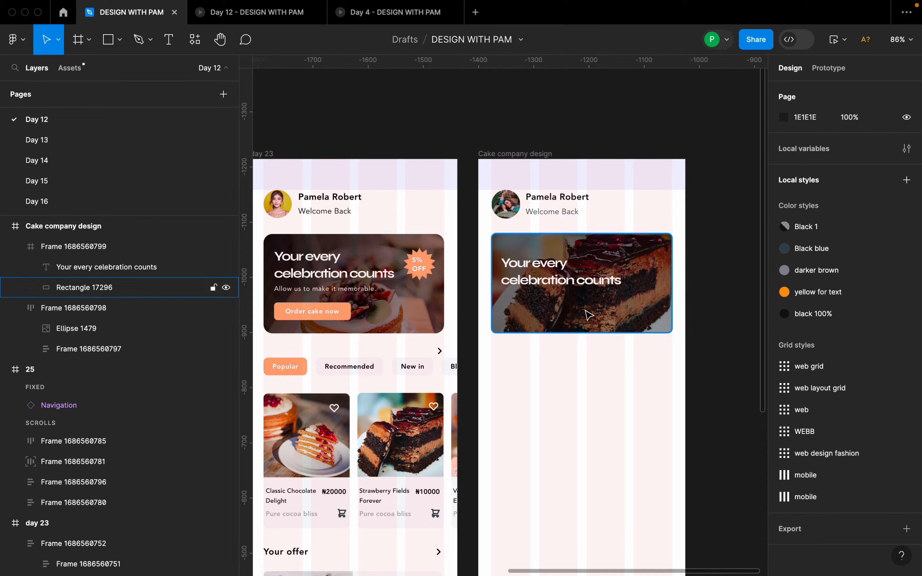
# - Add a text line 'Allow us to make it memorable' below the banner
pyautogui.scroll(1, 592, 351)
pyautogui.press('t')
pyautogui.click(543, 360)
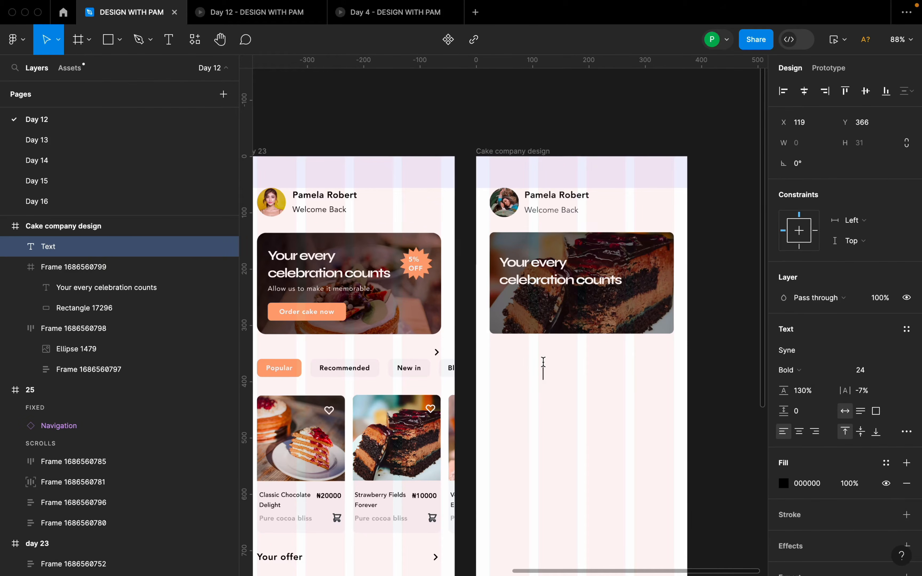
pyautogui.write('Allow us to make it memorable')
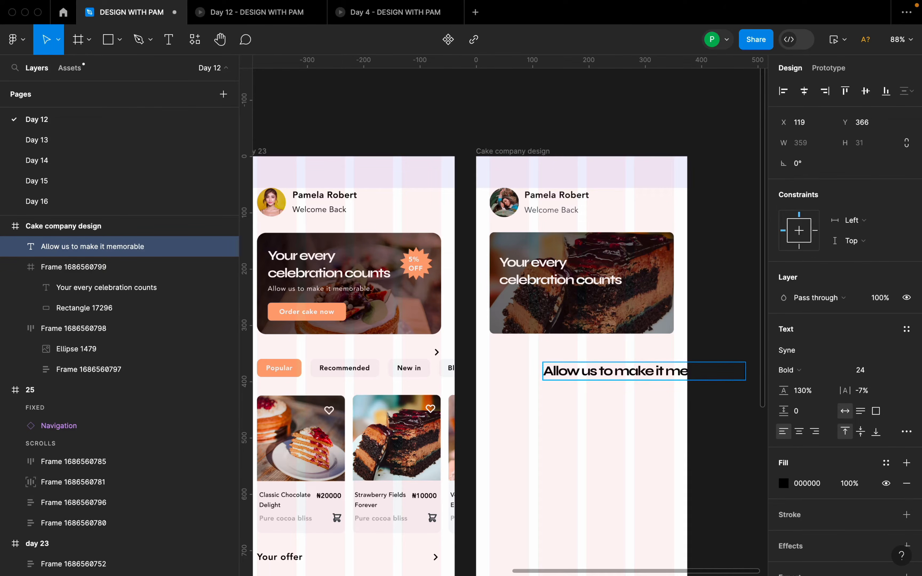
pyautogui.click(608, 432)
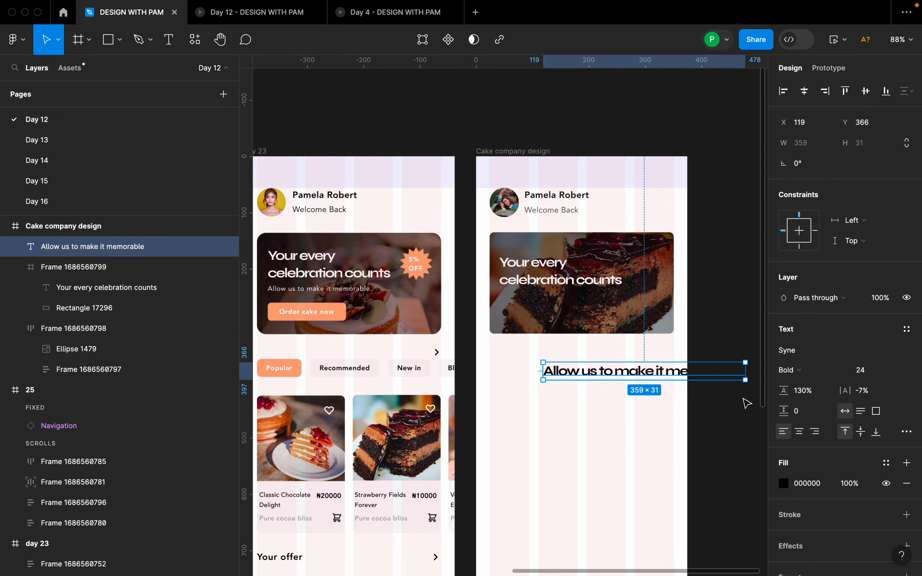
# - Set the tagline to Avenir Roman 12 and move it into the banner under the headline
pyautogui.click(895, 370)
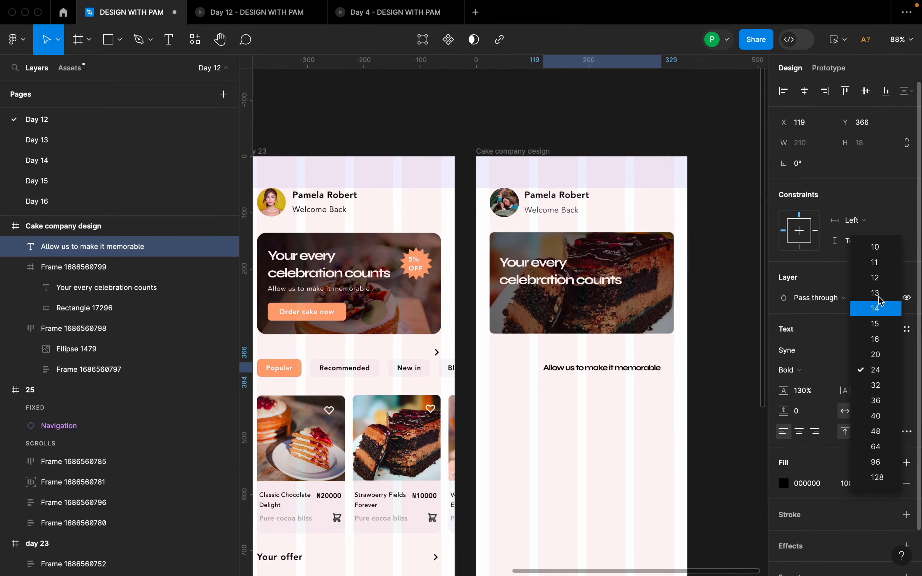
pyautogui.click(874, 278)
pyautogui.click(817, 354)
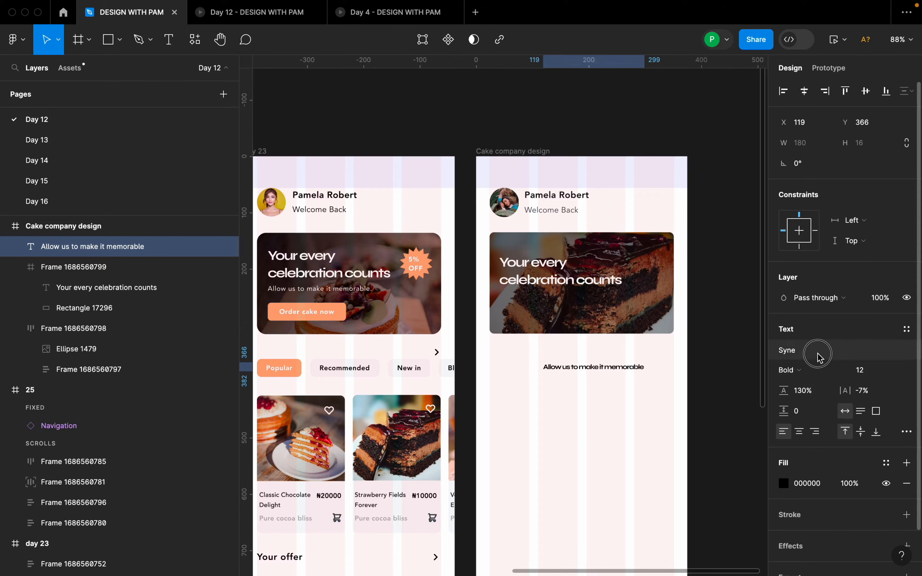
pyautogui.write('ave')
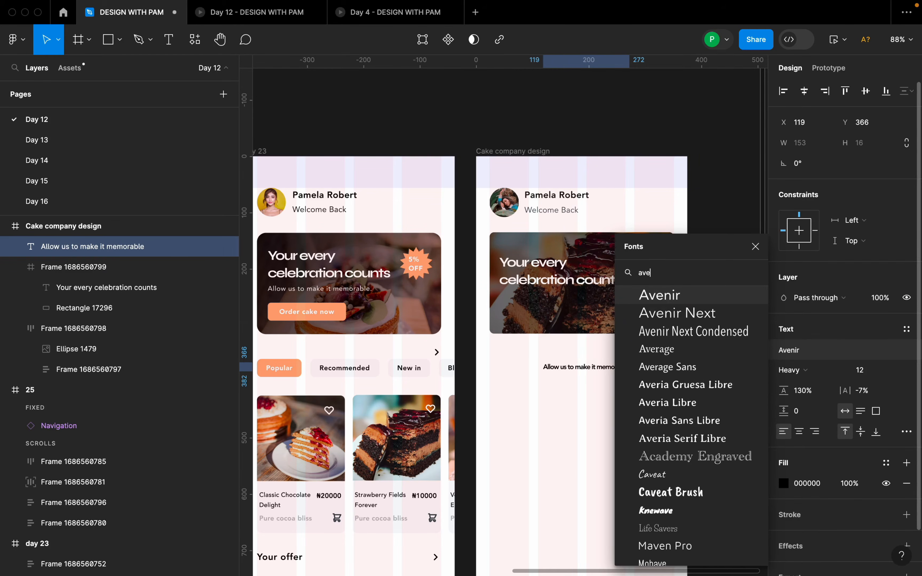
pyautogui.click(691, 294)
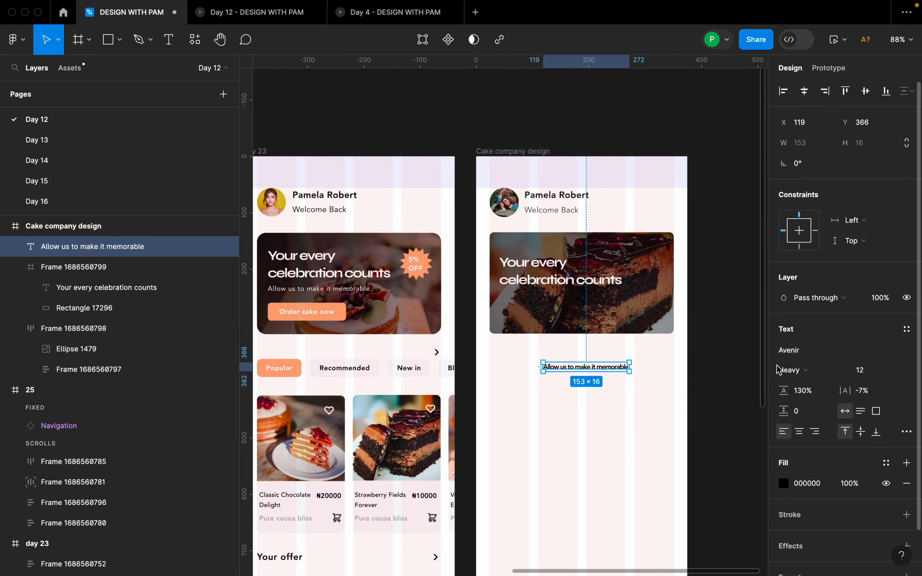
pyautogui.click(795, 375)
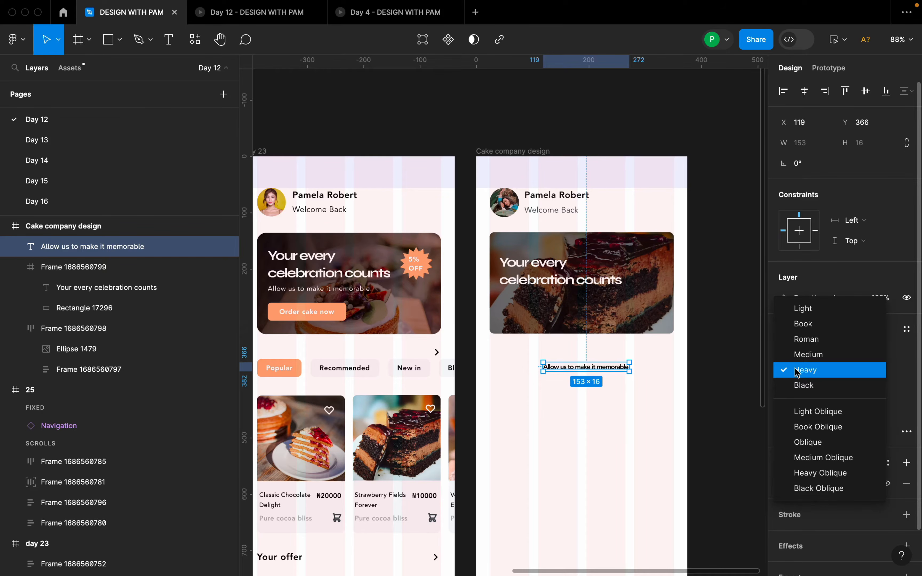
pyautogui.click(810, 340)
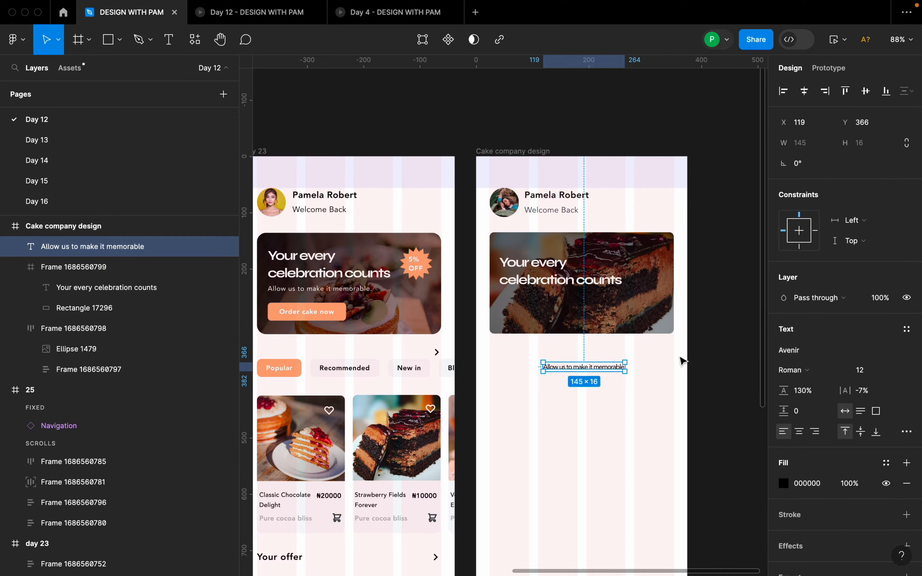
pyautogui.moveTo(603, 368); pyautogui.dragTo(568, 298)
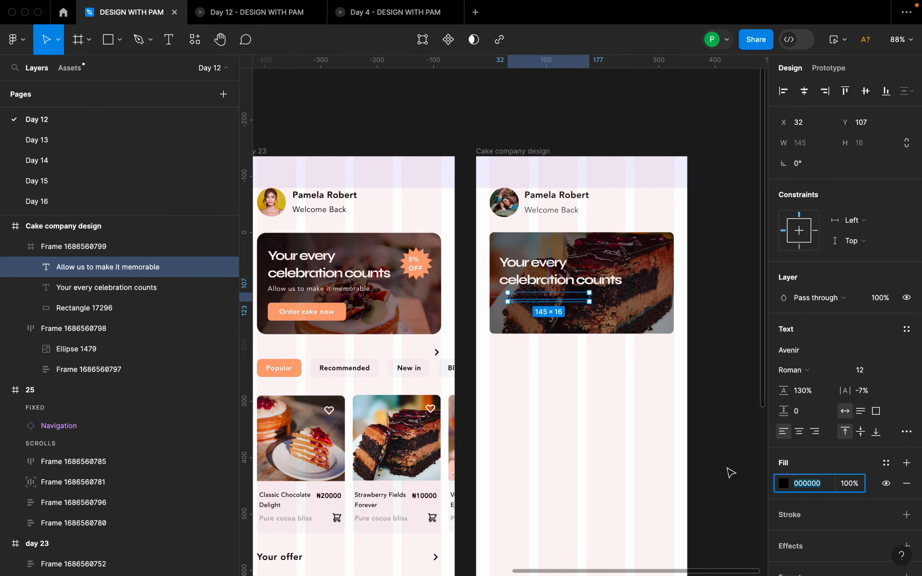
# - Make the tagline white and line it up left with the headline
pyautogui.click(783, 482)
pyautogui.moveTo(624, 252); pyautogui.dragTo(597, 242)
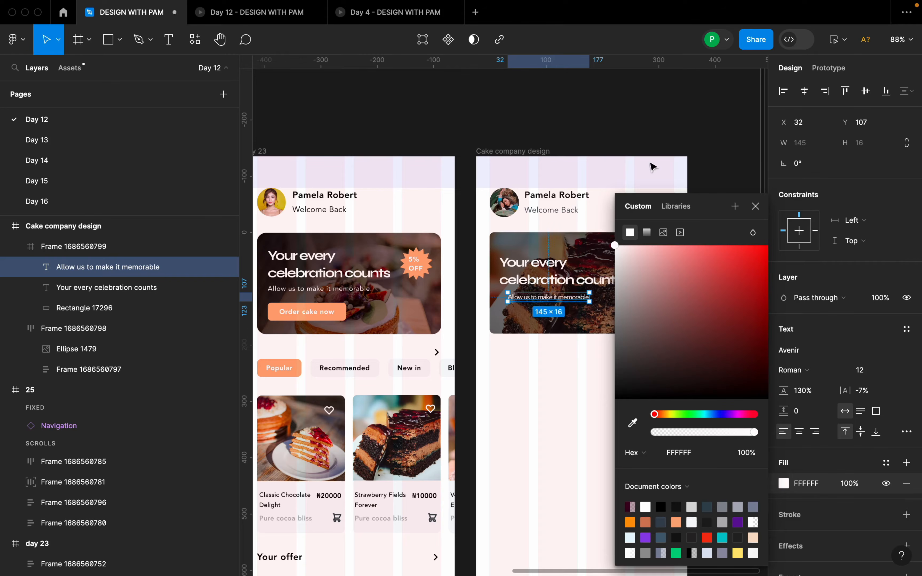
pyautogui.click(696, 154)
pyautogui.click(575, 301)
pyautogui.scroll(5, 576, 302)
pyautogui.moveTo(575, 302); pyautogui.dragTo(565, 302)
# - Give the tagline Auto line height and 4% letter spacing
pyautogui.click(800, 391)
pyautogui.write('auto%')
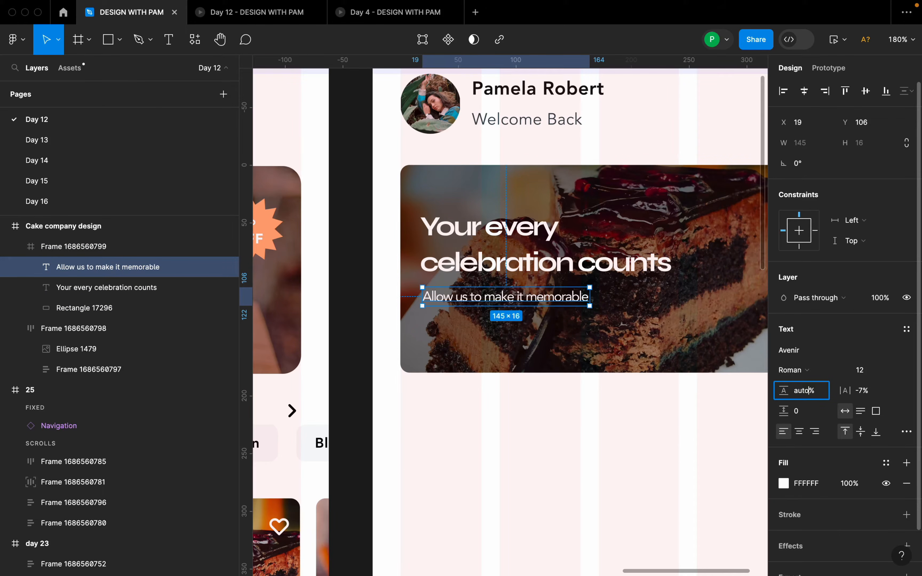
pyautogui.press('Return')
pyautogui.moveTo(549, 300); pyautogui.dragTo(547, 300)
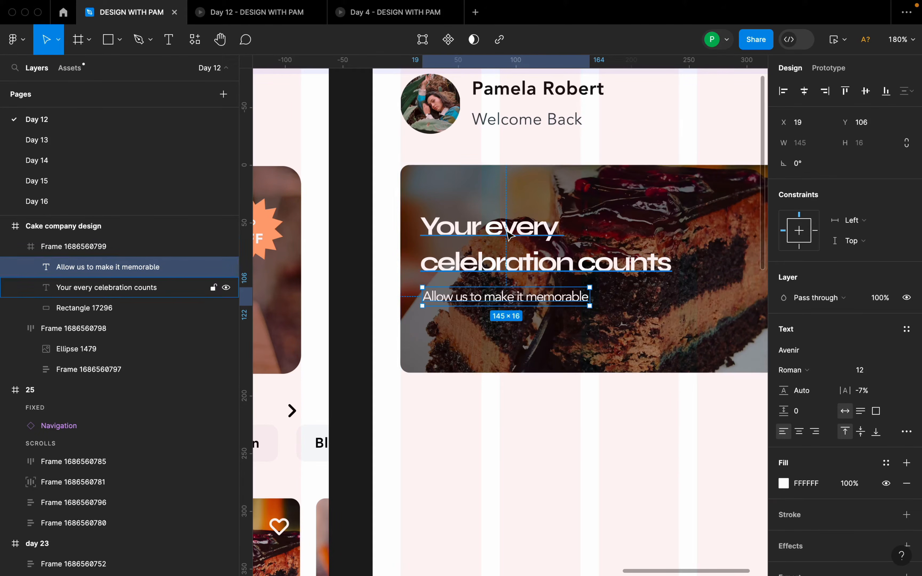
pyautogui.moveTo(843, 391); pyautogui.dragTo(859, 395)
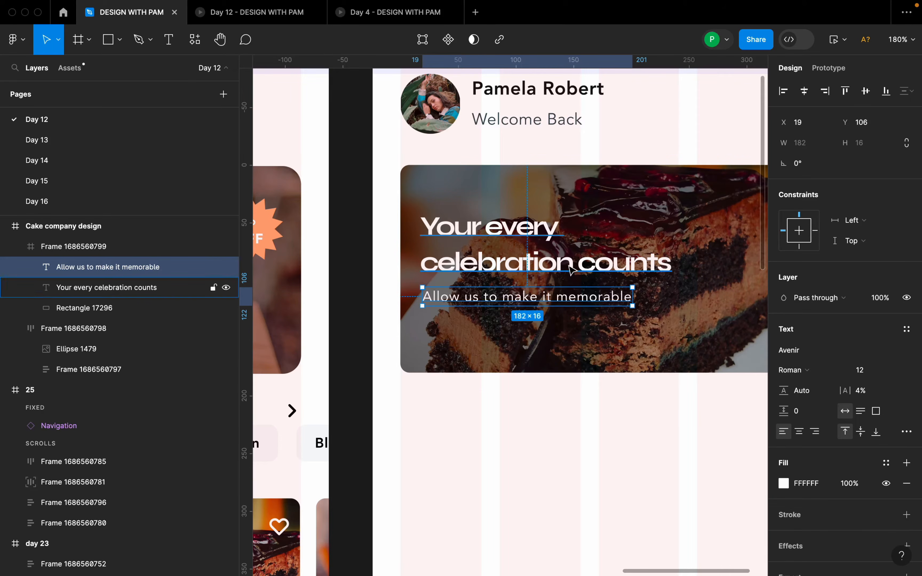
# - Select both the tagline and the headline together
pyautogui.press('Escape')
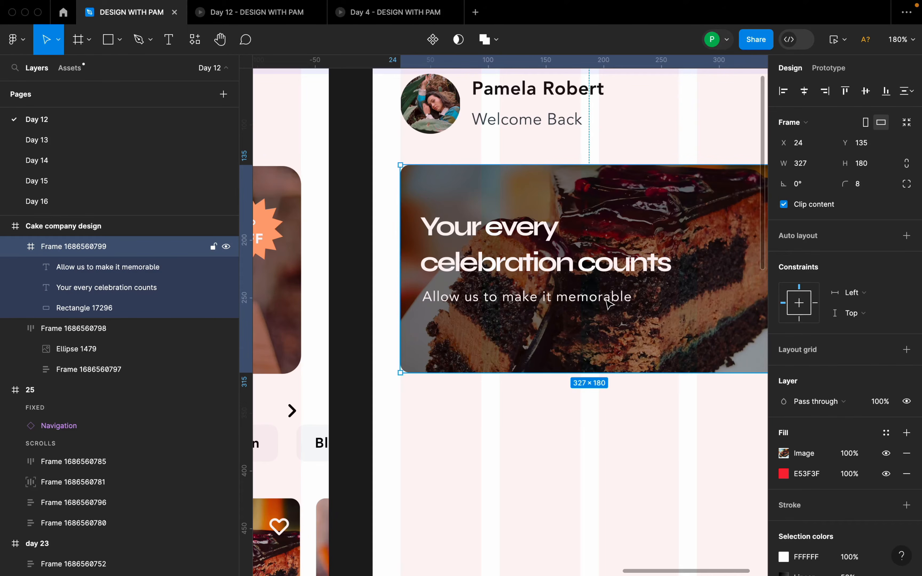
pyautogui.click(610, 301)
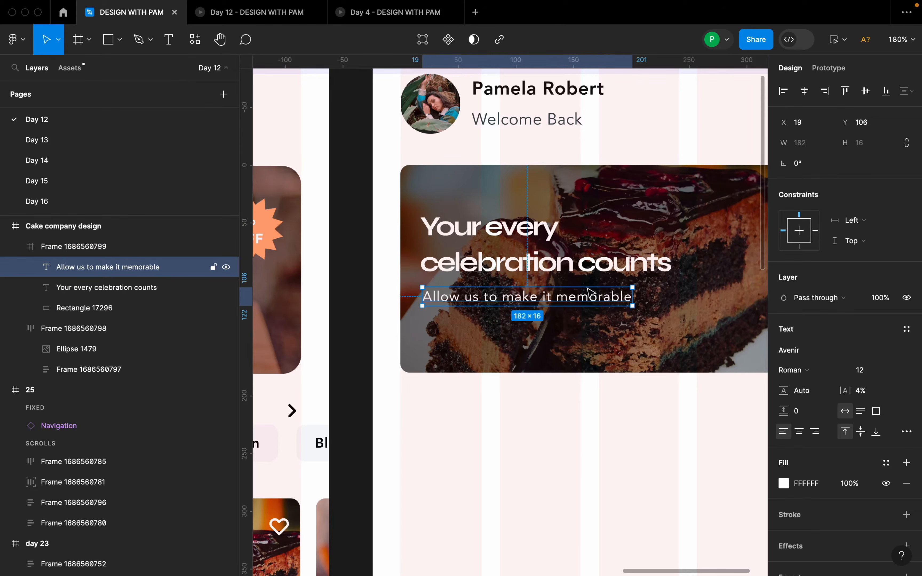
pyautogui.keyDown('shift'); pyautogui.click(558, 271); pyautogui.keyUp('shift')
# - Wrap the headline and tagline in a vertical auto-layout frame with 6 spacing
pyautogui.hotkey('shift', 'a')
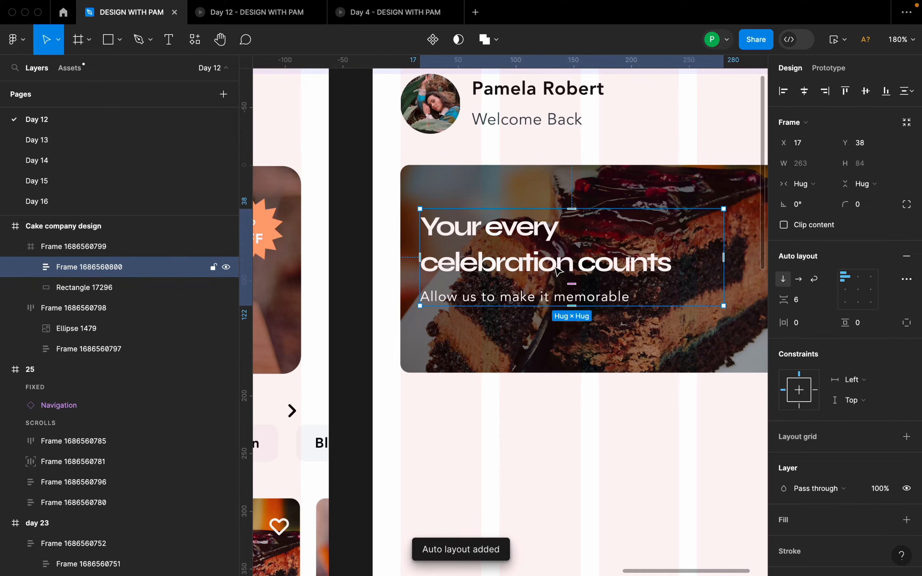
pyautogui.press('Up')
pyautogui.press('Up')
pyautogui.press('Up')
pyautogui.press('Up')
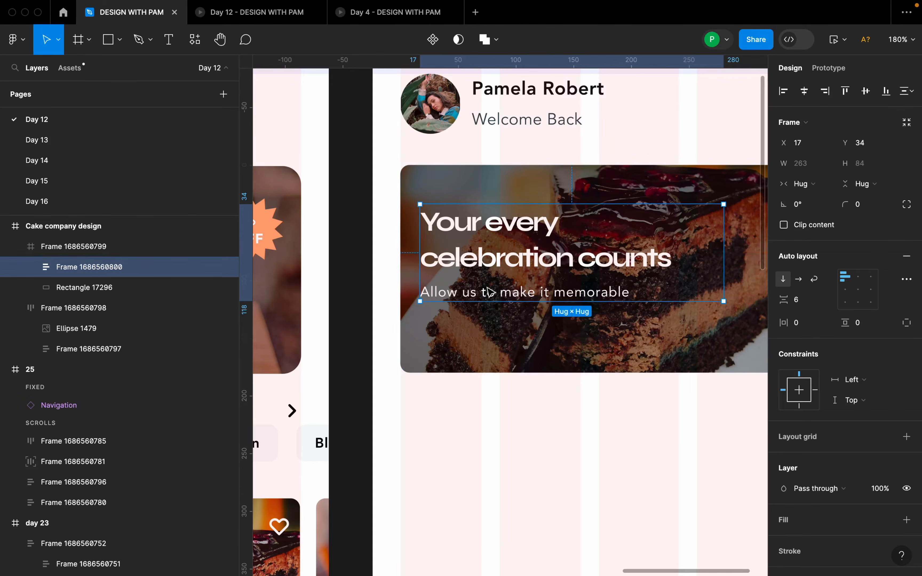
pyautogui.scroll(3, 476, 305)
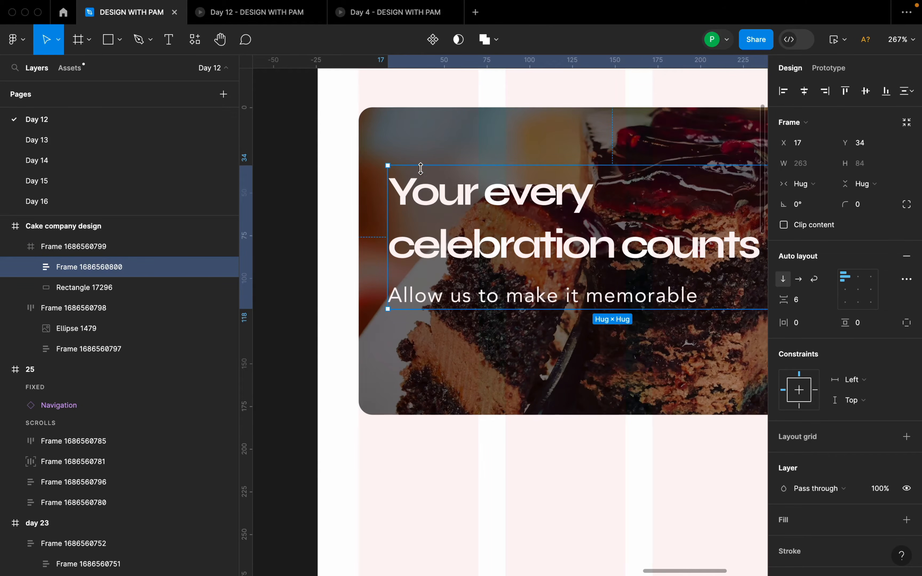
pyautogui.scroll(-3, 472, 266)
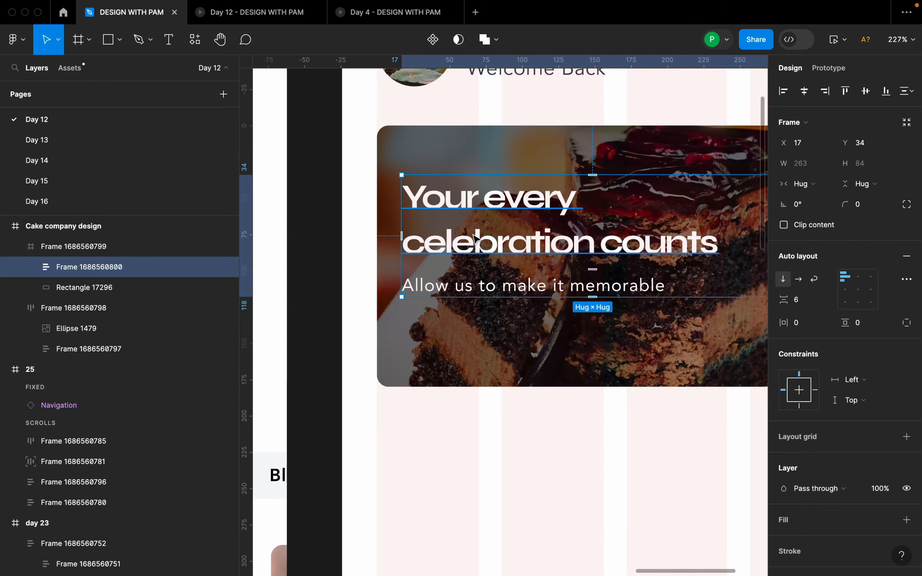
pyautogui.scroll(3, 385, 316)
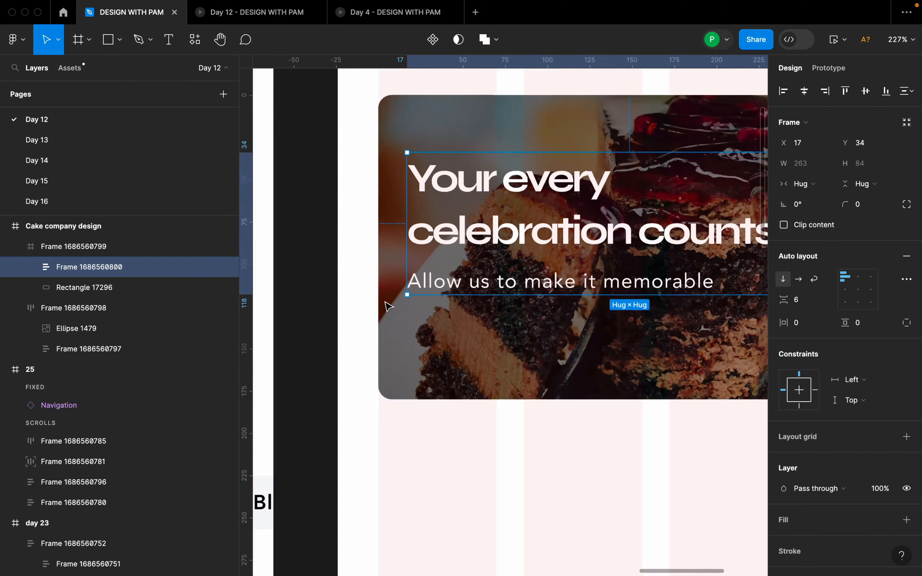
pyautogui.scroll(-3, 382, 285)
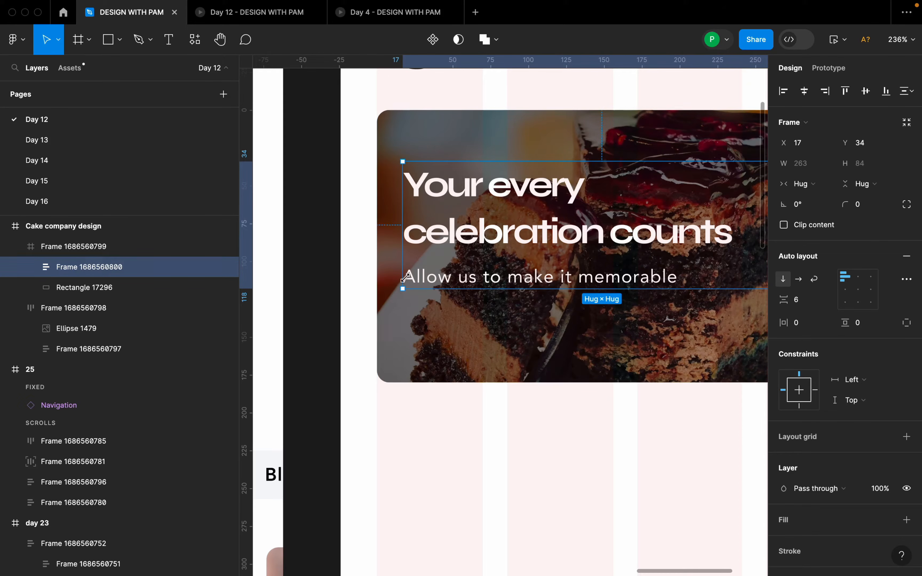
pyautogui.scroll(-3, 404, 283)
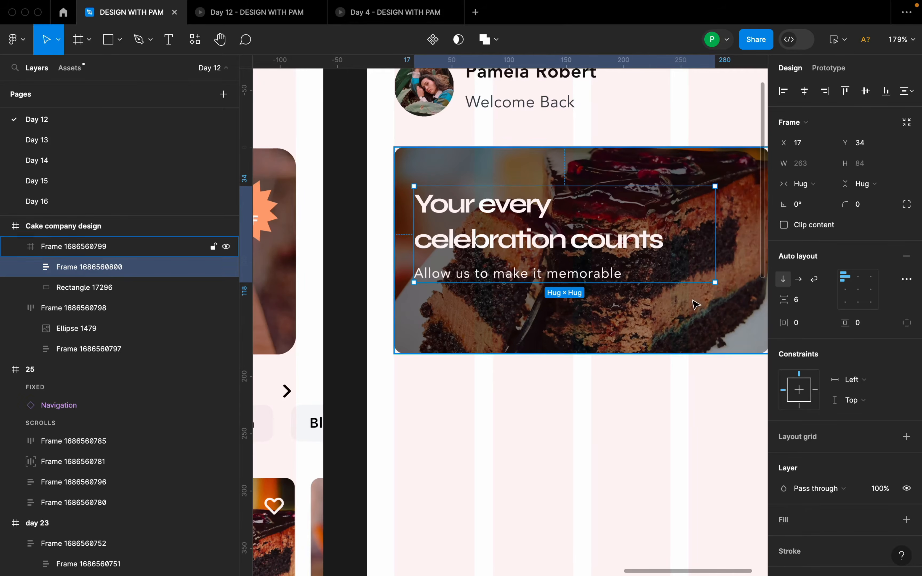
pyautogui.scroll(1, 686, 283)
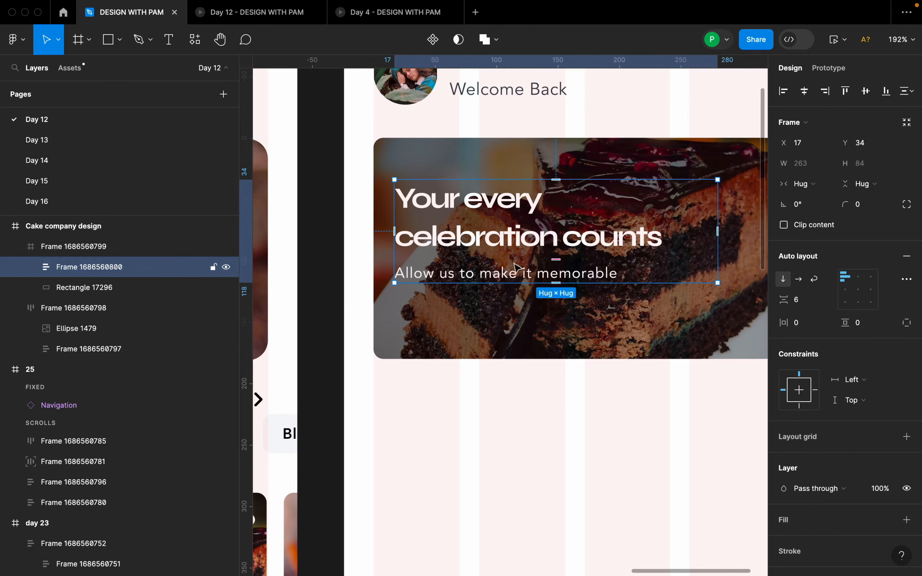
pyautogui.scroll(1, 575, 250)
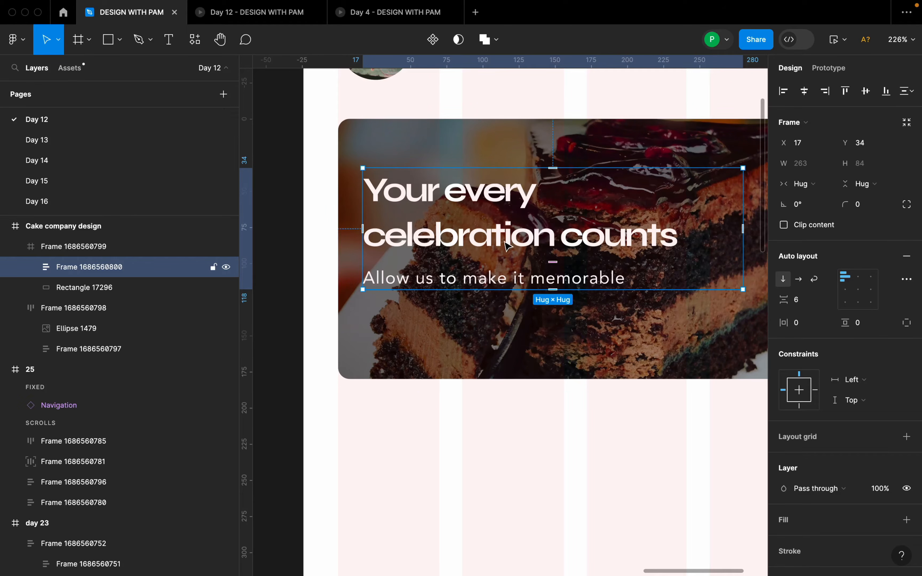
# - Nudge the text stack to X 16, Y 32 inside the banner, measuring its edge distances
pyautogui.press('alt')
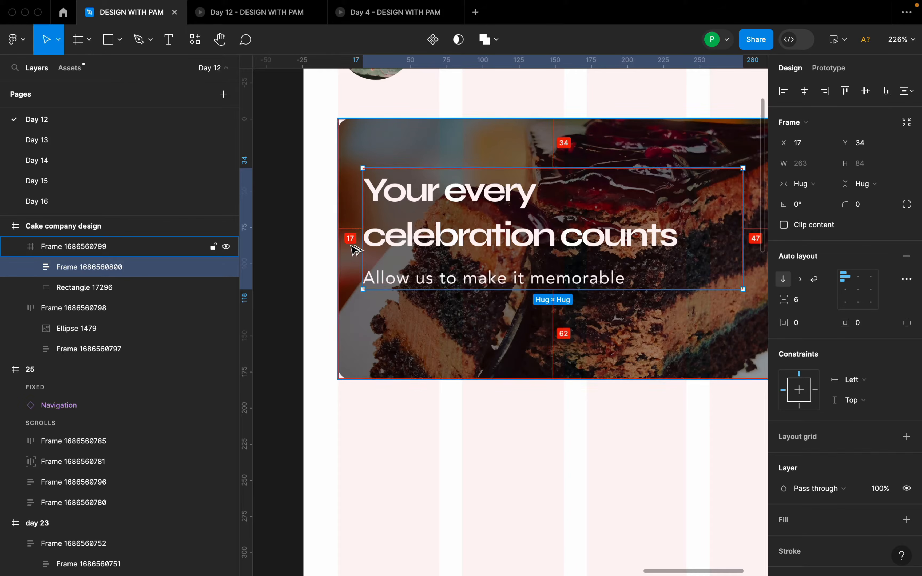
pyautogui.press('Left')
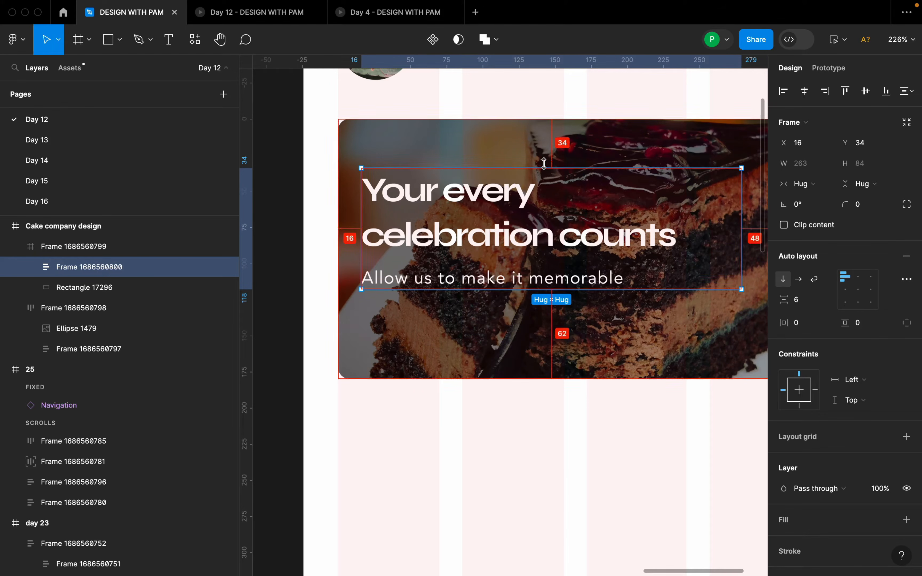
pyautogui.press('Up')
pyautogui.press('Up')
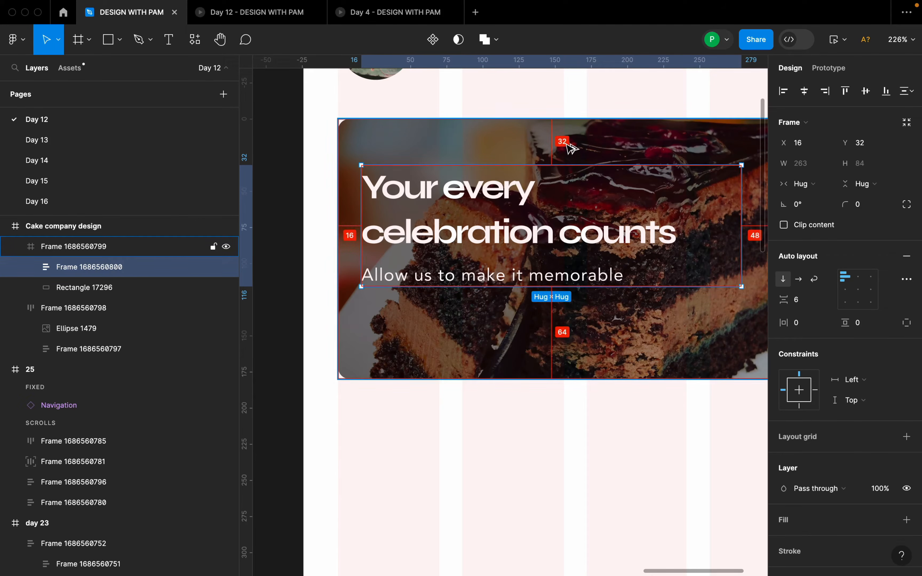
pyautogui.scroll(-5, 614, 232)
pyautogui.scroll(-3, 614, 232)
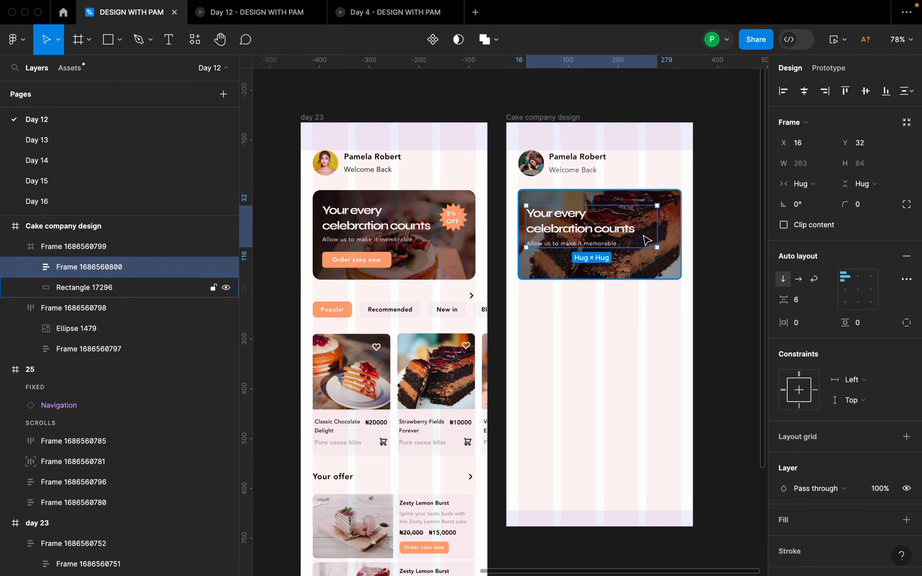
# - Type an 'Order cake now' label inside the cake banner
pyautogui.scroll(2, 582, 192)
pyautogui.click(680, 226)
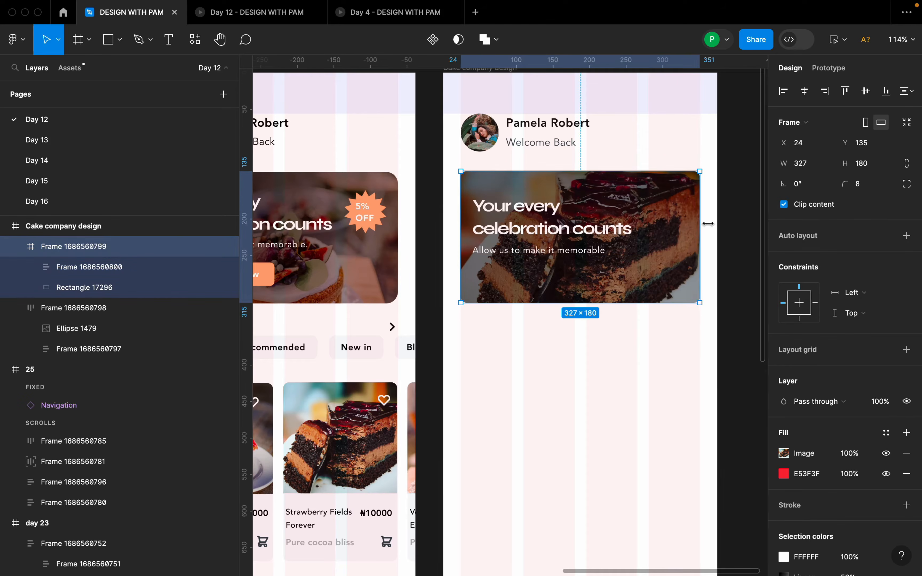
pyautogui.scroll(1, 728, 221)
pyautogui.scroll(-3, 728, 224)
pyautogui.scroll(2, 620, 274)
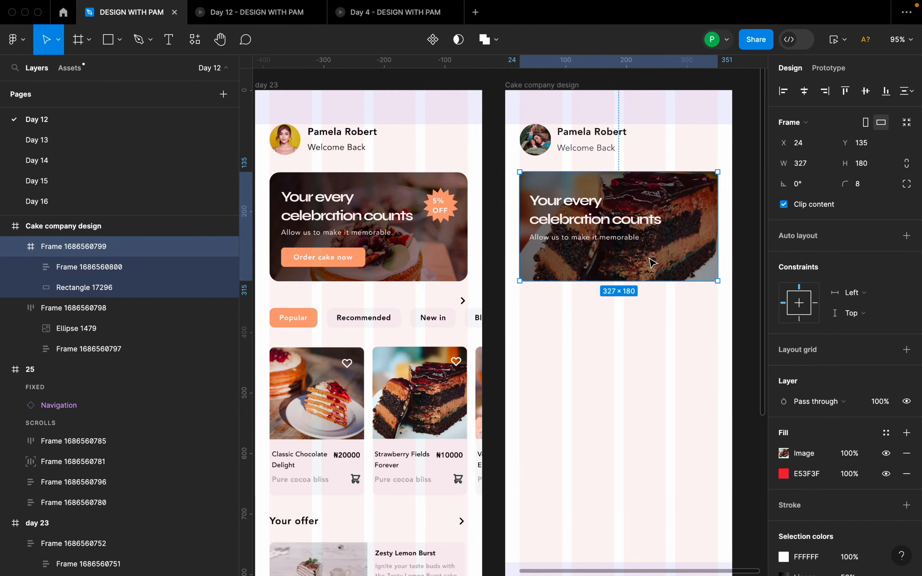
pyautogui.press('r')
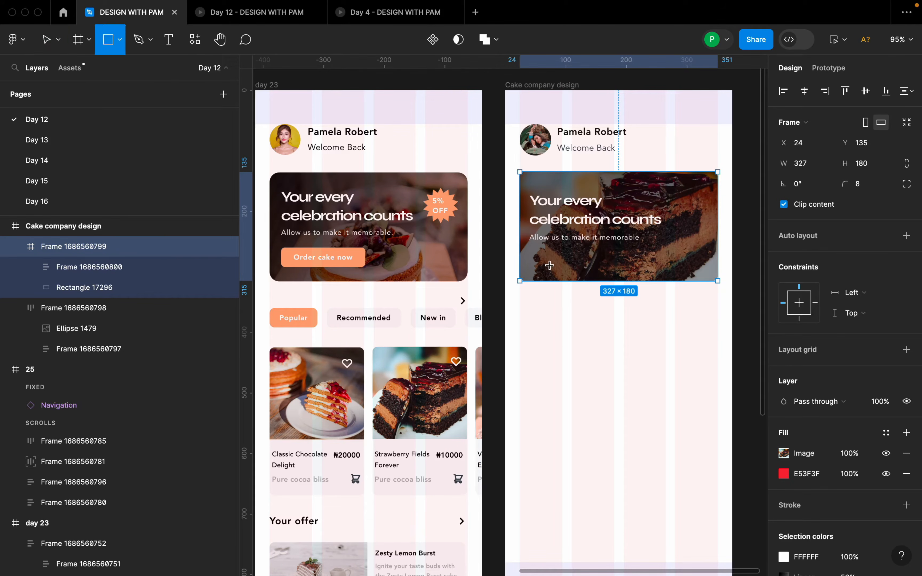
pyautogui.press('v')
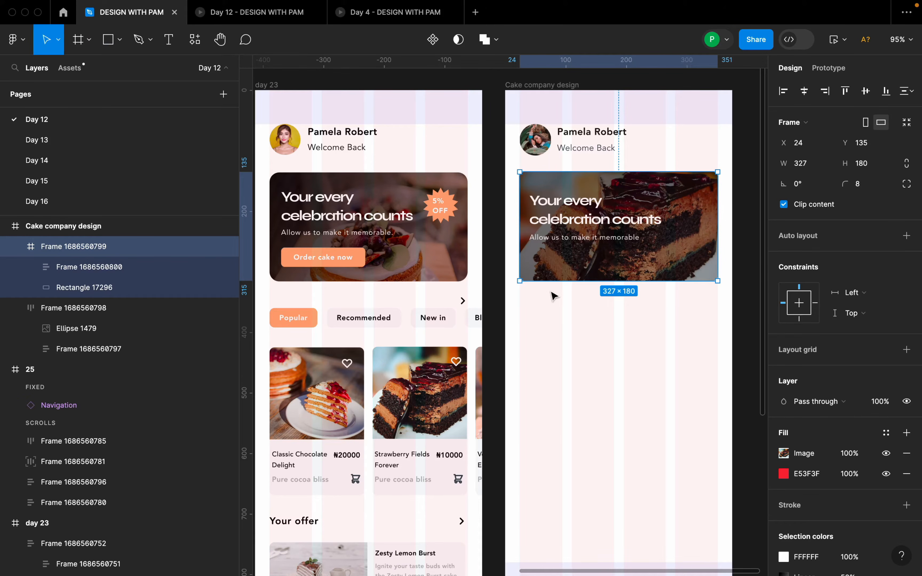
pyautogui.press('t')
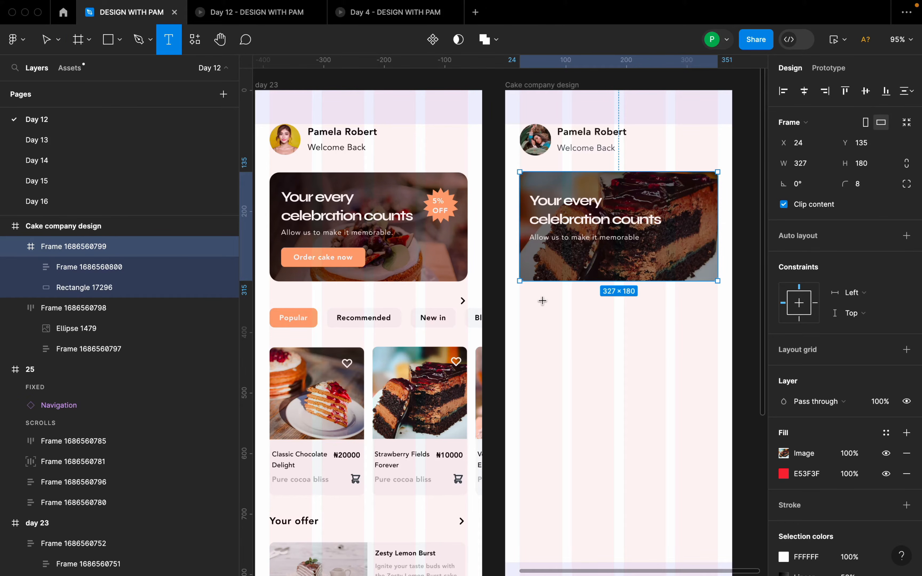
pyautogui.click(551, 262)
pyautogui.scroll(2, 579, 270)
pyautogui.write('Order cake no')
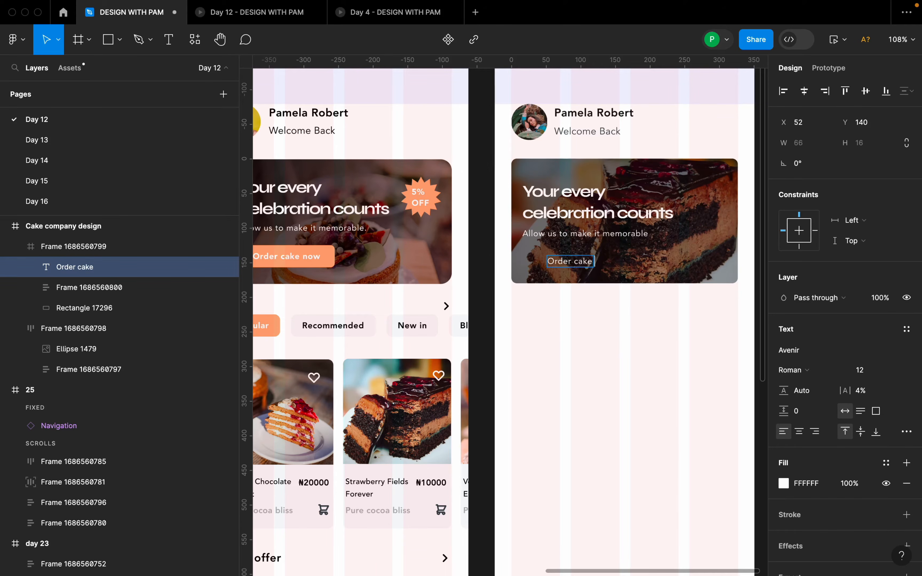
pyautogui.press('Escape')
# - Place the label under the tagline and wrap it in a 113×36 auto-layout frame with 10 padding
pyautogui.moveTo(601, 262); pyautogui.dragTo(578, 261)
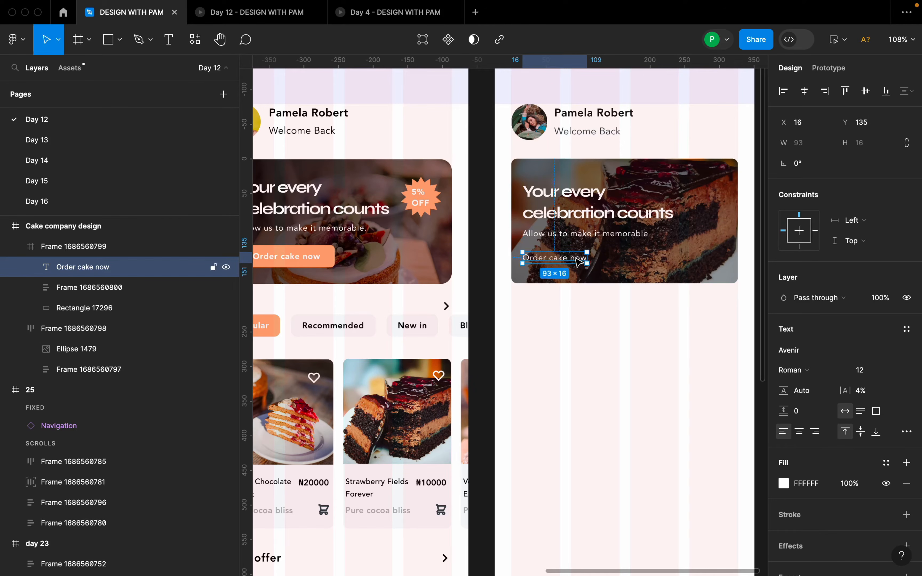
pyautogui.scroll(3, 579, 262)
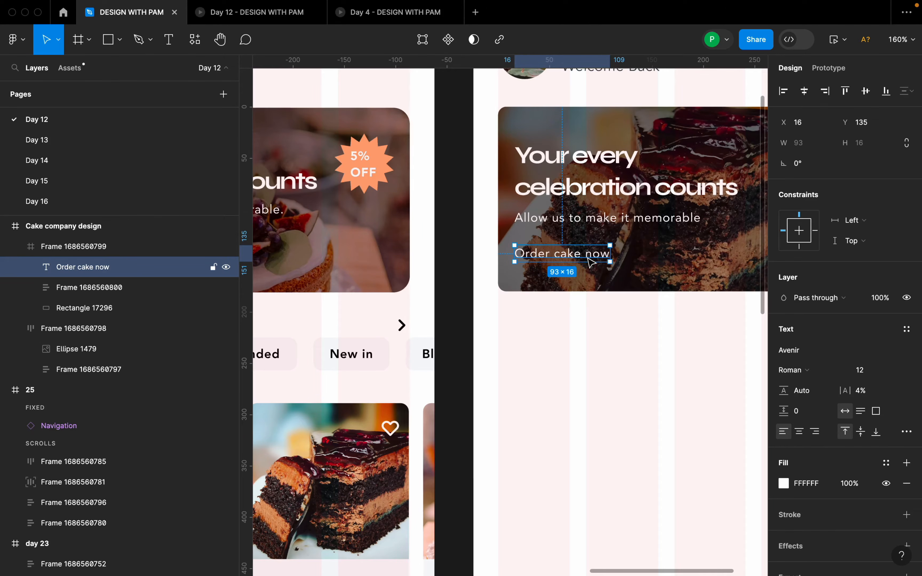
pyautogui.hotkey('shift', 'a')
pyautogui.moveTo(596, 262); pyautogui.dragTo(617, 256)
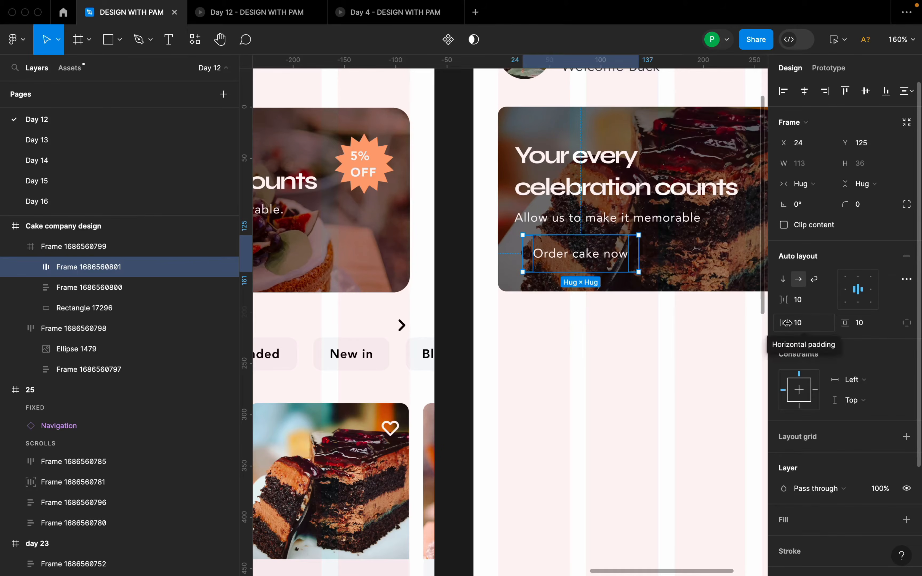
# - Try 12 horizontal and 8 vertical padding on the button
pyautogui.click(802, 325)
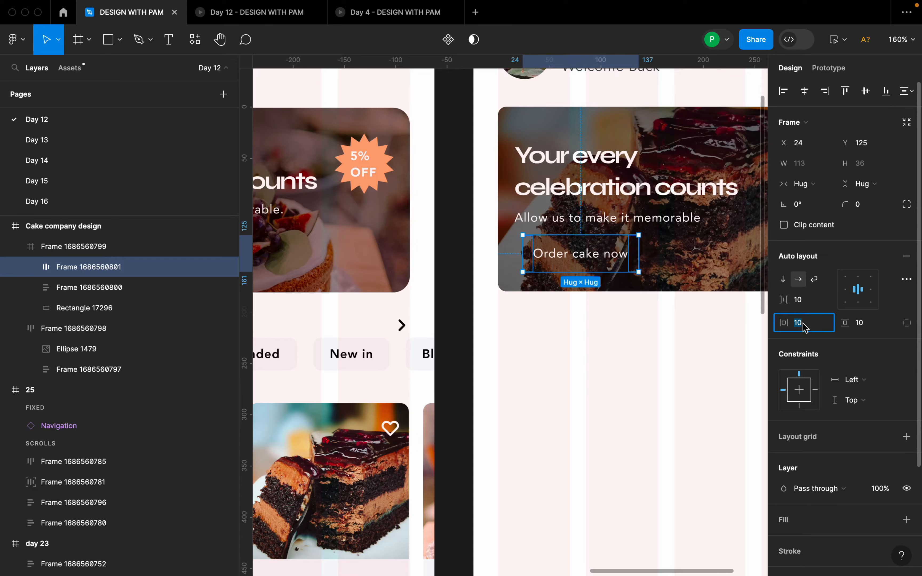
pyautogui.write('12')
pyautogui.press('Return')
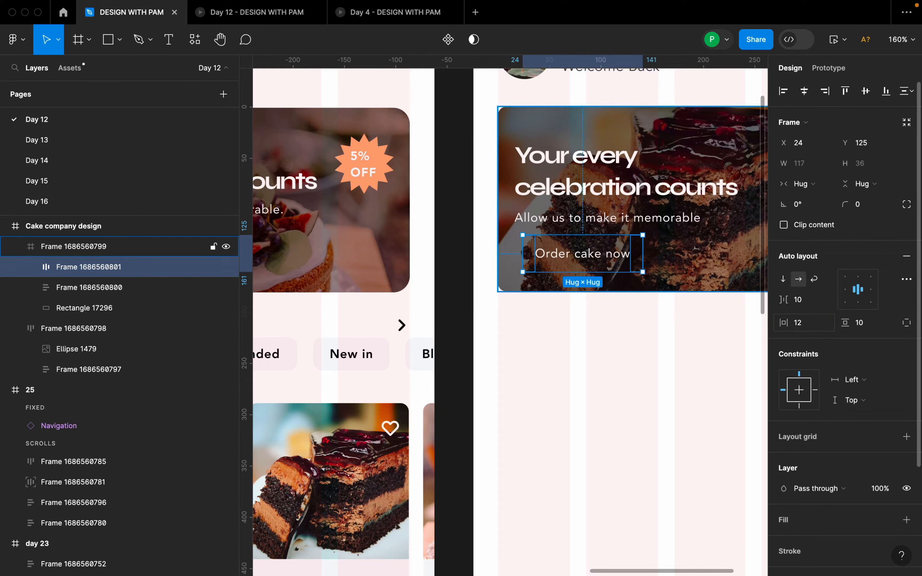
pyautogui.click(866, 325)
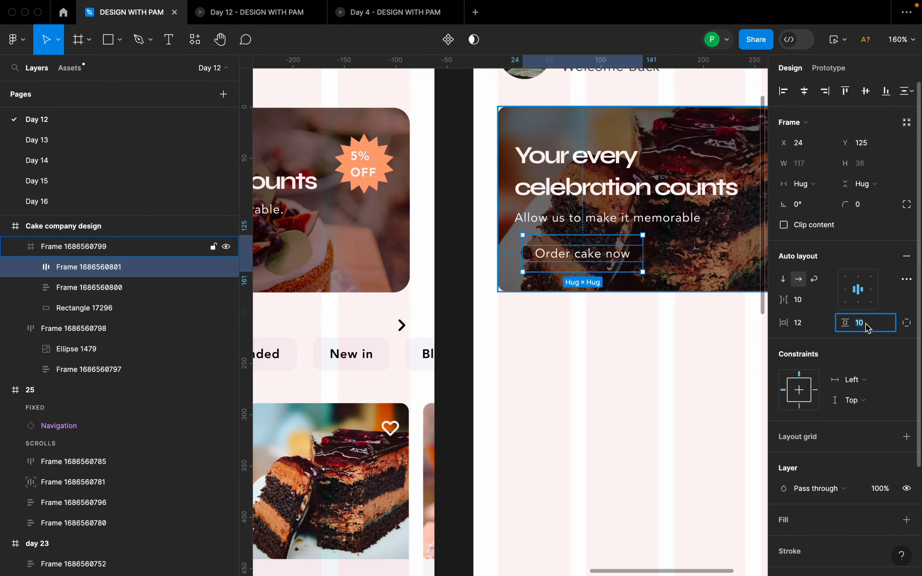
pyautogui.press('Return')
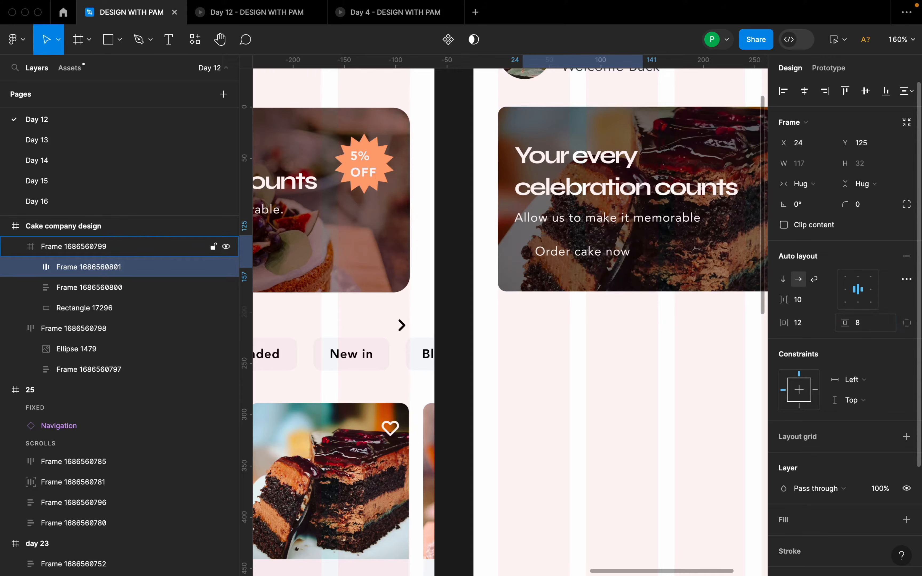
pyautogui.scroll(-2, 837, 487)
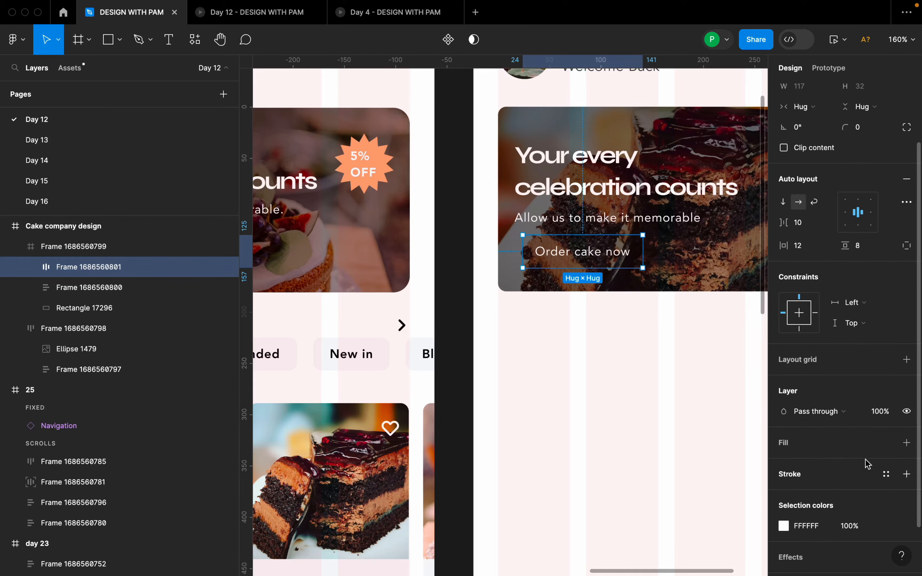
pyautogui.scroll(2, 840, 258)
# - Settle the button padding at 10 horizontal and 6 vertical, making it 113×28
pyautogui.click(814, 328)
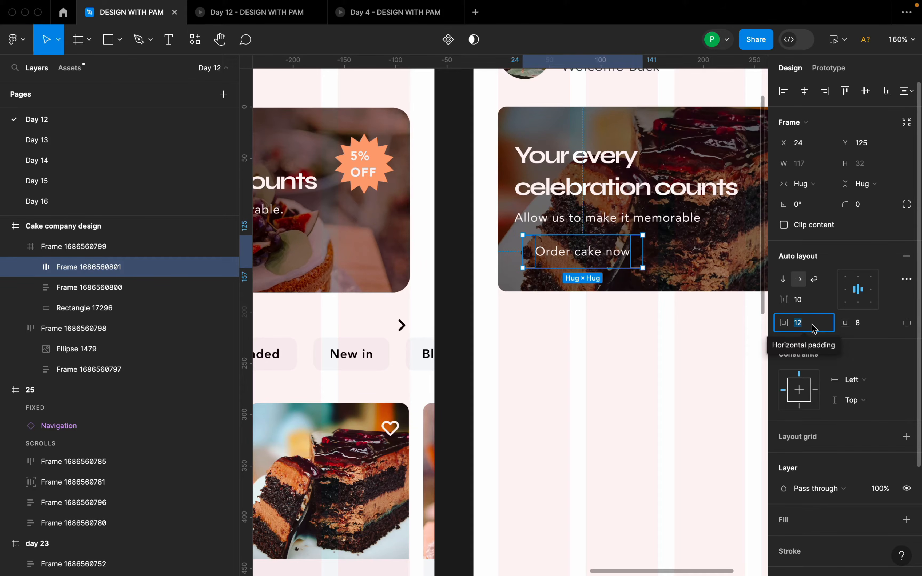
pyautogui.write('1')
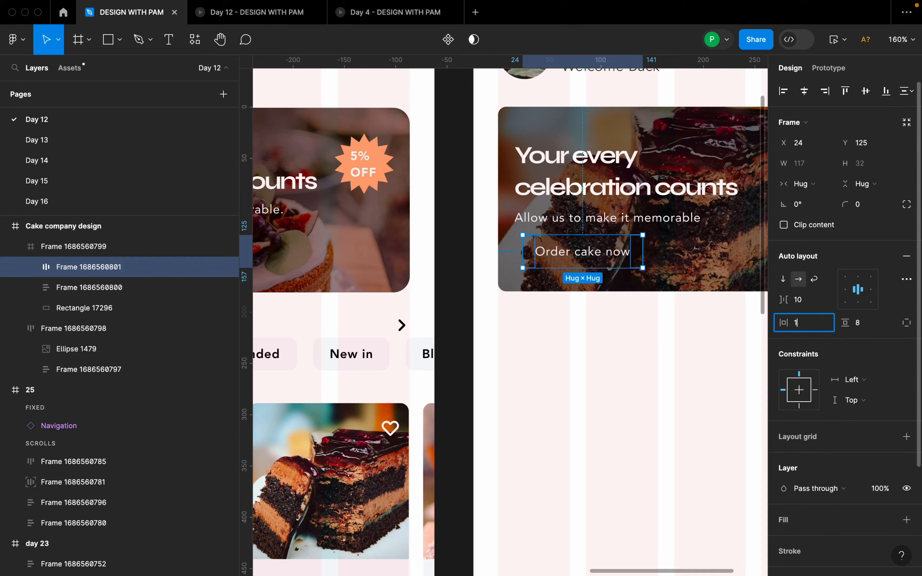
pyautogui.press('Return')
pyautogui.click(867, 328)
pyautogui.write('6')
pyautogui.press('Return')
pyautogui.scroll(-3, 850, 461)
pyautogui.scroll(-2, 876, 426)
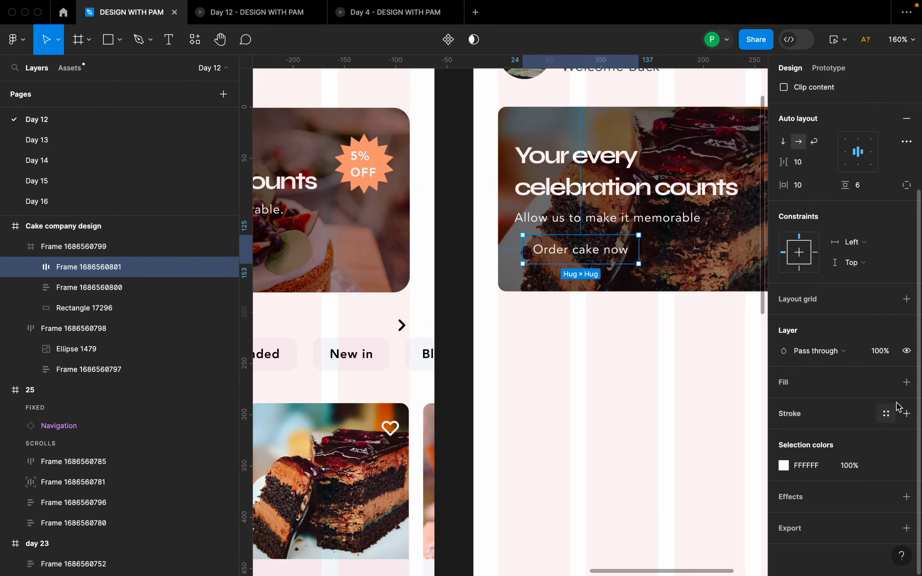
# - Fill the button with orange EFBC81 sampled from the reference design's button
pyautogui.click(907, 382)
pyautogui.click(783, 403)
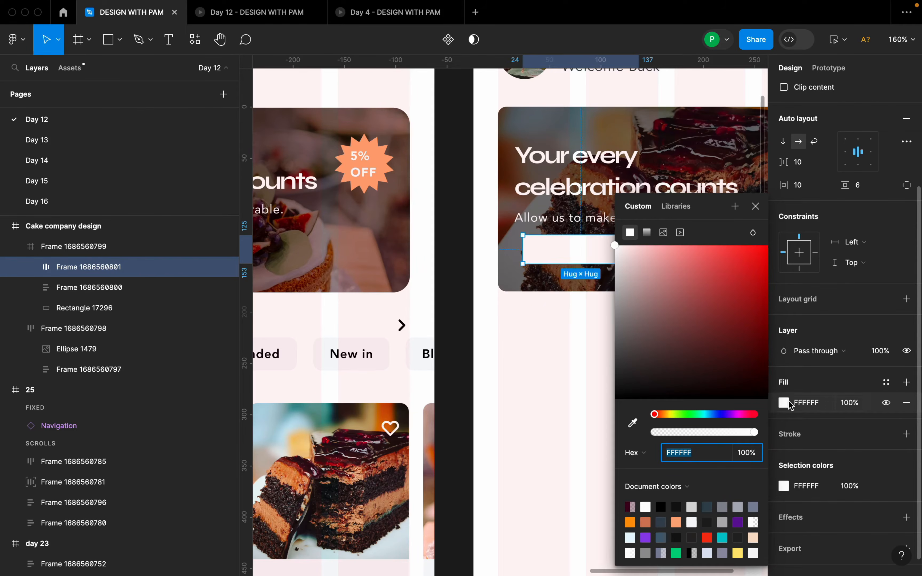
pyautogui.click(632, 423)
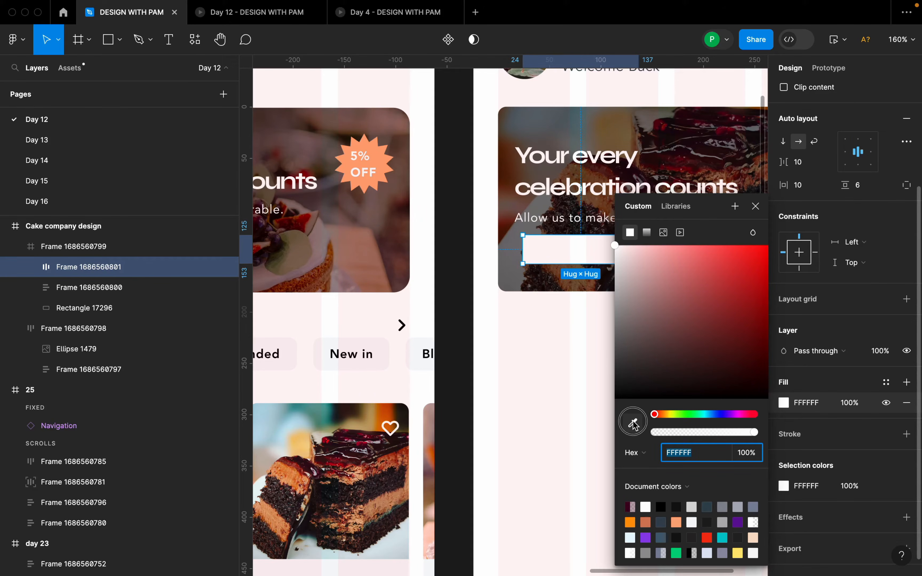
pyautogui.scroll(-5, 496, 331)
pyautogui.scroll(4, 477, 321)
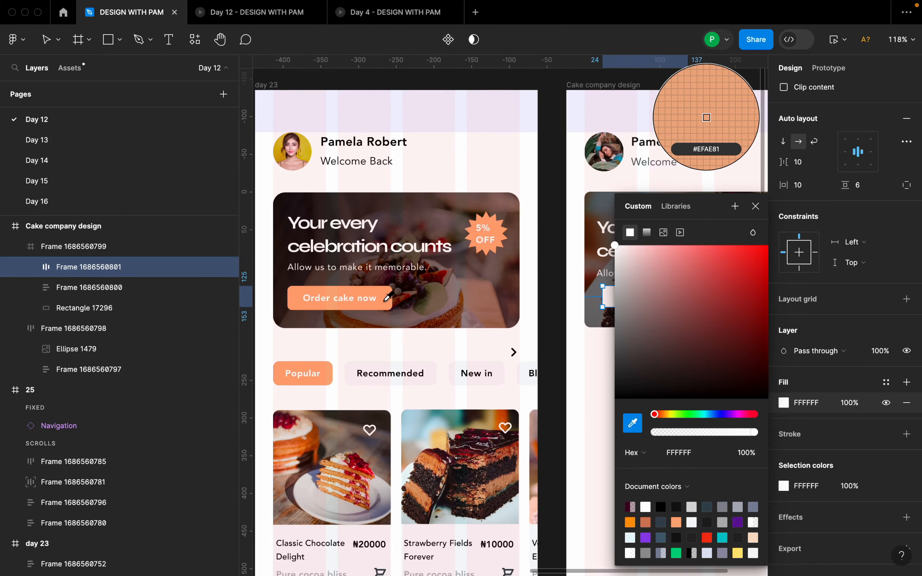
pyautogui.click(342, 301)
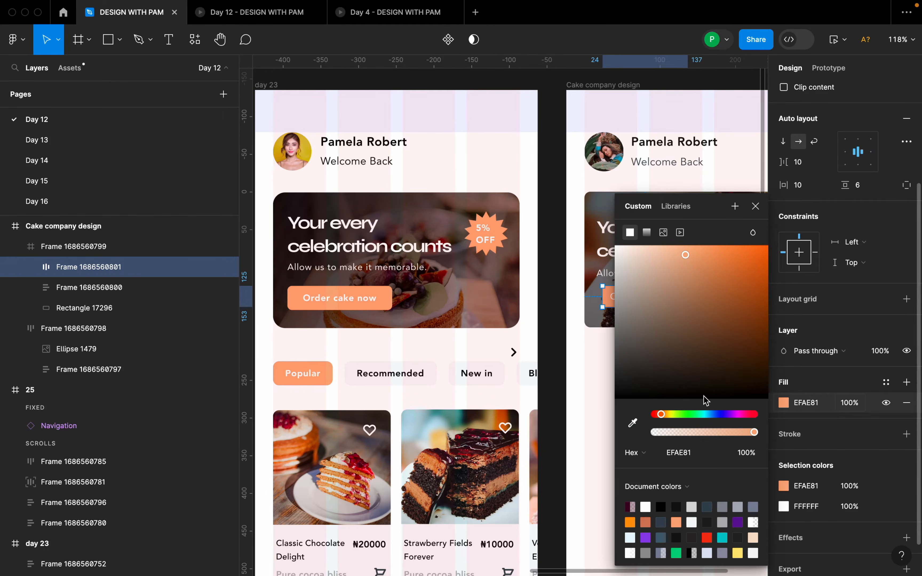
pyautogui.scroll(-4, 540, 324)
pyautogui.scroll(-3, 537, 317)
pyautogui.scroll(5, 653, 197)
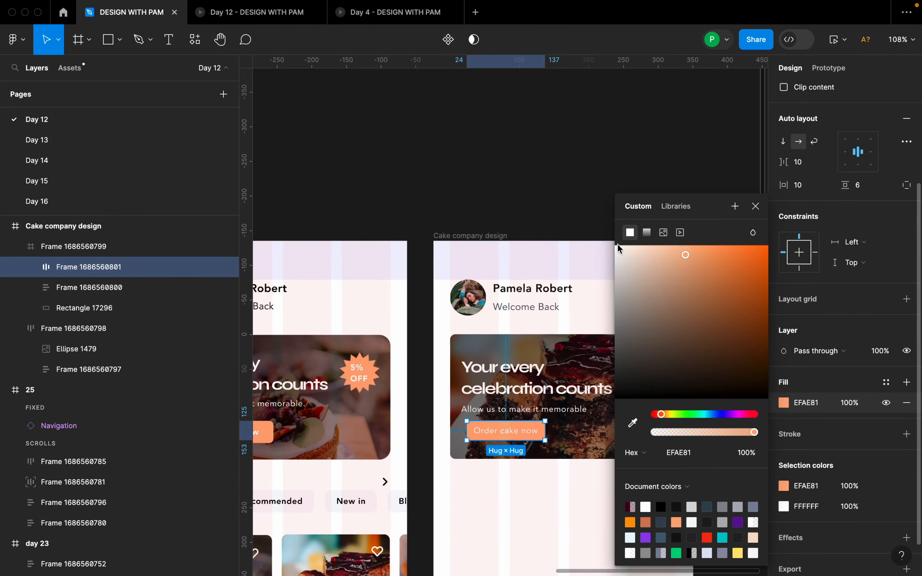
pyautogui.scroll(2, 526, 385)
pyautogui.click(518, 385)
pyautogui.moveTo(517, 382); pyautogui.dragTo(517, 383)
pyautogui.press('super+z')
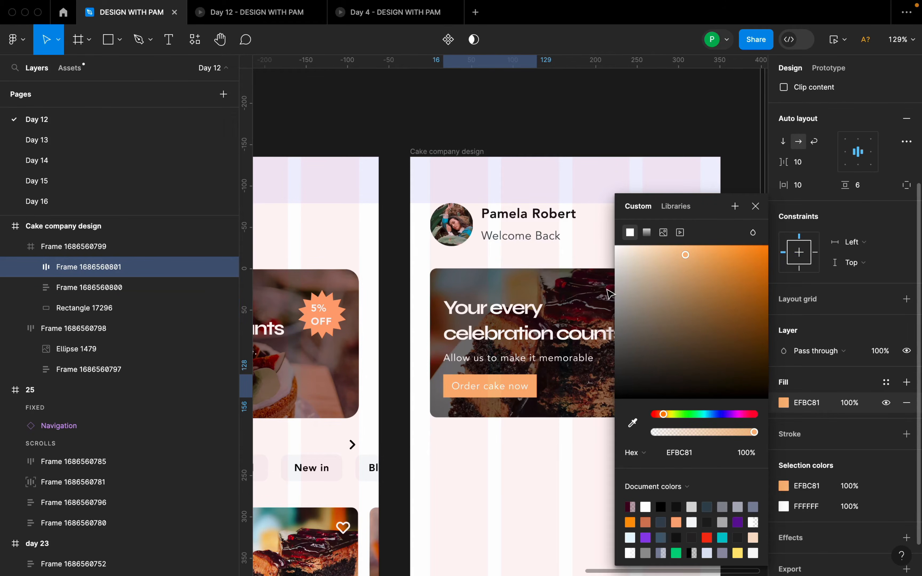
pyautogui.scroll(-5, 611, 292)
# - Round the button's corners to a 4 px radius after trying 8
pyautogui.click(566, 340)
pyautogui.click(543, 342)
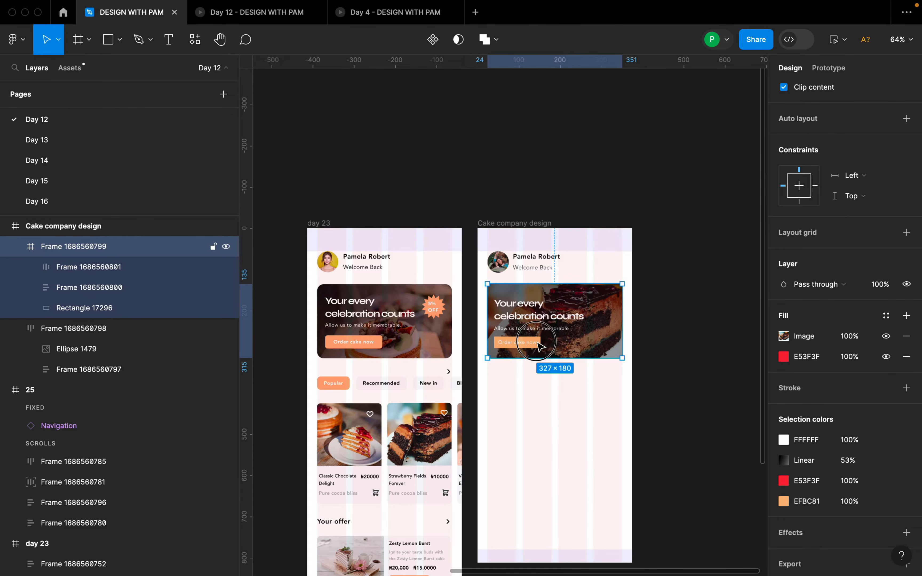
pyautogui.click(543, 344)
pyautogui.scroll(5, 543, 344)
pyautogui.scroll(4, 869, 189)
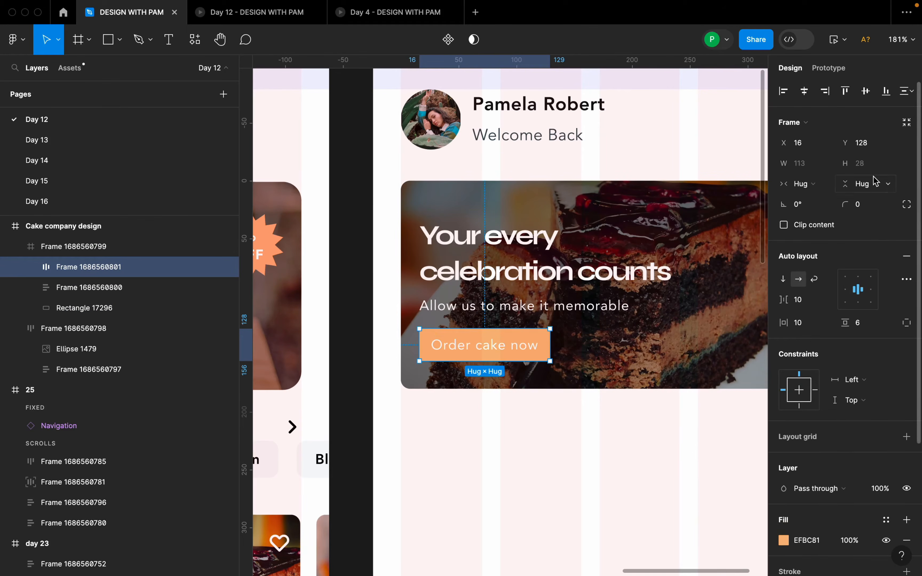
pyautogui.click(866, 208)
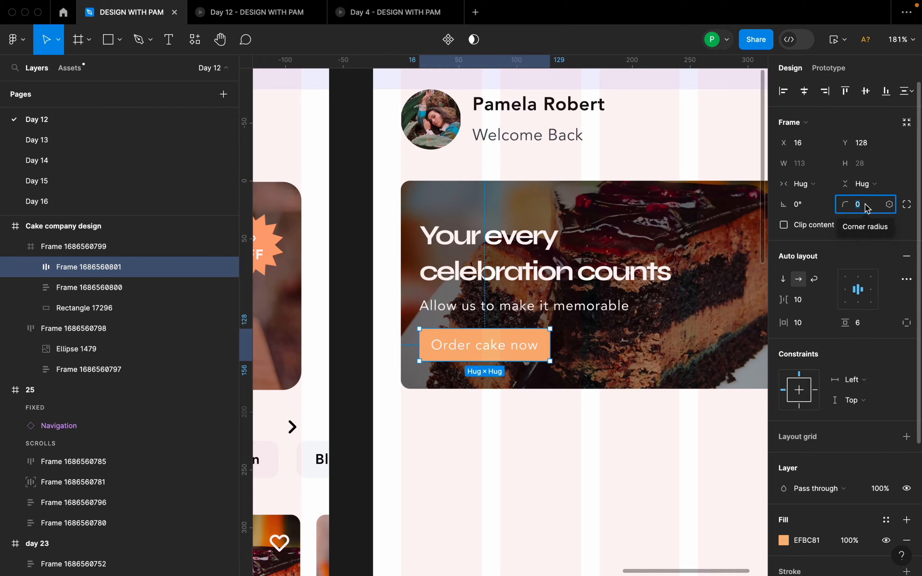
pyautogui.write('8')
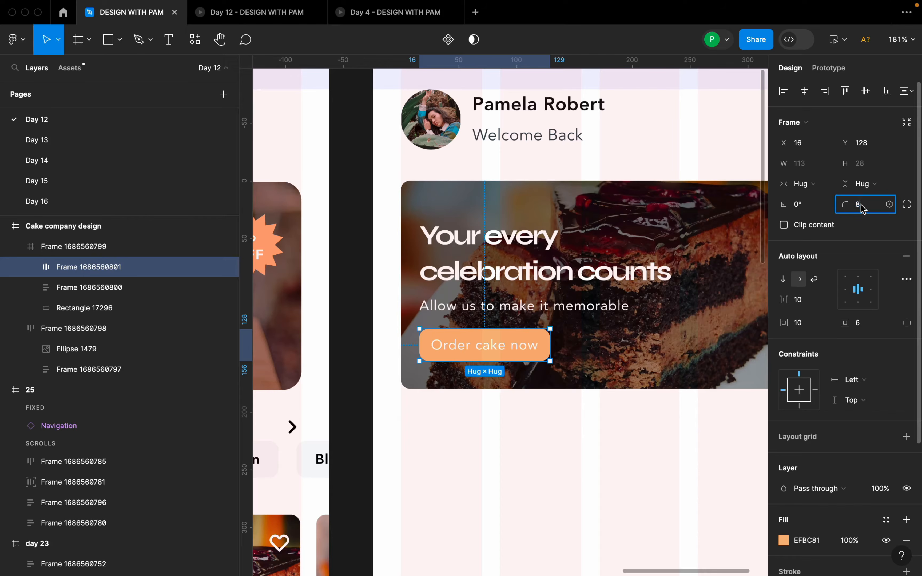
pyautogui.press('Return')
pyautogui.write('4')
pyautogui.press('Return')
pyautogui.scroll(-5, 609, 254)
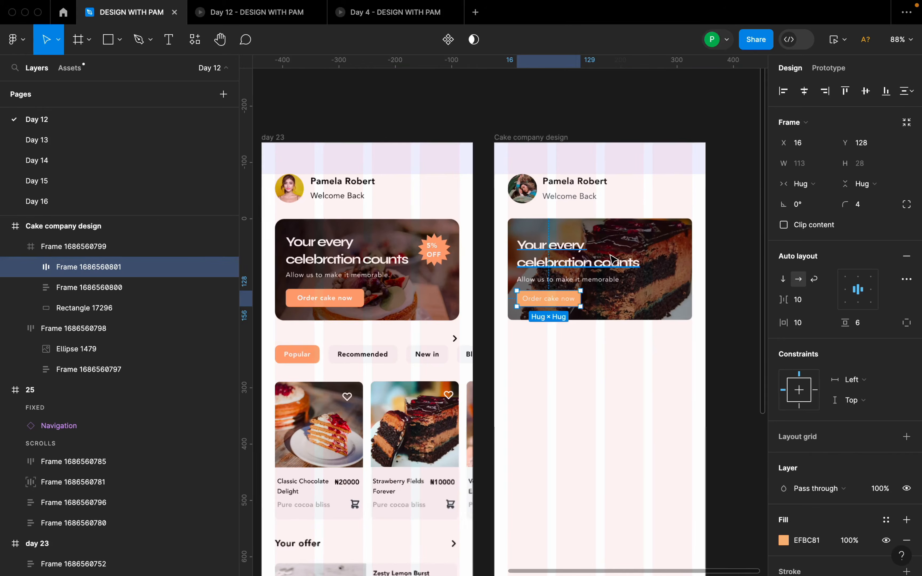
pyautogui.click(744, 281)
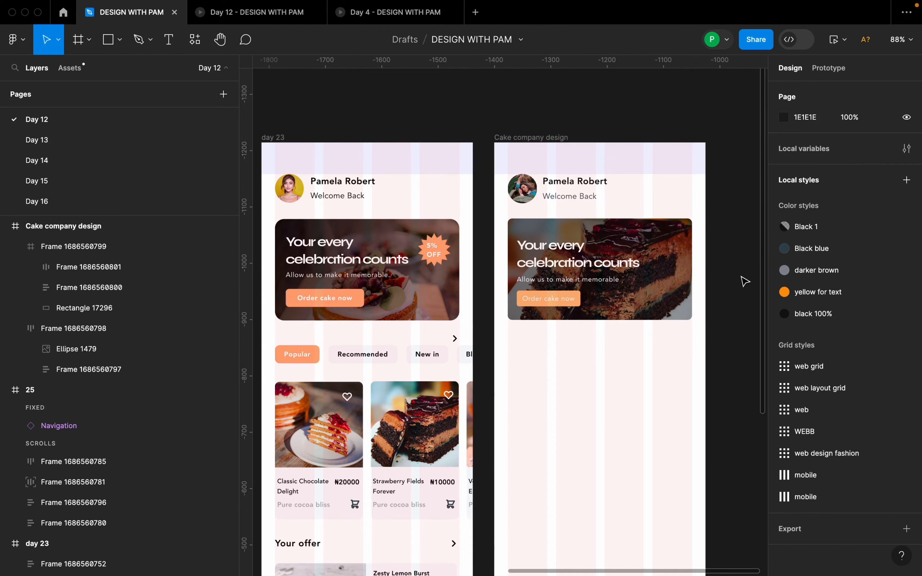
pyautogui.click(688, 252)
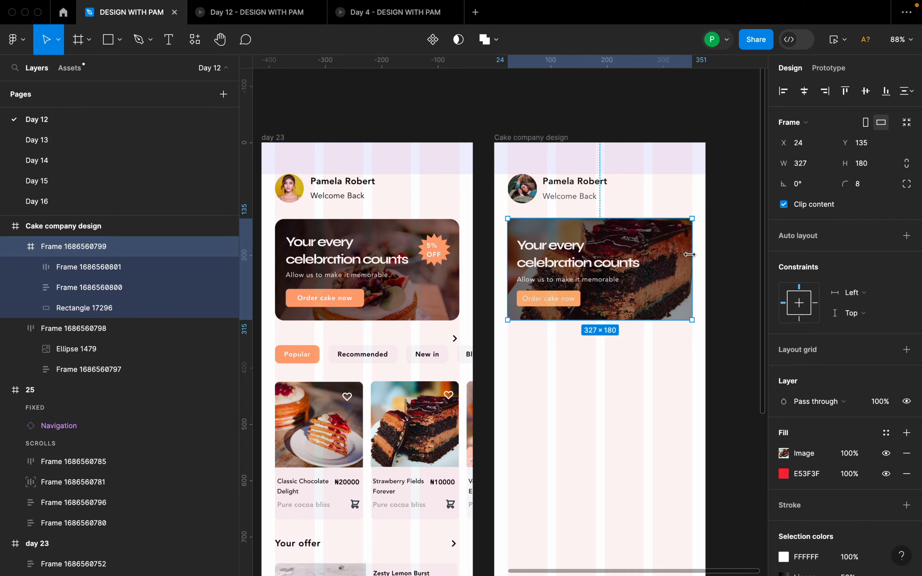
pyautogui.scroll(3, 393, 294)
pyautogui.doubleClick(405, 275)
pyautogui.doubleClick(404, 274)
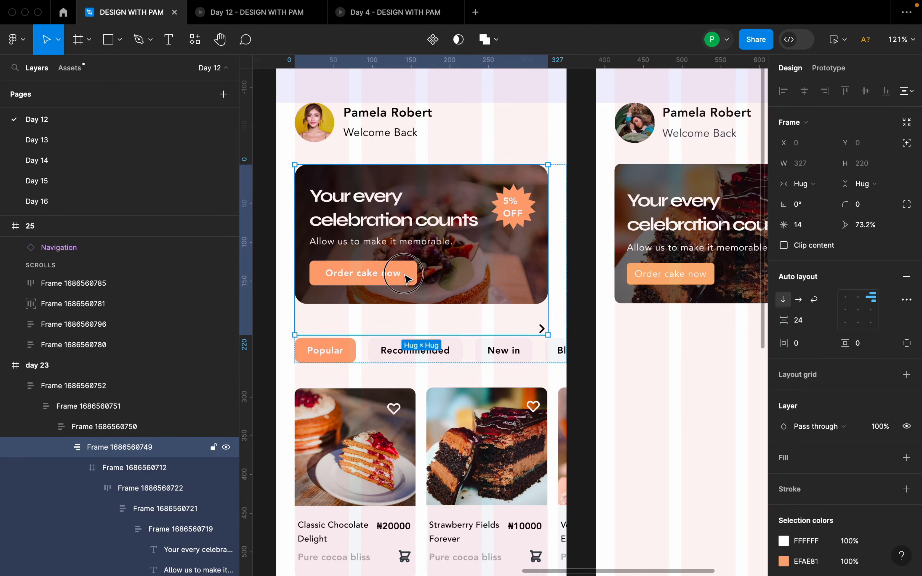
pyautogui.doubleClick(405, 275)
pyautogui.doubleClick(406, 273)
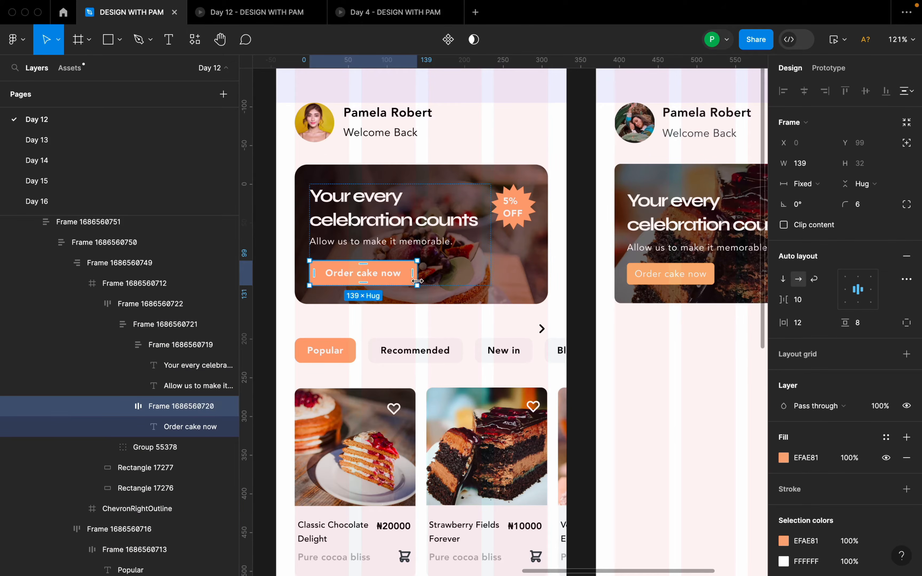
pyautogui.scroll(2, 408, 274)
pyautogui.press('Escape')
pyautogui.scroll(10, 418, 265)
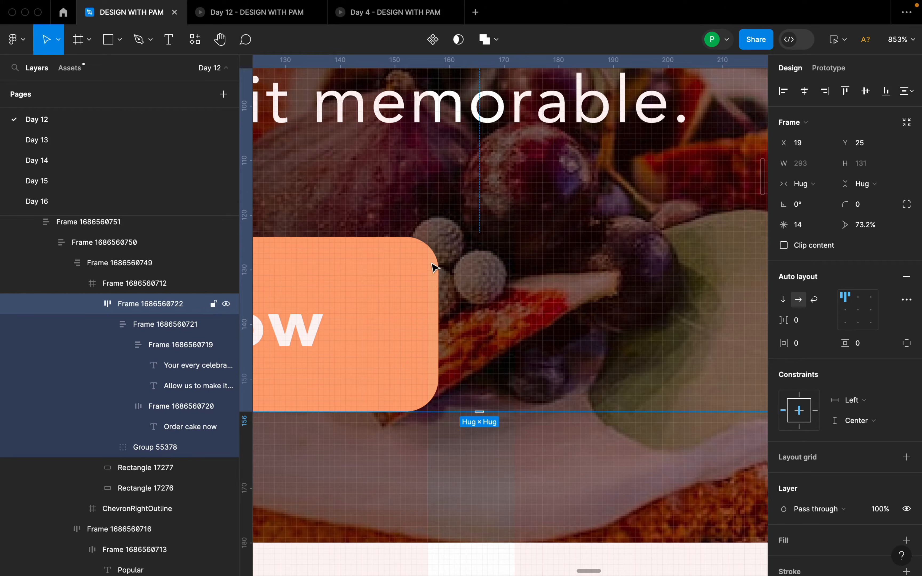
pyautogui.click(407, 282)
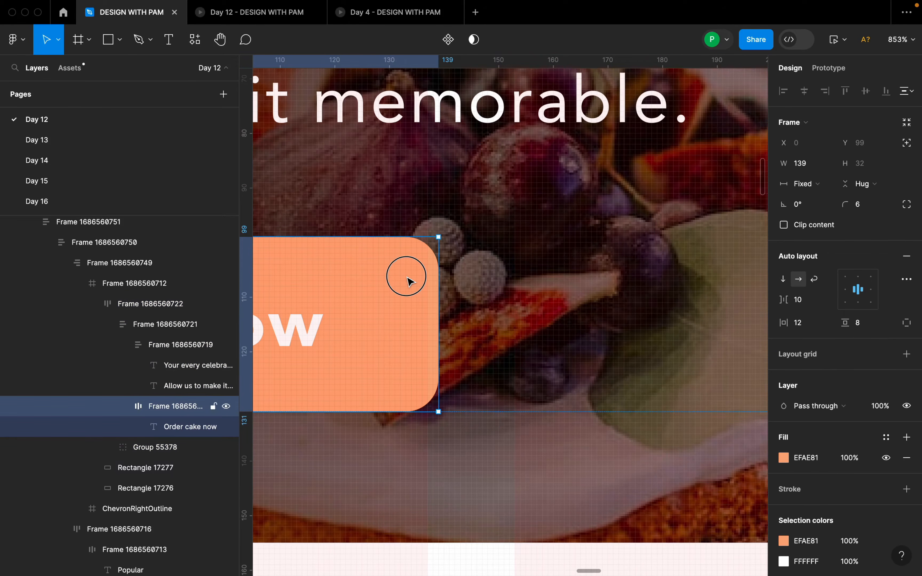
pyautogui.click(869, 206)
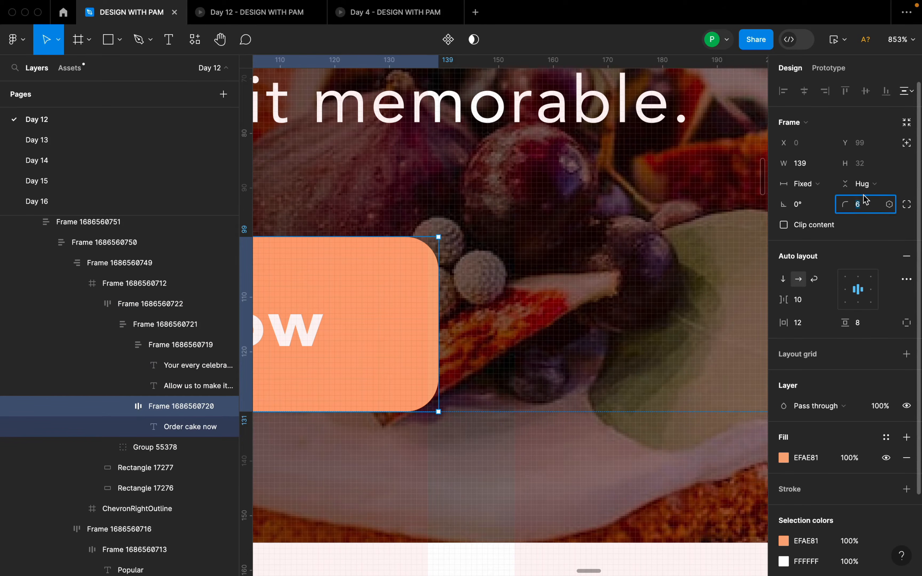
pyautogui.press('Return')
pyautogui.scroll(-5, 438, 315)
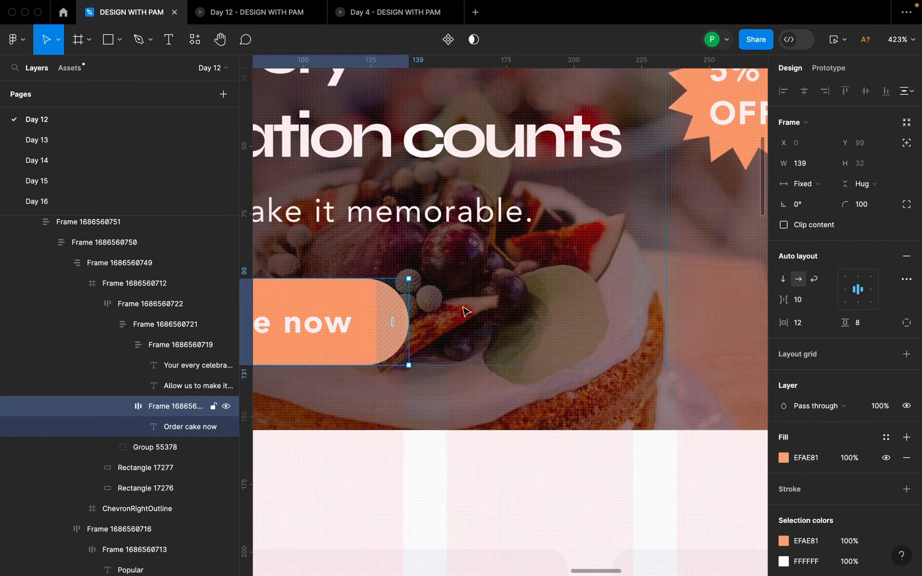
pyautogui.scroll(-3, 457, 326)
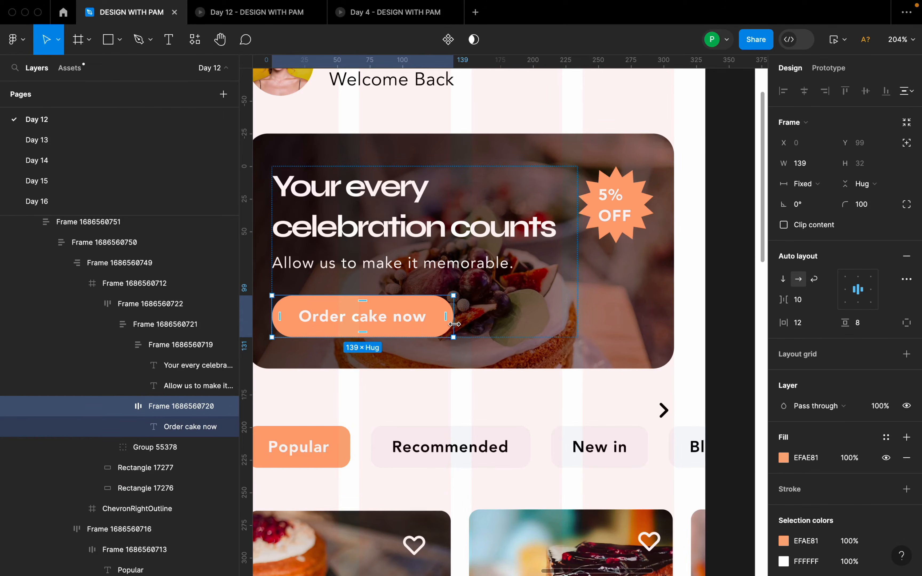
pyautogui.scroll(-2, 449, 320)
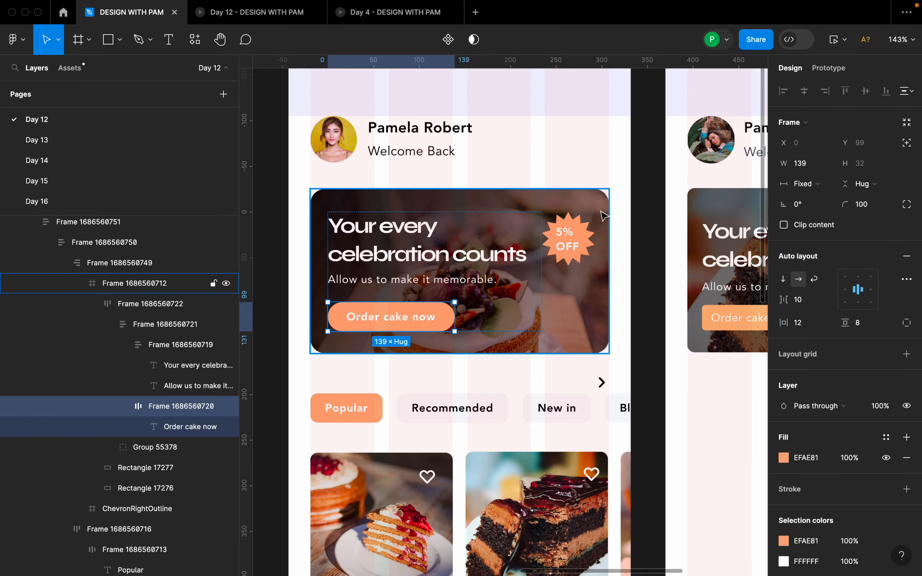
# - Copy the EFAE81 hex fill from the day 23 reference order button
pyautogui.click(494, 364)
pyautogui.doubleClick(459, 294)
pyautogui.doubleClick(459, 294)
pyautogui.doubleClick(461, 295)
pyautogui.click(553, 296)
pyautogui.scroll(-5, 604, 280)
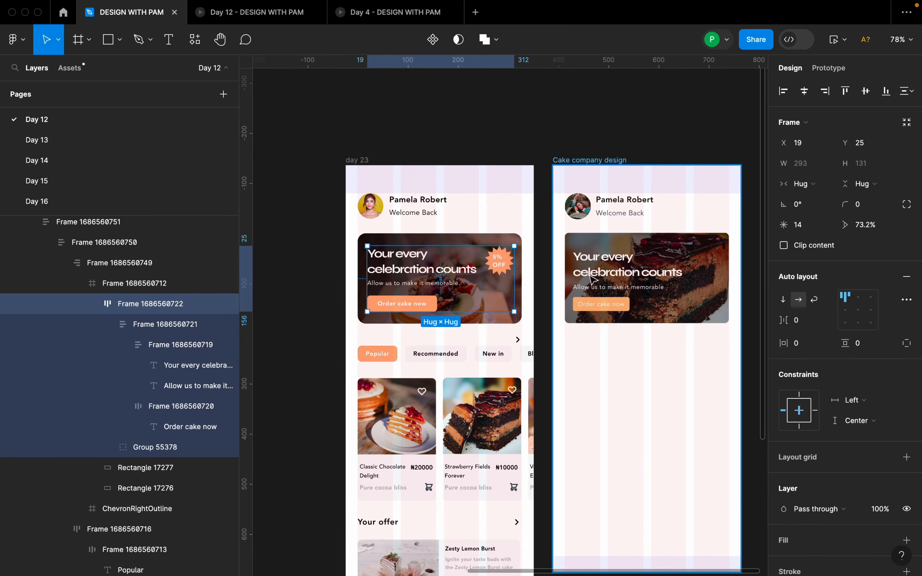
pyautogui.scroll(-2, 473, 295)
pyautogui.click(666, 301)
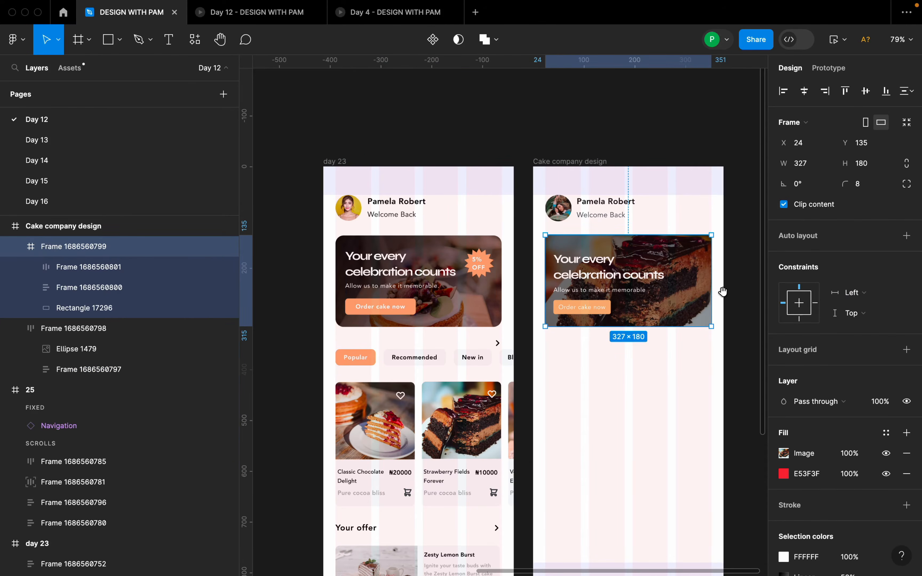
pyautogui.moveTo(722, 292); pyautogui.dragTo(702, 296)
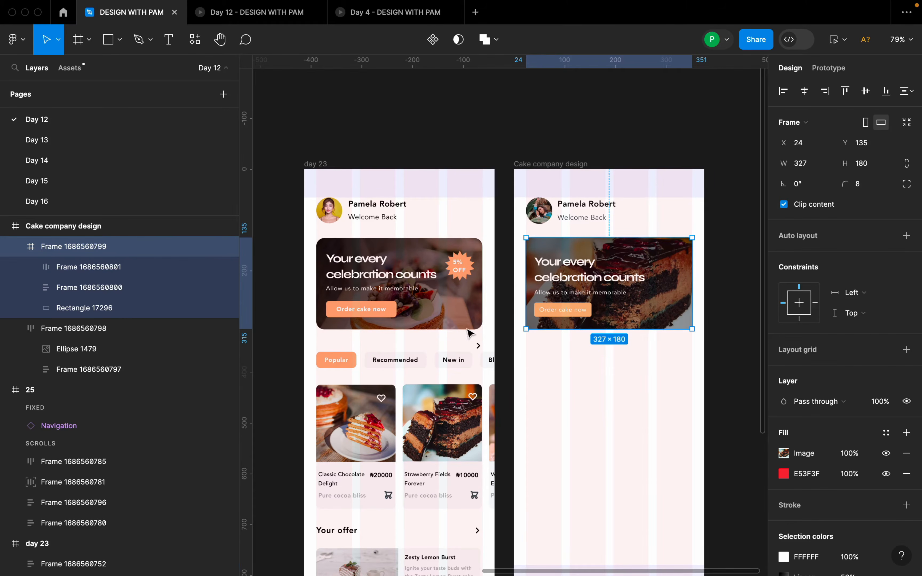
pyautogui.keyDown('super'); pyautogui.click(392, 311); pyautogui.keyUp('super')
pyautogui.click(807, 457)
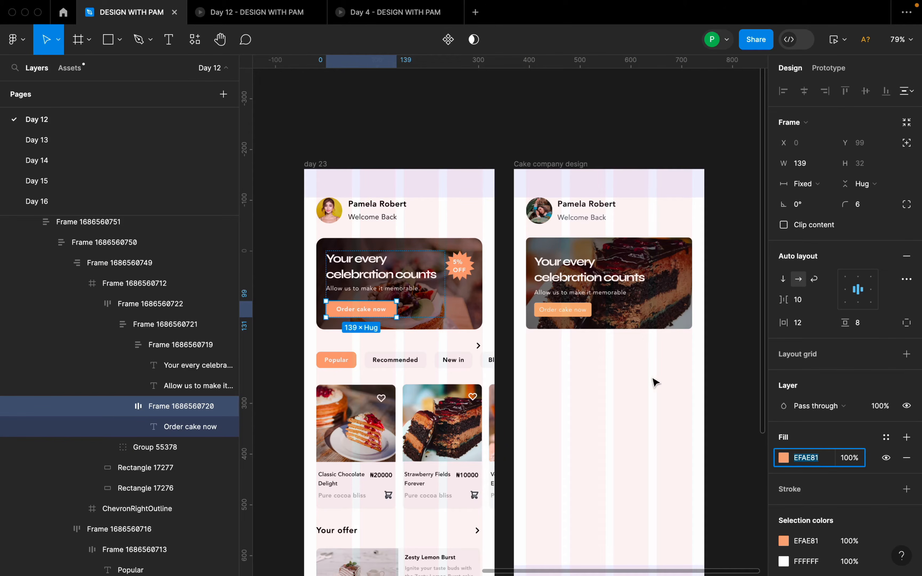
# - Apply the EFAE81 orange fill to the Cake company 'Order cake now' button
pyautogui.keyDown('super'); pyautogui.click(588, 311); pyautogui.keyUp('super')
pyautogui.click(818, 540)
pyautogui.press('Return')
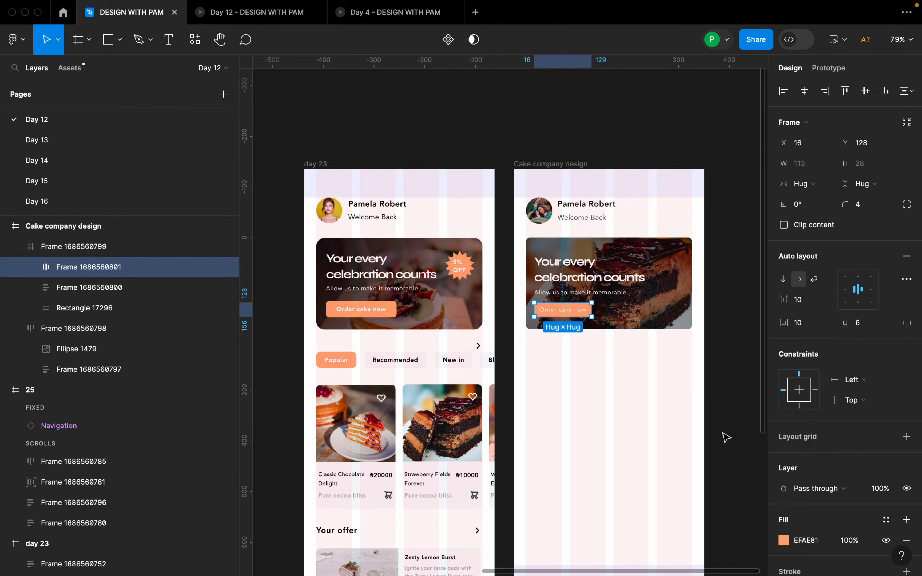
pyautogui.scroll(-1, 810, 530)
pyautogui.click(732, 302)
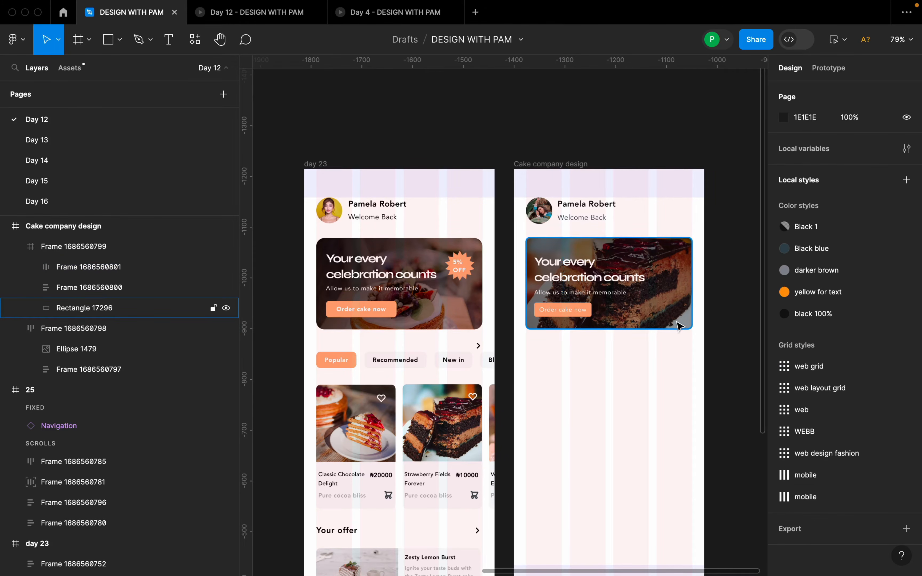
pyautogui.scroll(1, 660, 319)
pyautogui.click(643, 321)
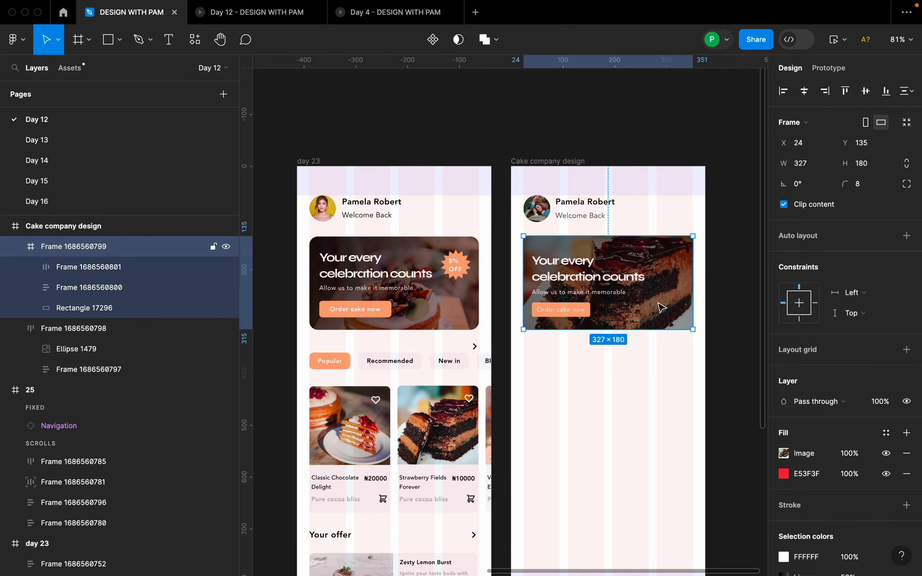
pyautogui.click(715, 310)
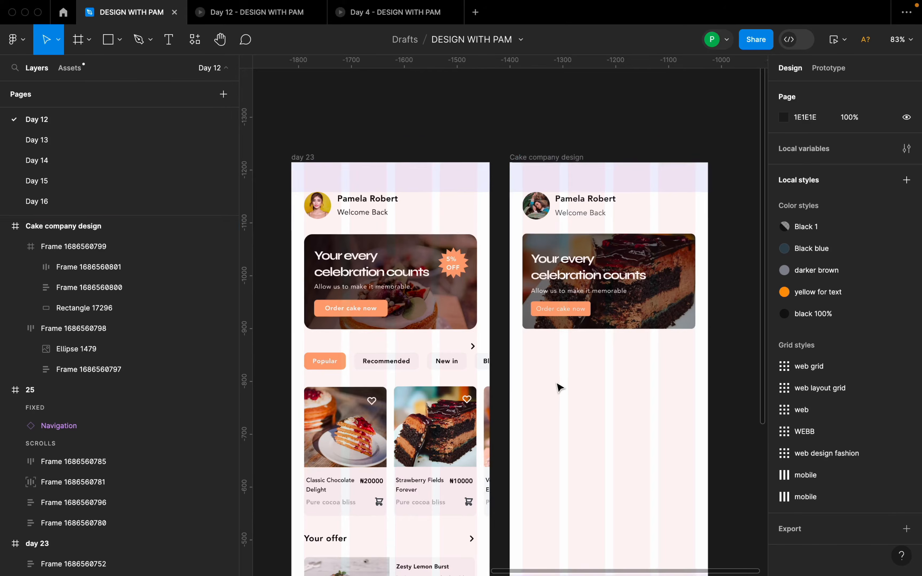
pyautogui.scroll(3, 565, 377)
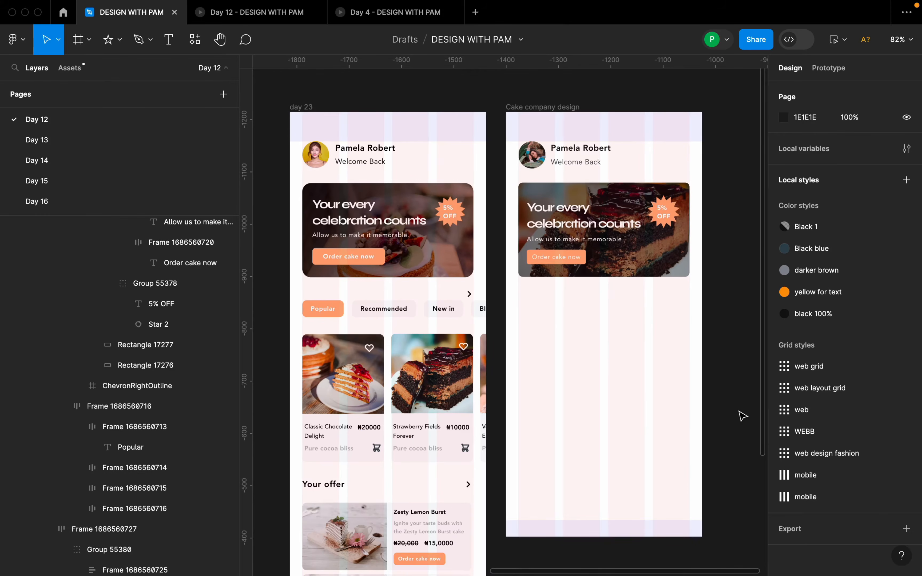
# - Select the whole day 23 screen and open its prototype preview
pyautogui.click(414, 311)
pyautogui.doubleClick(424, 309)
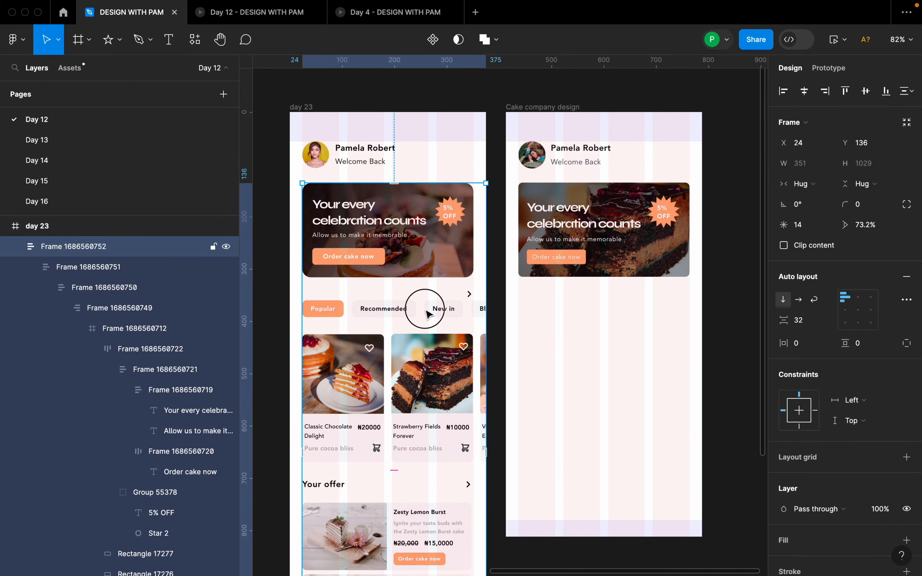
pyautogui.doubleClick(426, 310)
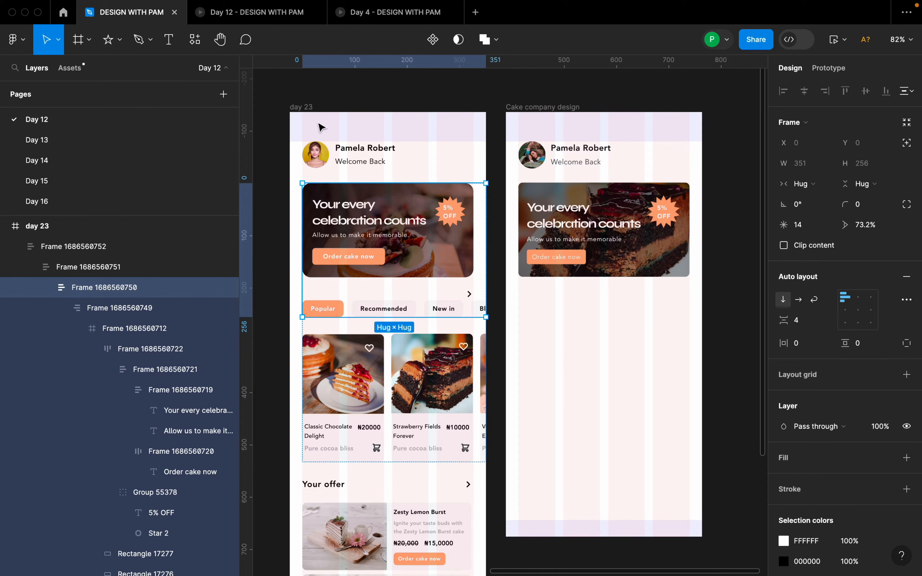
pyautogui.click(303, 107)
pyautogui.click(832, 45)
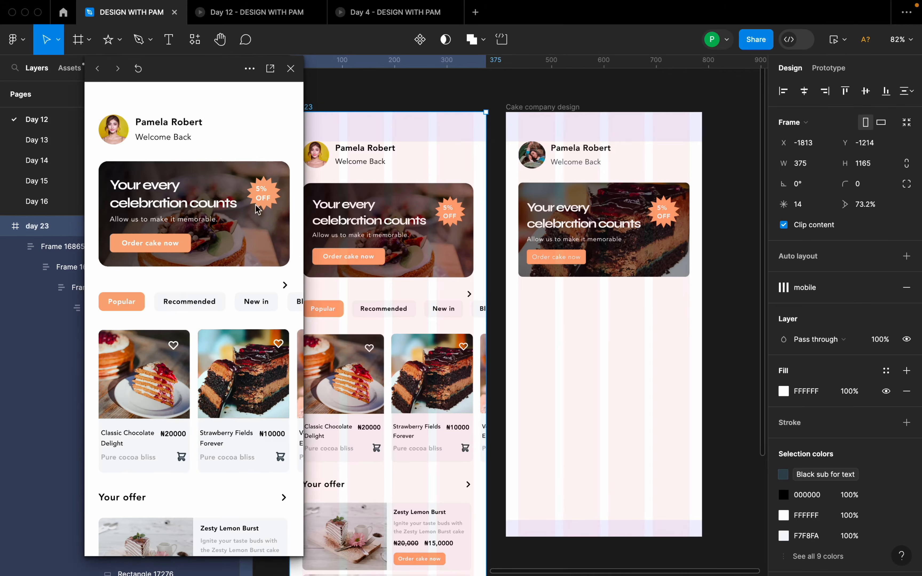
# - Drag the category chip row sideways to test scrolling, then close the preview
pyautogui.moveTo(196, 308)
pyautogui.mouseDown()
pyautogui.moveTo(178, 309)
pyautogui.moveTo(226, 313)
pyautogui.moveTo(181, 312)
pyautogui.mouseUp()
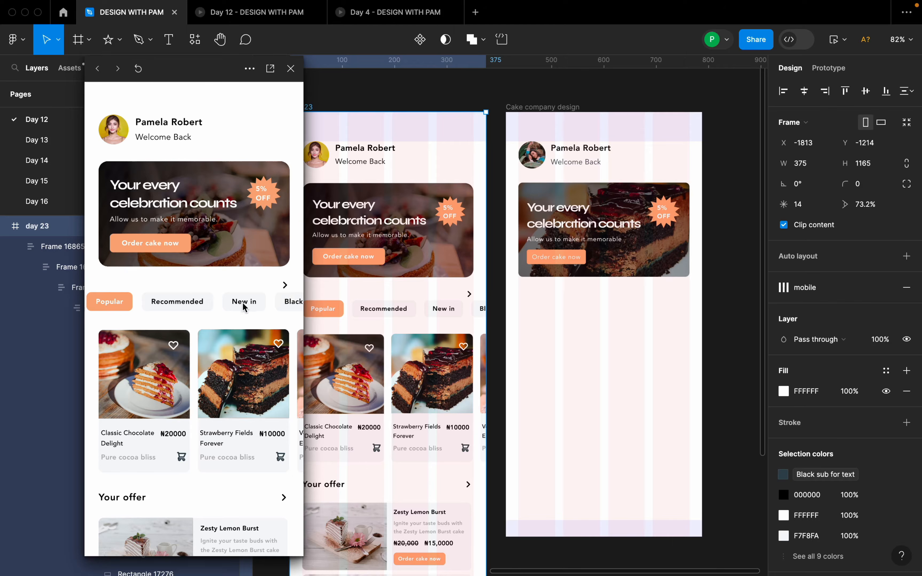
pyautogui.moveTo(242, 307); pyautogui.dragTo(272, 296)
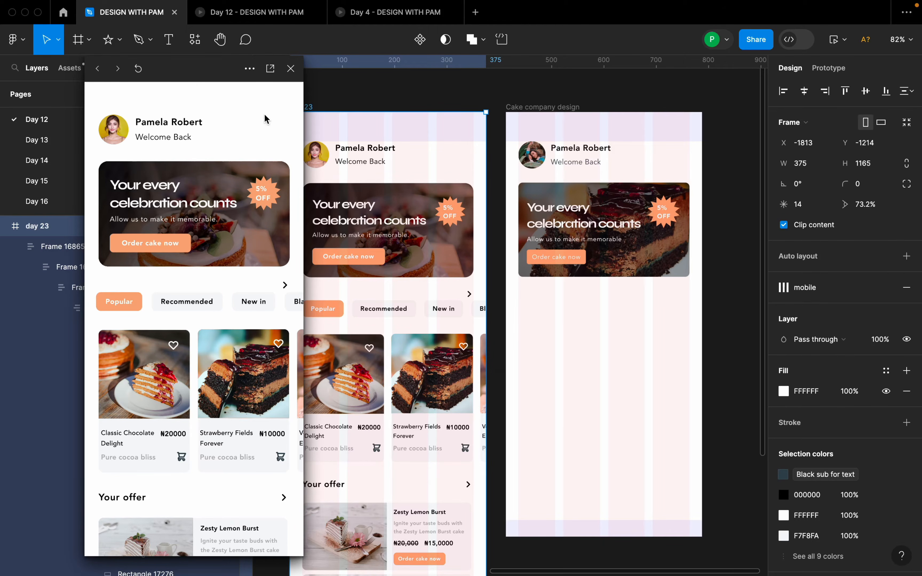
pyautogui.moveTo(272, 304)
pyautogui.mouseDown()
pyautogui.moveTo(222, 302)
pyautogui.moveTo(260, 318)
pyautogui.mouseUp()
pyautogui.click(292, 70)
# - Type 'Popular' below the Cake company banner, keeping it Avenir Heavy 12
pyautogui.scroll(1, 554, 316)
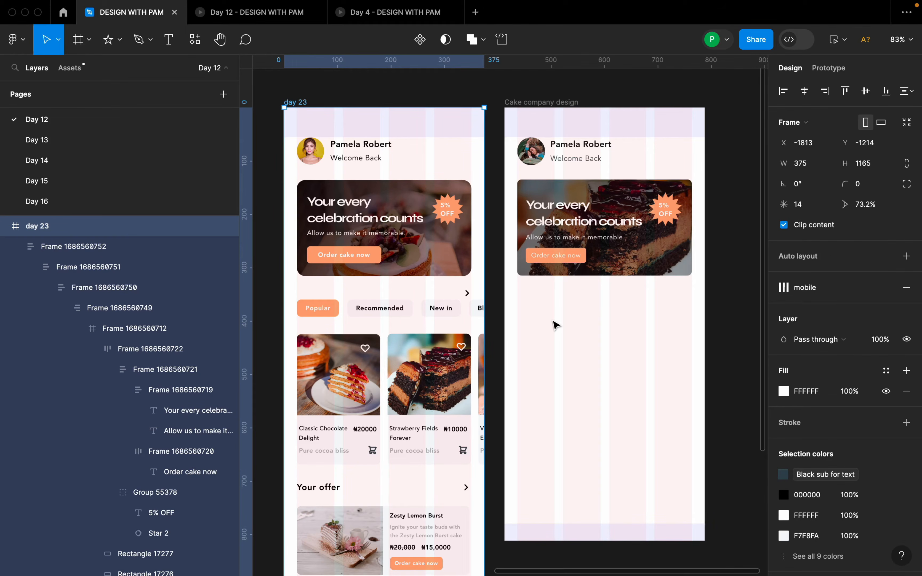
pyautogui.press('t')
pyautogui.click(530, 319)
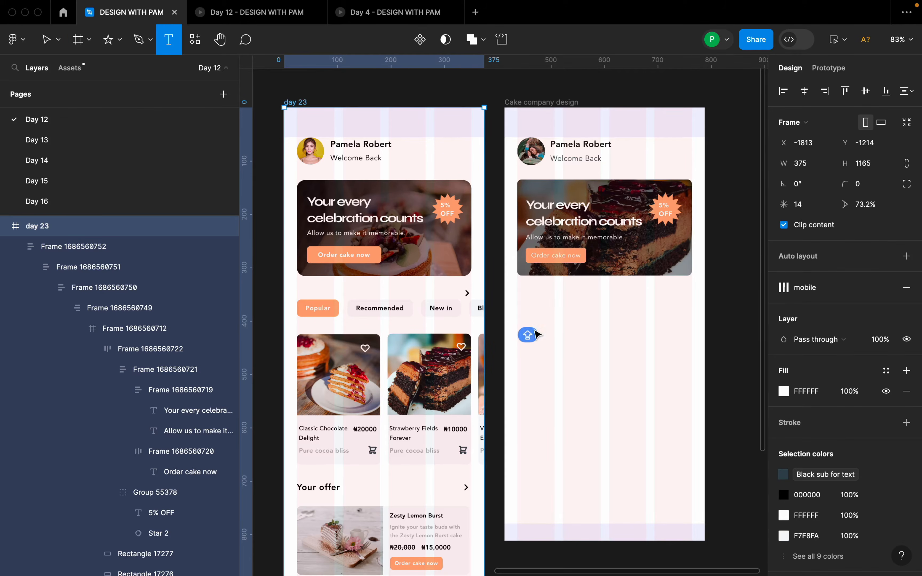
pyautogui.write('pPopular')
pyautogui.press('Escape')
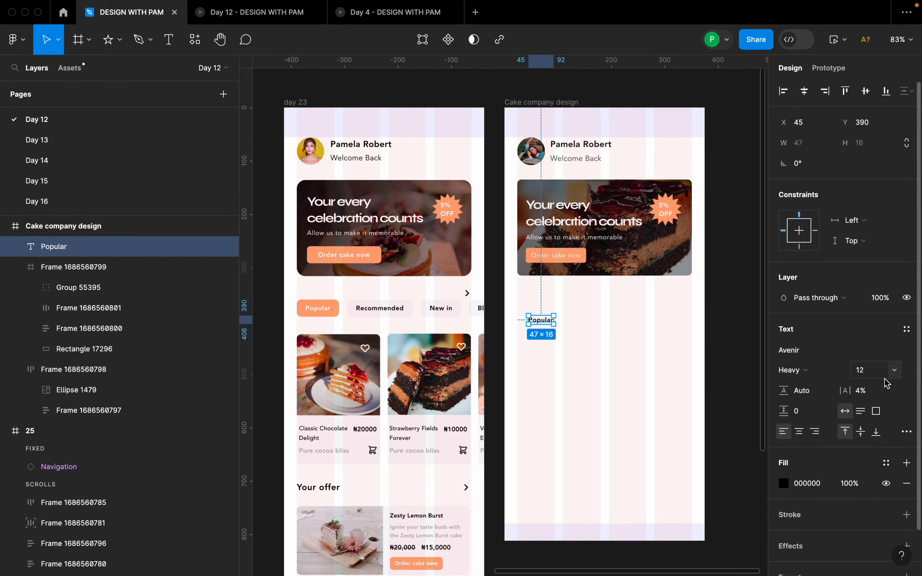
pyautogui.click(819, 377)
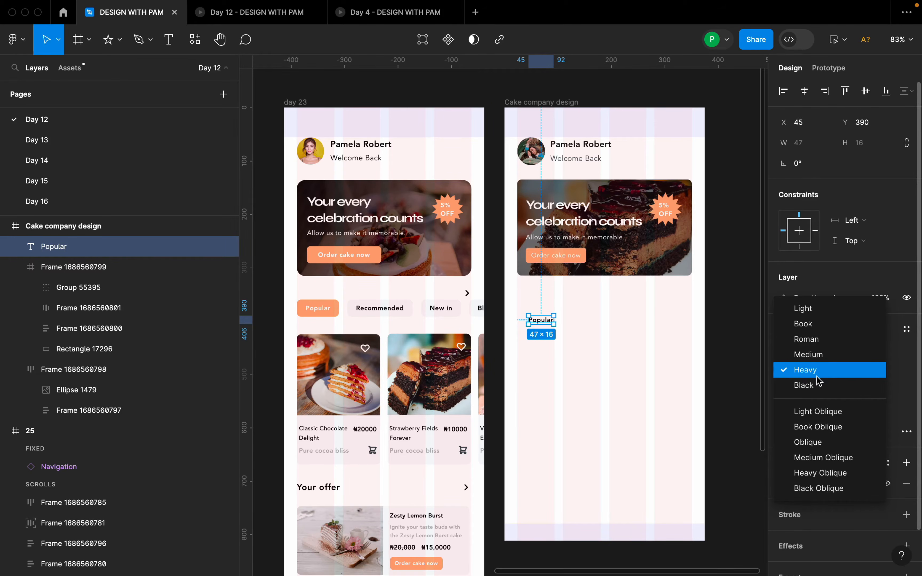
pyautogui.click(815, 370)
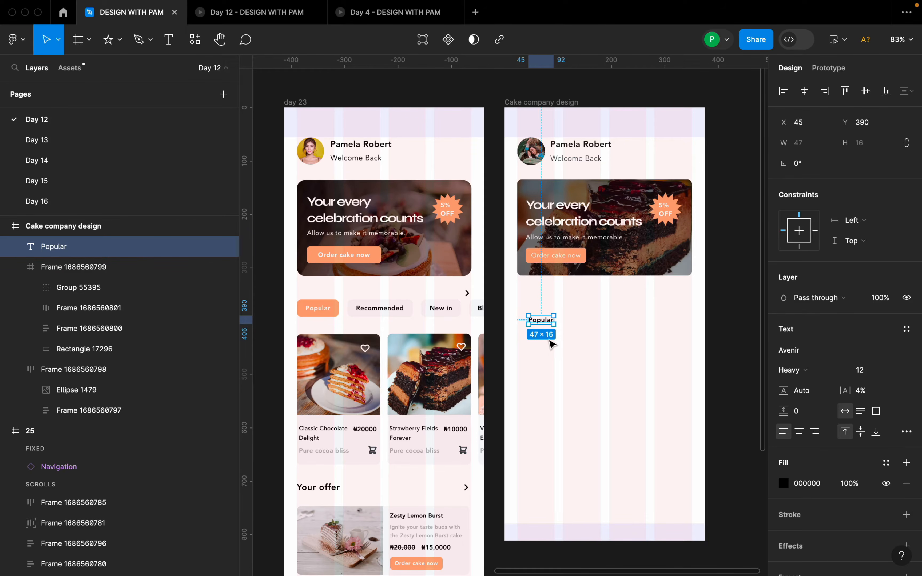
pyautogui.scroll(5, 551, 345)
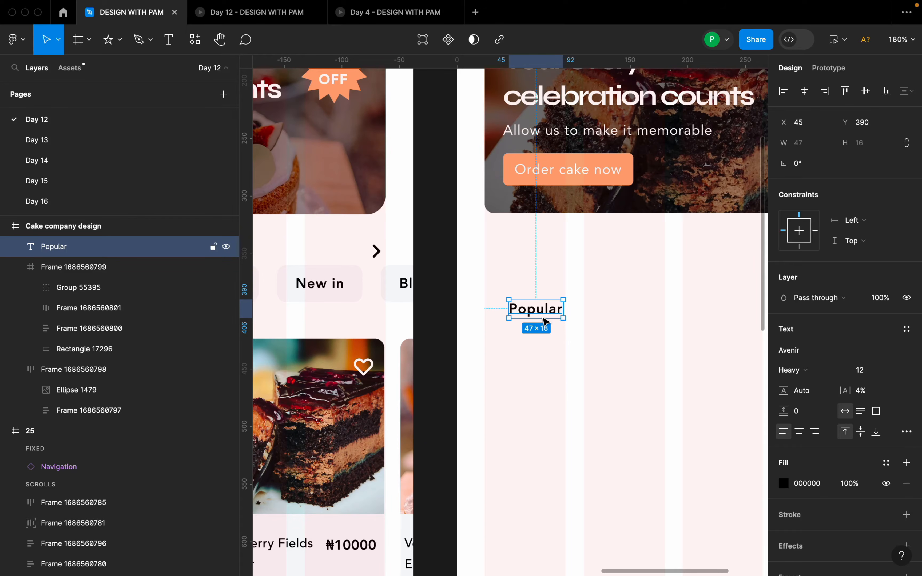
# - Wrap the 'Popular' label in an auto layout chip with 16 horizontal and 8 vertical padding (79×32)
pyautogui.hotkey('shift', 'a')
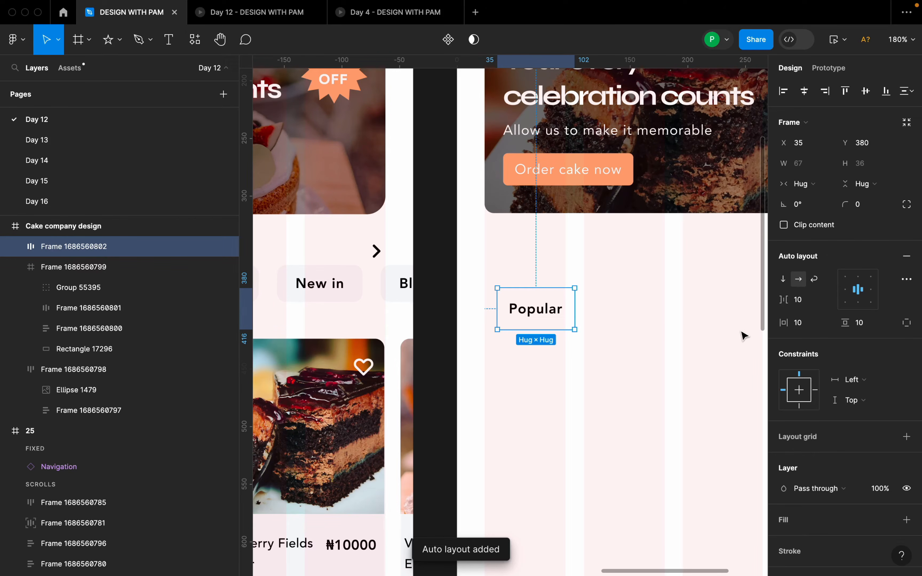
pyautogui.click(806, 327)
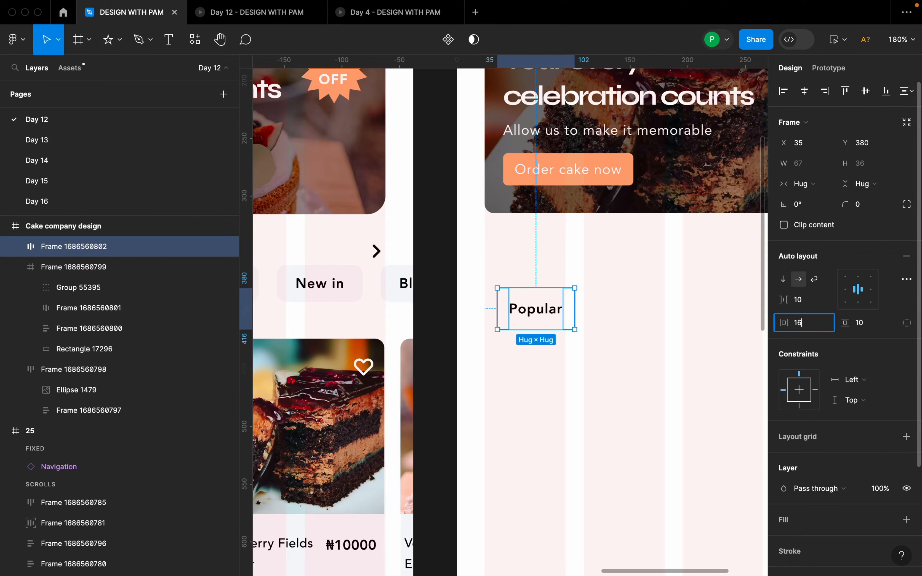
pyautogui.write('16')
pyautogui.press('Return')
pyautogui.click(869, 330)
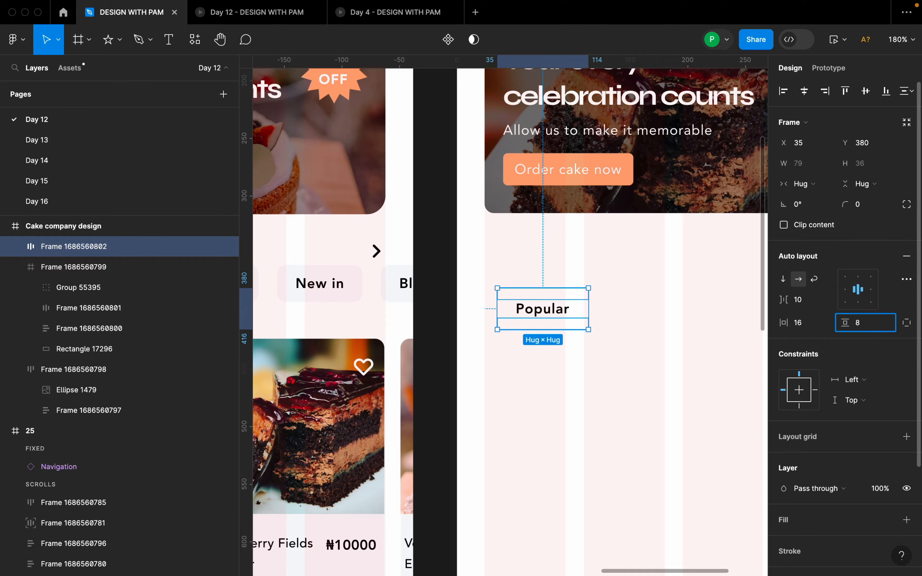
pyautogui.press('Return')
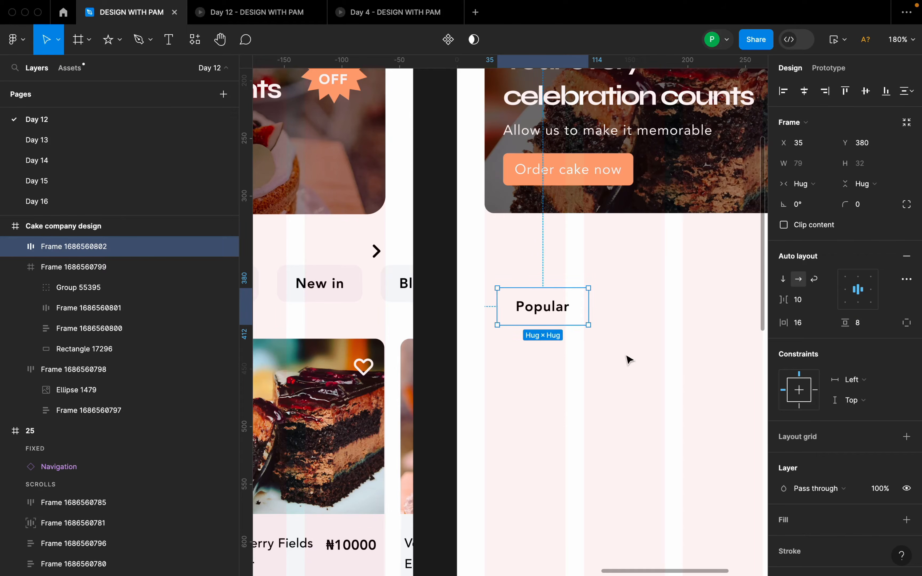
pyautogui.doubleClick(562, 316)
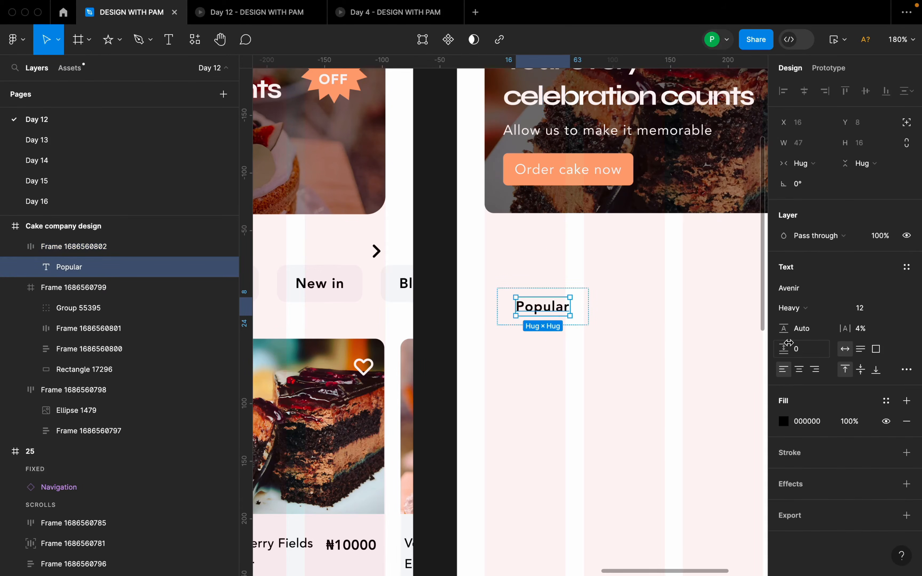
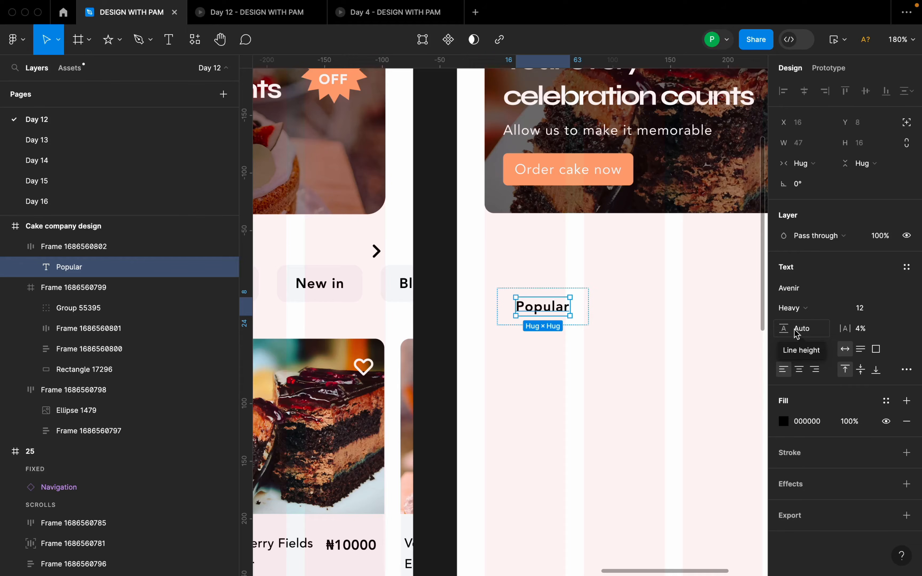
# - Give the Popular chip frame an orange EFAE81 fill sampled from the reference chip
pyautogui.click(642, 372)
pyautogui.scroll(-5, 609, 350)
pyautogui.click(593, 331)
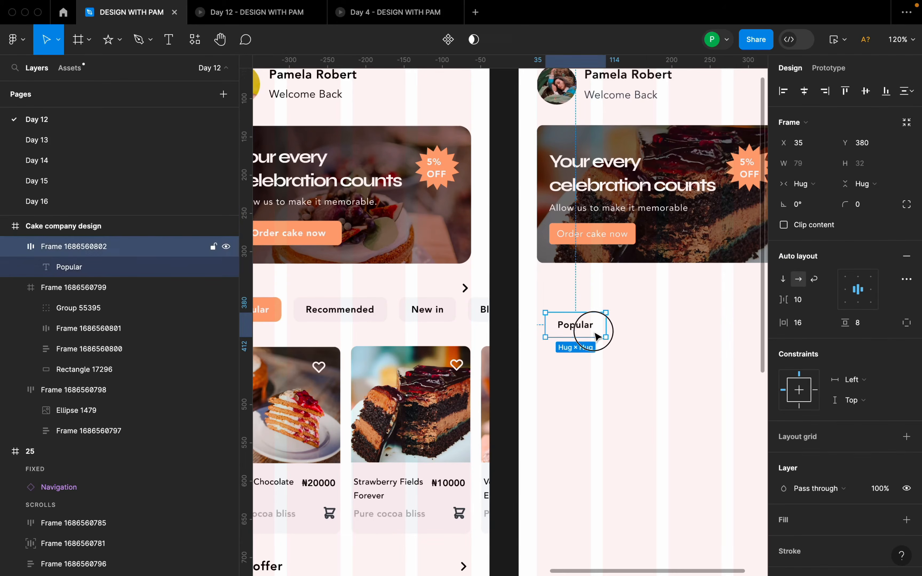
pyautogui.scroll(-5, 878, 438)
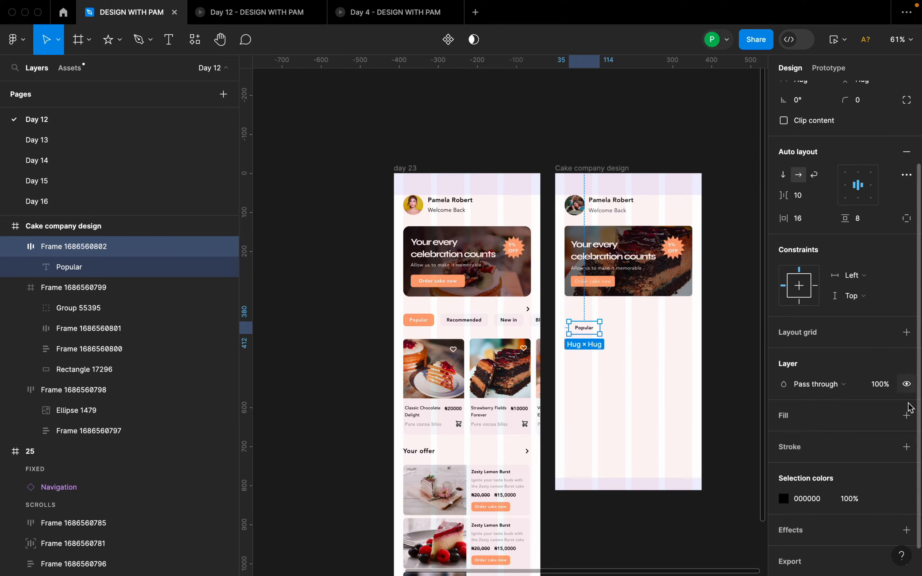
pyautogui.click(907, 416)
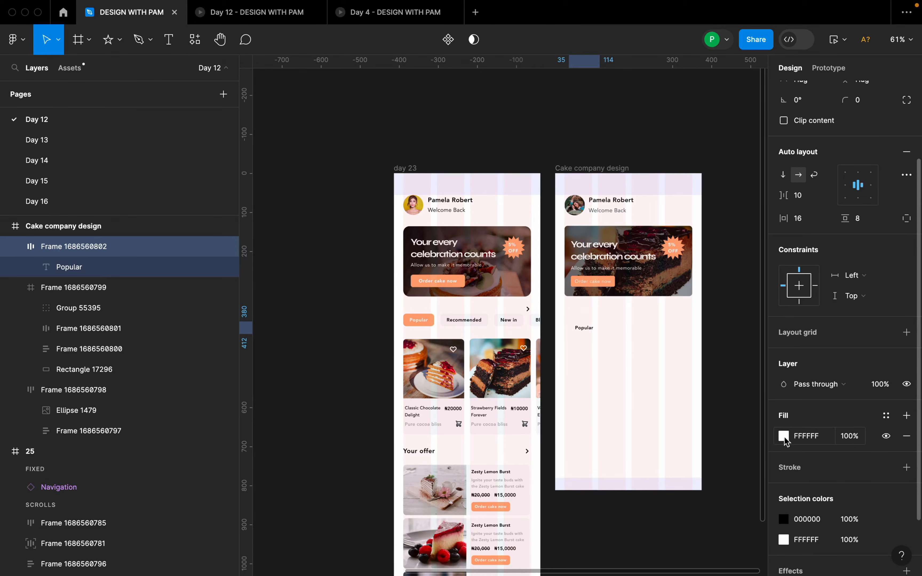
pyautogui.click(784, 436)
pyautogui.click(632, 423)
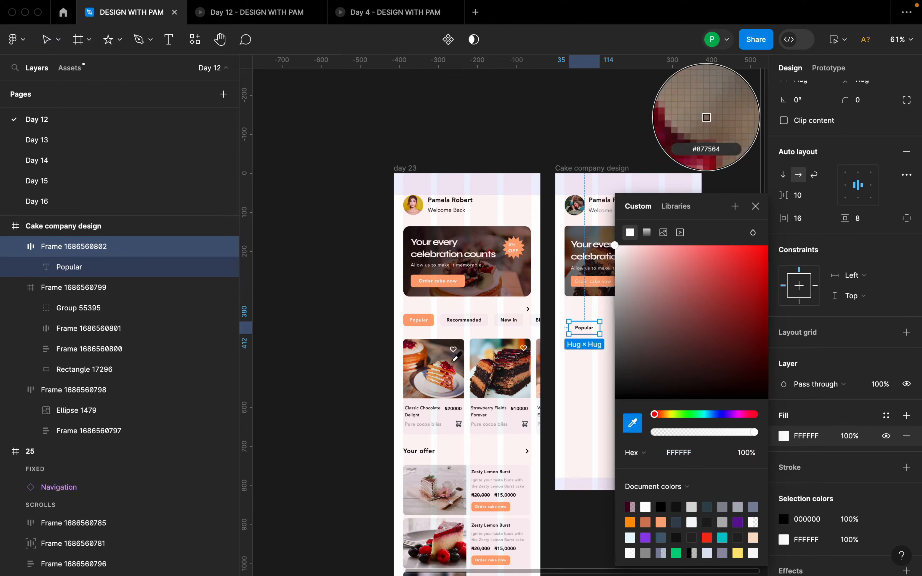
pyautogui.scroll(5, 429, 326)
pyautogui.click(439, 314)
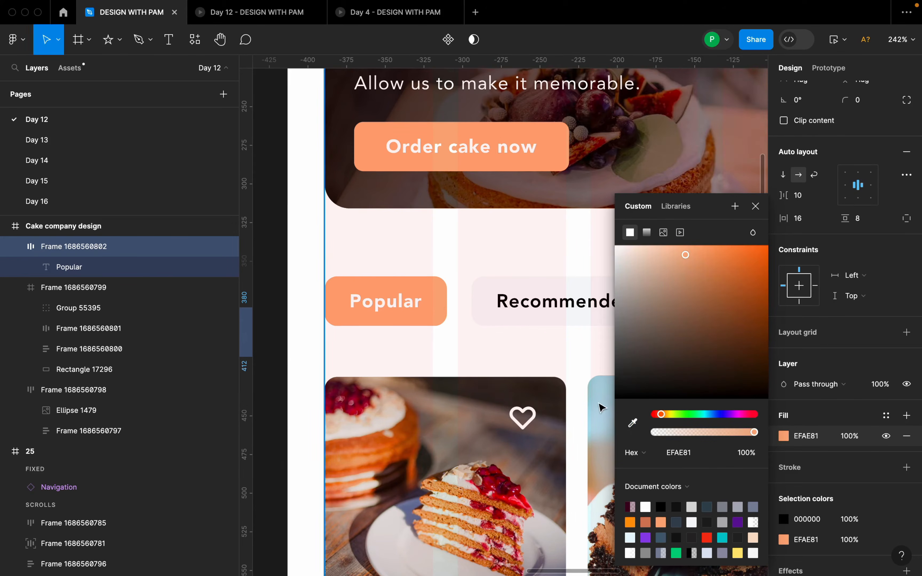
pyautogui.click(427, 317)
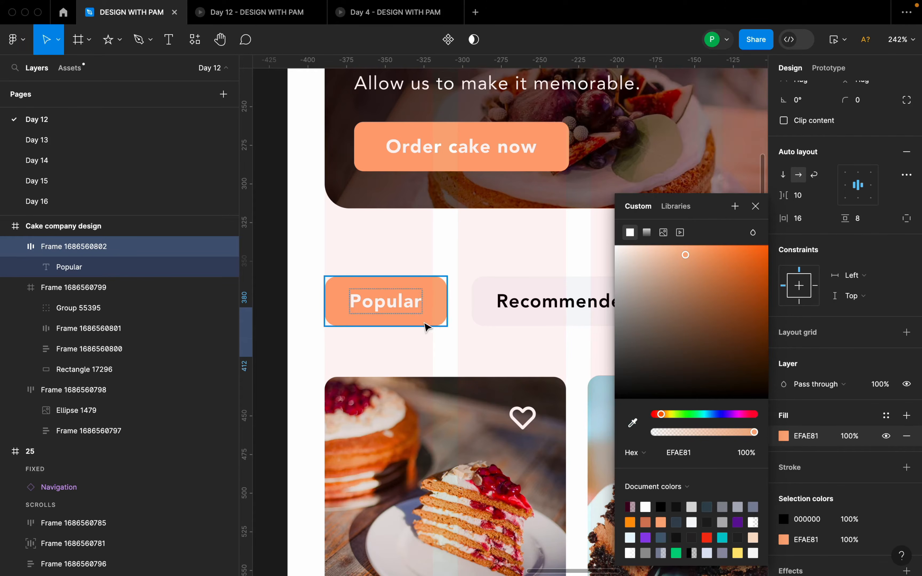
pyautogui.scroll(-8, 428, 325)
pyautogui.scroll(3, 507, 324)
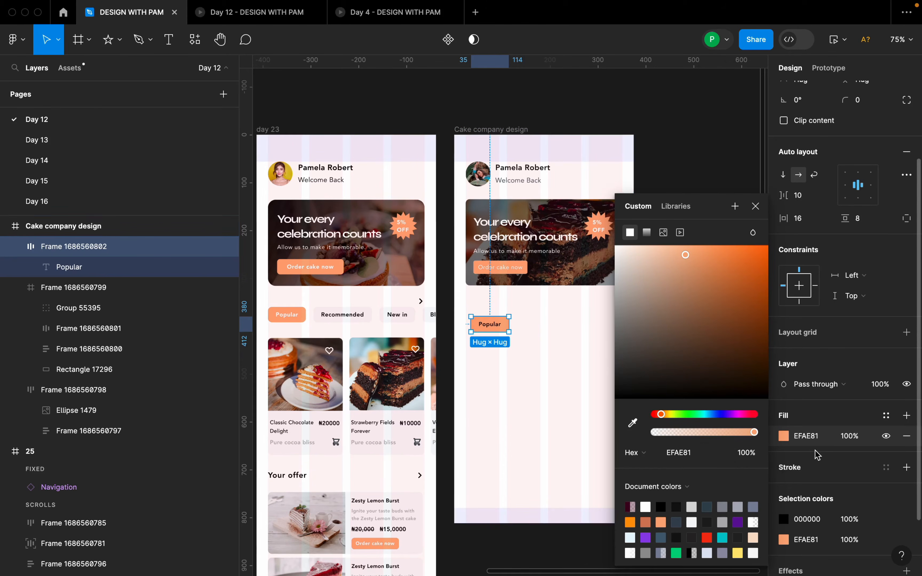
pyautogui.scroll(3, 557, 368)
# - Move the Popular chip up and left so it sits just below the banner
pyautogui.click(442, 290)
pyautogui.moveTo(444, 291); pyautogui.dragTo(433, 285)
pyautogui.click(473, 301)
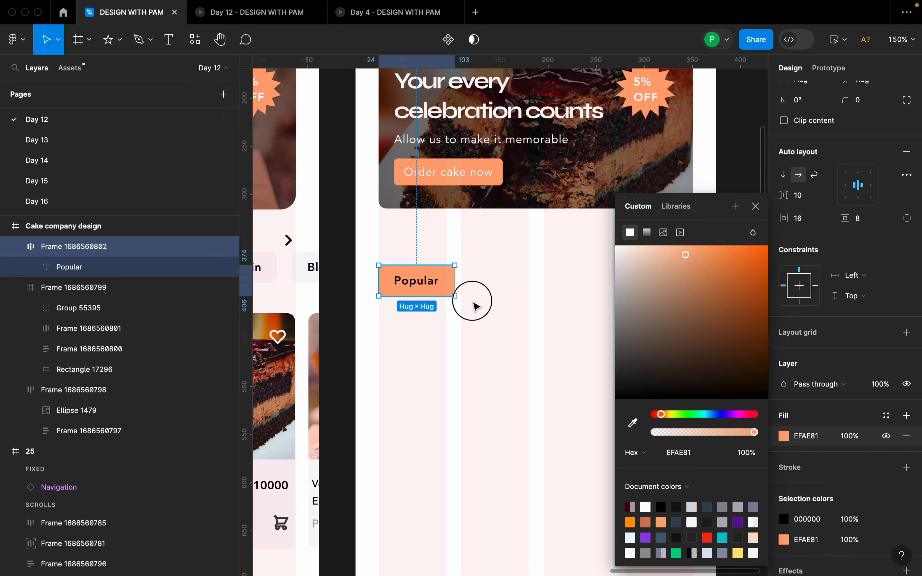
pyautogui.click(438, 288)
pyautogui.scroll(-5, 522, 325)
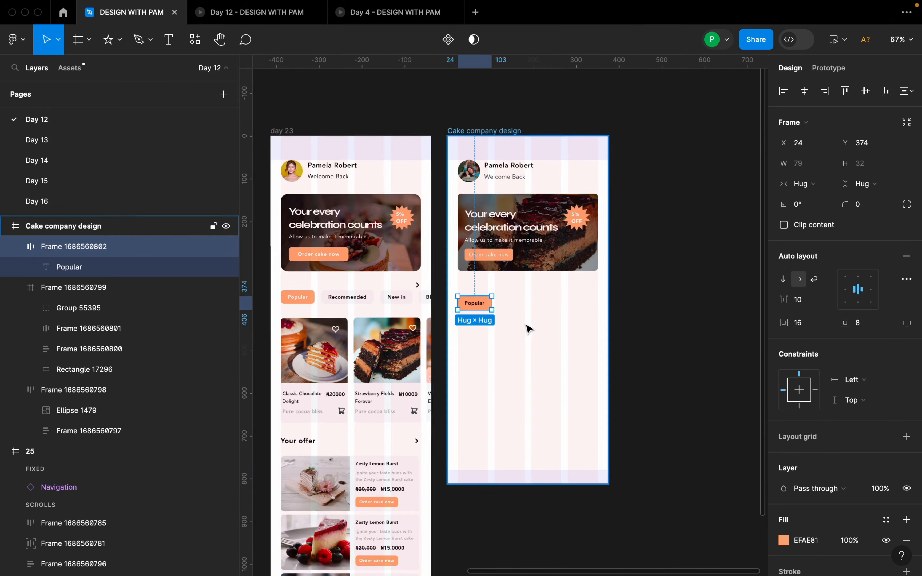
pyautogui.scroll(5, 515, 335)
pyautogui.scroll(-4, 504, 329)
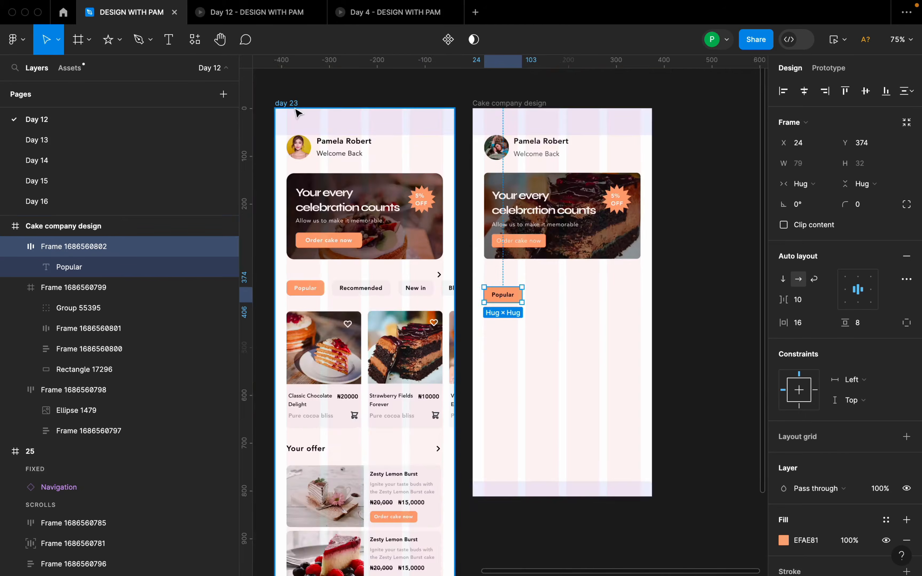
# - Hide the layout grids on the design frame
pyautogui.click(286, 103)
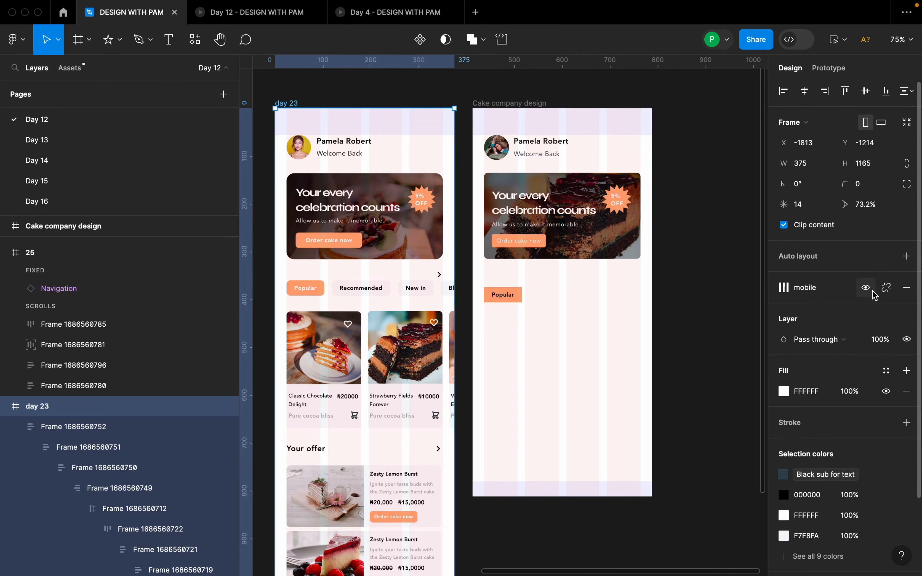
pyautogui.click(865, 289)
pyautogui.scroll(10, 305, 302)
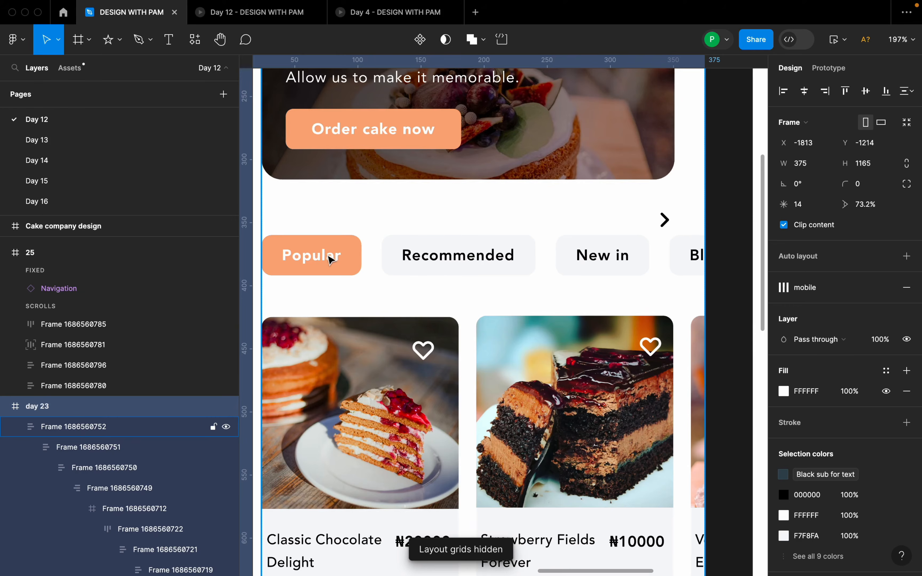
pyautogui.scroll(-2, 343, 263)
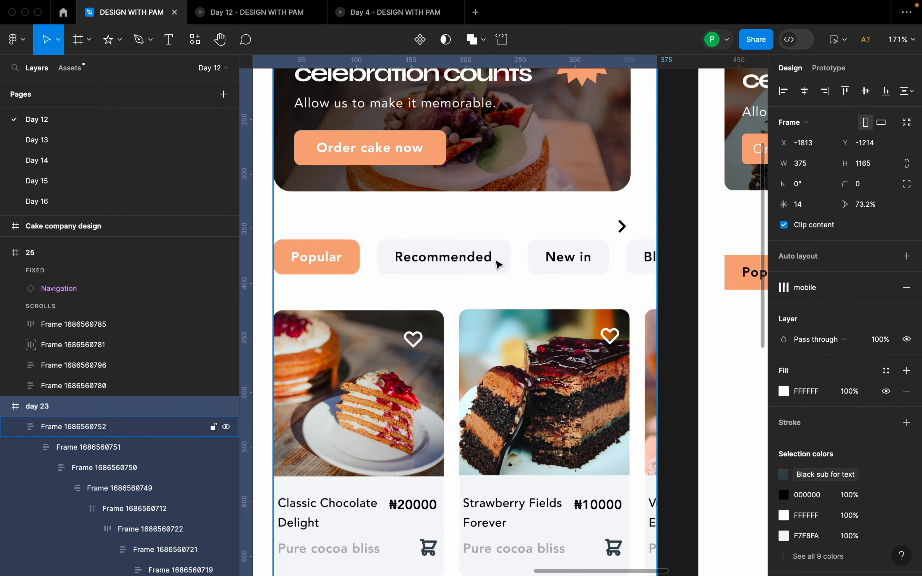
pyautogui.scroll(-5, 409, 274)
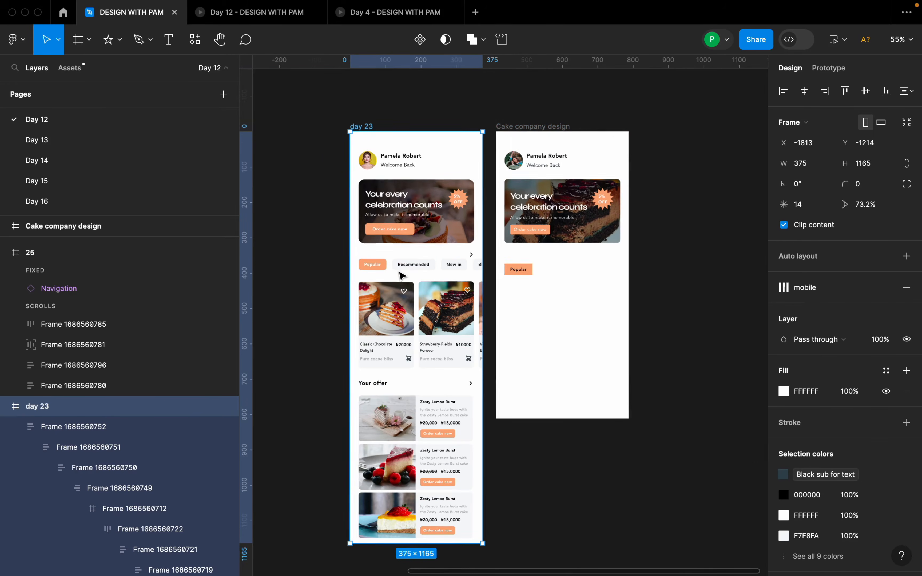
pyautogui.scroll(2, 572, 284)
# - Round the Popular chip's corners with a 4 px radius
pyautogui.click(495, 266)
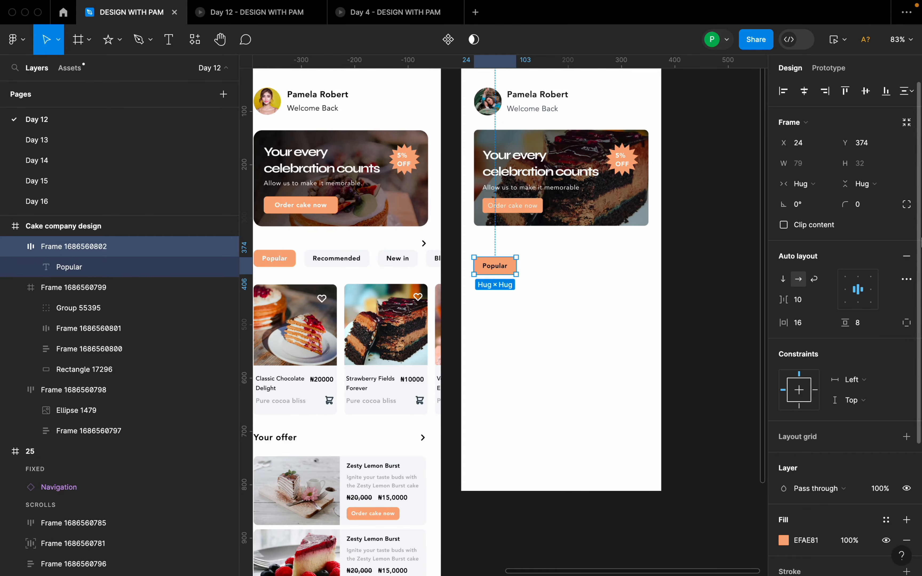
pyautogui.click(866, 210)
pyautogui.press('Return')
pyautogui.click(684, 295)
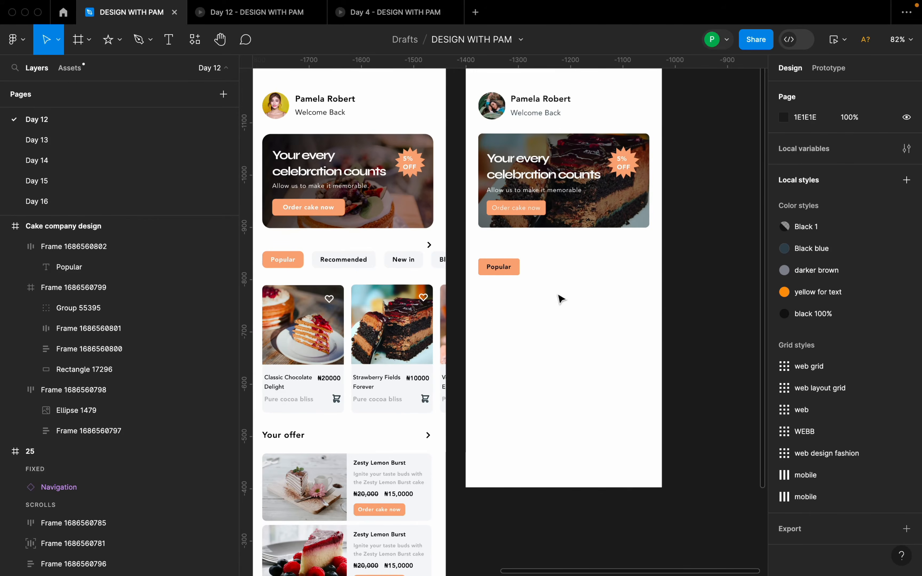
# - Make the Popular label text white (FFFFFF) in Black font weight
pyautogui.scroll(3, 491, 272)
pyautogui.click(498, 267)
pyautogui.doubleClick(510, 267)
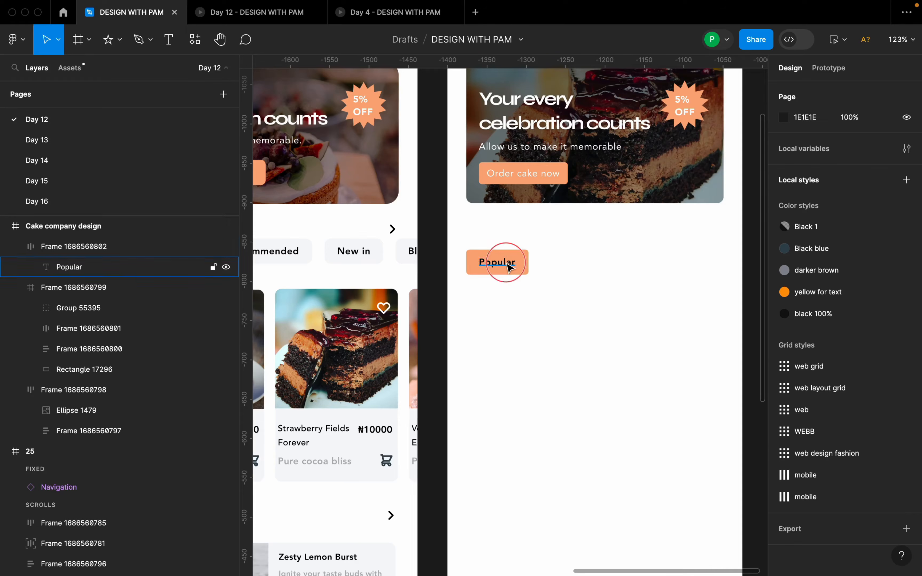
pyautogui.click(783, 422)
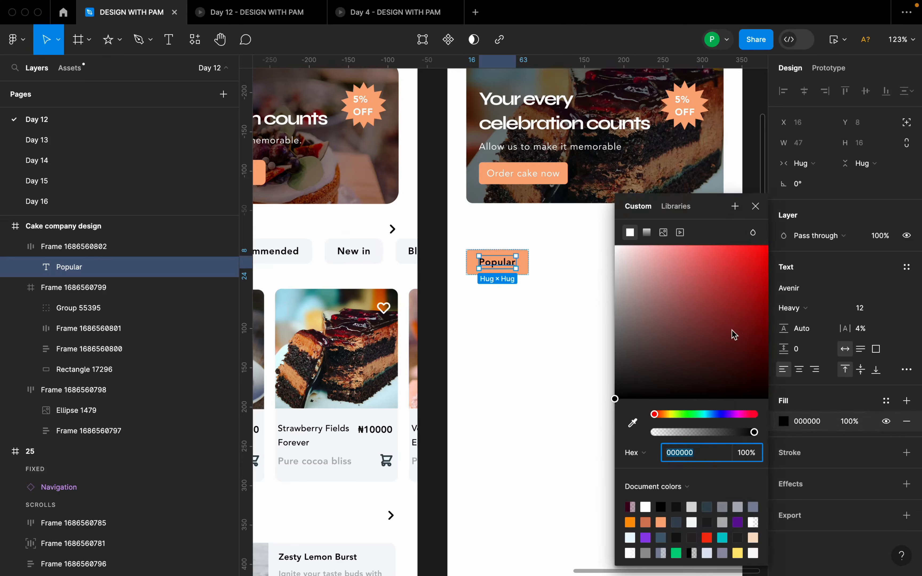
pyautogui.moveTo(644, 267); pyautogui.dragTo(615, 247)
pyautogui.click(576, 268)
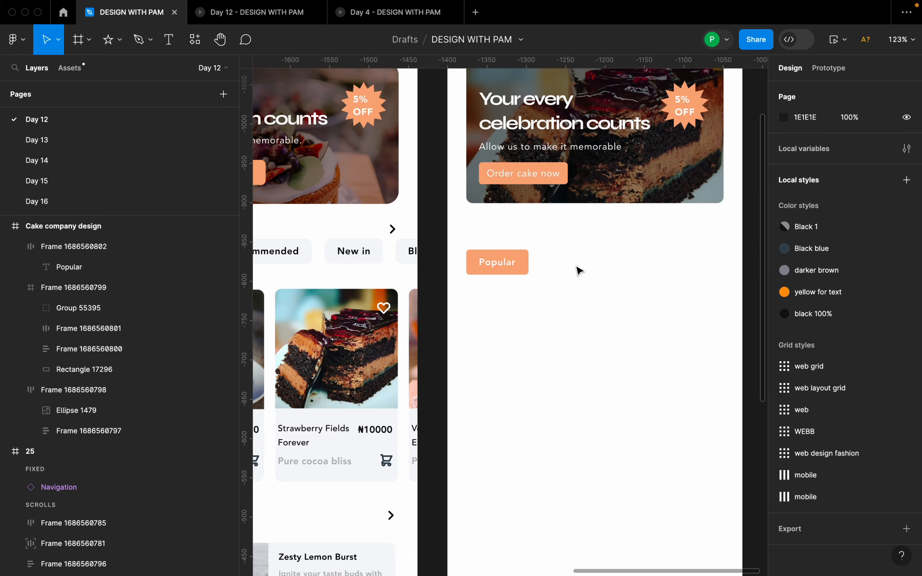
pyautogui.doubleClick(501, 272)
pyautogui.click(805, 308)
pyautogui.click(817, 324)
pyautogui.click(637, 309)
# - Duplicate the Popular chip twice to its right
pyautogui.scroll(-5, 563, 282)
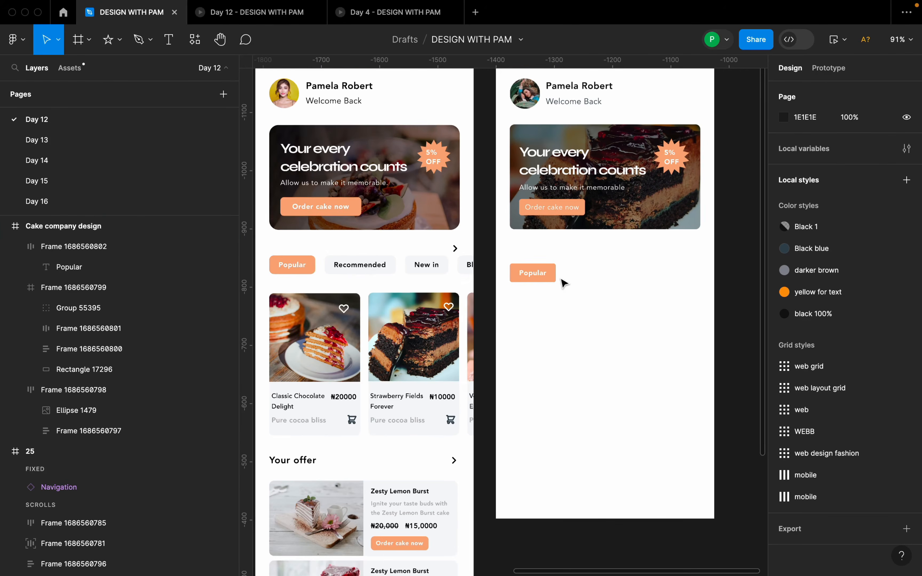
pyautogui.click(545, 276)
pyautogui.keyDown('alt'); pyautogui.moveTo(556, 273); pyautogui.dragTo(654, 274); pyautogui.keyUp('alt')
pyautogui.click(600, 278)
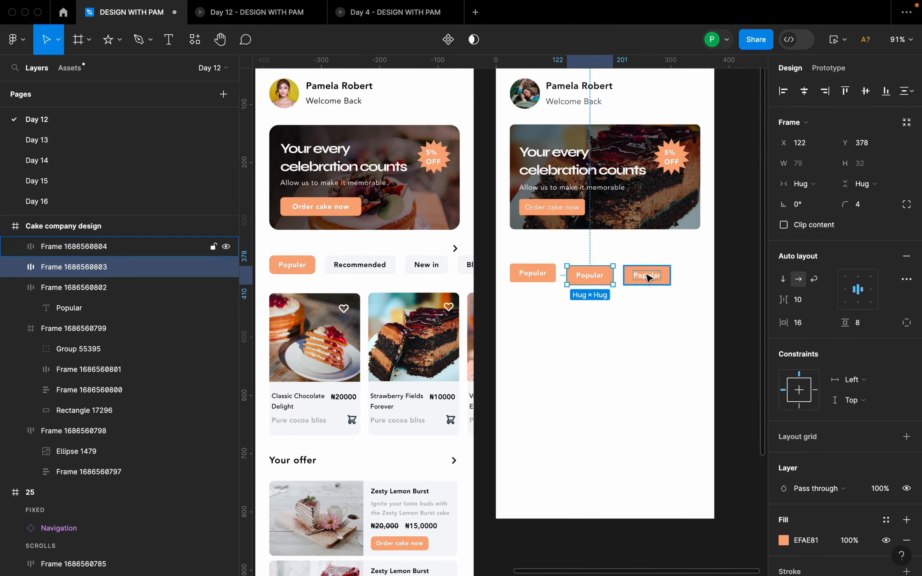
# - Fill both copies with light grey F7F8FA sampled from the Recommended reference chip
pyautogui.keyDown('shift'); pyautogui.click(643, 273); pyautogui.keyUp('shift')
pyautogui.scroll(-3, 876, 419)
pyautogui.click(784, 468)
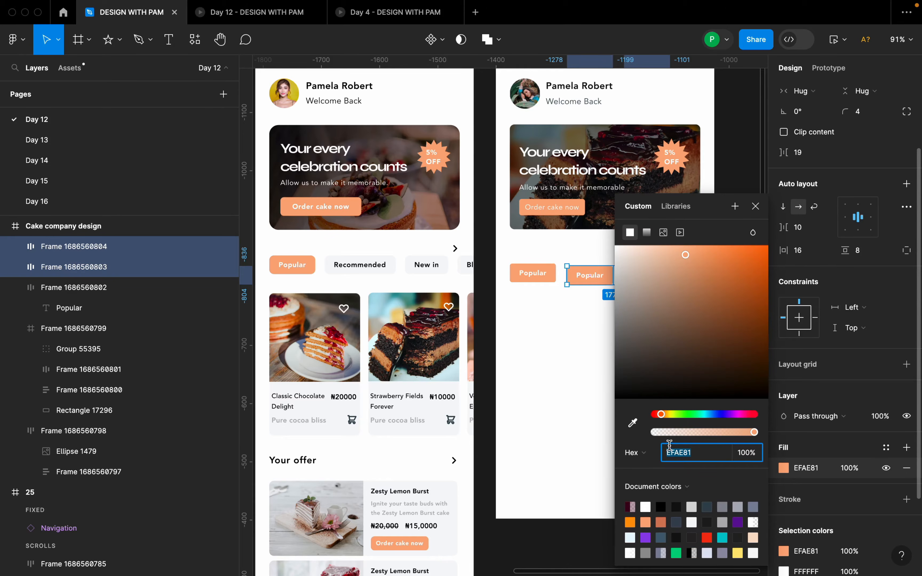
pyautogui.click(632, 423)
pyautogui.scroll(5, 375, 247)
pyautogui.click(414, 279)
pyautogui.scroll(-4, 388, 281)
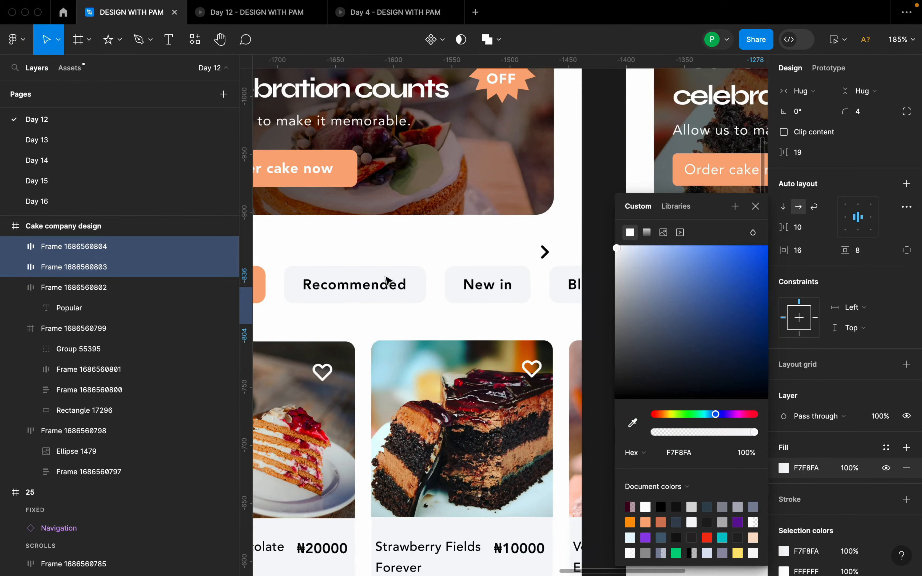
pyautogui.scroll(-5, 391, 281)
pyautogui.click(597, 329)
pyautogui.scroll(5, 596, 329)
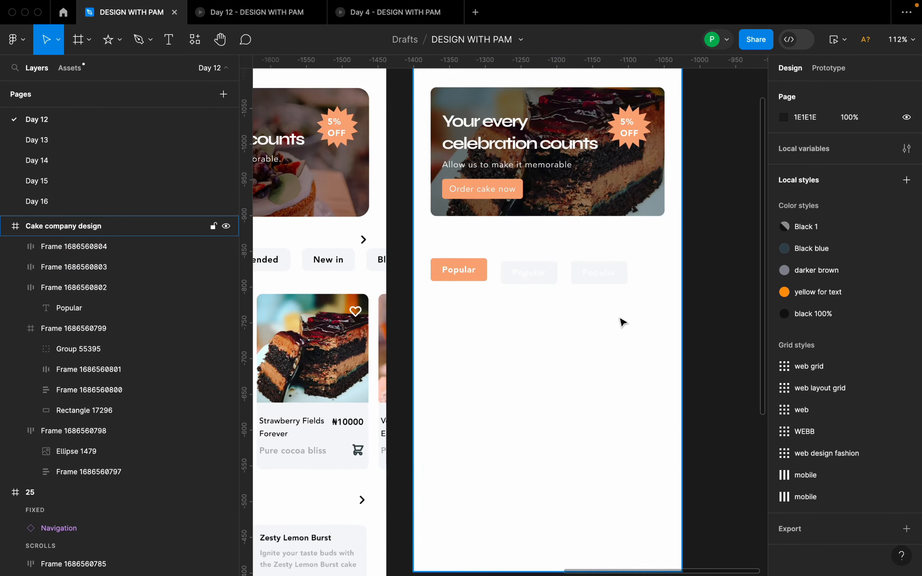
pyautogui.scroll(3, 611, 303)
# - Apply the black 100% colour style to both copies' label text
pyautogui.click(590, 268)
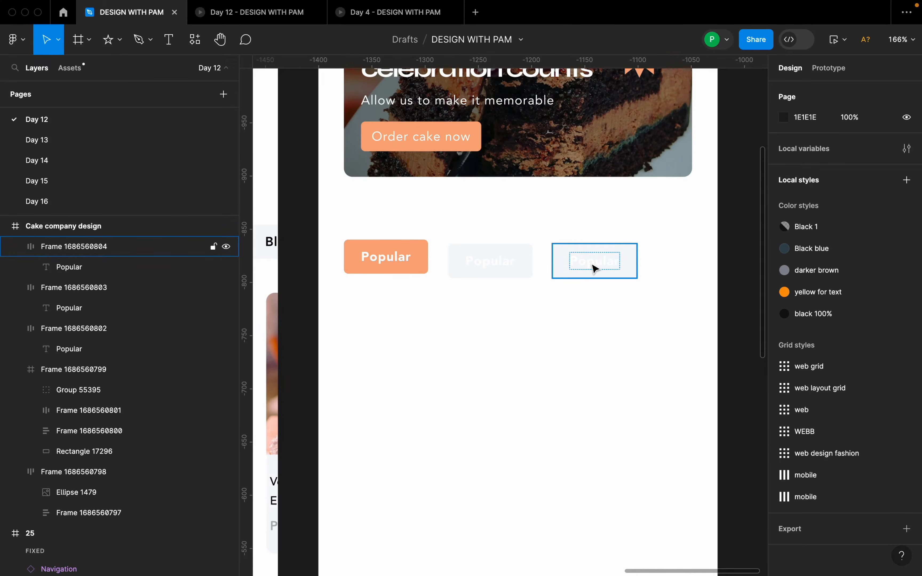
pyautogui.doubleClick(594, 268)
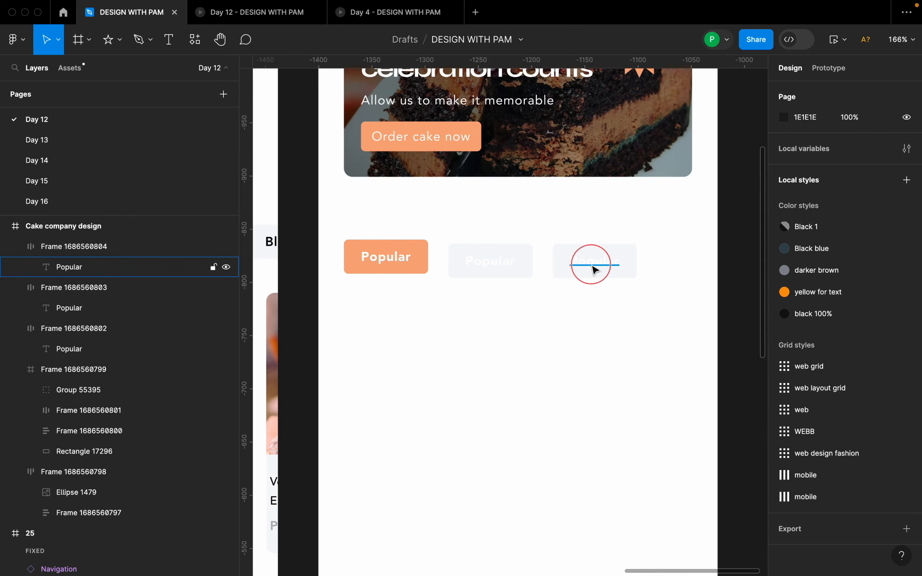
pyautogui.keyDown('shift'); pyautogui.click(498, 267); pyautogui.keyUp('shift')
pyautogui.keyDown('shift'); pyautogui.click(499, 268); pyautogui.keyUp('shift')
pyautogui.keyDown('shift'); pyautogui.click(498, 268); pyautogui.keyUp('shift')
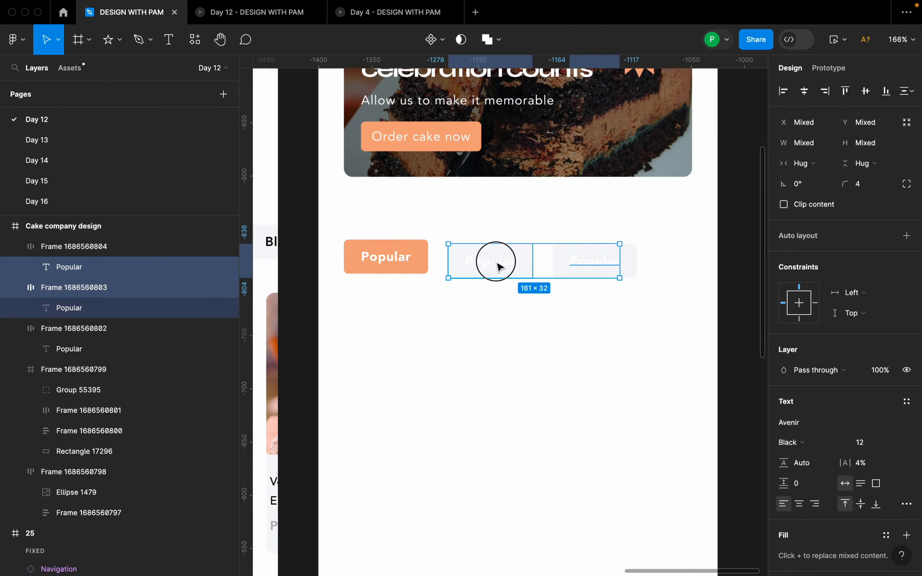
pyautogui.click(781, 452)
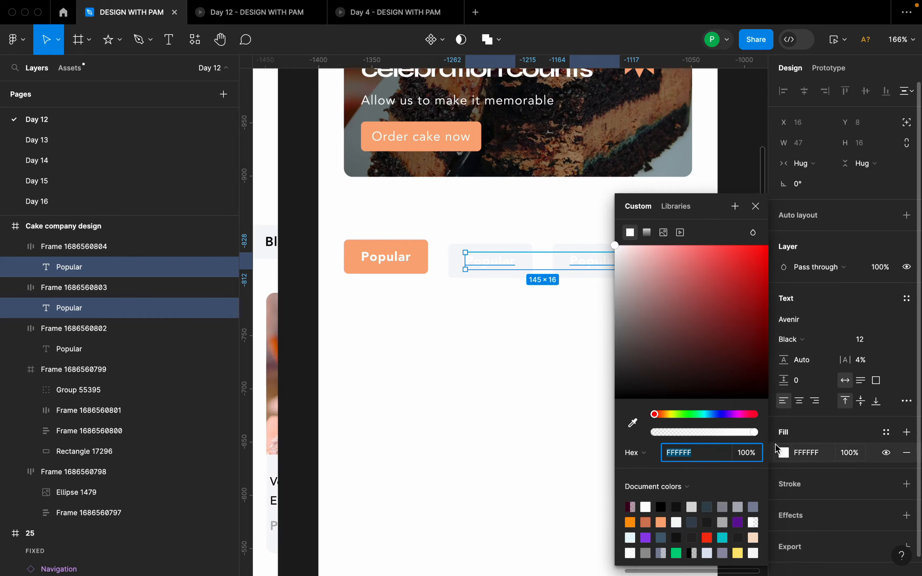
pyautogui.click(886, 432)
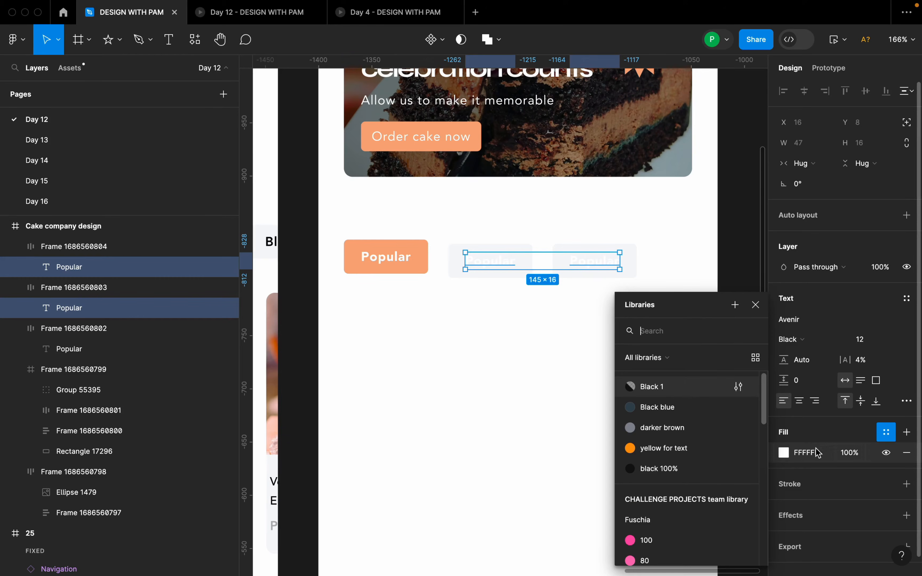
pyautogui.click(675, 470)
pyautogui.click(592, 351)
pyautogui.click(625, 263)
pyautogui.click(618, 308)
pyautogui.scroll(-5, 618, 307)
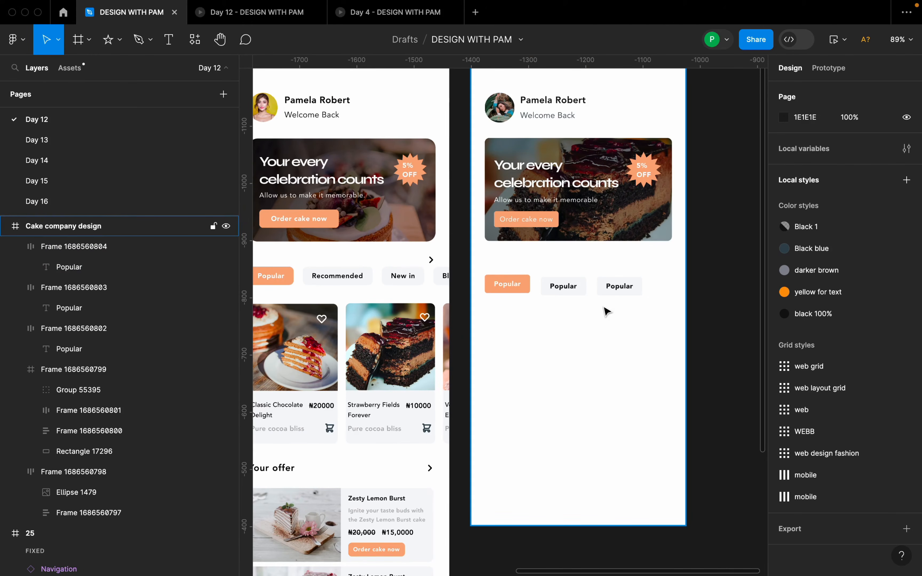
pyautogui.scroll(2, 605, 308)
pyautogui.click(573, 295)
# - Relabel the grey chips 'Recommended' and 'New in', nudging the third one right
pyautogui.doubleClick(565, 282)
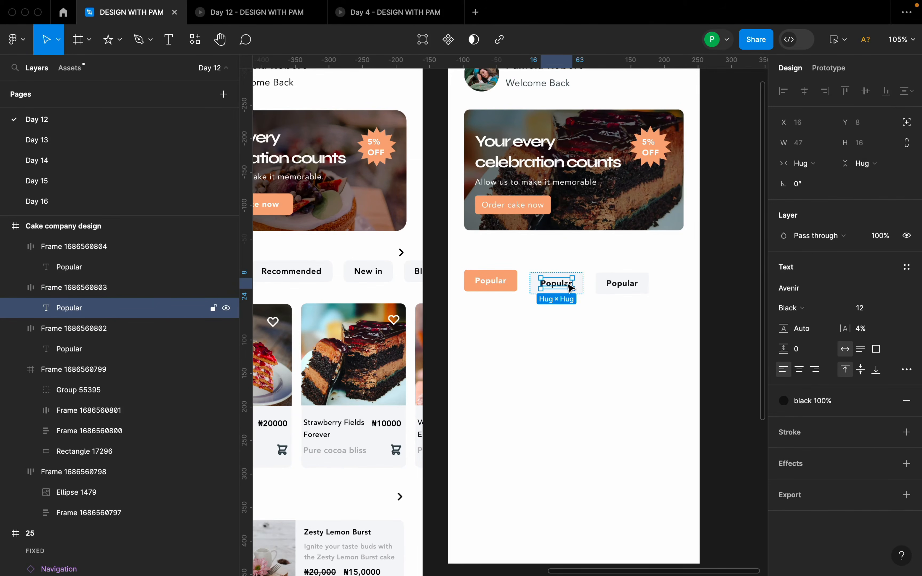
pyautogui.doubleClick(566, 282)
pyautogui.write('Recommended')
pyautogui.click(640, 300)
pyautogui.click(640, 283)
pyautogui.moveTo(636, 284)
pyautogui.mouseDown()
pyautogui.moveTo(659, 288)
pyautogui.moveTo(647, 284)
pyautogui.mouseUp()
pyautogui.doubleClick(649, 283)
pyautogui.doubleClick(651, 283)
pyautogui.write('New in')
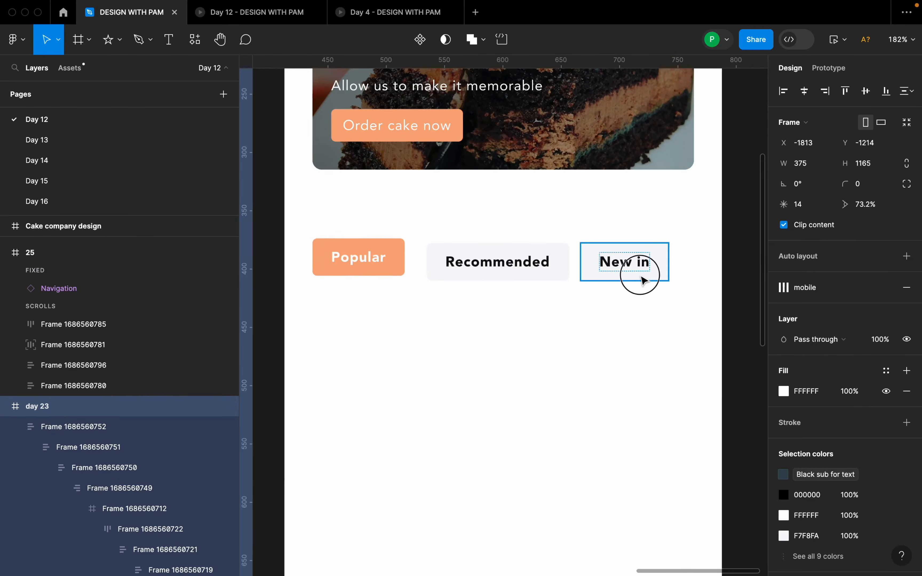
# - Duplicate the New in chip just below the row and label it 'Black'
pyautogui.click(641, 273)
pyautogui.moveTo(645, 273); pyautogui.dragTo(652, 308)
pyautogui.doubleClick(653, 310)
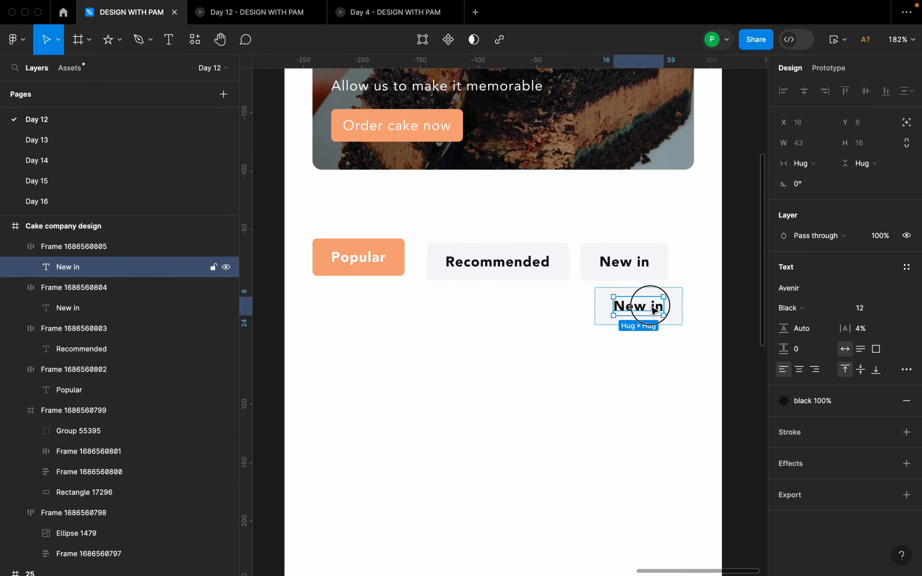
pyautogui.doubleClick(652, 308)
pyautogui.write('axk')
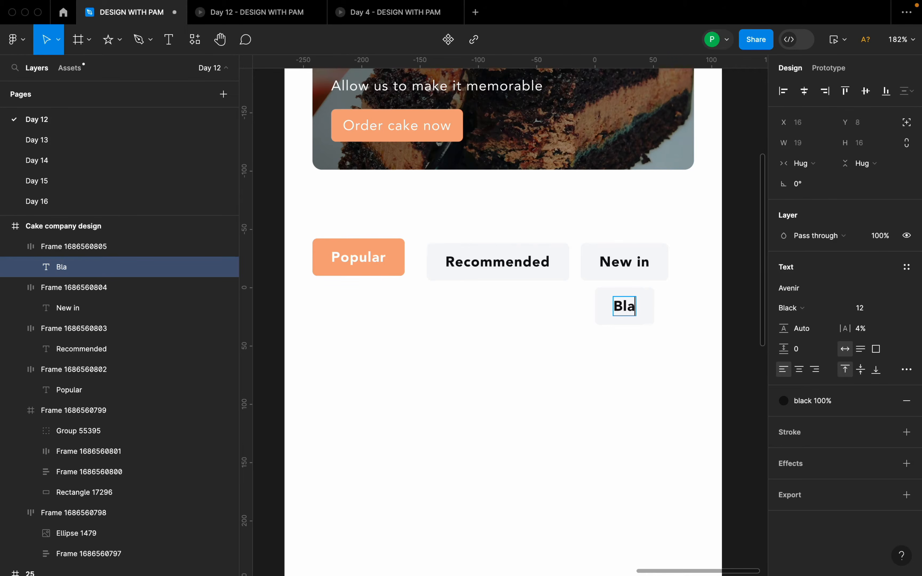
pyautogui.press('BackSpace')
pyautogui.press('BackSpace')
pyautogui.write('ck')
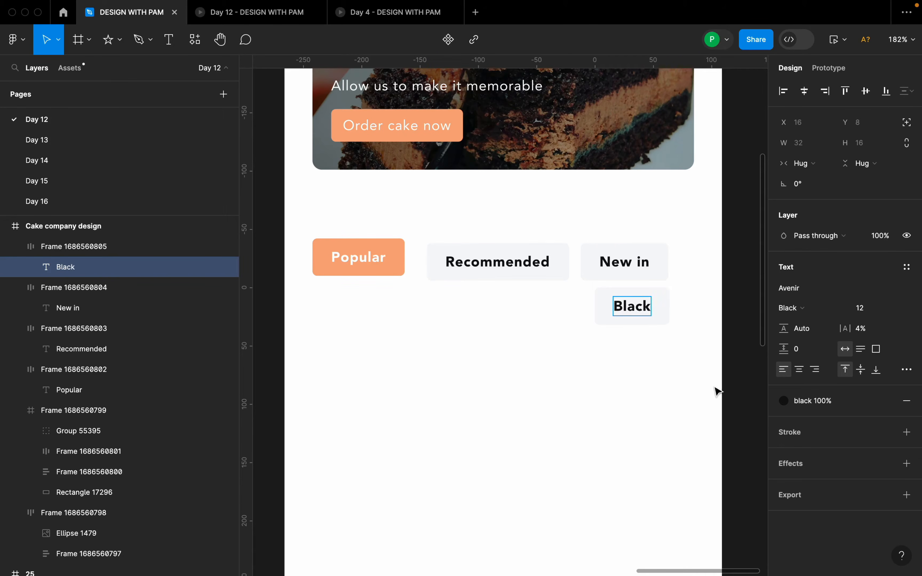
pyautogui.press('Escape')
pyautogui.scroll(-5, 648, 374)
# - Line the New in chip up with the rest of the tab row
pyautogui.click(609, 354)
pyautogui.click(609, 331)
pyautogui.scroll(3, 608, 336)
pyautogui.click(519, 299)
pyautogui.moveTo(618, 294); pyautogui.dragTo(657, 299)
# - Wrap Black, New in, Recommended and Popular in an auto-layout row with 12 gap
pyautogui.click(603, 325)
pyautogui.keyDown('shift'); pyautogui.click(596, 299); pyautogui.keyUp('shift')
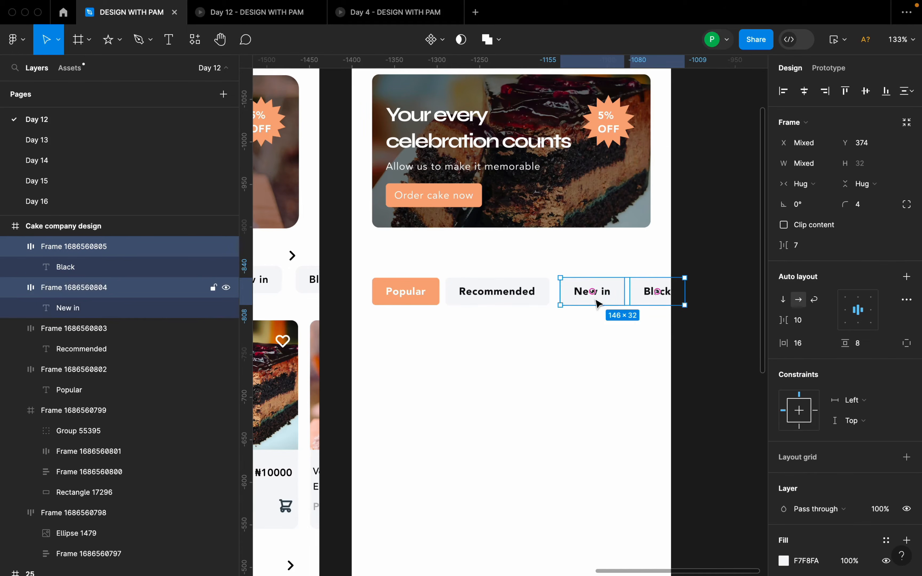
pyautogui.keyDown('shift'); pyautogui.click(512, 301); pyautogui.keyUp('shift')
pyautogui.keyDown('shift'); pyautogui.click(389, 297); pyautogui.keyUp('shift')
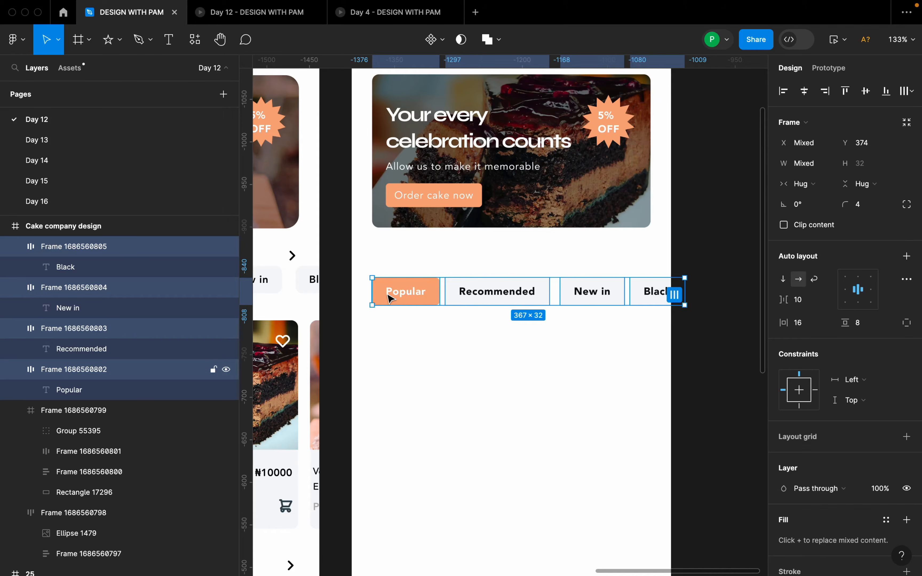
pyautogui.hotkey('shift', 'a')
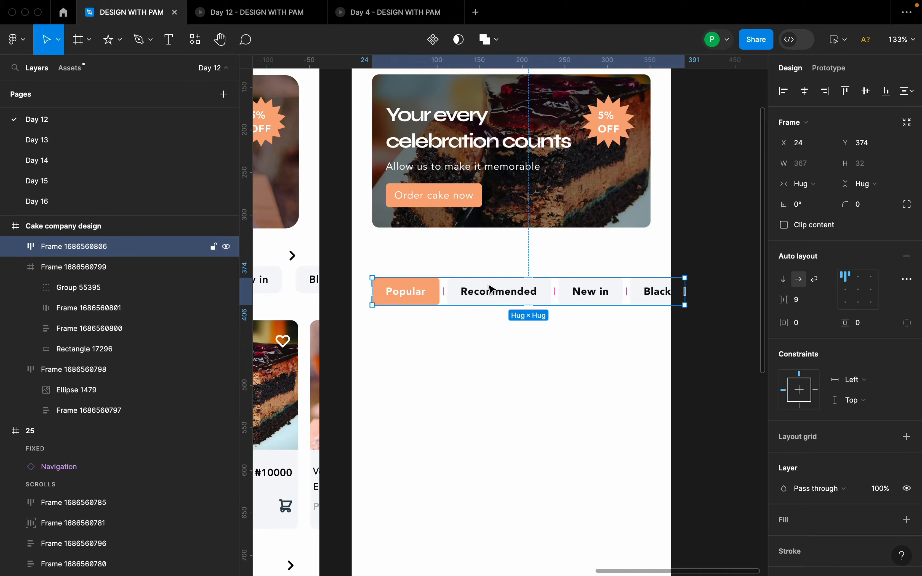
pyautogui.click(808, 304)
pyautogui.write('12')
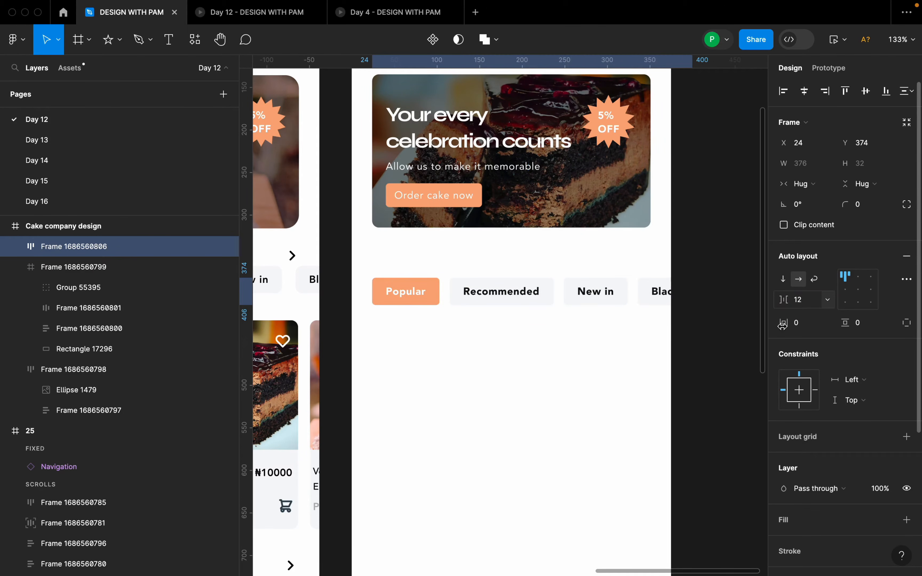
pyautogui.click(724, 352)
# - Toggle Clip content off and back on for the Cake company frame
pyautogui.scroll(-5, 699, 337)
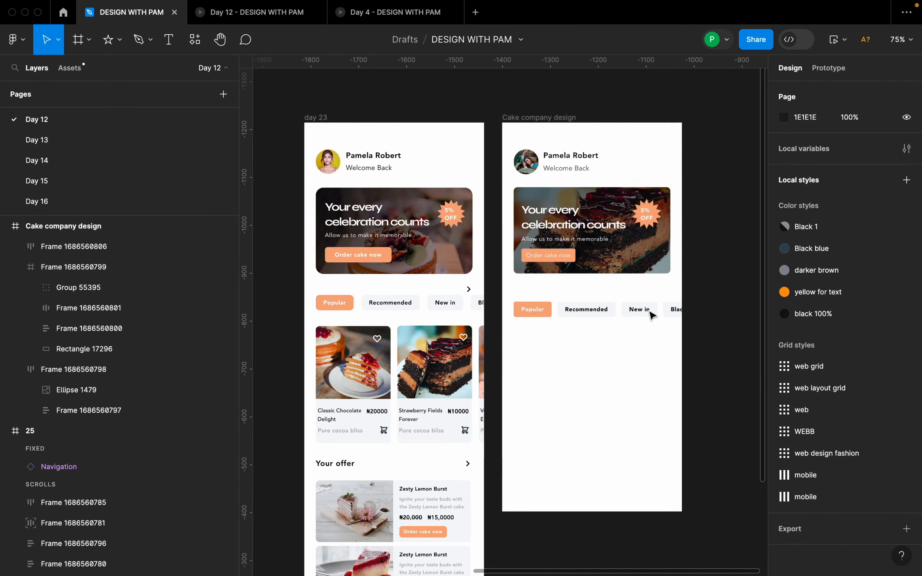
pyautogui.click(543, 118)
pyautogui.scroll(4, 706, 313)
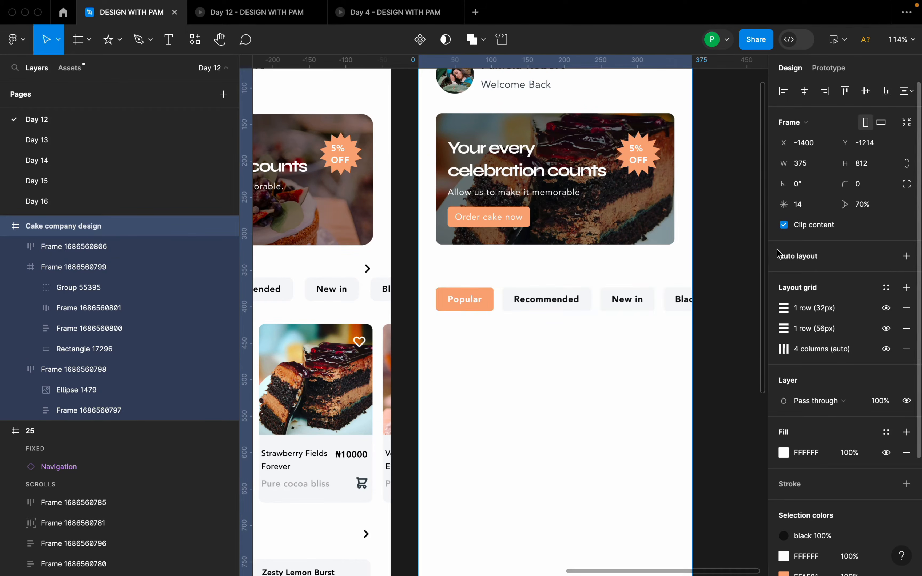
pyautogui.click(783, 225)
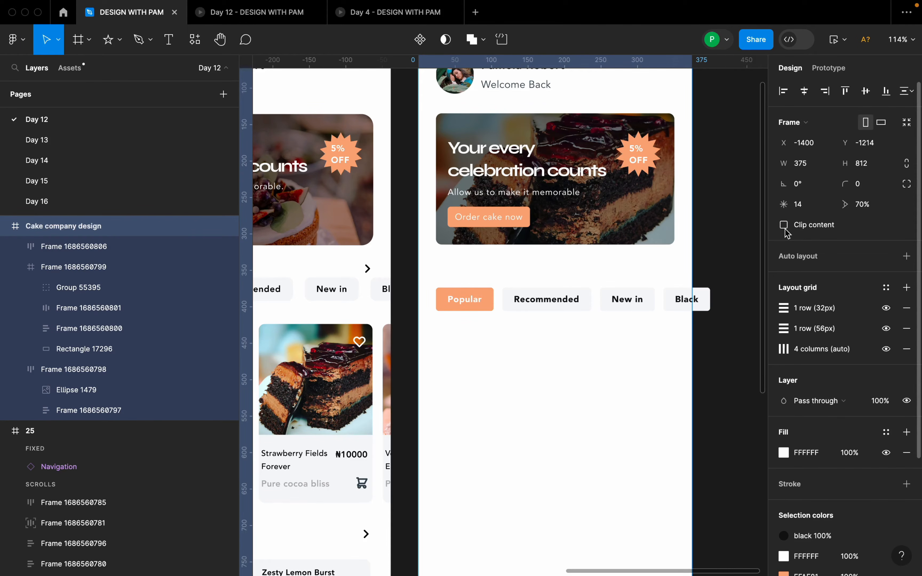
pyautogui.click(783, 224)
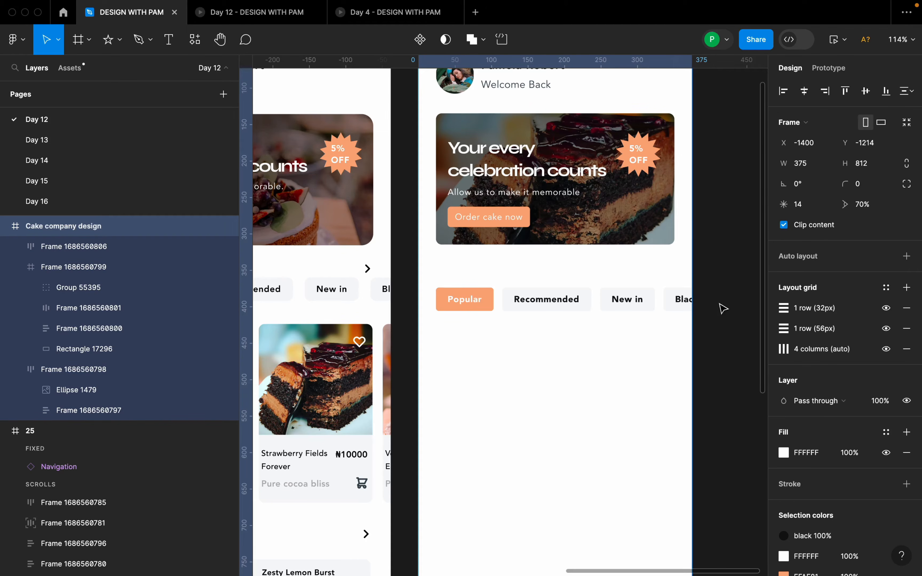
pyautogui.scroll(-5, 688, 311)
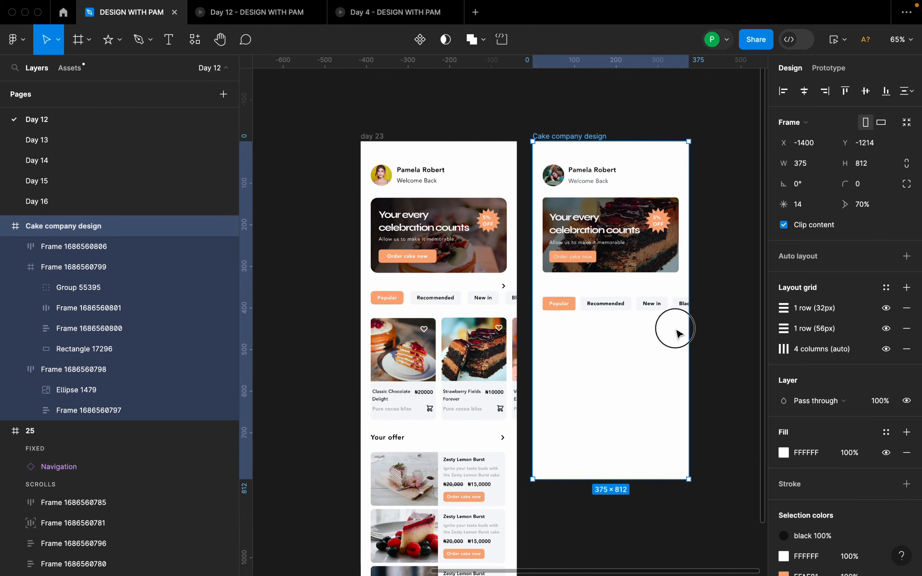
pyautogui.click(730, 290)
pyautogui.scroll(4, 730, 290)
pyautogui.scroll(-2, 729, 290)
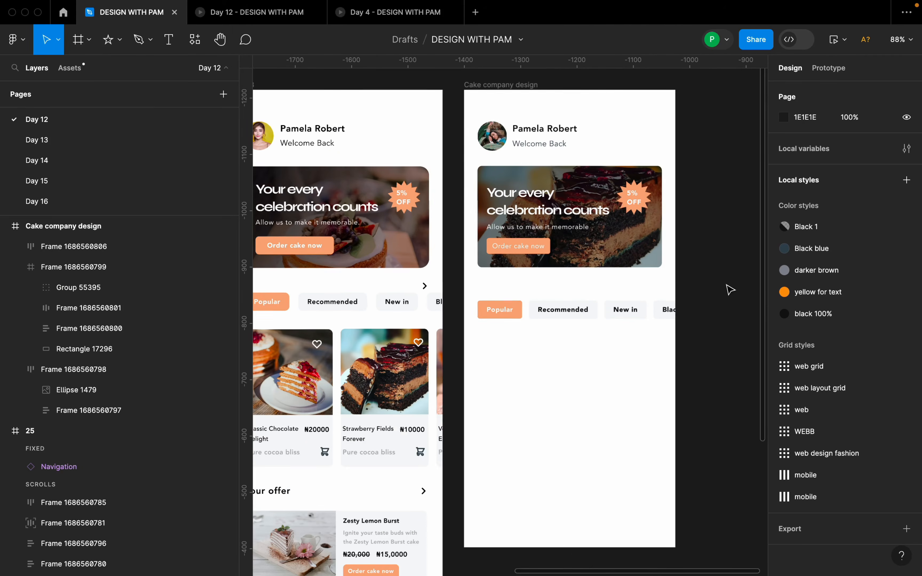
# - Move the nested right chevron to the tab row's right end at X 336
pyautogui.doubleClick(425, 286)
pyautogui.doubleClick(425, 287)
pyautogui.scroll(4, 425, 286)
pyautogui.doubleClick(425, 287)
pyautogui.click(423, 287)
pyautogui.moveTo(421, 284); pyautogui.dragTo(714, 283)
# - Set 18 spacing between the cake banner and the chevron
pyautogui.click(661, 229)
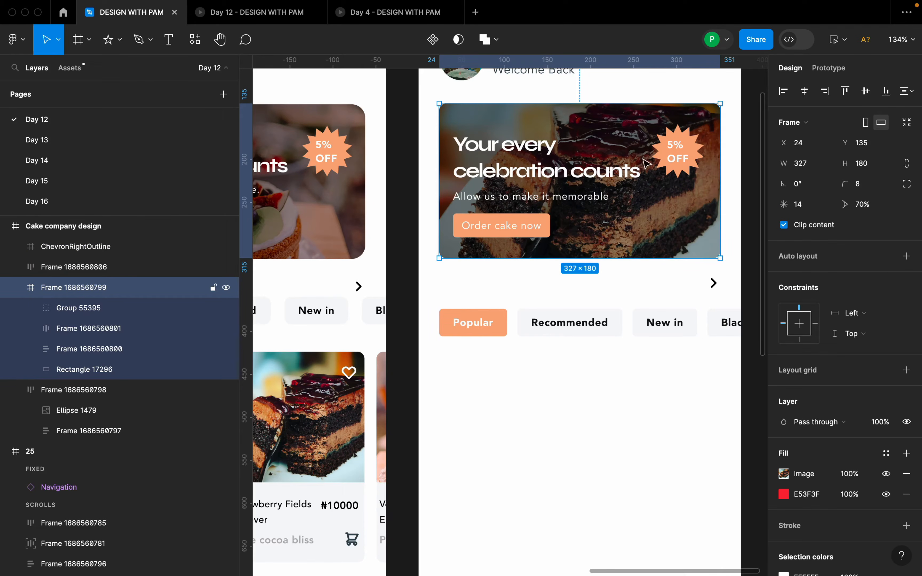
pyautogui.keyDown('shift'); pyautogui.click(711, 287); pyautogui.keyUp('shift')
pyautogui.click(804, 251)
pyautogui.press('Return')
pyautogui.click(691, 343)
# - Set 16 spacing between the chevron and the tab row
pyautogui.click(688, 326)
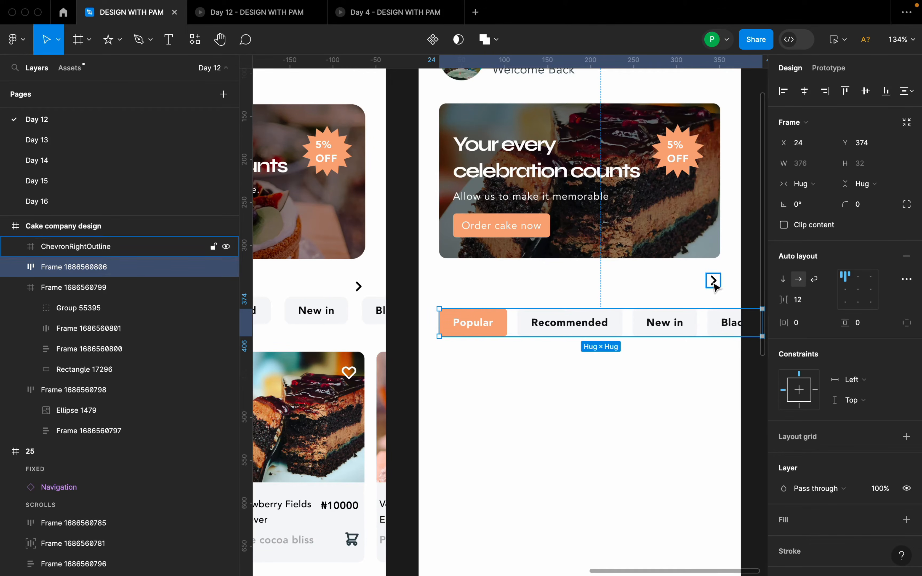
pyautogui.keyDown('shift'); pyautogui.click(713, 284); pyautogui.keyUp('shift')
pyautogui.click(805, 248)
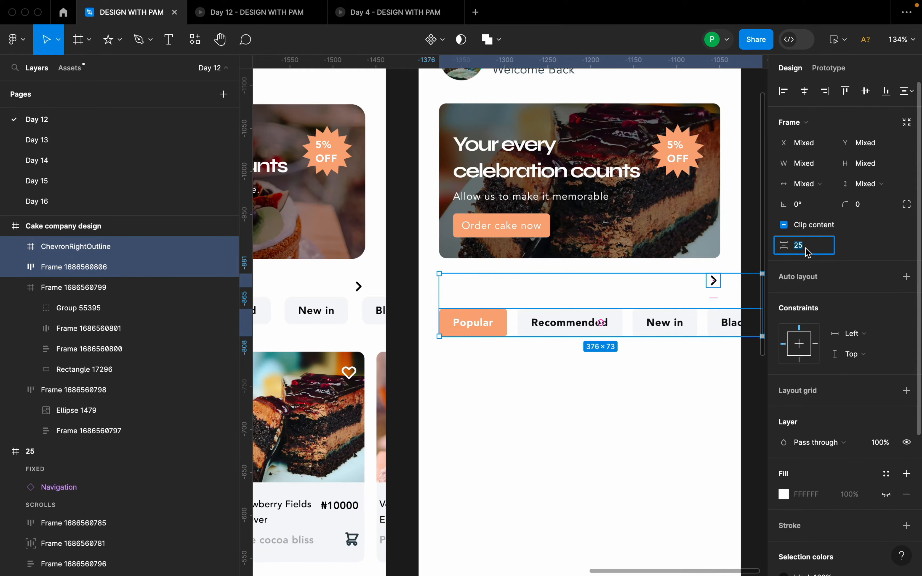
pyautogui.write('16')
pyautogui.press('Return')
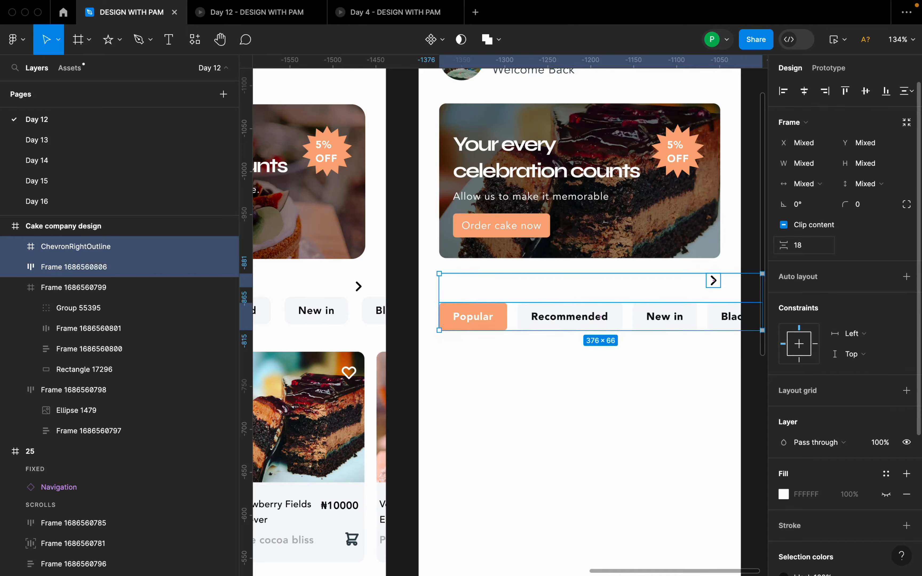
pyautogui.click(698, 380)
pyautogui.scroll(-5, 602, 328)
# - Draw a new frame below the tab row sized 156 wide by 244 high
pyautogui.scroll(2, 593, 360)
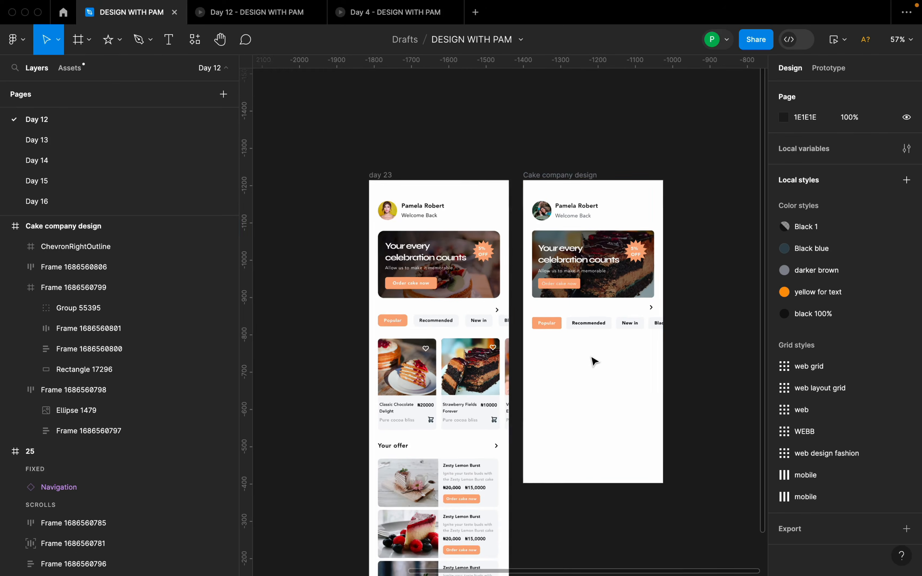
pyautogui.scroll(-2, 592, 359)
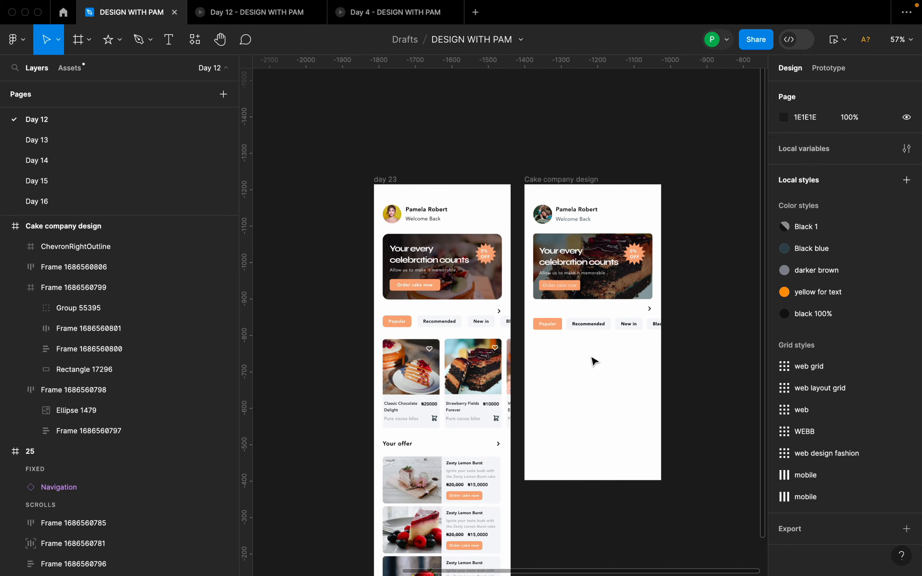
pyautogui.scroll(2, 594, 360)
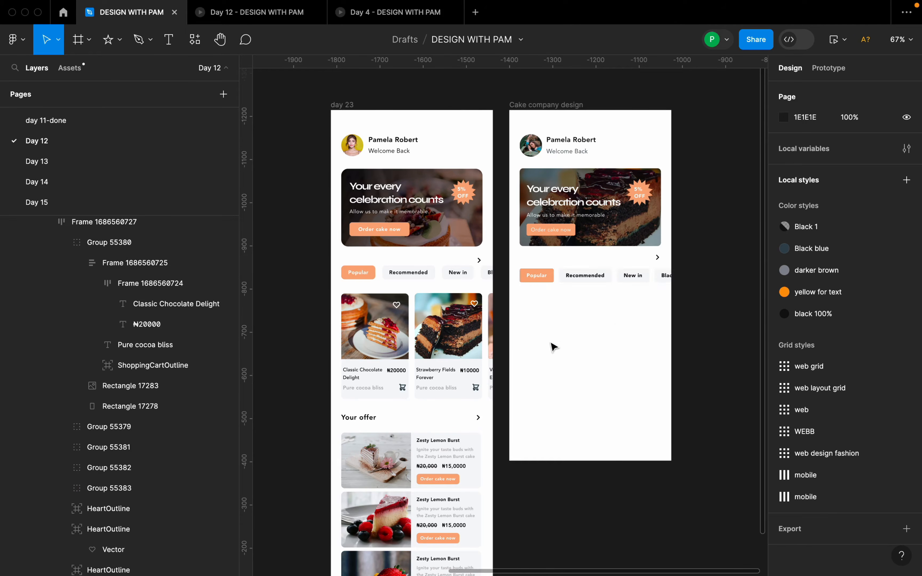
pyautogui.click(388, 347)
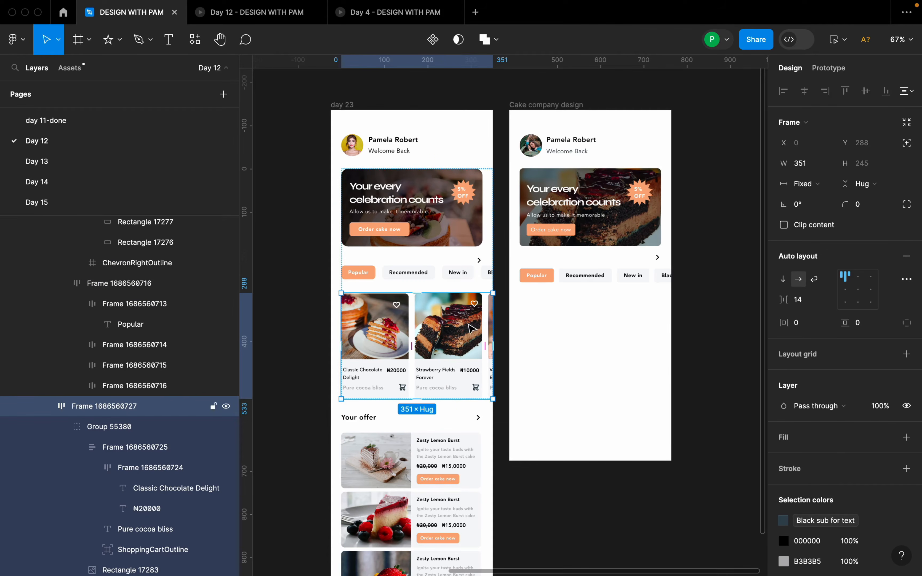
pyautogui.click(504, 330)
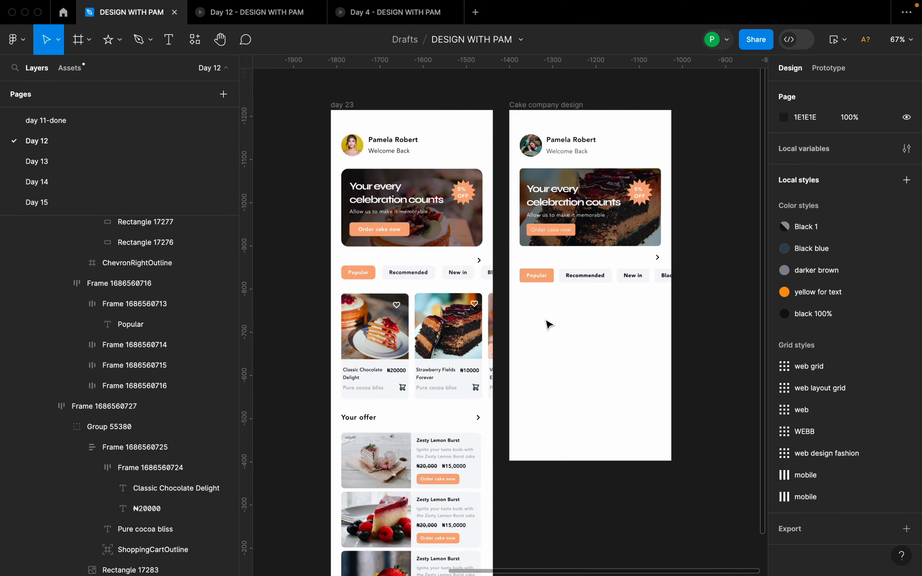
pyautogui.press('f')
pyautogui.moveTo(519, 295)
pyautogui.mouseDown()
pyautogui.moveTo(551, 354)
pyautogui.moveTo(591, 370)
pyautogui.moveTo(585, 379)
pyautogui.mouseUp()
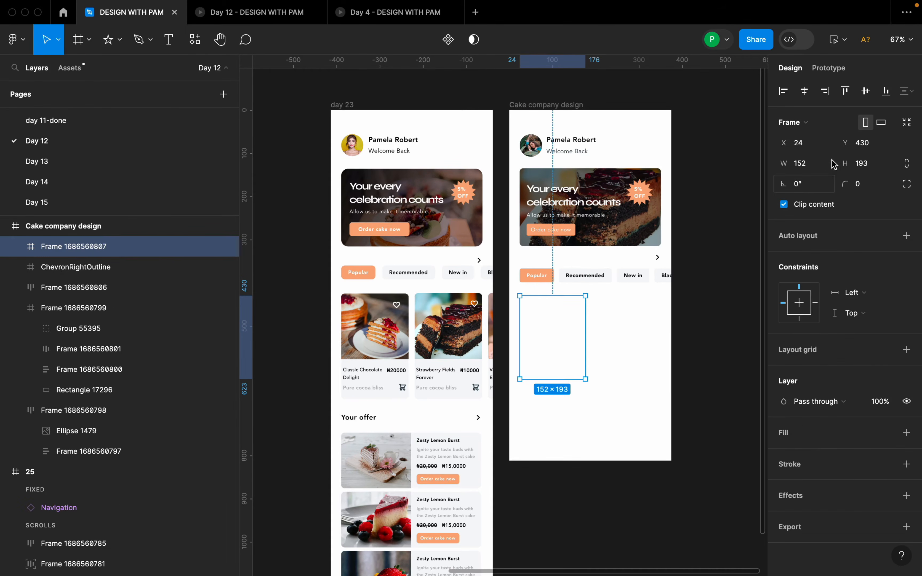
pyautogui.click(810, 171)
pyautogui.press('Return')
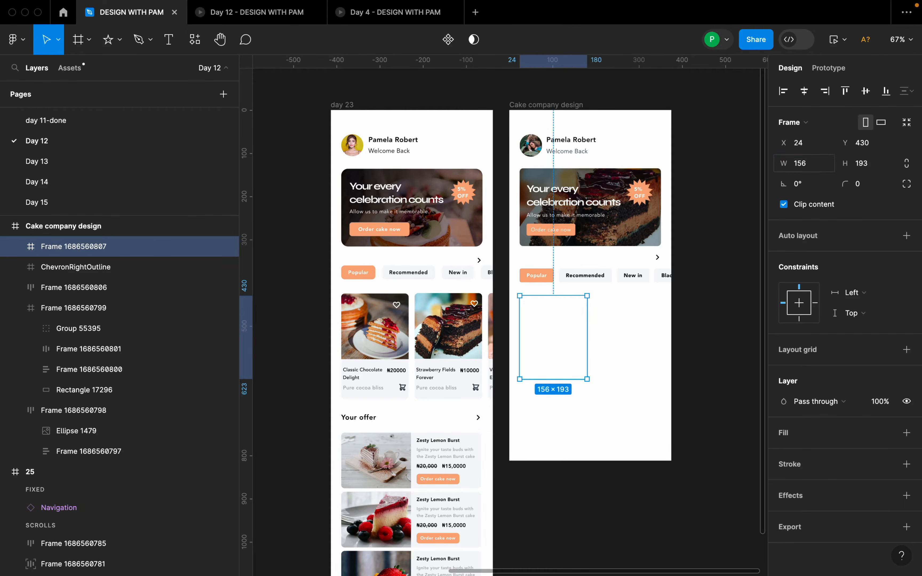
pyautogui.click(868, 169)
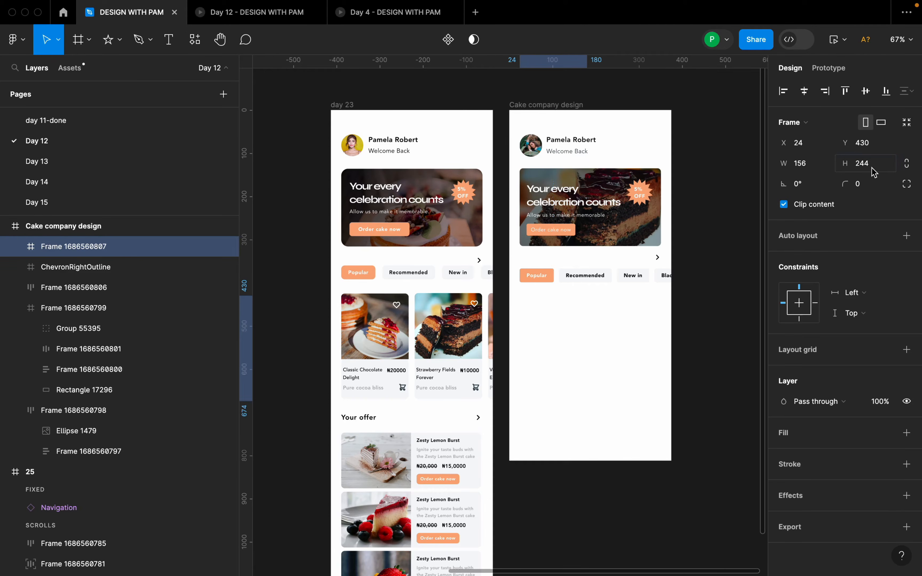
pyautogui.press('Return')
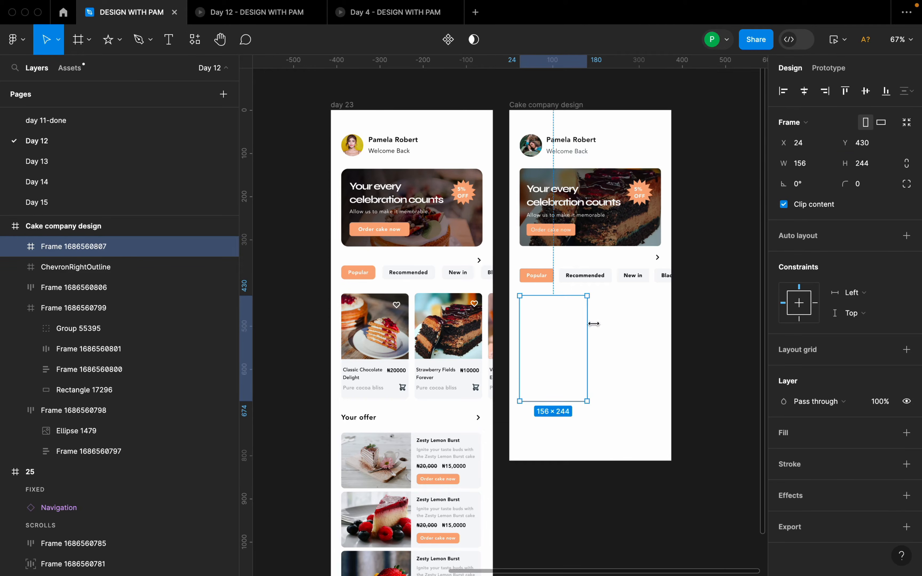
# - Give the new frame a FAFAFA fill
pyautogui.click(904, 434)
pyautogui.click(783, 453)
pyautogui.click(809, 454)
pyautogui.write('fafaf')
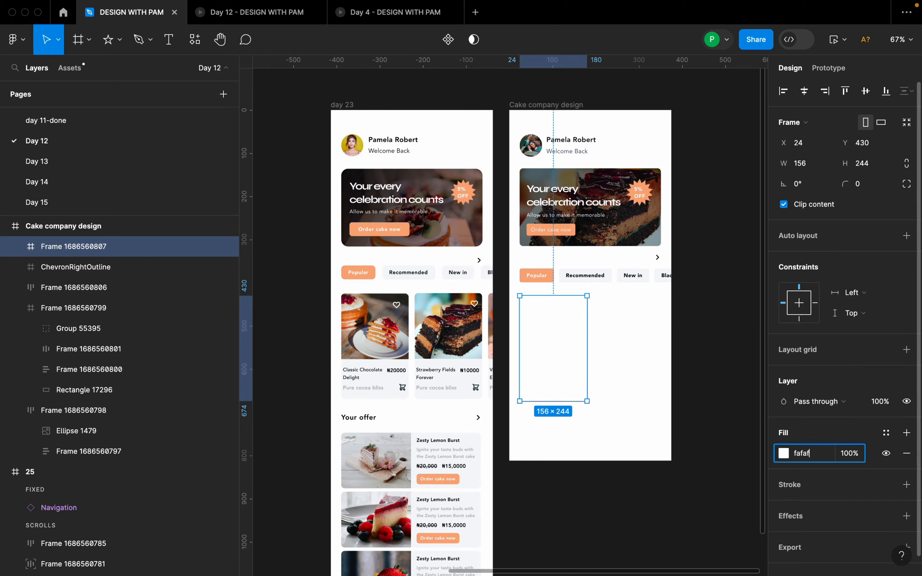
pyautogui.write('a')
pyautogui.press('Return')
# - Set the card frame's corner radius to 8
pyautogui.click(660, 397)
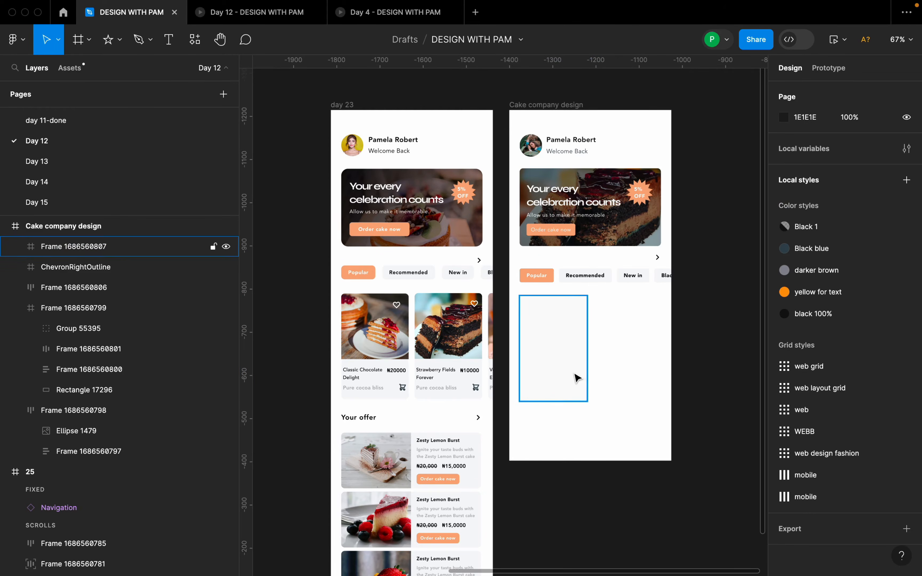
pyautogui.scroll(3, 585, 372)
pyautogui.scroll(-2, 595, 365)
pyautogui.click(575, 350)
pyautogui.click(861, 186)
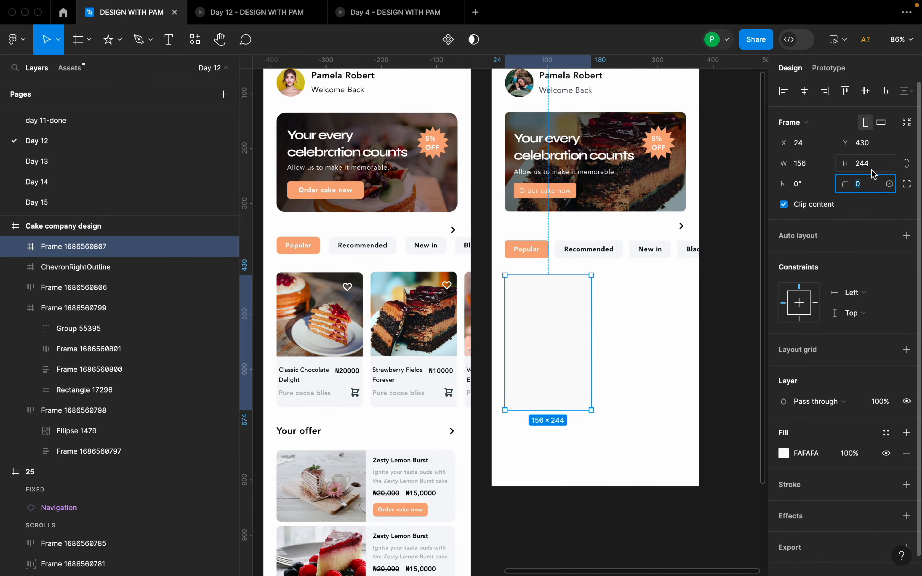
pyautogui.write('8')
pyautogui.press('Return')
pyautogui.press('Escape')
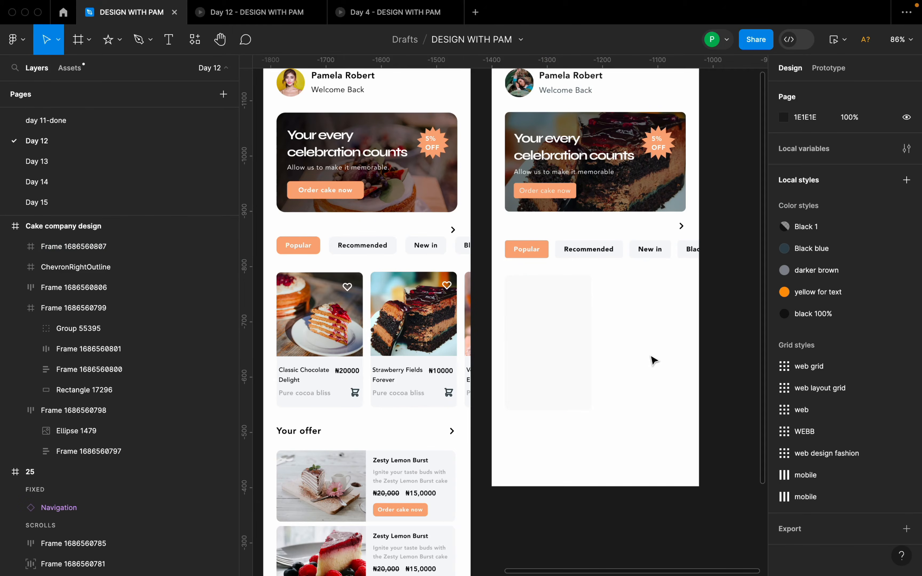
pyautogui.click(551, 344)
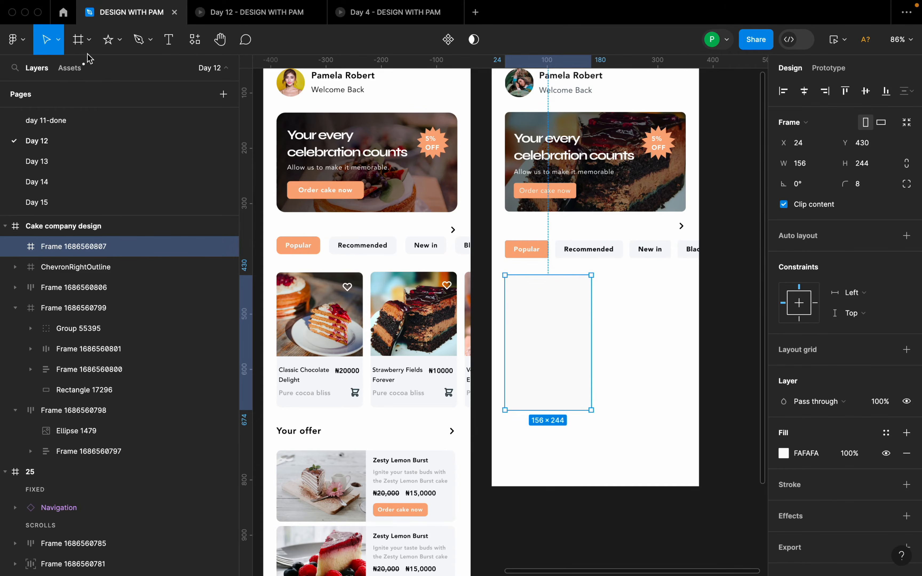
# - Draw a rectangle across the top of the card as the image placeholder
pyautogui.click(119, 43)
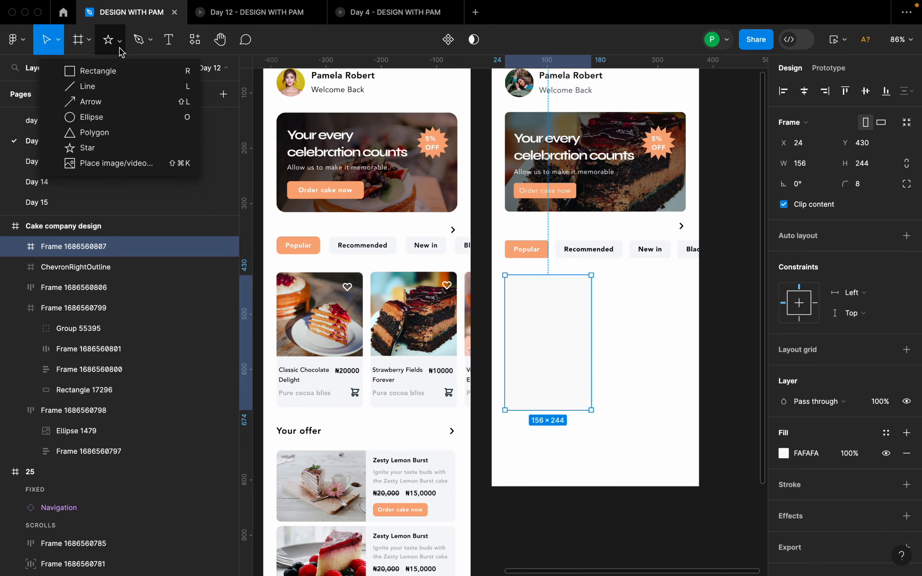
pyautogui.click(114, 72)
pyautogui.moveTo(505, 276)
pyautogui.mouseDown()
pyautogui.moveTo(530, 353)
pyautogui.moveTo(590, 355)
pyautogui.moveTo(573, 345)
pyautogui.moveTo(578, 360)
pyautogui.mouseUp()
pyautogui.scroll(5, 591, 354)
pyautogui.scroll(-5, 574, 360)
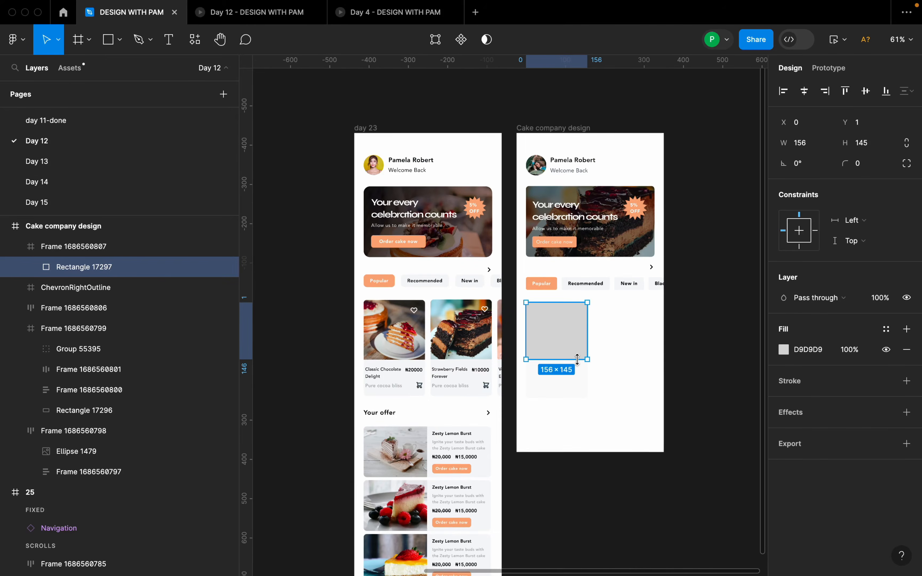
pyautogui.scroll(3, 594, 341)
pyautogui.scroll(-1, 601, 342)
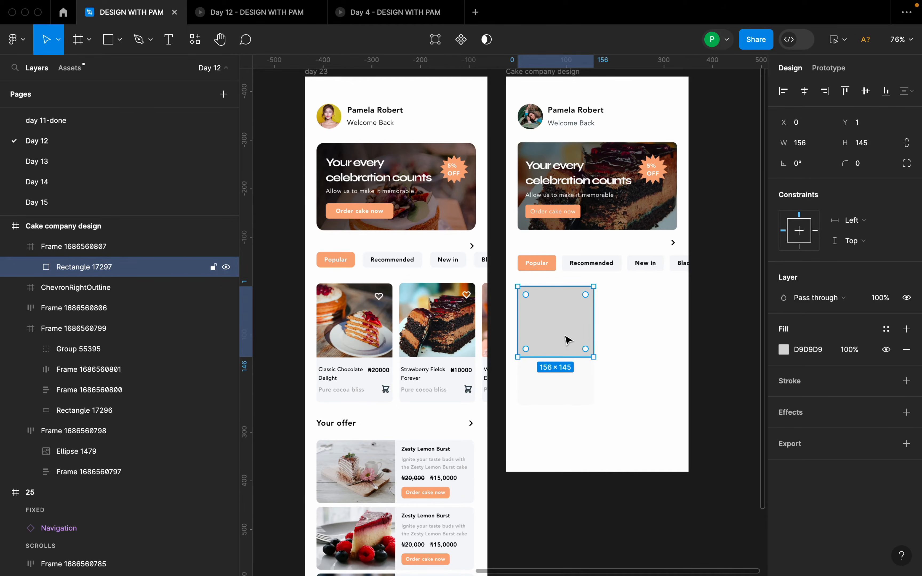
# - Launch the Pexels stock photo plugin from the rectangle's context menu
pyautogui.rightClick(562, 310)
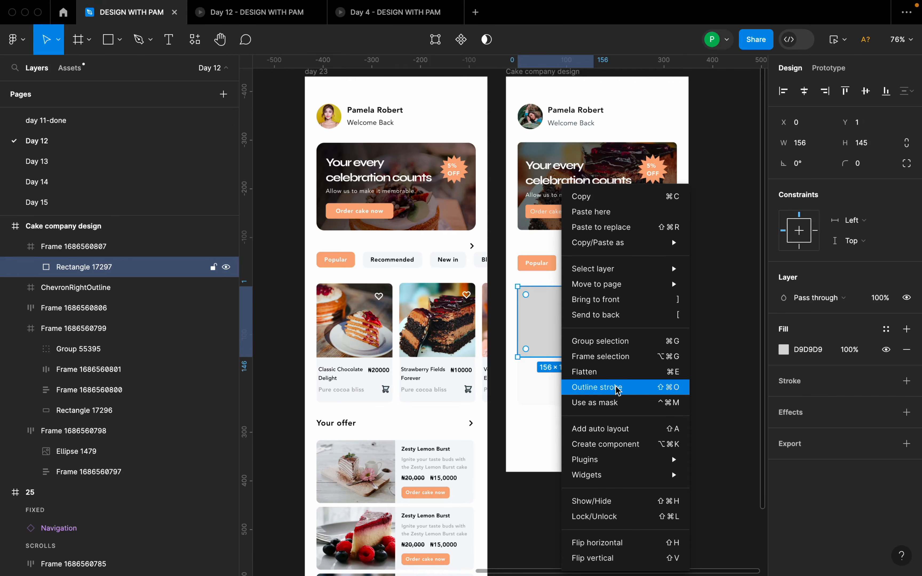
pyautogui.moveTo(611, 458)
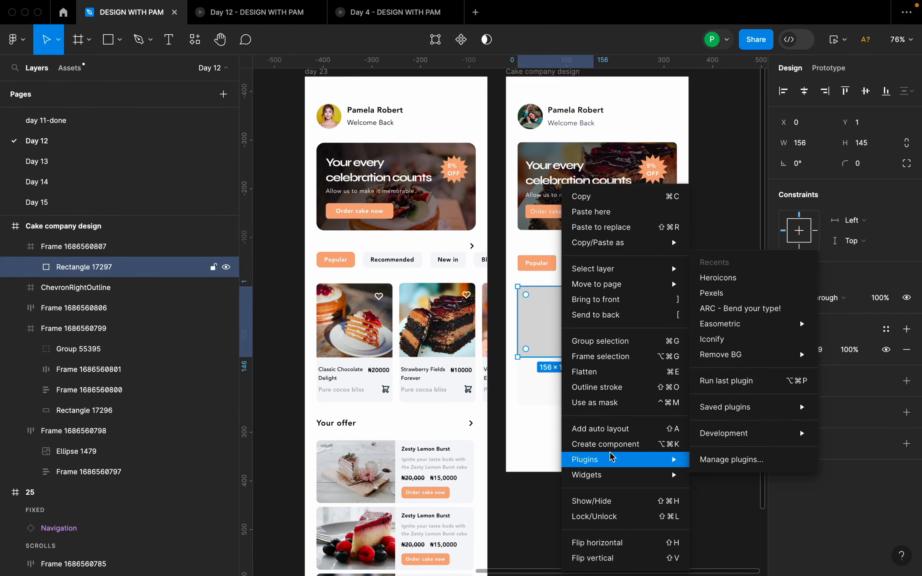
pyautogui.click(736, 293)
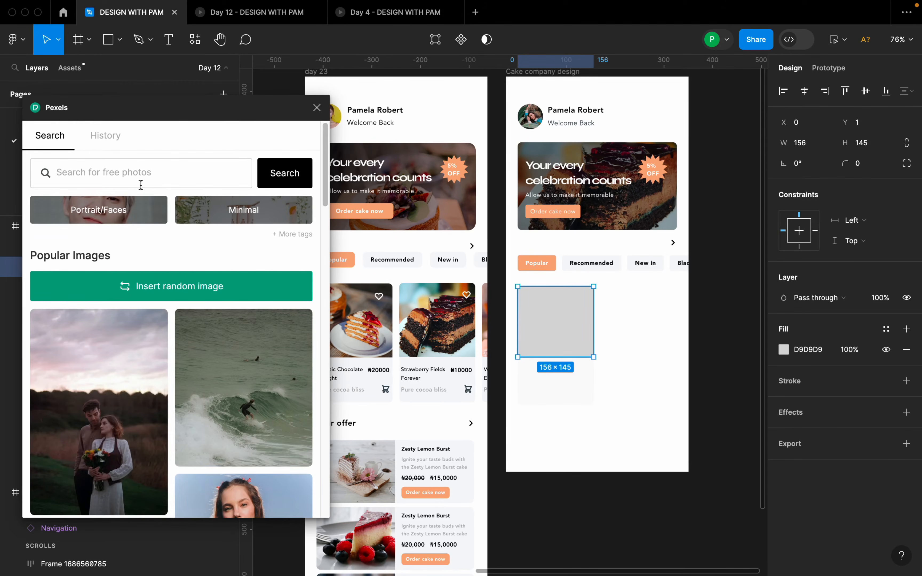
# - Search Pexels for 'cake' photos
pyautogui.click(148, 175)
pyautogui.write('cake')
pyautogui.press('Return')
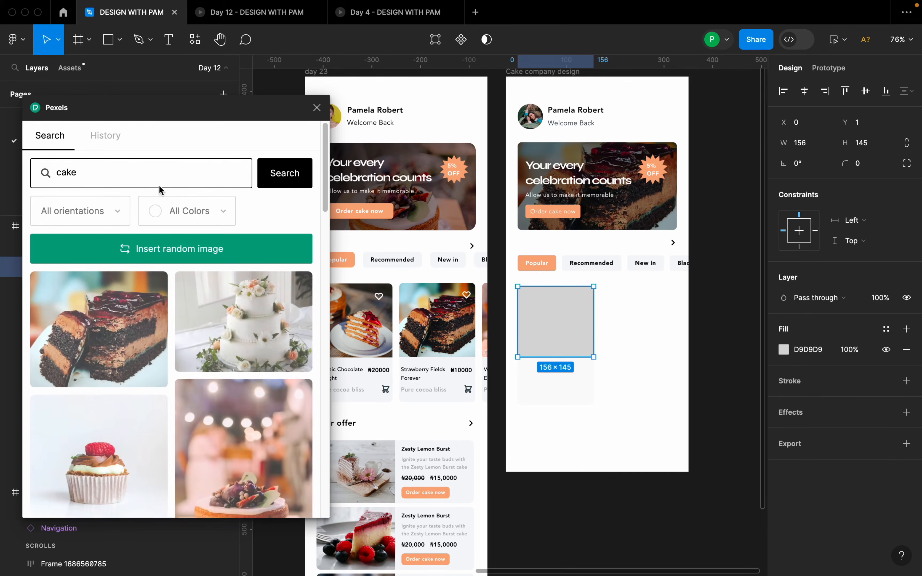
# - Drop the pink layered cake slice photo into the card's top rectangle
pyautogui.scroll(-8, 209, 399)
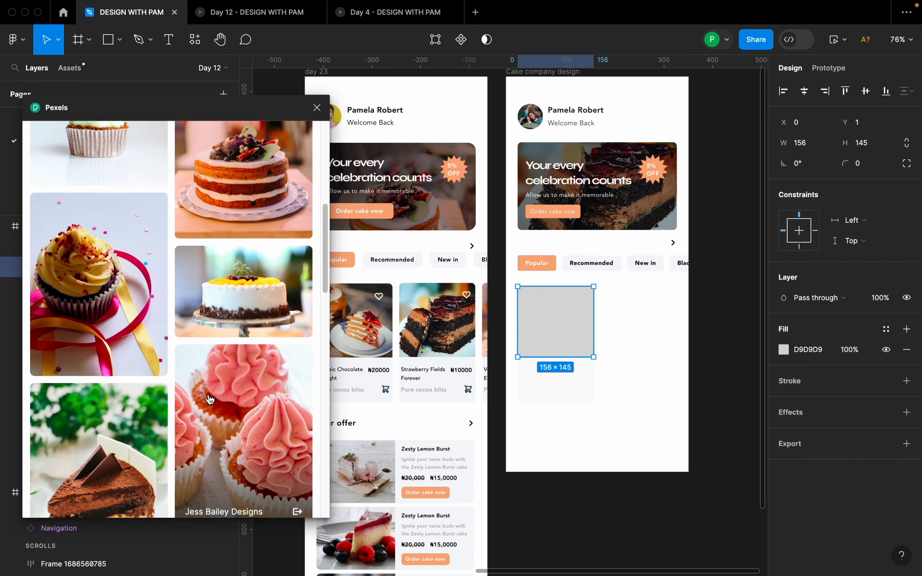
pyautogui.scroll(-6, 206, 394)
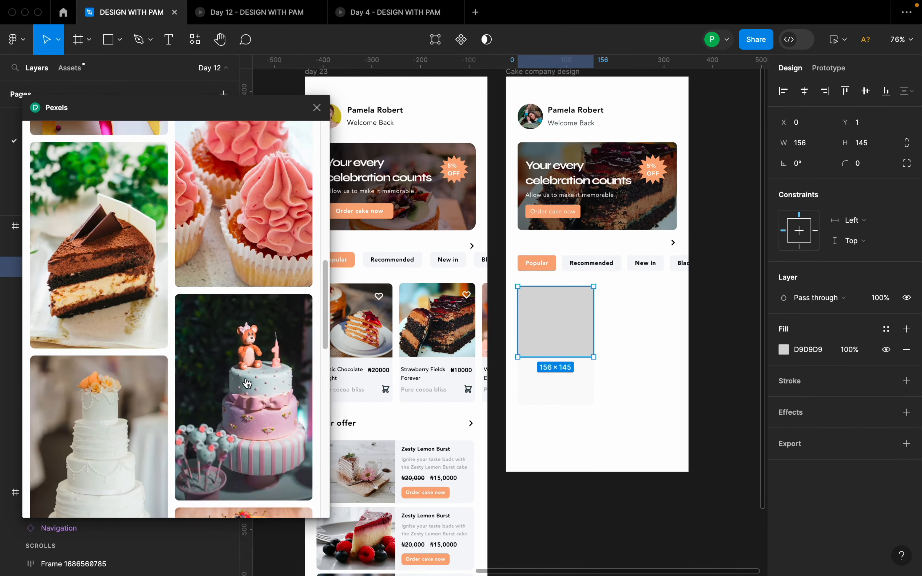
pyautogui.scroll(-9, 194, 398)
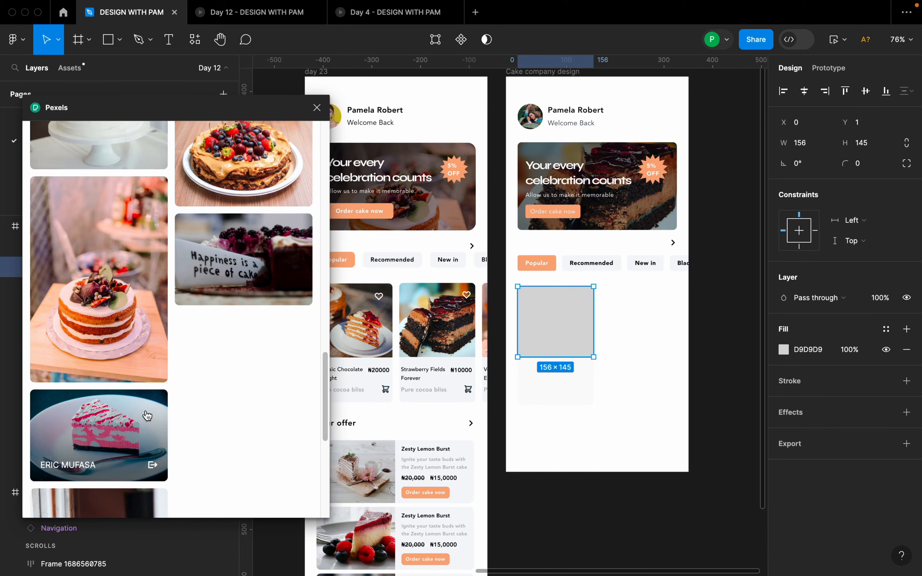
pyautogui.moveTo(145, 419); pyautogui.dragTo(556, 387)
pyautogui.scroll(-3, 576, 370)
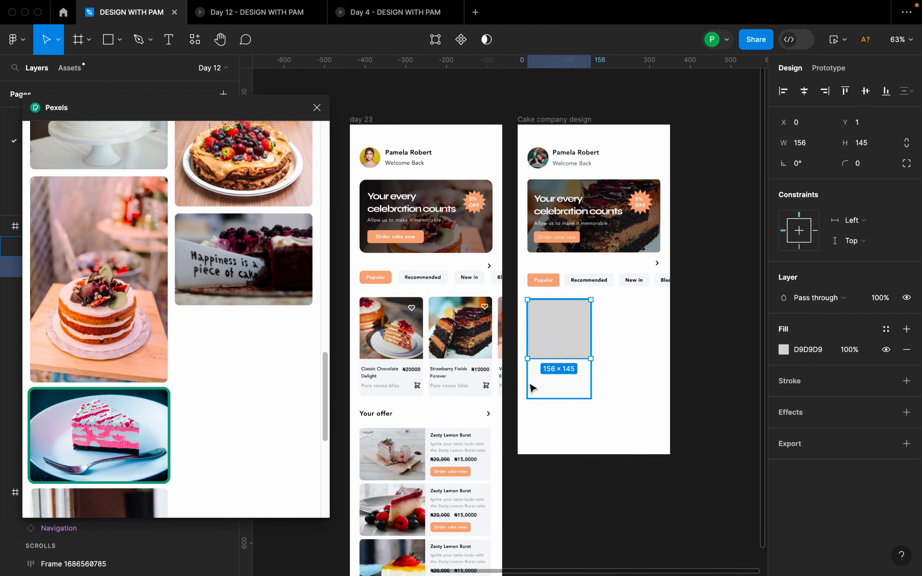
pyautogui.scroll(5, 414, 394)
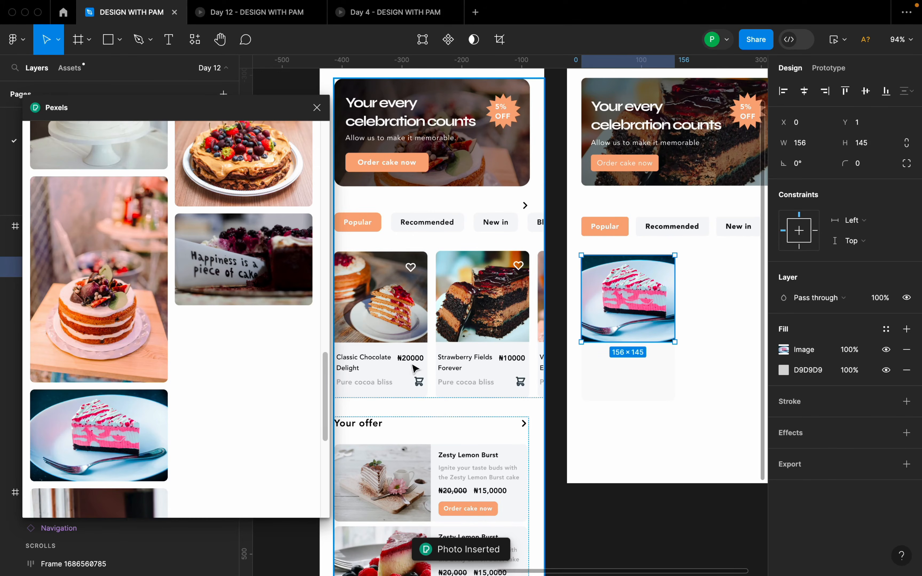
pyautogui.click(691, 391)
# - Close the plugin and set the card's background to F7F8FA using the eyedropper
pyautogui.click(317, 108)
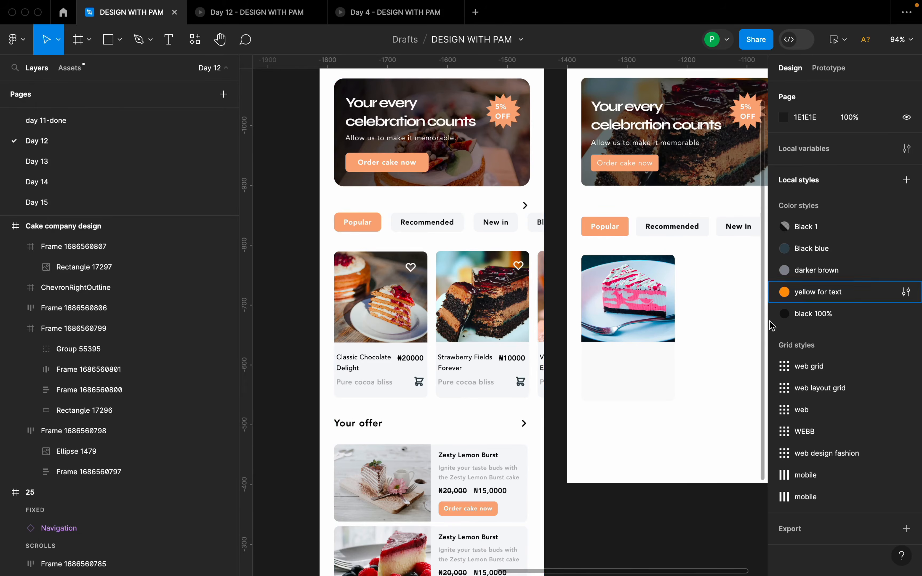
pyautogui.click(667, 356)
pyautogui.scroll(2, 709, 363)
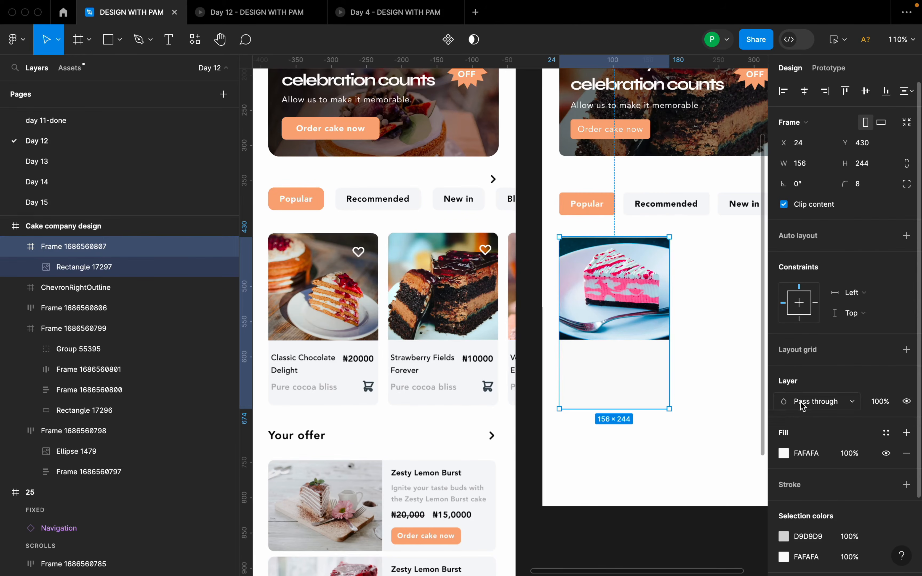
pyautogui.click(783, 453)
pyautogui.click(632, 423)
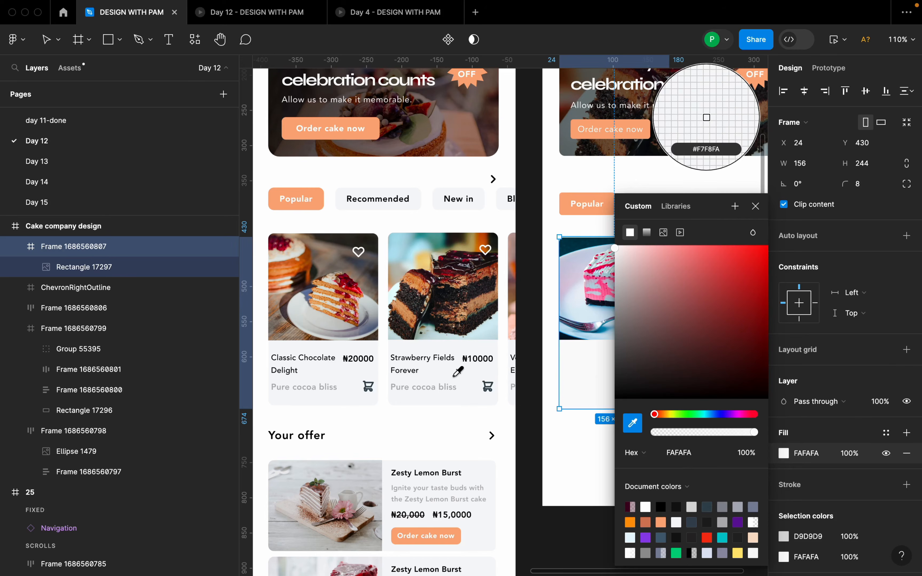
pyautogui.click(376, 372)
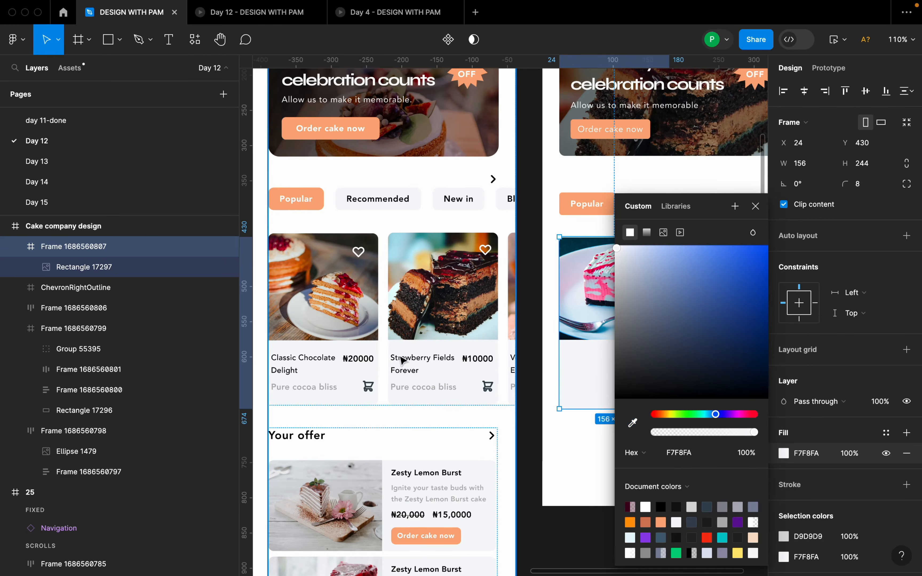
pyautogui.click(755, 205)
pyautogui.click(712, 291)
pyautogui.scroll(1, 626, 379)
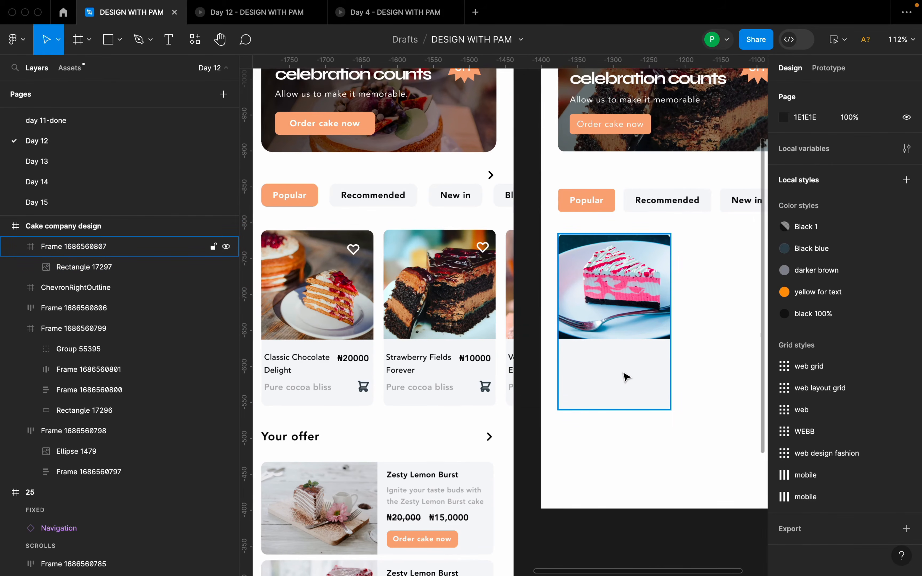
# - Add the title 'Classic Chocolate Delight' below the cake photo
pyautogui.press('t')
pyautogui.click(584, 357)
pyautogui.write('C')
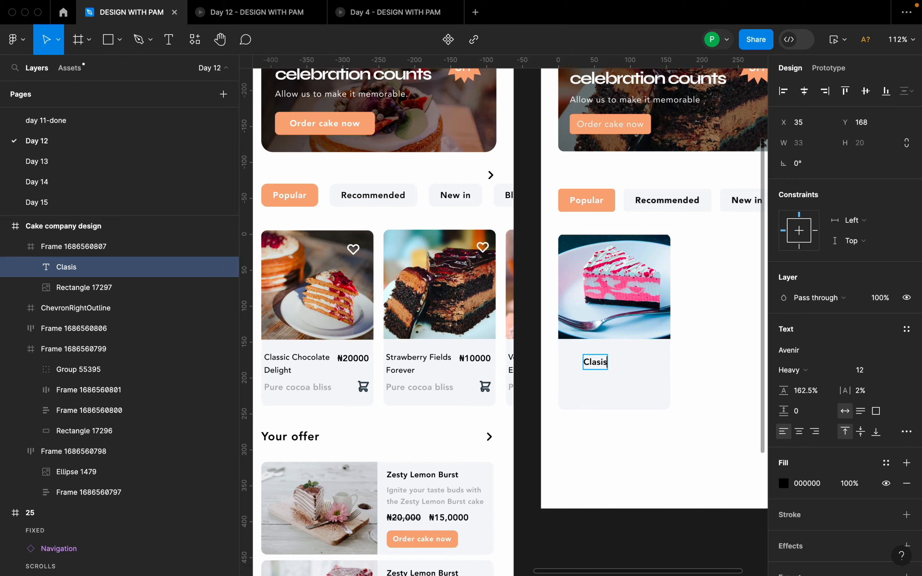
pyautogui.write('lassic Choco')
pyautogui.write('late')
pyautogui.press('BackSpace')
pyautogui.write('te ')
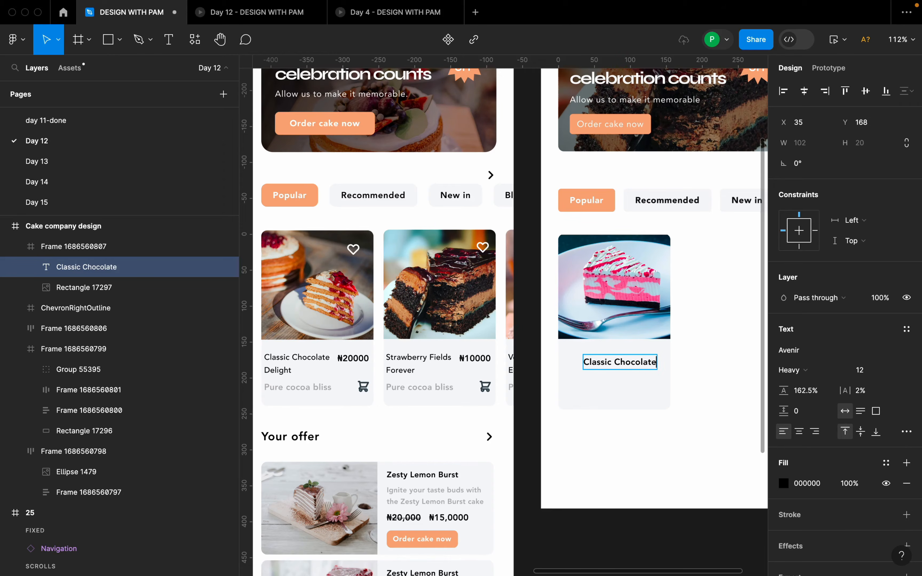
pyautogui.write('De')
pyautogui.press('Escape')
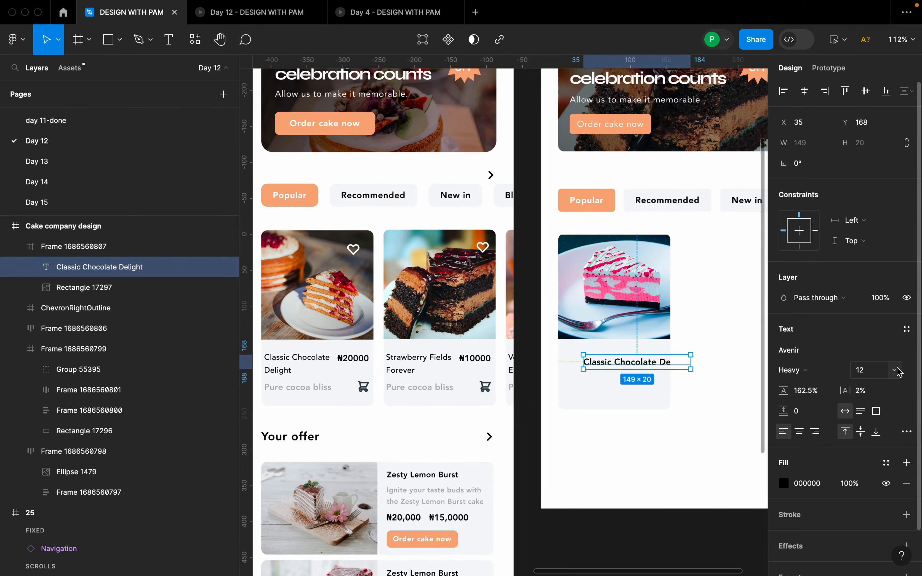
# - Set the title's font to Medium weight, size 11
pyautogui.click(794, 369)
pyautogui.click(803, 354)
pyautogui.click(894, 370)
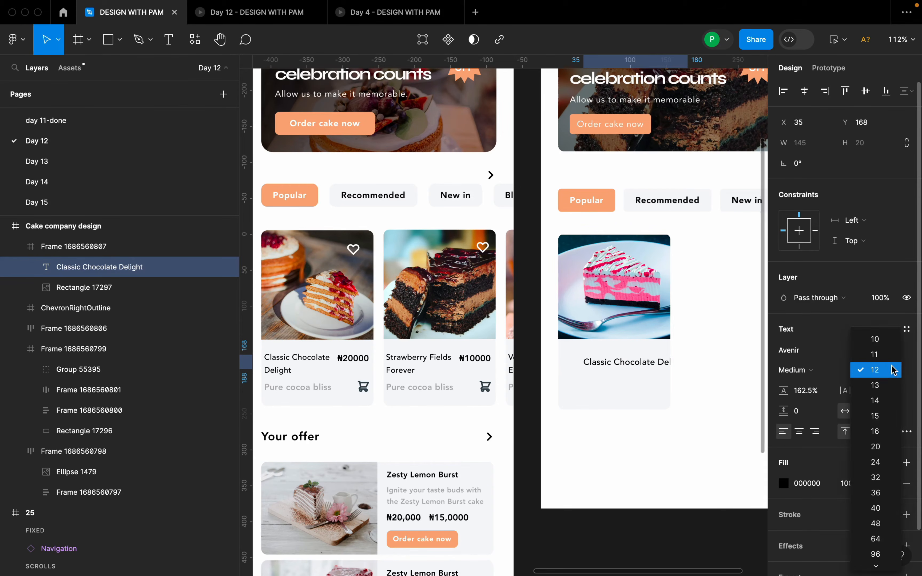
pyautogui.click(887, 353)
# - Narrow the title box to wrap onto two lines and nudge it just below the photo
pyautogui.moveTo(643, 364)
pyautogui.mouseDown()
pyautogui.moveTo(617, 354)
pyautogui.moveTo(650, 356)
pyautogui.moveTo(634, 358)
pyautogui.mouseUp()
pyautogui.moveTo(605, 364); pyautogui.dragTo(615, 357)
pyautogui.scroll(6, 614, 357)
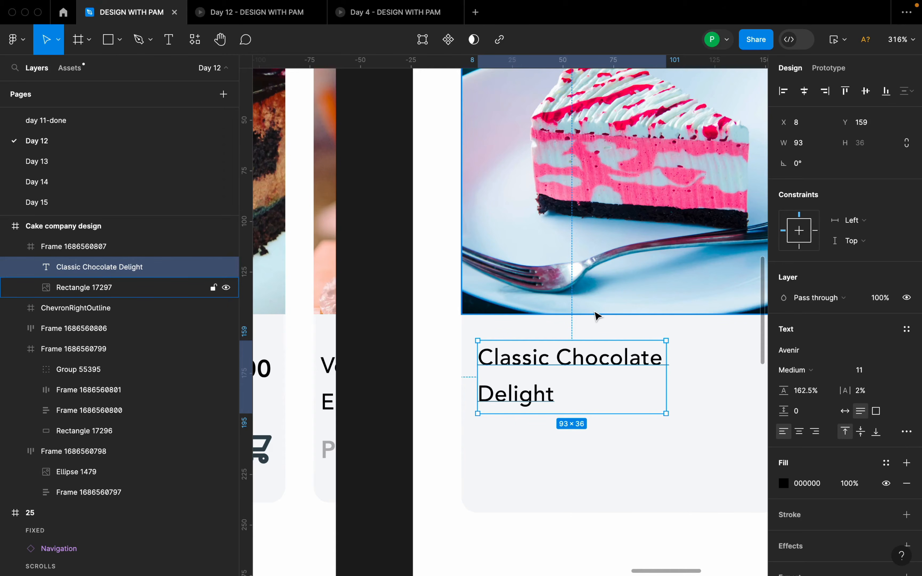
pyautogui.press('alt')
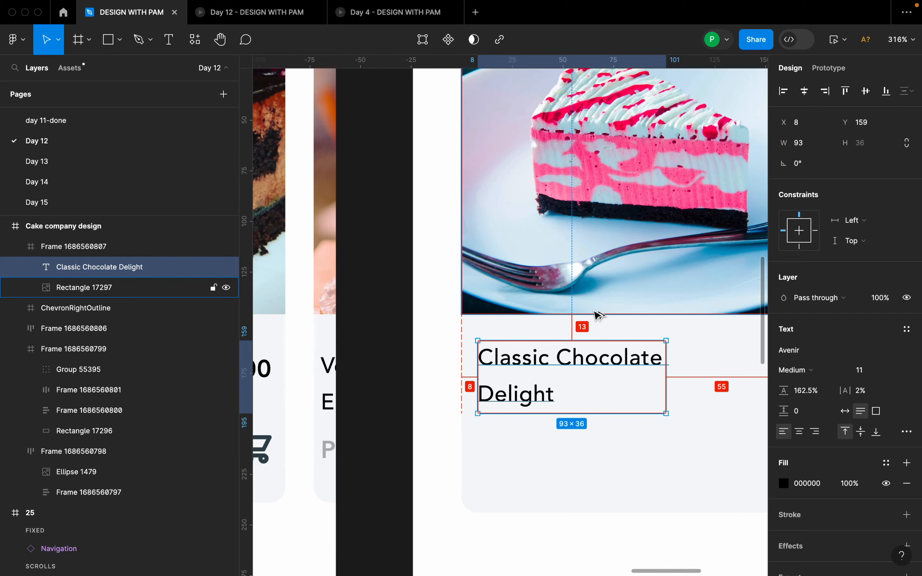
pyautogui.press('Up')
pyautogui.press('Up')
pyautogui.press('Up')
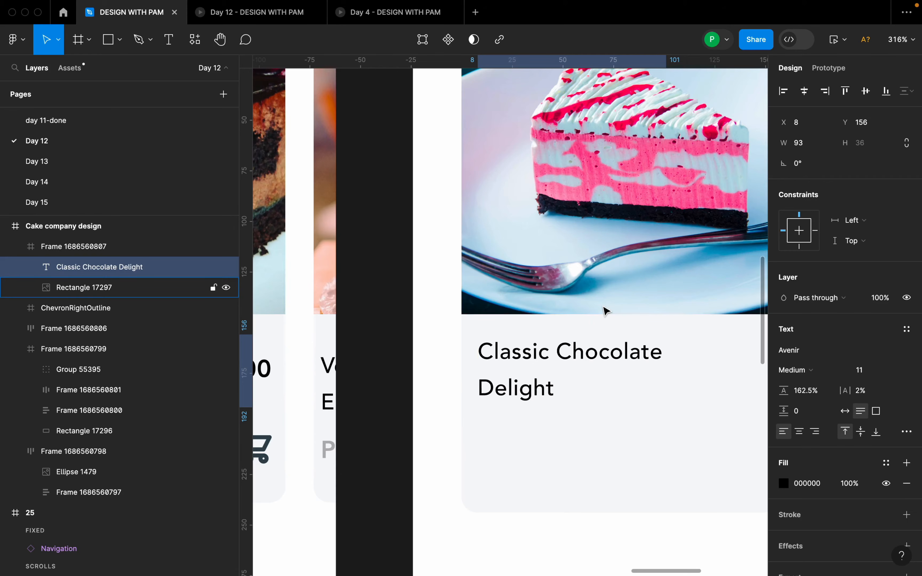
pyautogui.press('Up')
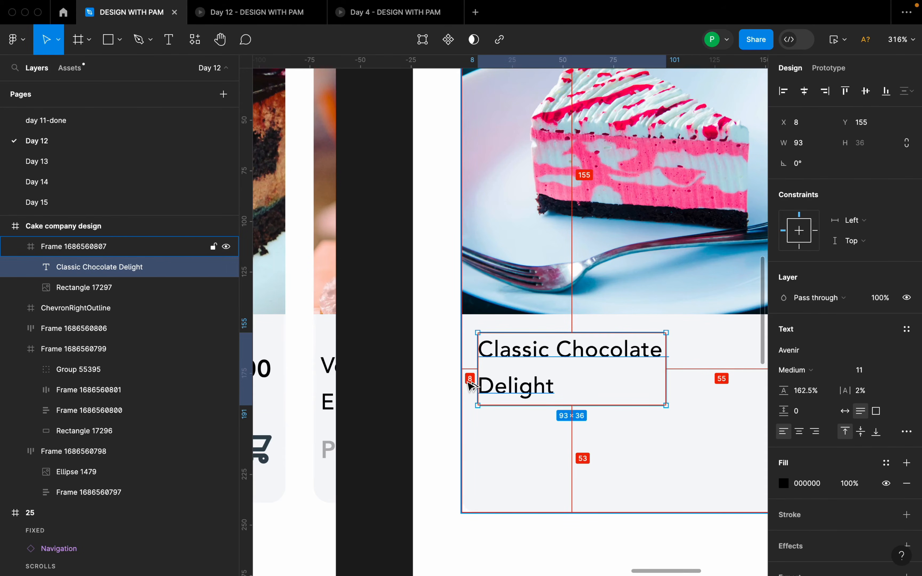
pyautogui.scroll(-5, 622, 371)
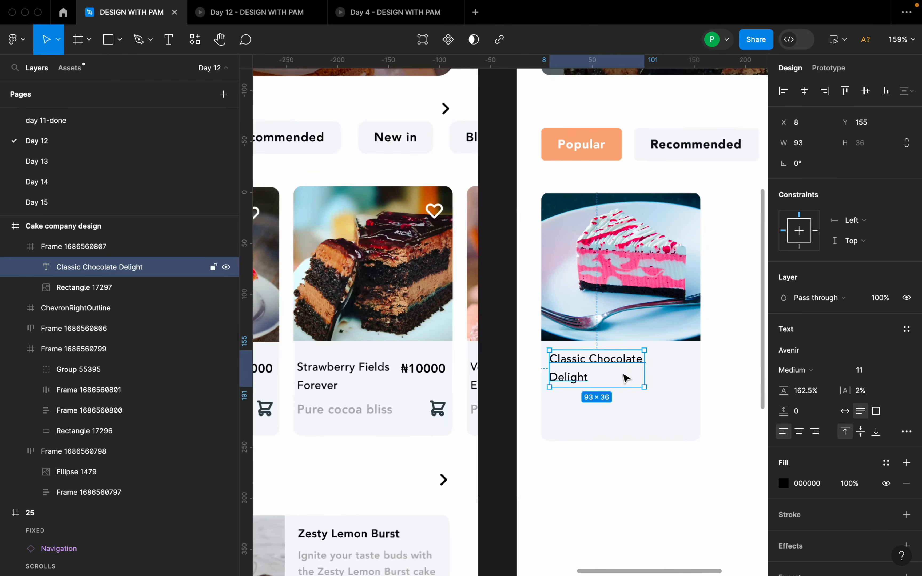
pyautogui.click(658, 398)
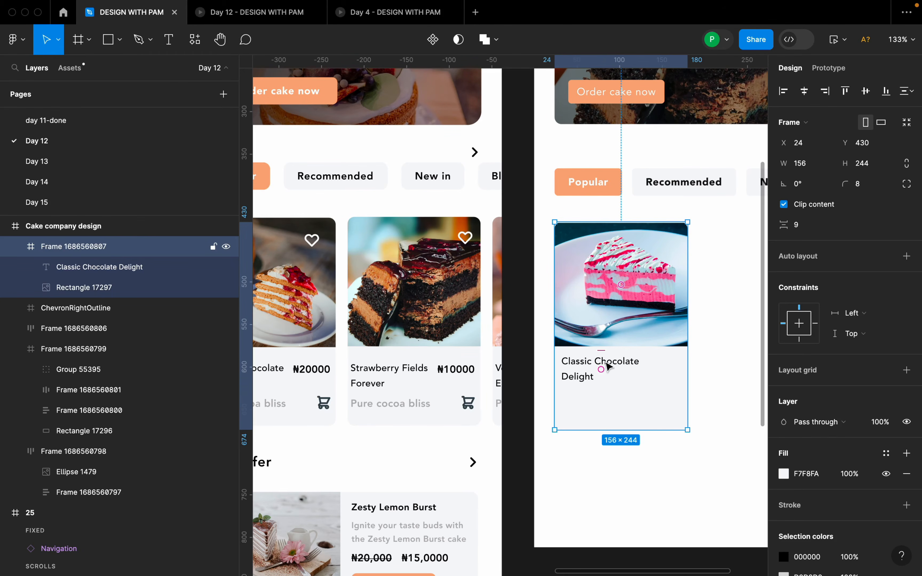
# - Duplicate the title into a ₦20000 price text and narrow its box to fit
pyautogui.click(609, 367)
pyautogui.moveTo(609, 367); pyautogui.dragTo(623, 406)
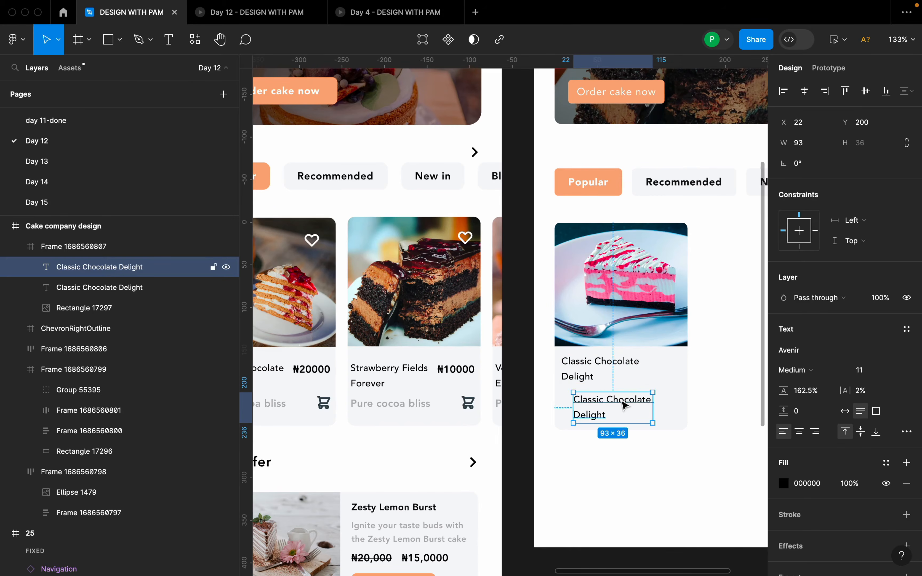
pyautogui.doubleClick(619, 401)
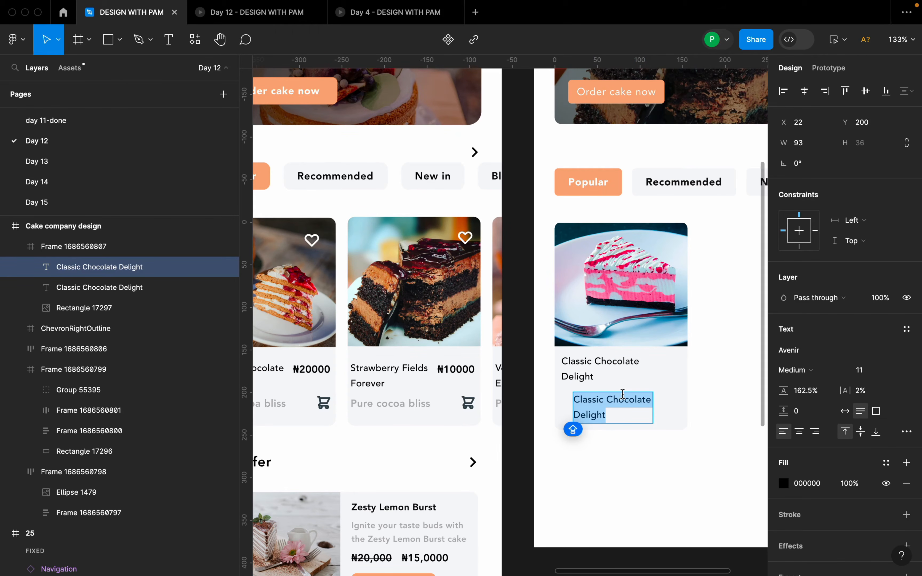
pyautogui.write('20000')
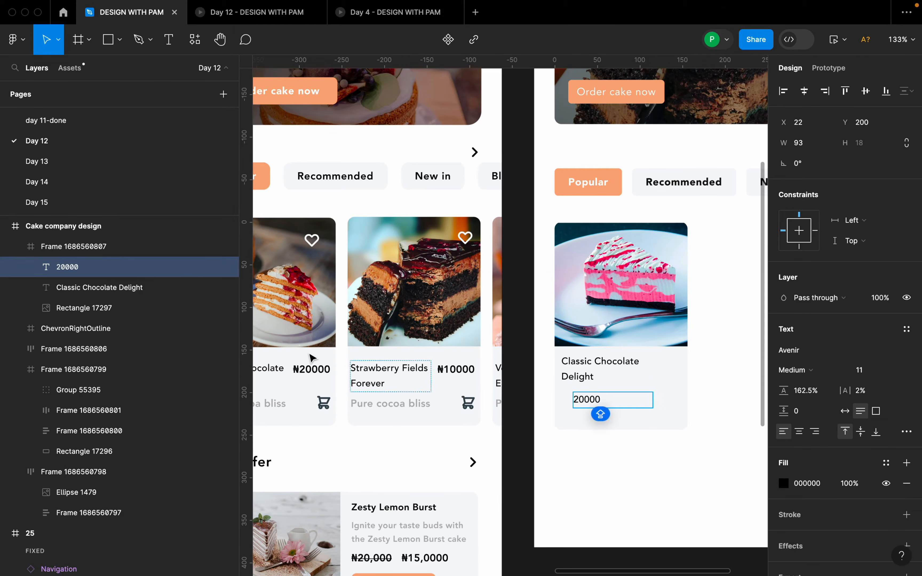
pyautogui.click(298, 369)
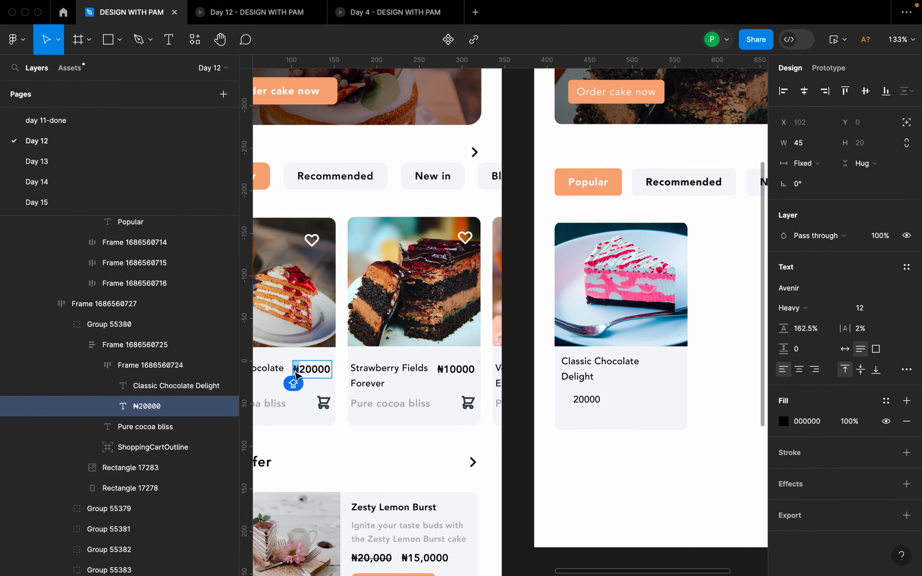
pyautogui.click(575, 399)
pyautogui.doubleClick(578, 402)
pyautogui.click(575, 401)
pyautogui.write('₦')
pyautogui.press('capslock')
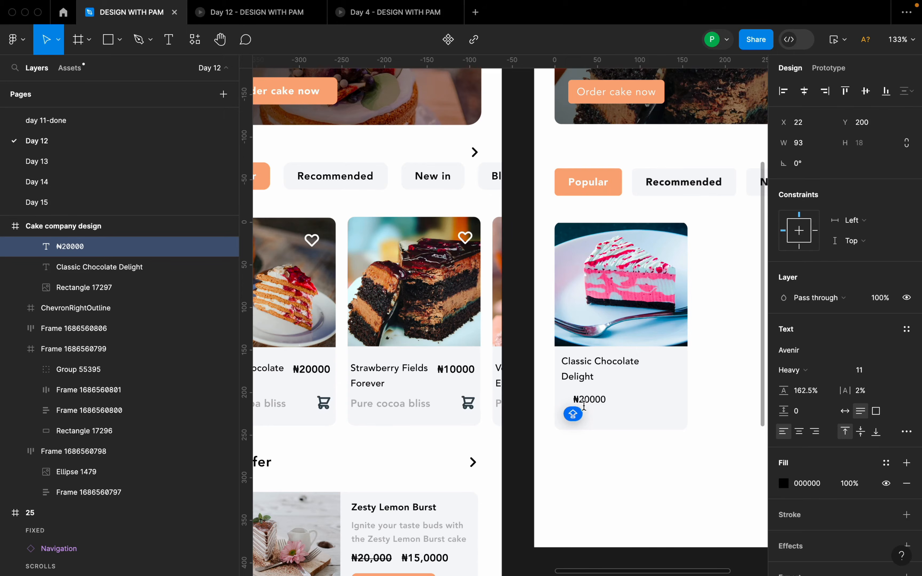
pyautogui.press('Escape')
pyautogui.moveTo(653, 400); pyautogui.dragTo(615, 399)
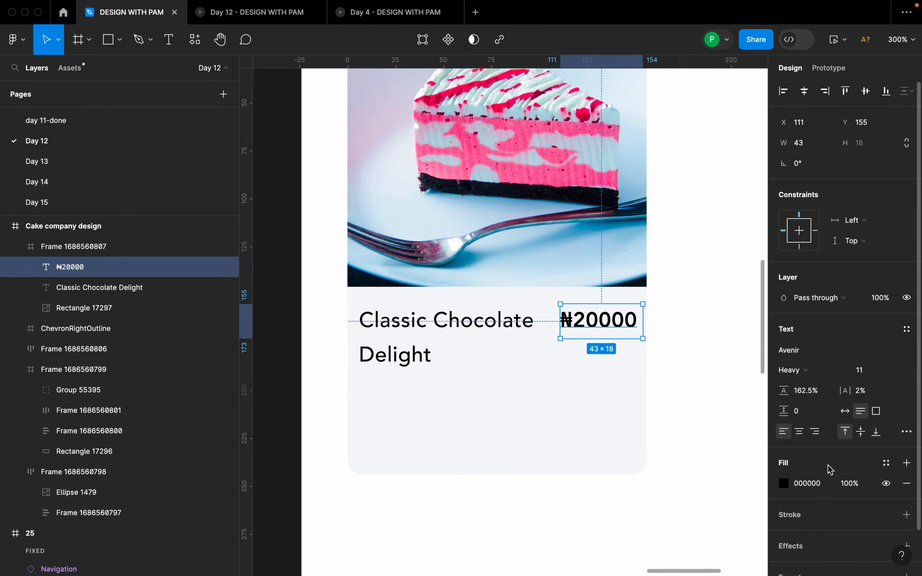
# - Apply the black 100% colour style to both the price and the title
pyautogui.click(884, 463)
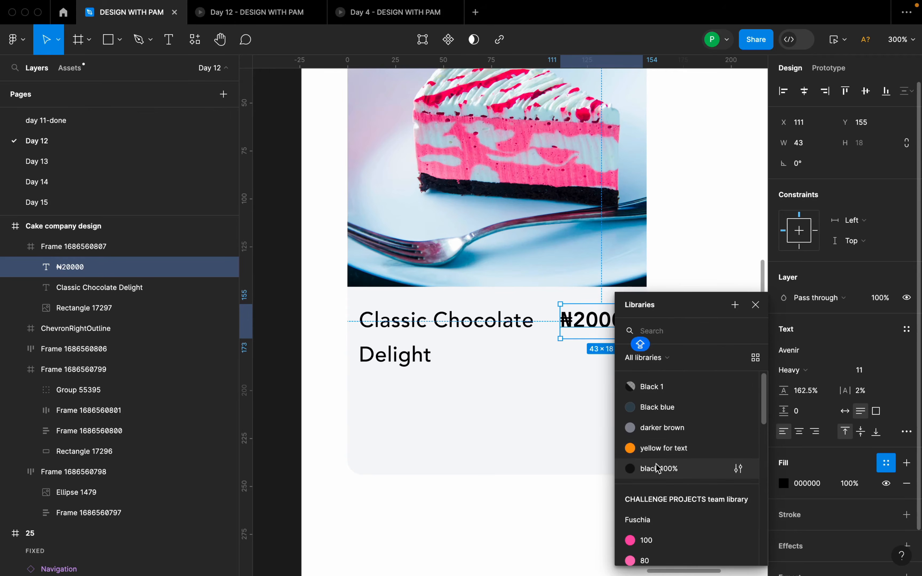
pyautogui.click(660, 472)
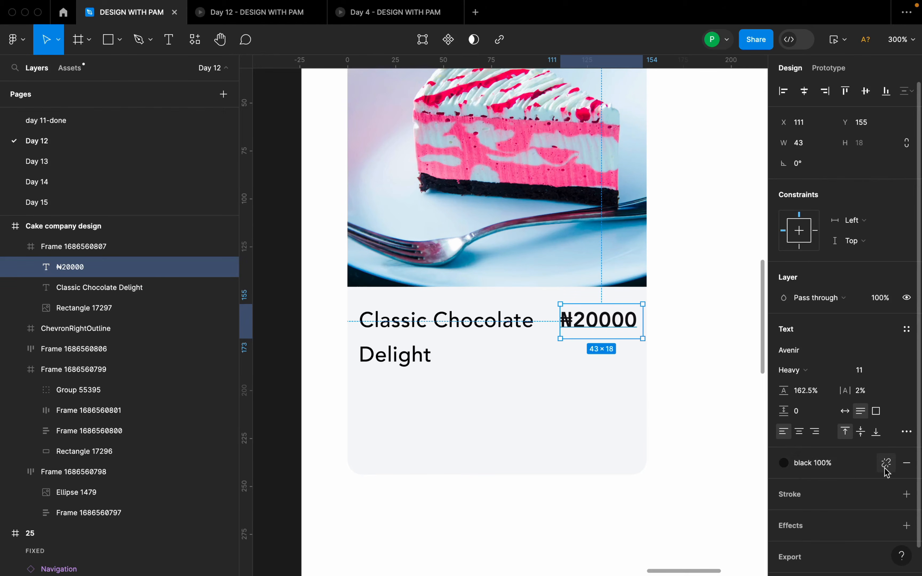
pyautogui.click(887, 481)
pyautogui.click(480, 333)
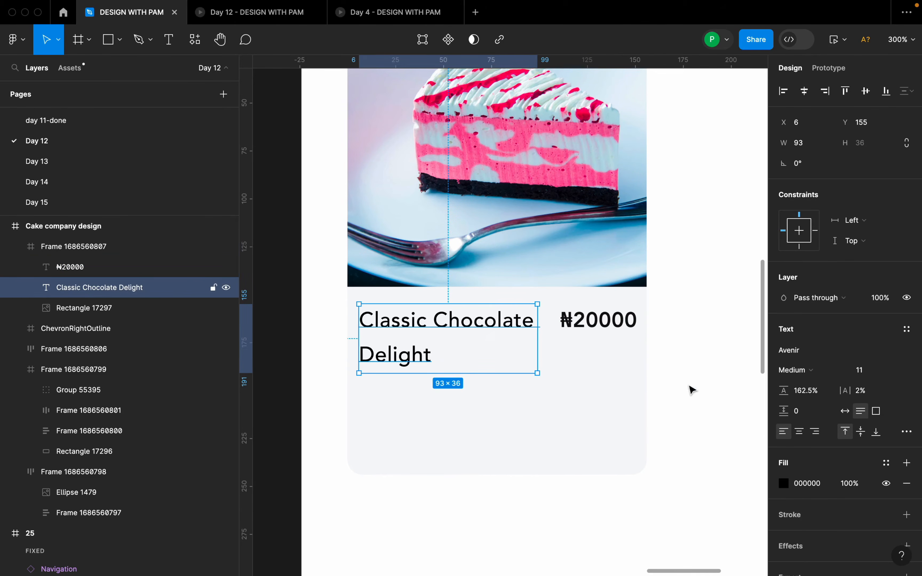
pyautogui.click(886, 463)
pyautogui.click(652, 473)
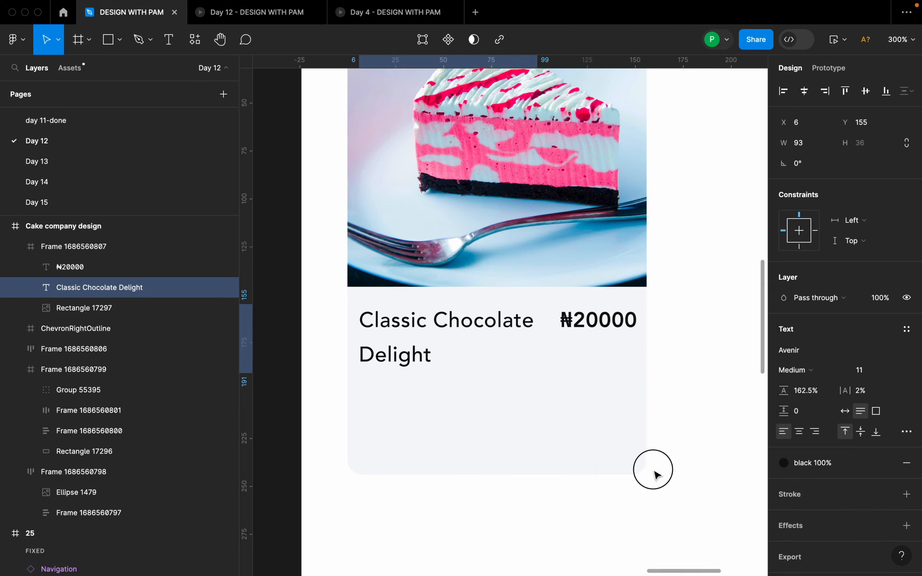
pyautogui.click(657, 385)
# - Wrap the title and price in an auto-layout row, centred horizontally in the card
pyautogui.click(583, 315)
pyautogui.click(582, 314)
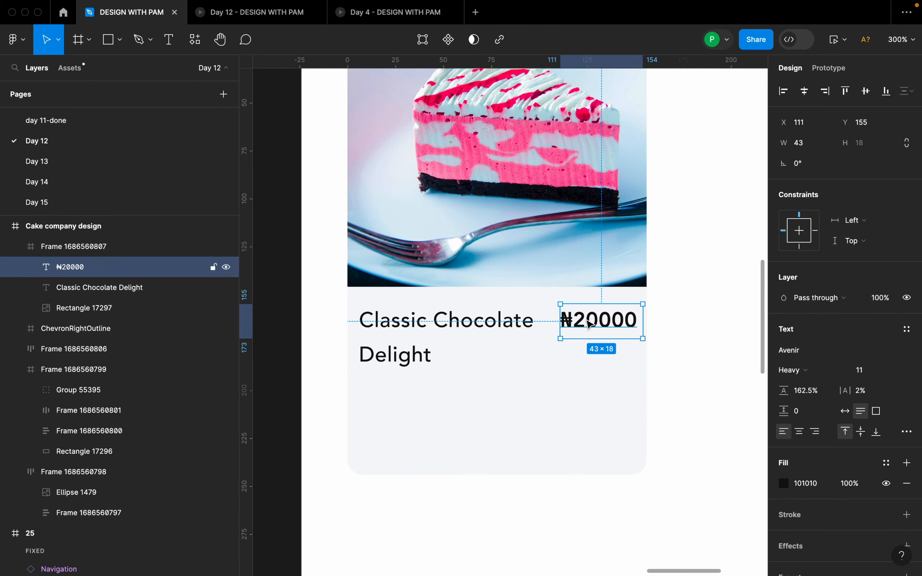
pyautogui.scroll(-10, 503, 333)
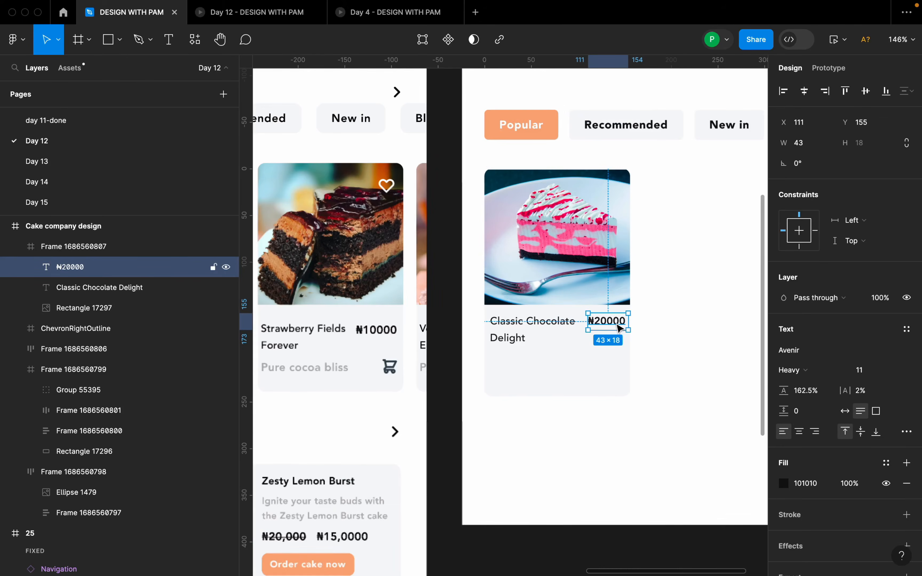
pyautogui.keyDown('shift'); pyautogui.click(583, 335); pyautogui.keyUp('shift')
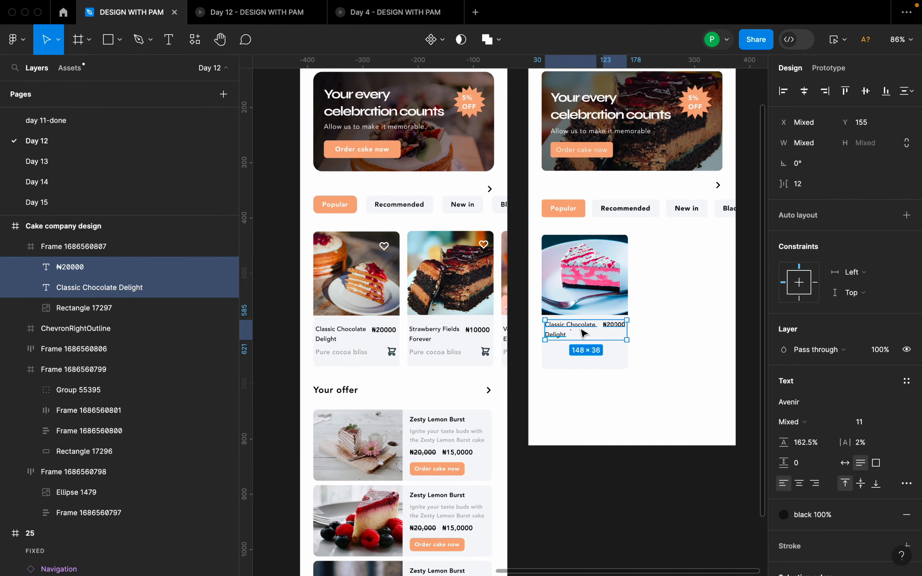
pyautogui.hotkey('shift', 'a')
pyautogui.scroll(5, 605, 343)
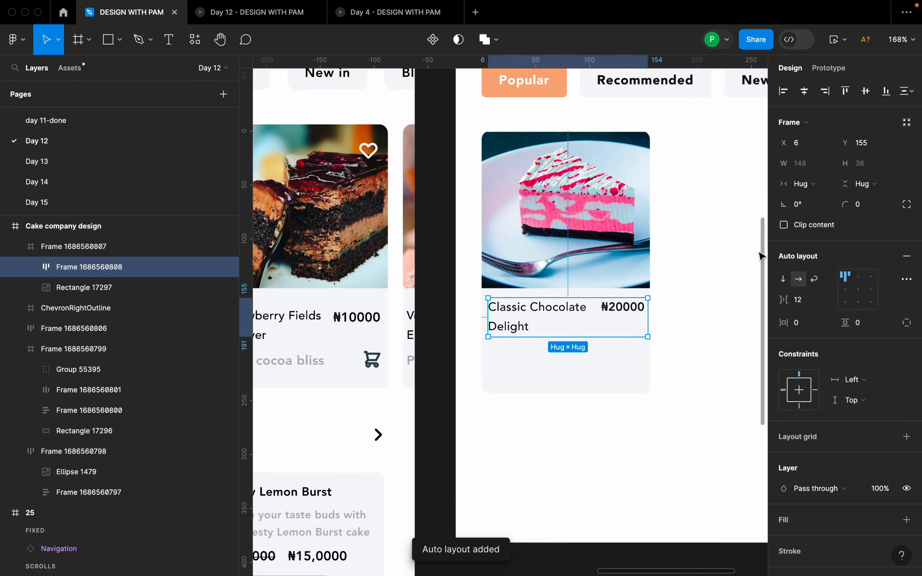
pyautogui.click(804, 91)
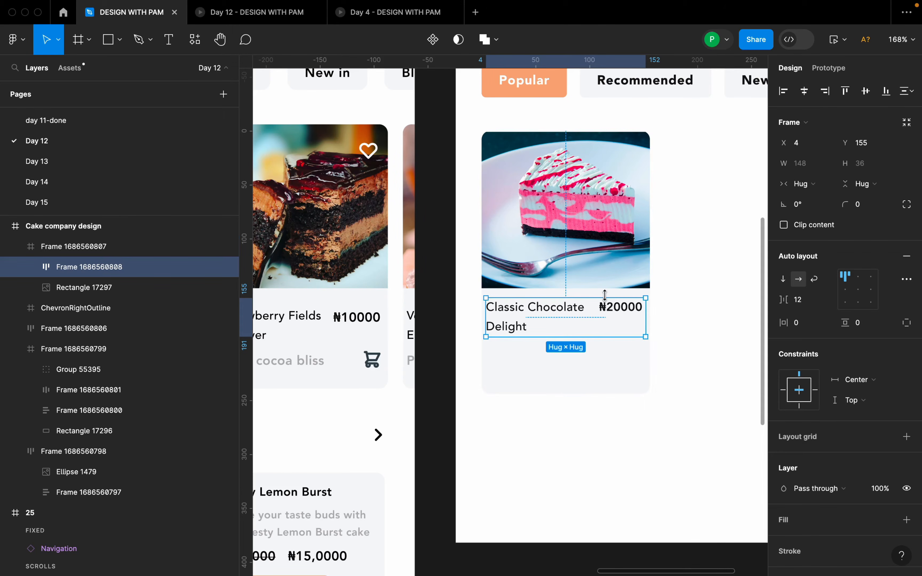
pyautogui.press('Up')
pyautogui.press('alt')
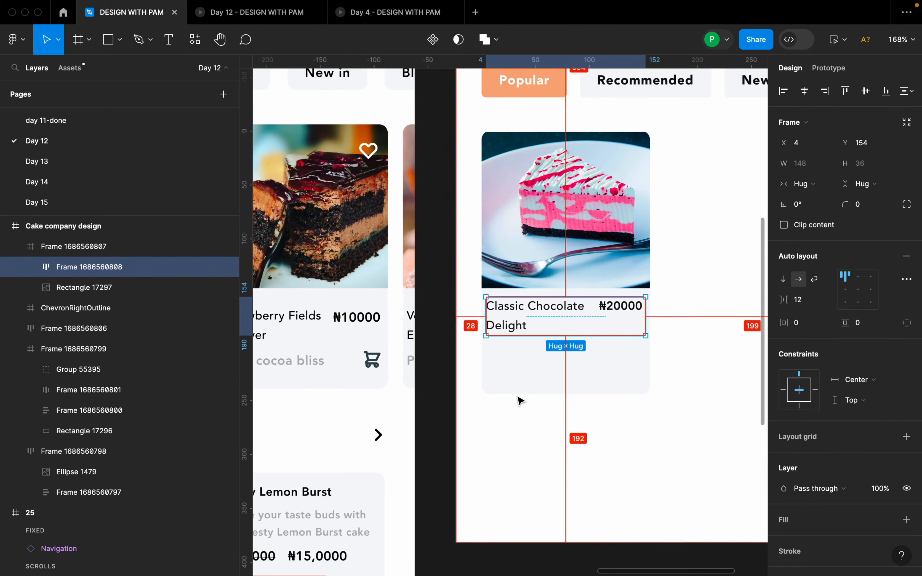
pyautogui.scroll(3, 586, 373)
# - Add a 'Pure cocoa bliss' subtitle and move it under the title at the card's left
pyautogui.press('t')
pyautogui.click(491, 366)
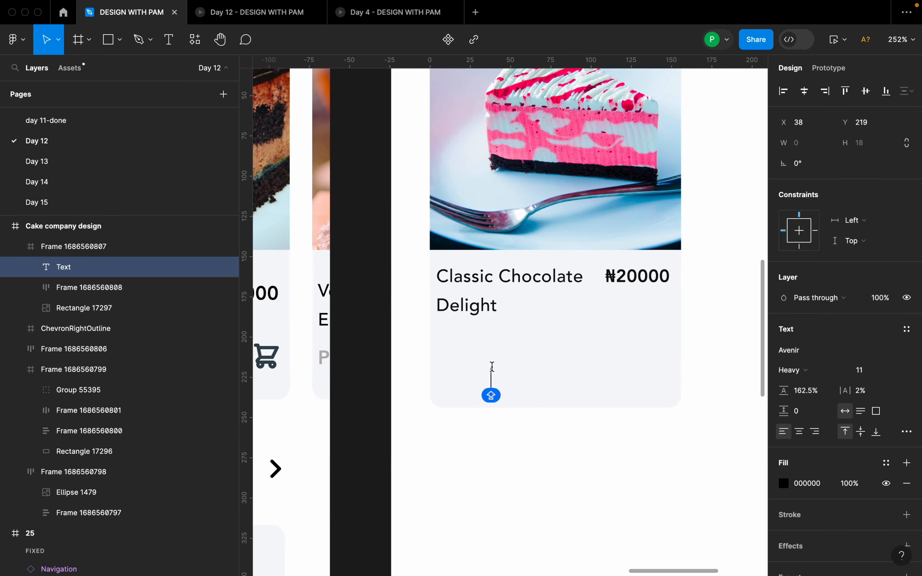
pyautogui.scroll(-8, 499, 373)
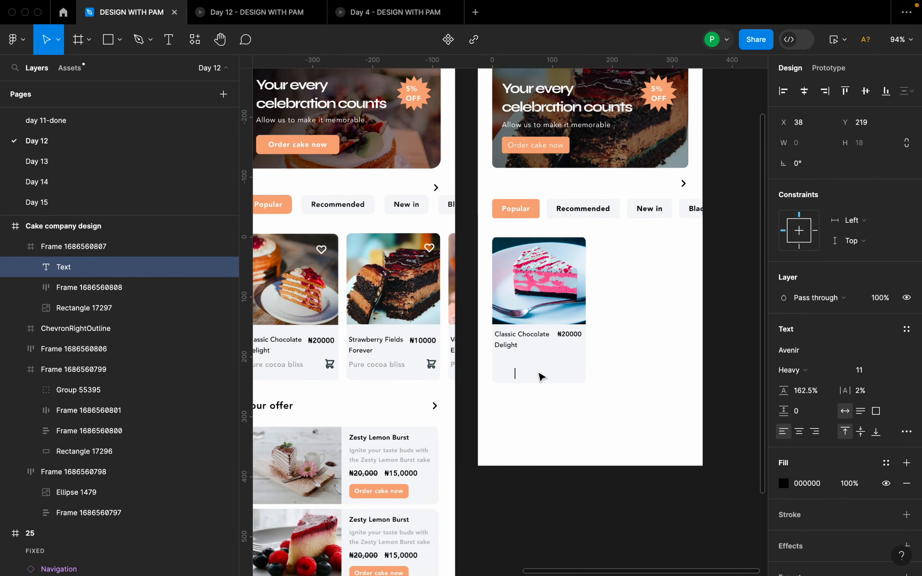
pyautogui.write('P')
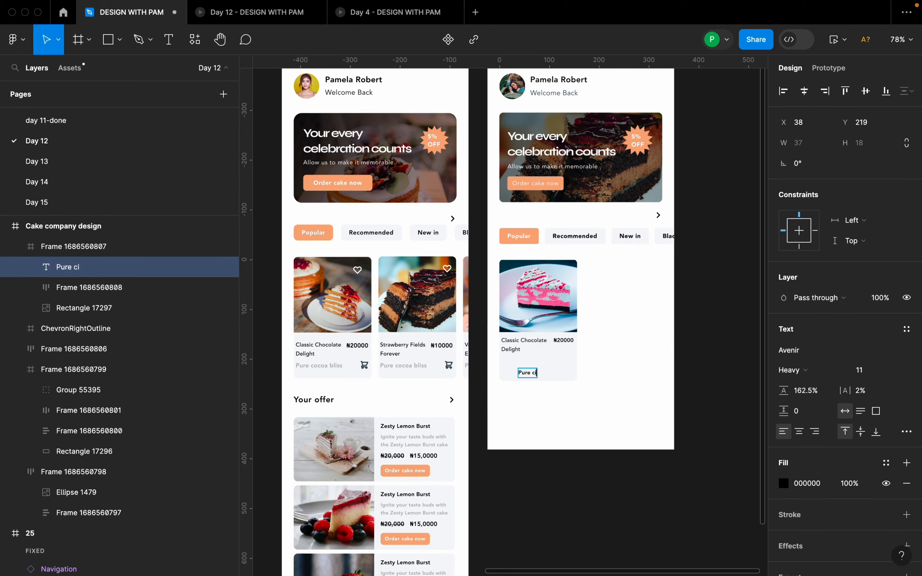
pyautogui.write('ure coca B')
pyautogui.press('Escape')
pyautogui.moveTo(550, 374); pyautogui.dragTo(535, 367)
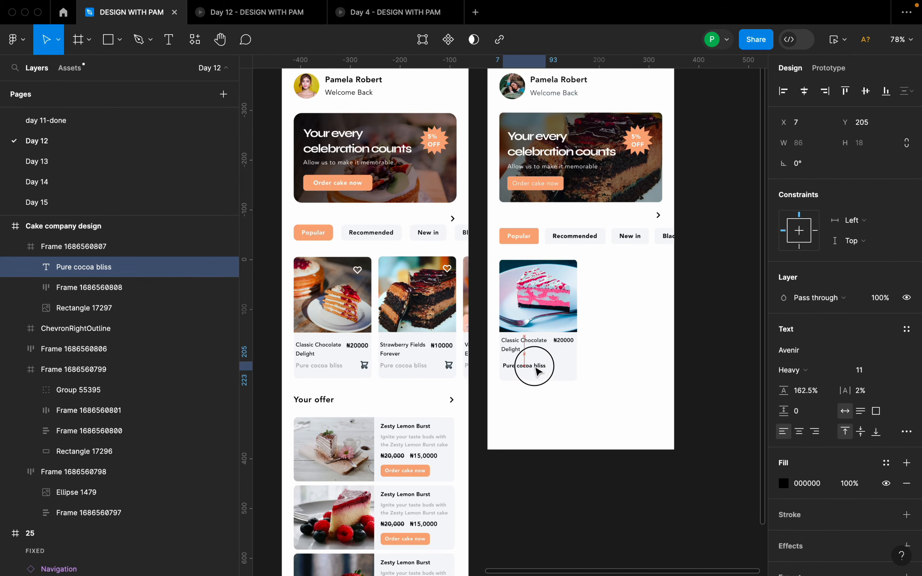
pyautogui.scroll(5, 539, 371)
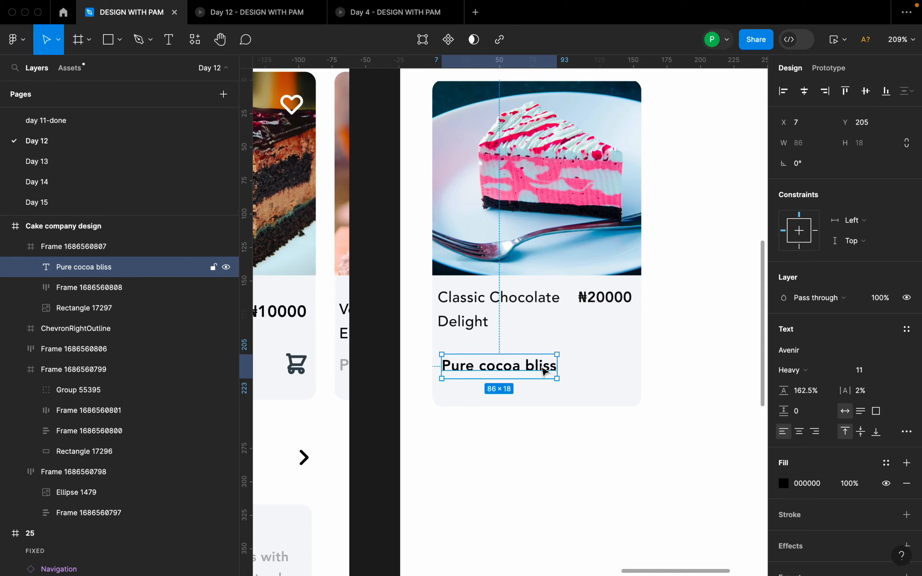
# - Colour the subtitle grey B3B3B5 and move it closer beneath the title
pyautogui.click(813, 485)
pyautogui.write('b3b3b')
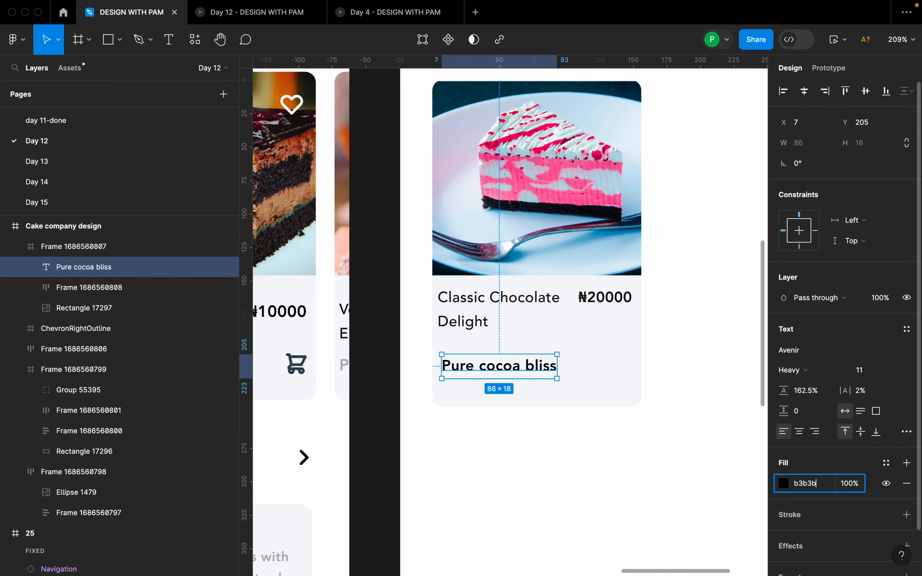
pyautogui.write('5')
pyautogui.press('Return')
pyautogui.moveTo(488, 368); pyautogui.dragTo(492, 354)
pyautogui.scroll(2, 632, 356)
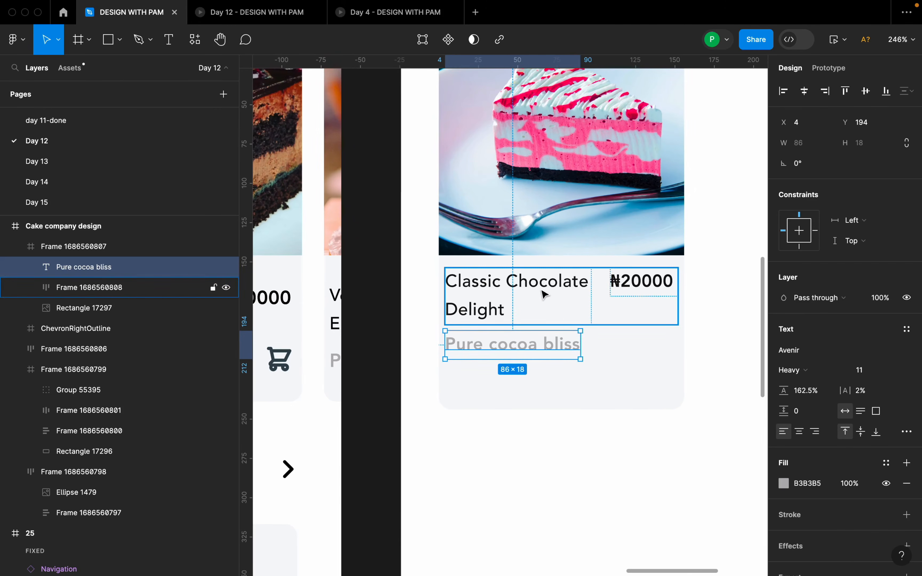
# - Select the title-and-price row, then drill into the reference card on the left screen
pyautogui.click(548, 294)
pyautogui.scroll(-5, 619, 363)
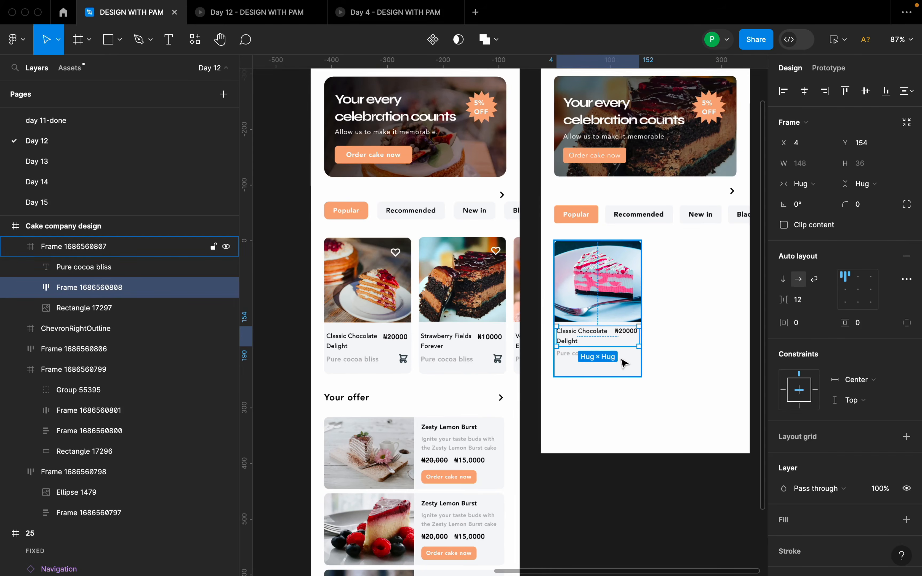
pyautogui.scroll(2, 621, 362)
pyautogui.scroll(-1, 620, 362)
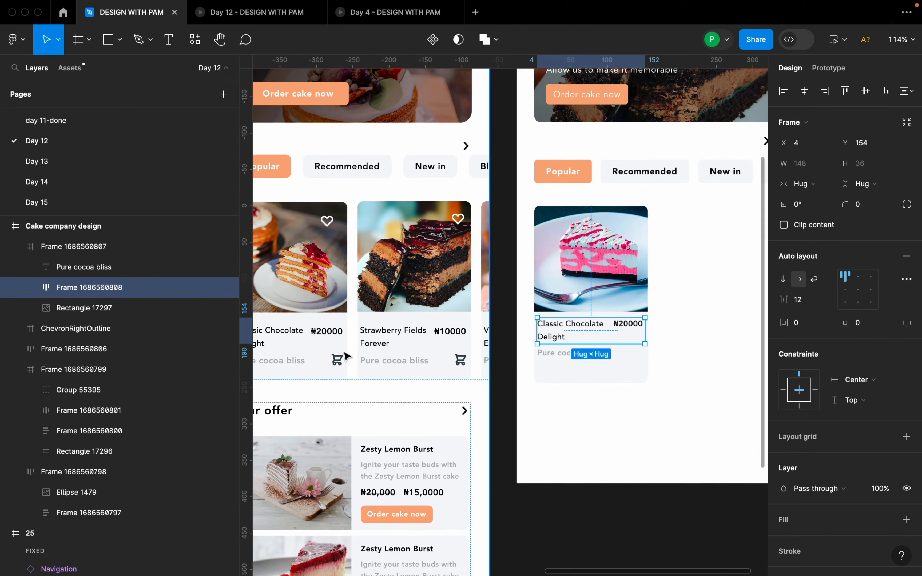
pyautogui.doubleClick(340, 360)
pyautogui.doubleClick(340, 360)
# - Insert the Heroicons shopping cart outline icon into the Classic Chocolate card
pyautogui.doubleClick(339, 360)
pyautogui.click(639, 419)
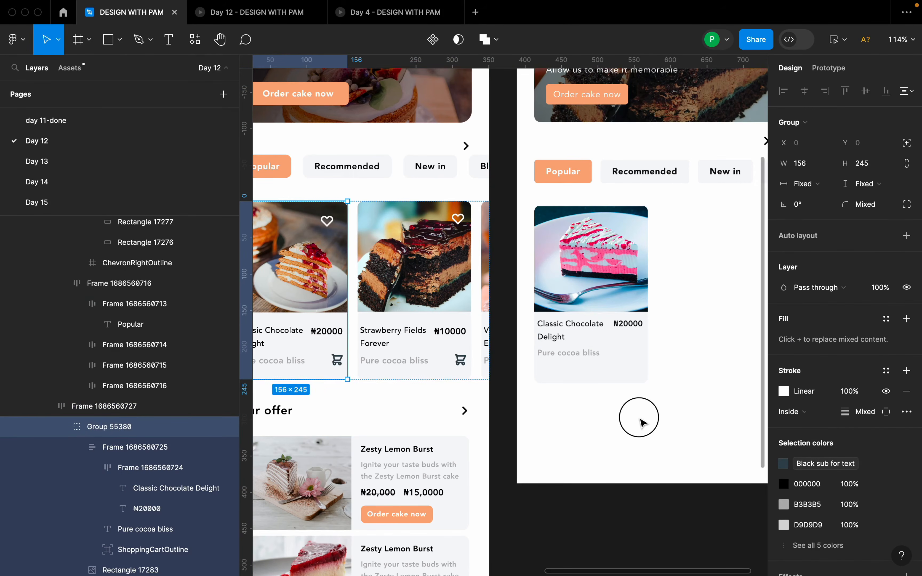
pyautogui.rightClick(643, 420)
pyautogui.moveTo(681, 462)
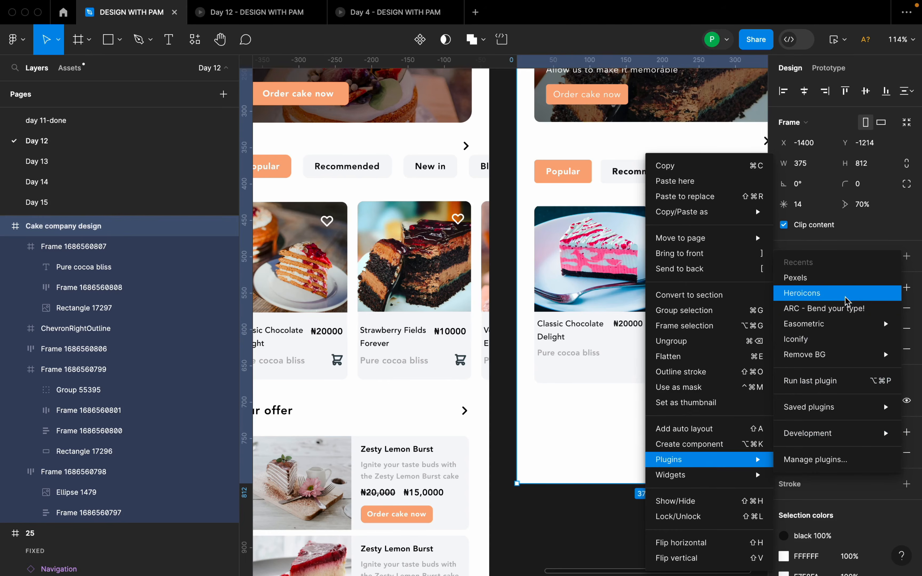
pyautogui.click(838, 293)
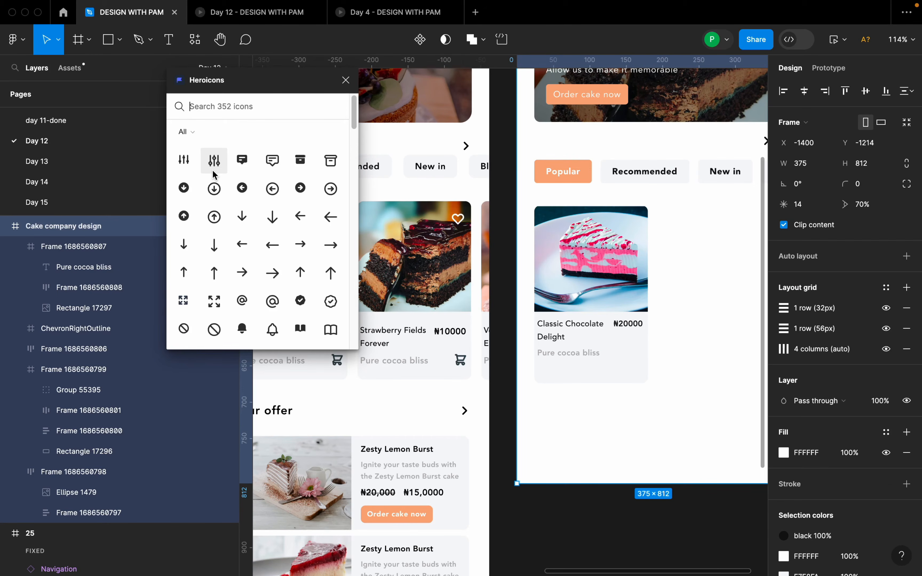
pyautogui.write('sho')
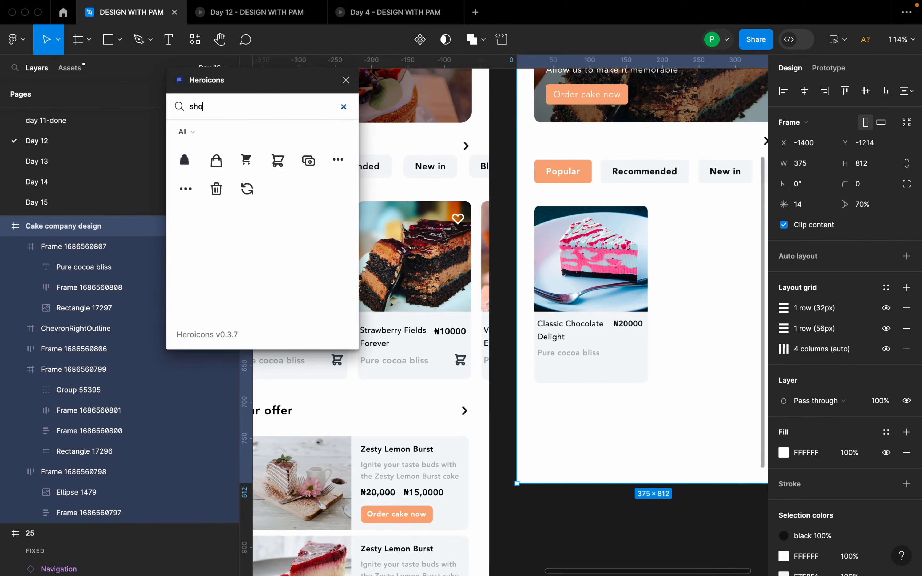
pyautogui.click(277, 160)
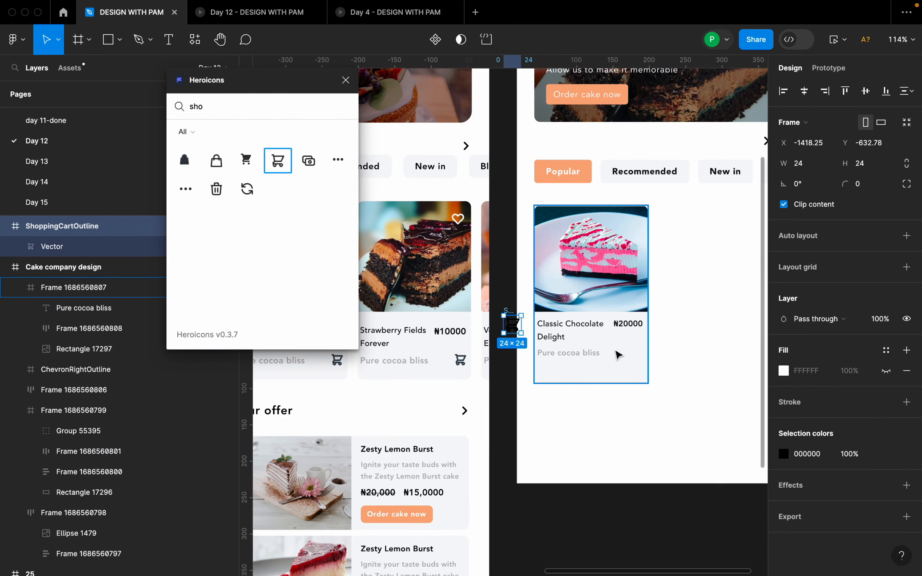
pyautogui.moveTo(516, 324); pyautogui.dragTo(610, 361)
pyautogui.scroll(5, 665, 361)
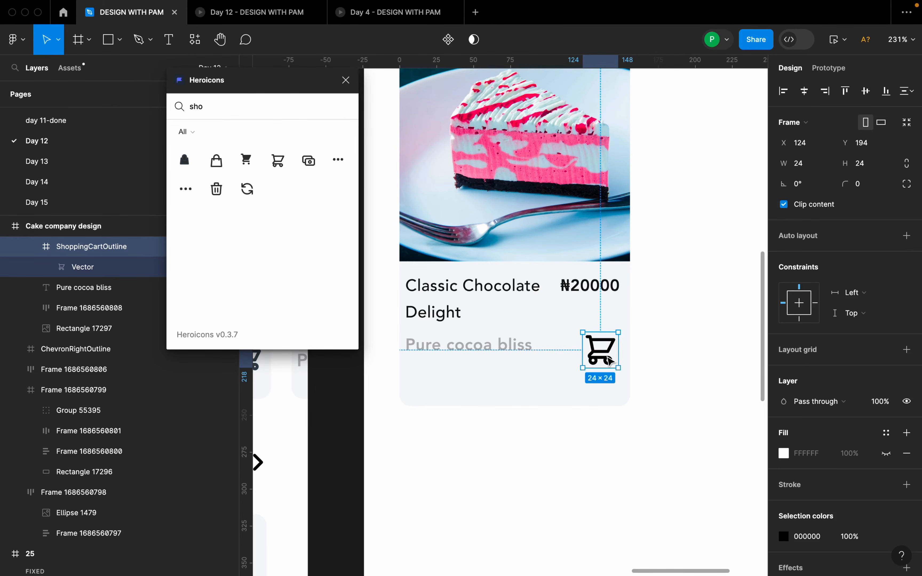
pyautogui.click(345, 80)
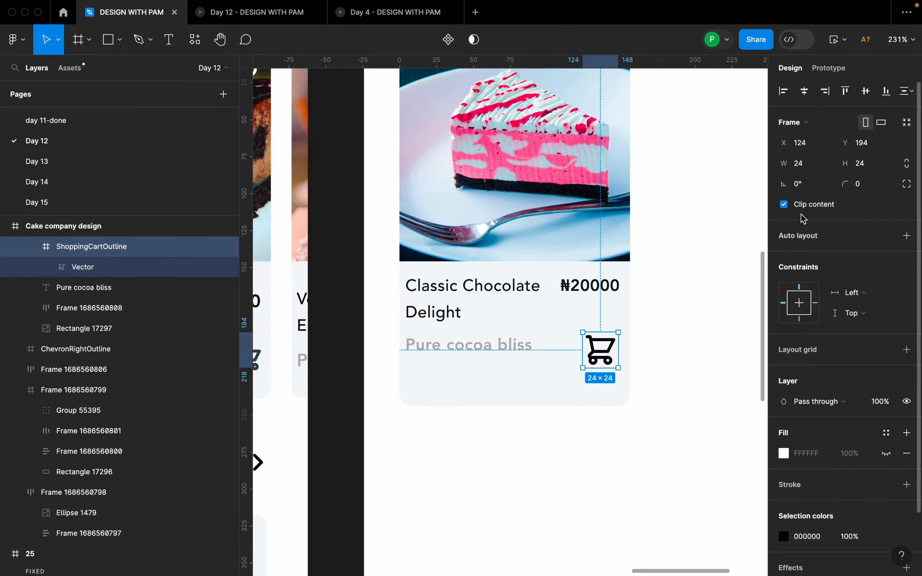
# - Resize the cart icon to 16 px with its proportions locked
pyautogui.click(908, 166)
pyautogui.click(809, 167)
pyautogui.write('16')
pyautogui.press('Return')
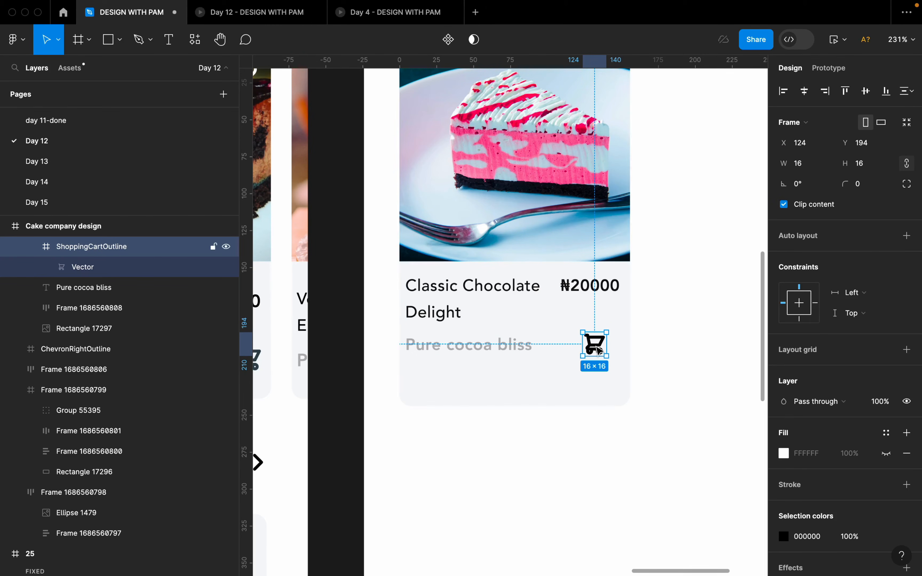
# - Put the 'Pure cocoa bliss' subtitle and cart icon in an auto-layout row with a wider gap
pyautogui.keyDown('shift'); pyautogui.click(524, 353); pyautogui.keyUp('shift')
pyautogui.hotkey('shift', 'a')
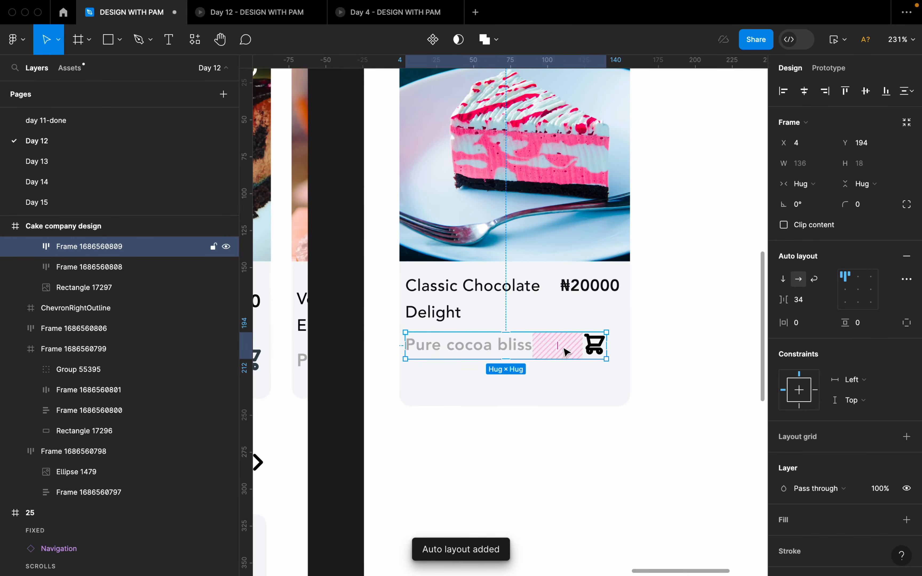
pyautogui.moveTo(557, 344); pyautogui.dragTo(566, 345)
# - Stack the title-and-price row and subtitle row vertically with 8 px spacing, placed lower in the card
pyautogui.keyDown('shift'); pyautogui.click(537, 307); pyautogui.keyUp('shift')
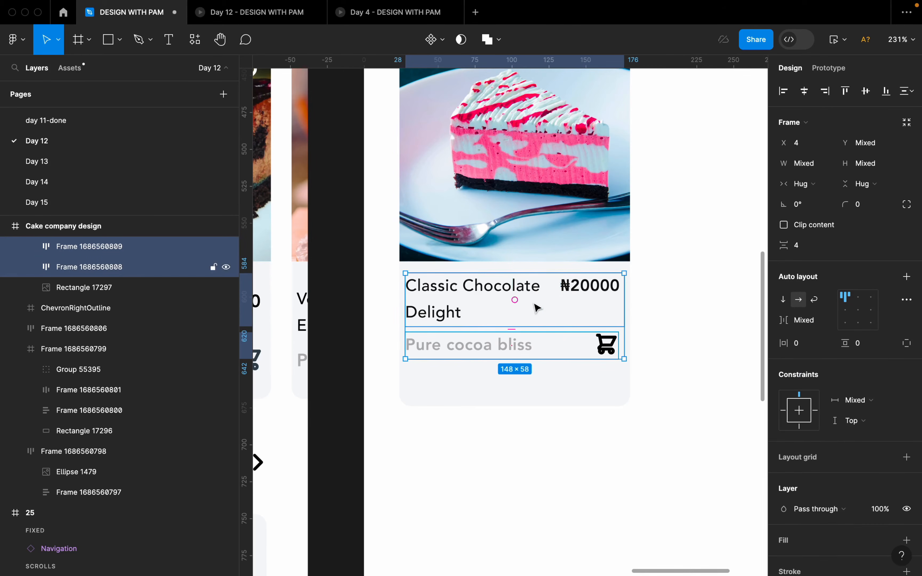
pyautogui.click(810, 248)
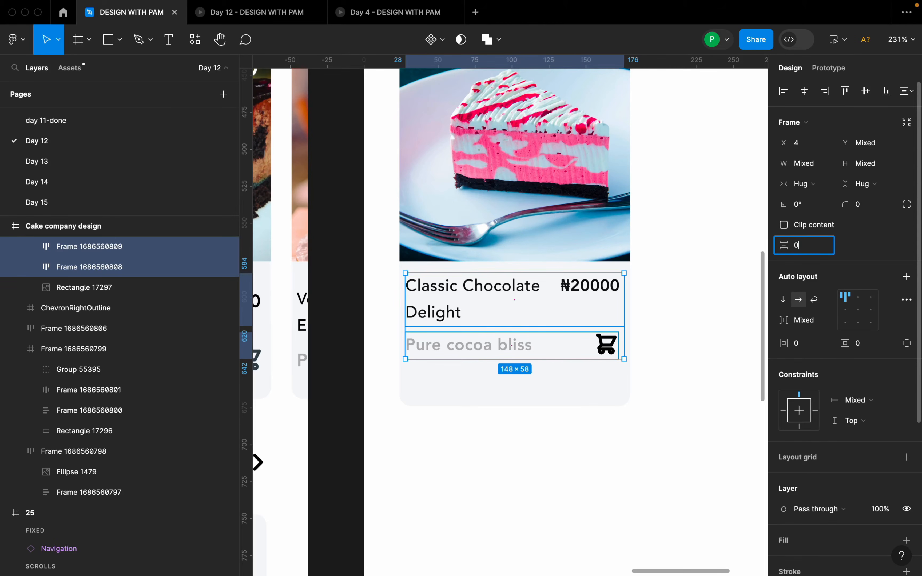
pyautogui.press('Return')
pyautogui.click(814, 244)
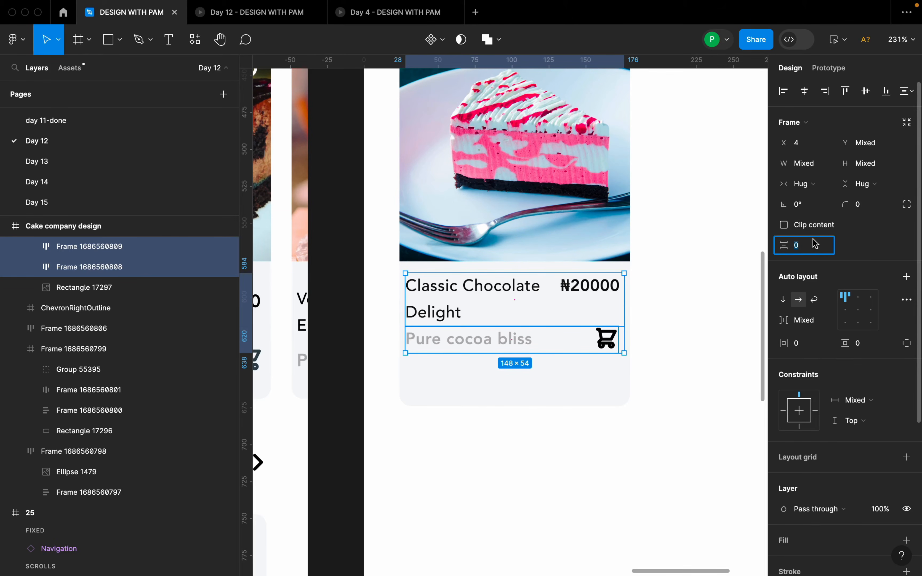
pyautogui.press('Return')
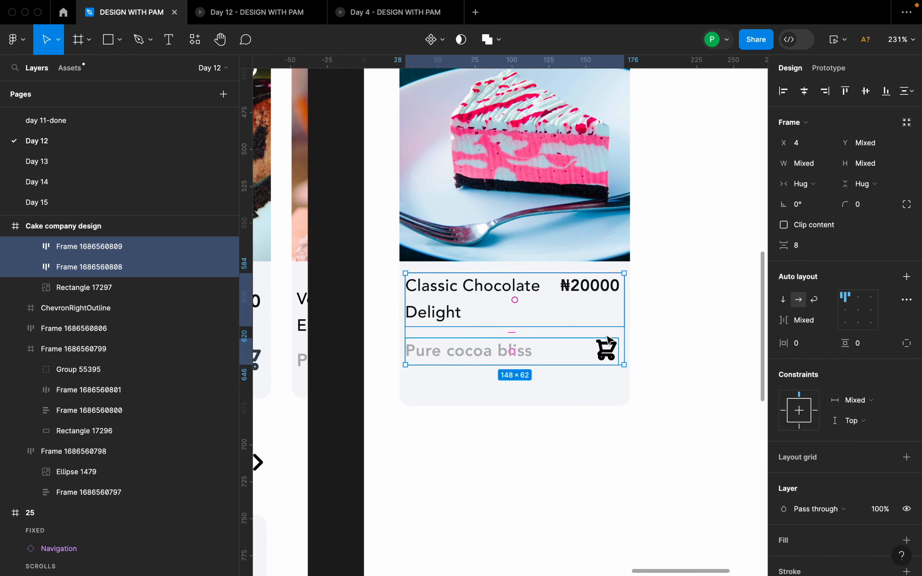
pyautogui.hotkey('shift', 'a')
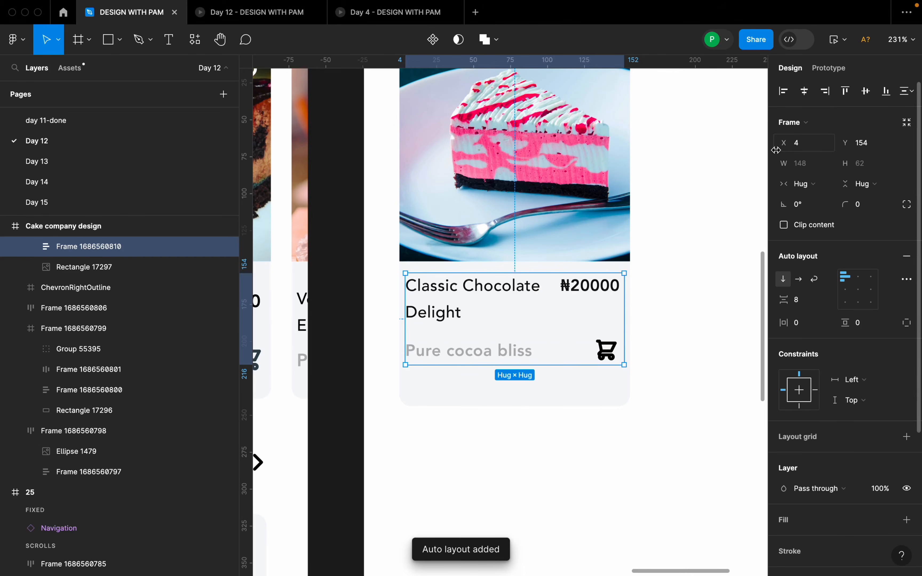
pyautogui.moveTo(562, 310); pyautogui.dragTo(565, 323)
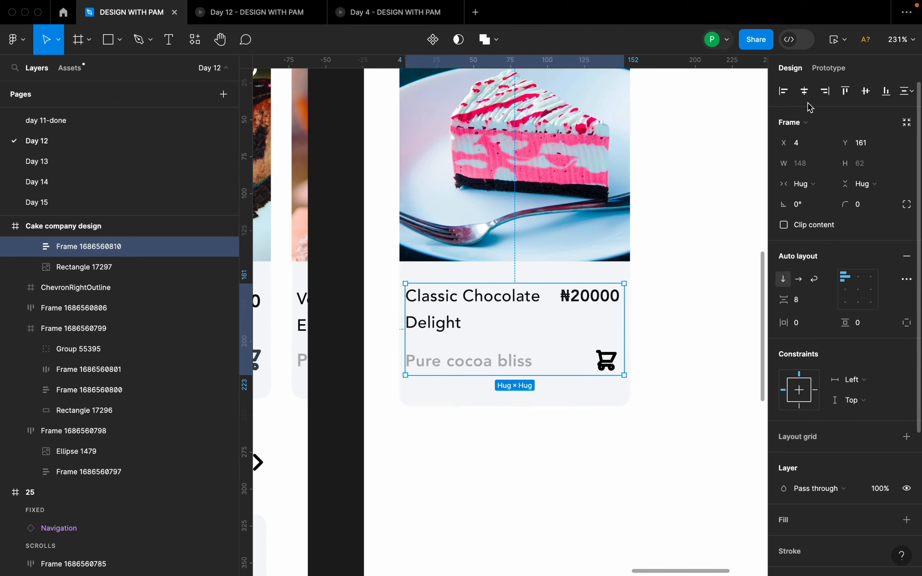
pyautogui.press('alt')
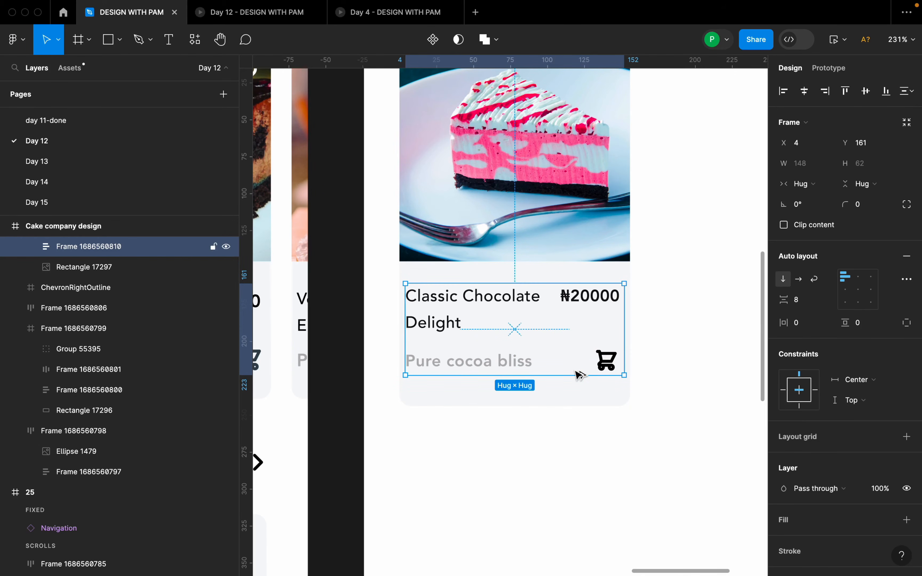
pyautogui.scroll(-10, 570, 402)
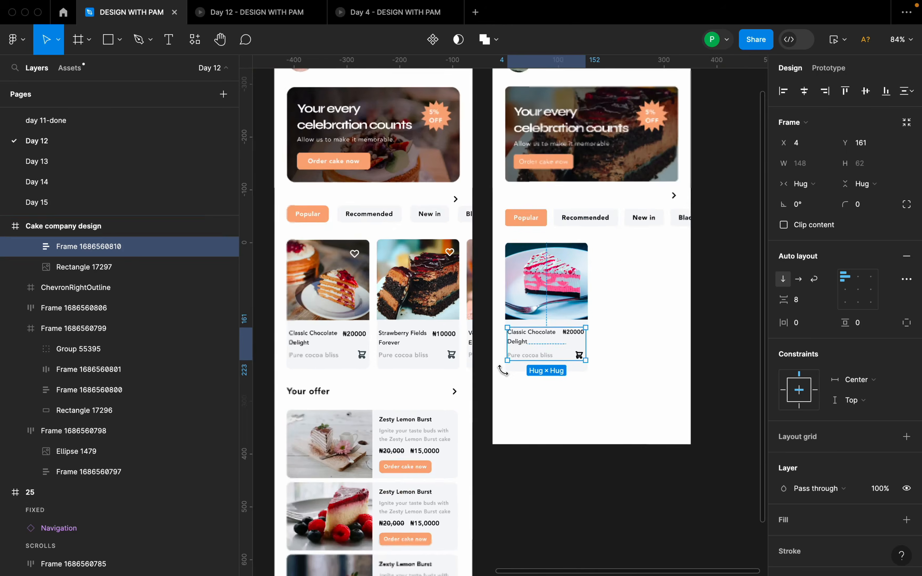
# - Duplicate the cake card beside the original and wrap both in a horizontal auto-layout row
pyautogui.click(594, 357)
pyautogui.scroll(3, 594, 352)
pyautogui.moveTo(531, 299); pyautogui.dragTo(599, 311)
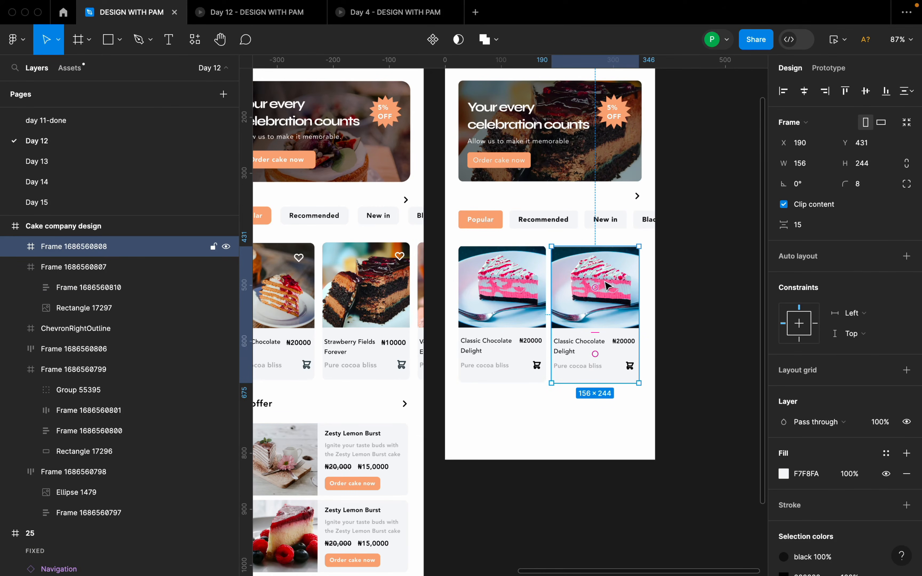
pyautogui.keyDown('shift'); pyautogui.click(533, 305); pyautogui.keyUp('shift')
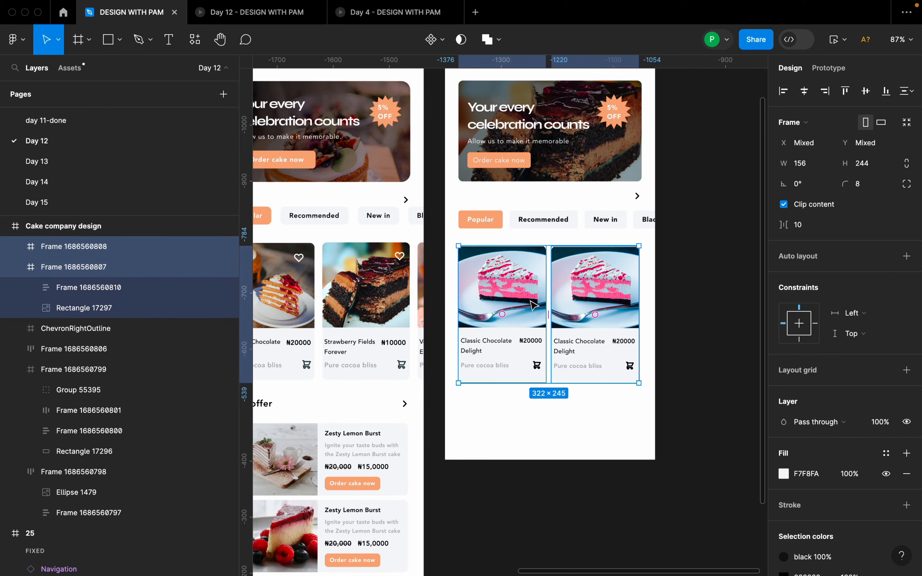
pyautogui.hotkey('shift', 'a')
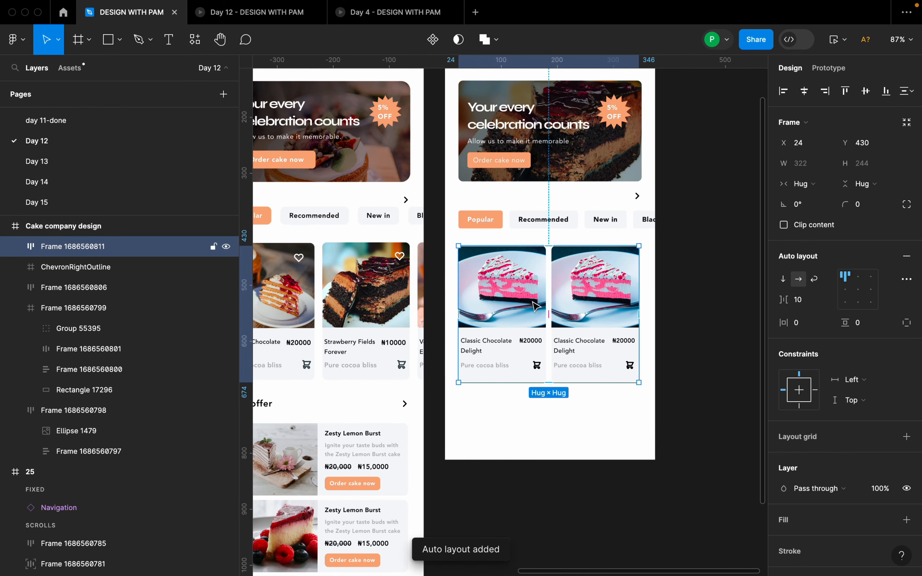
# - Duplicate the right-hand card into a third and turn off Clip content on the Cake company design frame
pyautogui.click(619, 303)
pyautogui.scroll(3, 615, 303)
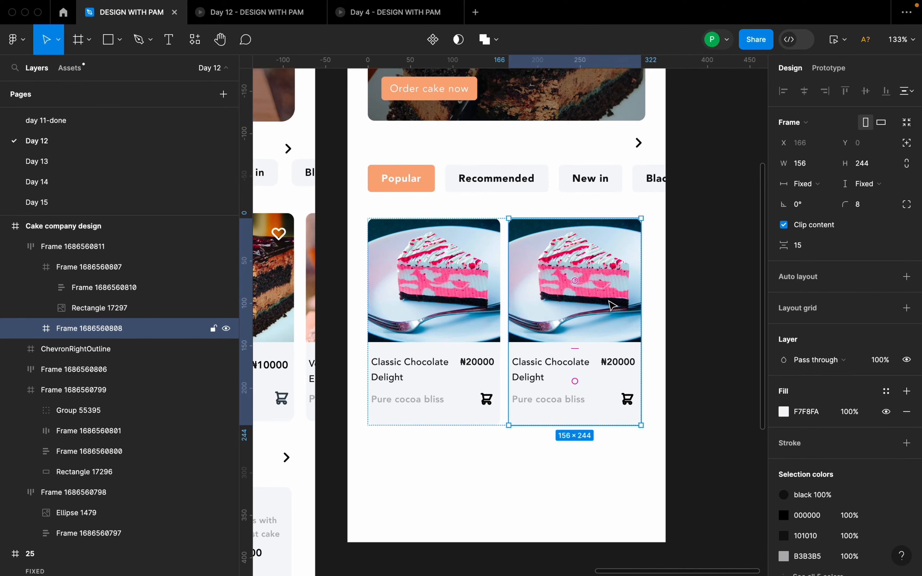
pyautogui.hotkey('ctrl', 'd')
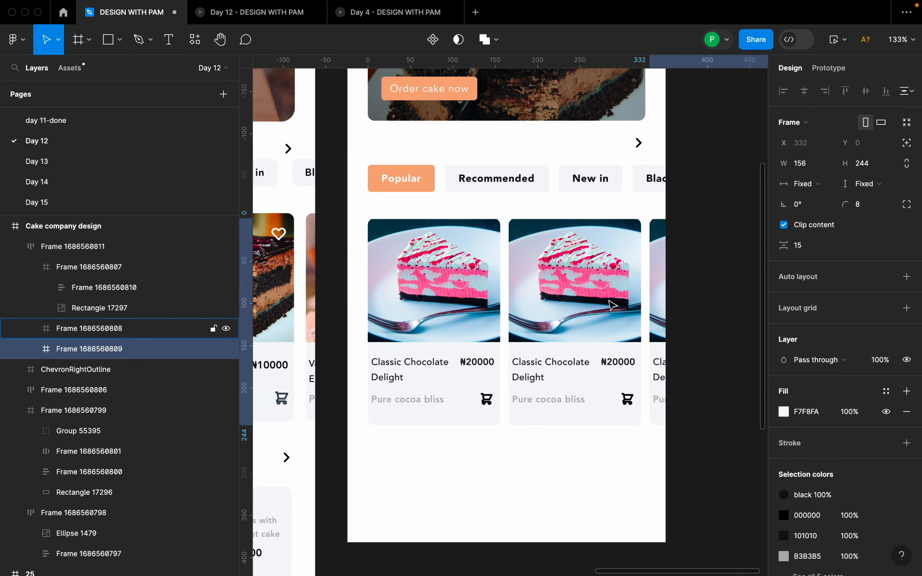
pyautogui.scroll(-10, 612, 304)
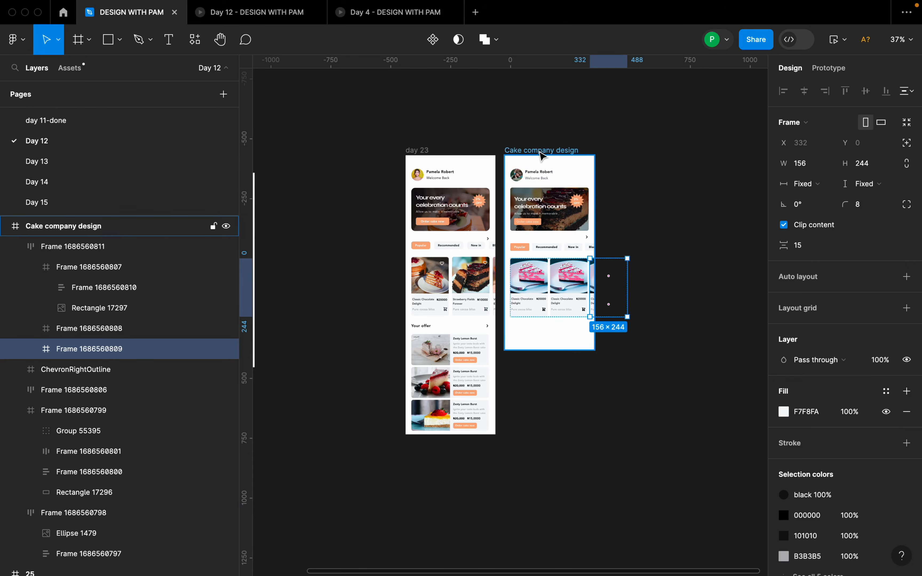
pyautogui.click(537, 150)
pyautogui.scroll(3, 533, 160)
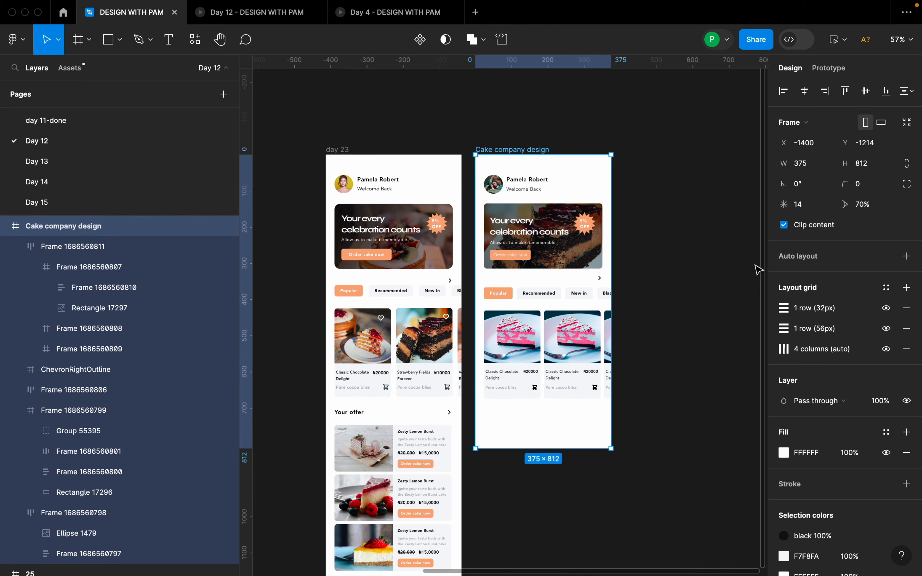
pyautogui.click(784, 227)
# - Duplicate the third card into a fourth and turn Clip content back on to hide the overflow
pyautogui.doubleClick(628, 354)
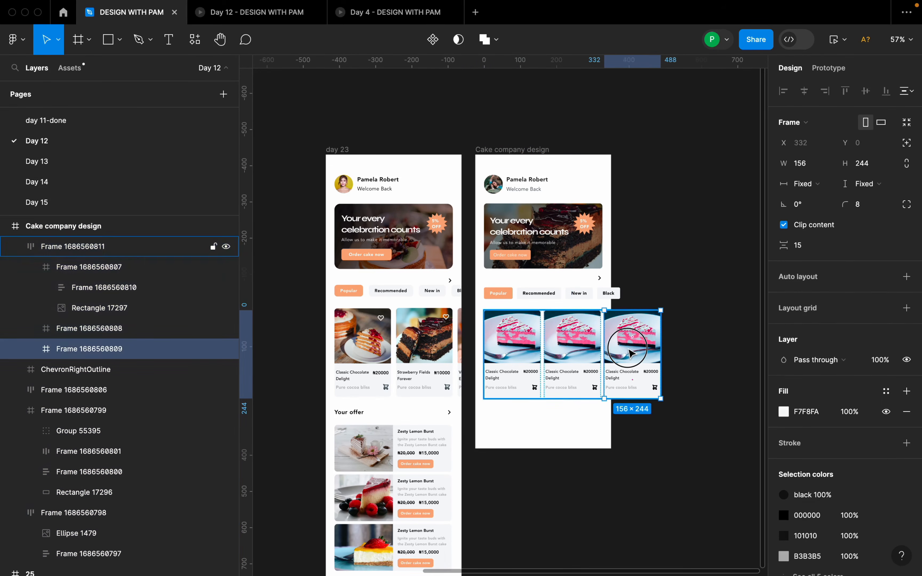
pyautogui.hotkey('ctrl', 'd')
pyautogui.press('Escape')
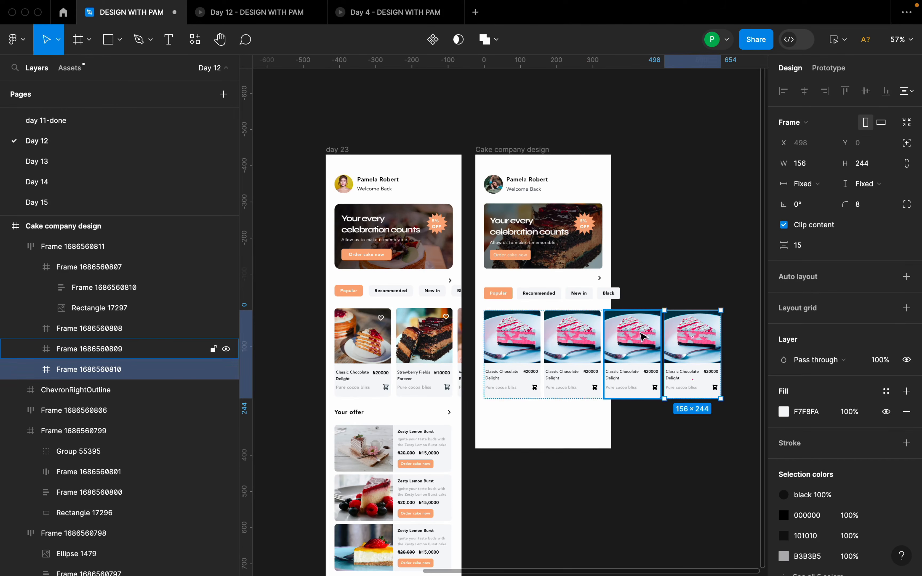
pyautogui.click(507, 149)
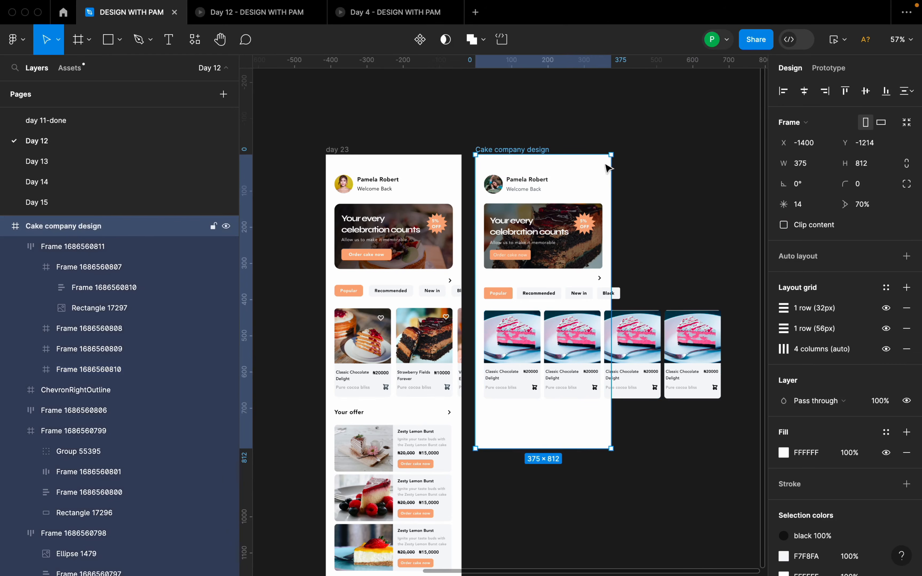
pyautogui.click(783, 225)
pyautogui.click(555, 354)
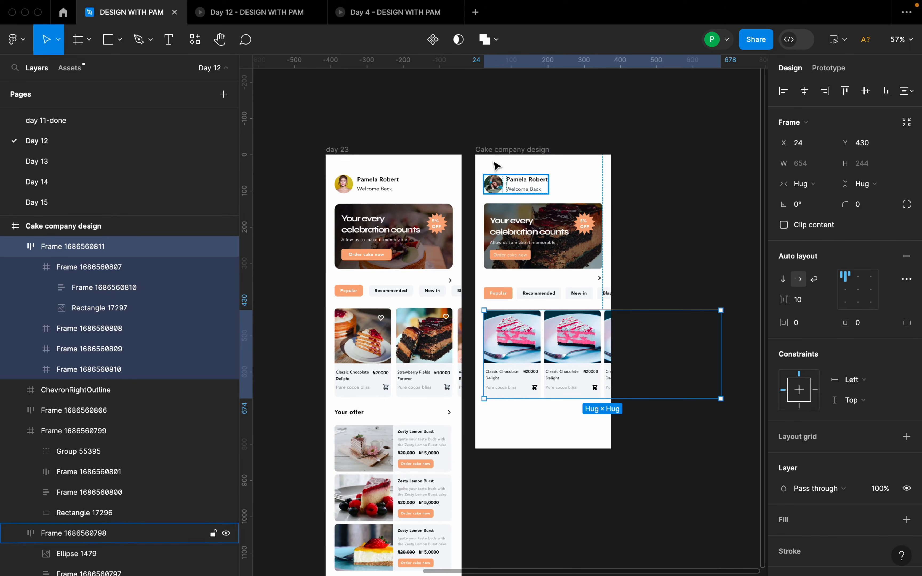
# - Preview the day 23 screen and try its sideways card scrolling
pyautogui.click(350, 161)
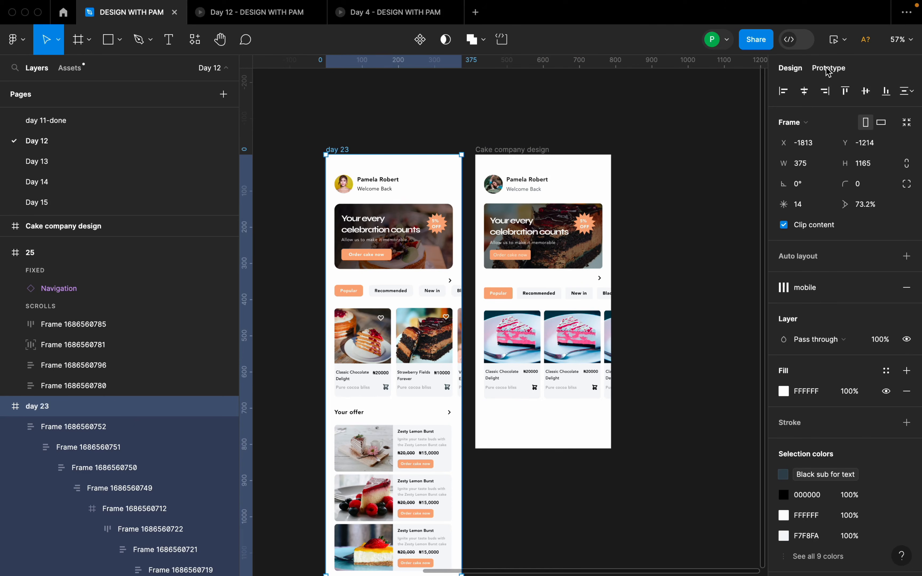
pyautogui.click(832, 45)
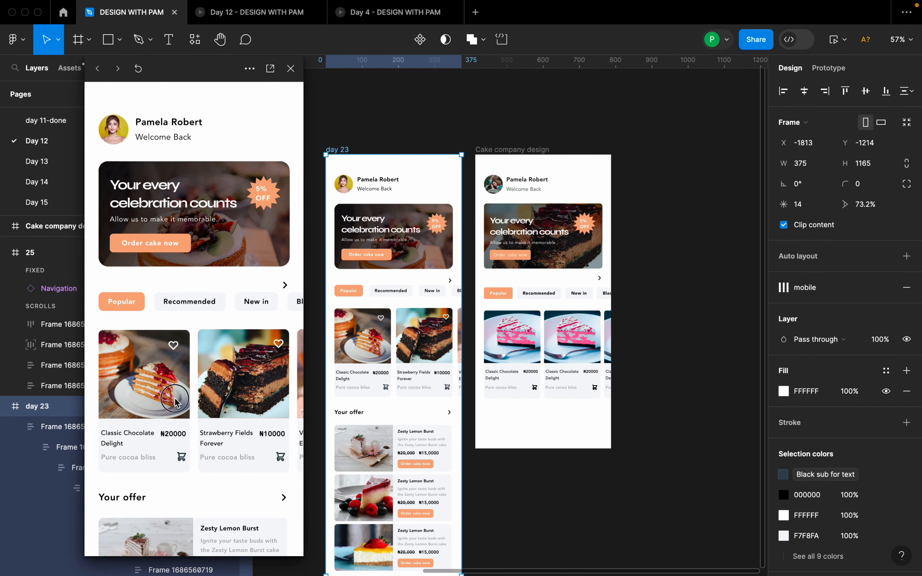
pyautogui.hscroll(5, 213, 403)
pyautogui.hscroll(3, 189, 401)
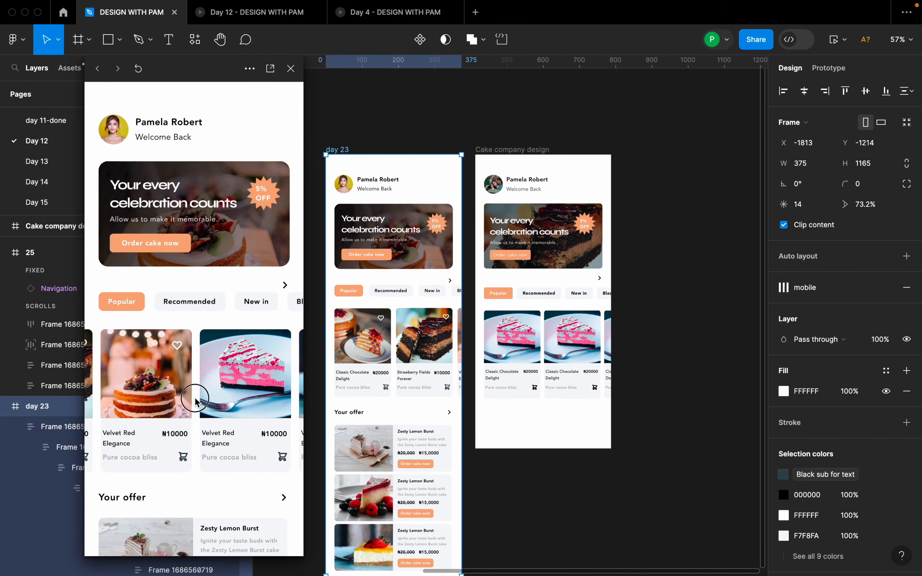
pyautogui.hscroll(-3, 189, 401)
# - Set the card row's prototype overflow to horizontal scrolling and preview the Cake company design screen
pyautogui.click(590, 349)
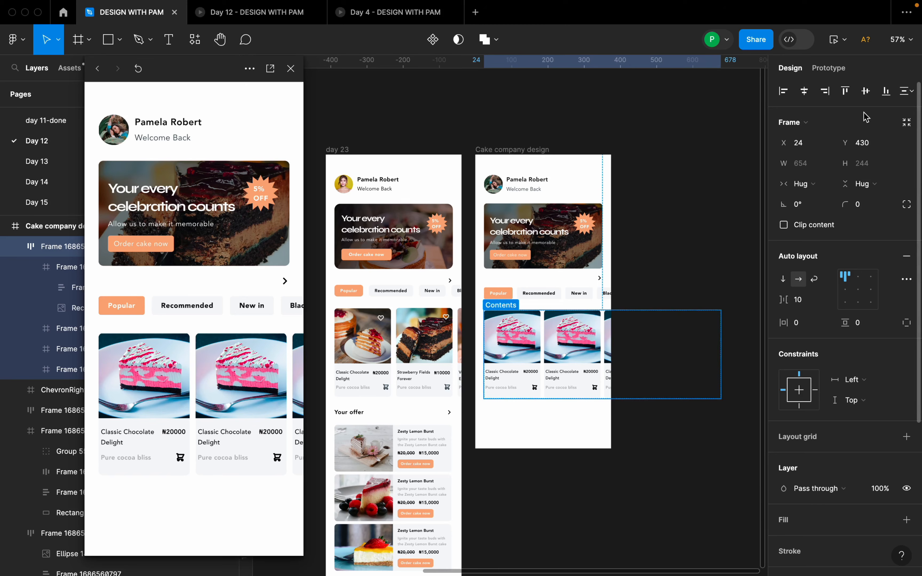
pyautogui.click(829, 68)
pyautogui.click(863, 173)
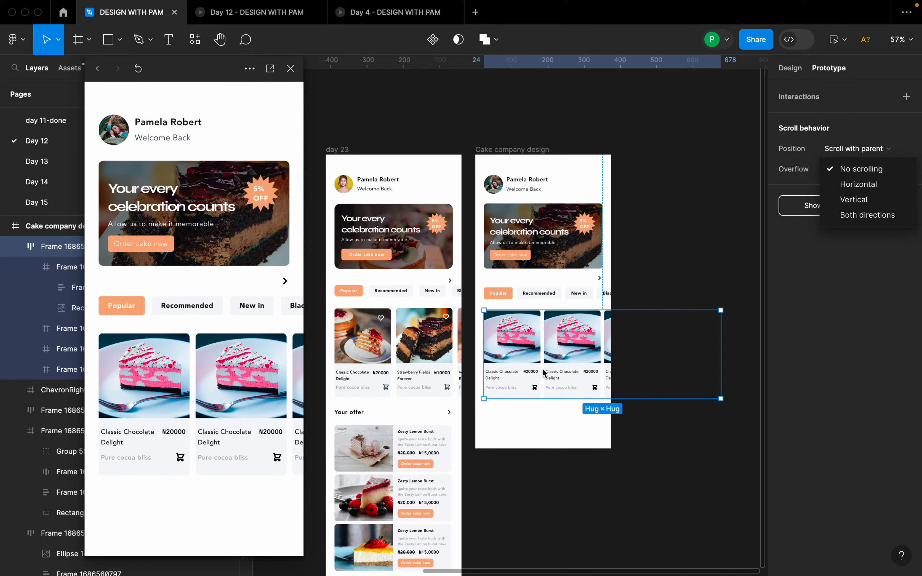
pyautogui.click(845, 185)
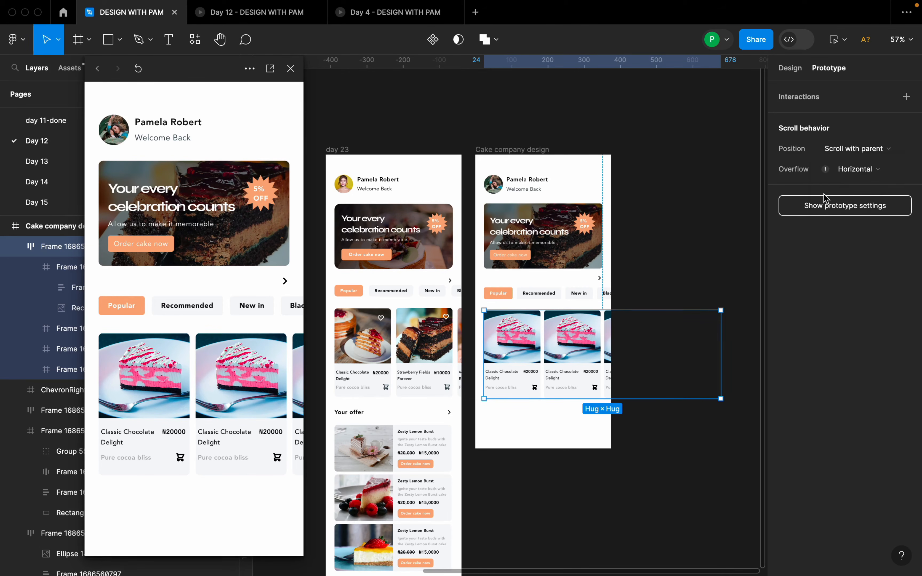
pyautogui.click(556, 149)
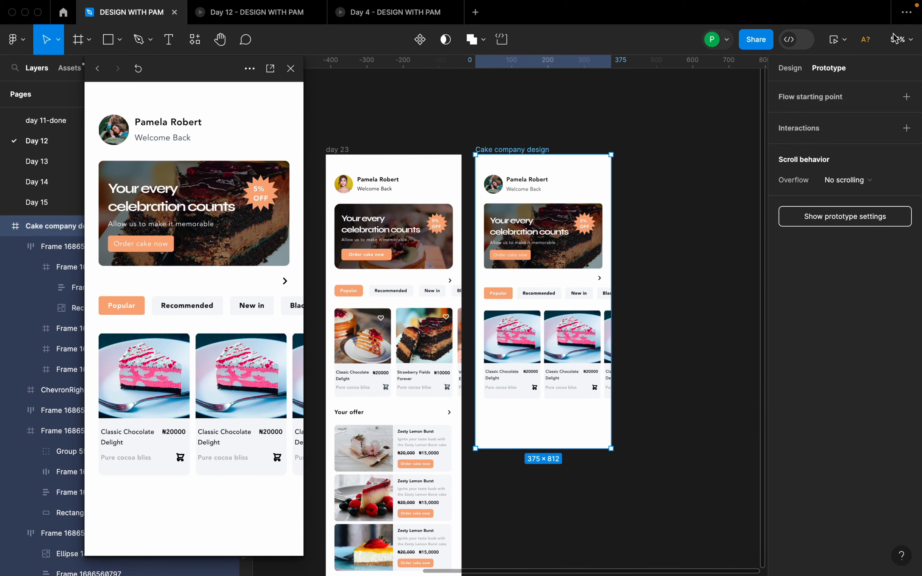
pyautogui.click(833, 39)
pyautogui.click(833, 39)
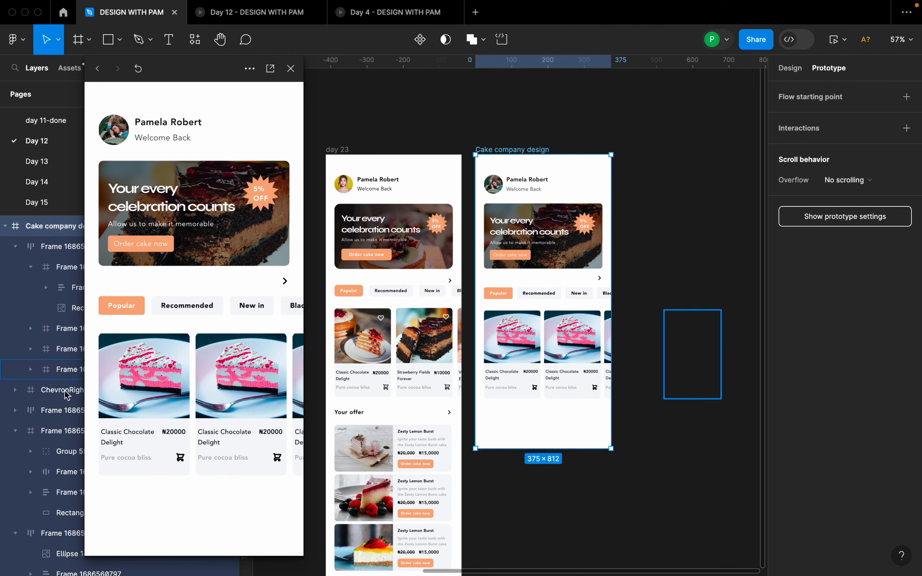
# - Narrow the card row to 351 px, keep horizontal overflow, and test the scrolling in the preview
pyautogui.click(695, 315)
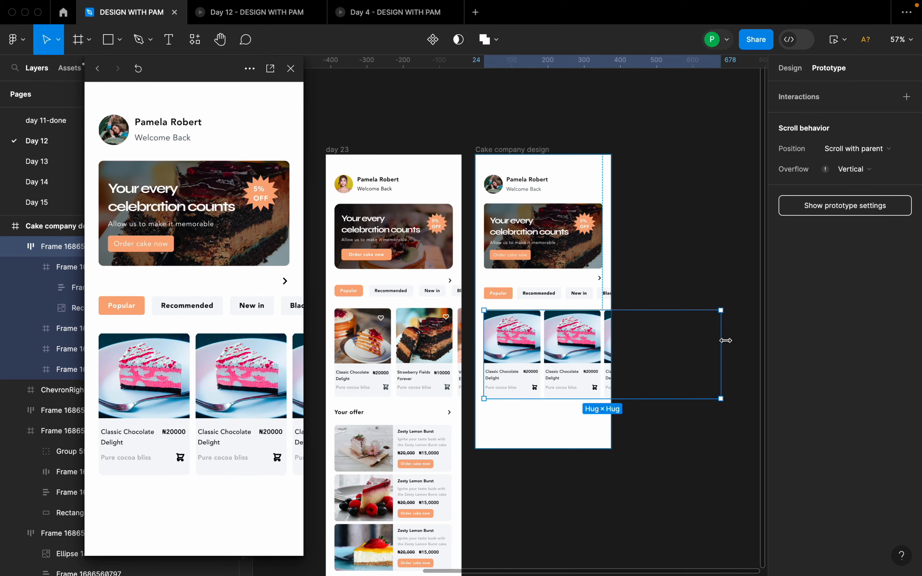
pyautogui.moveTo(725, 339); pyautogui.dragTo(610, 331)
pyautogui.scroll(5, 610, 331)
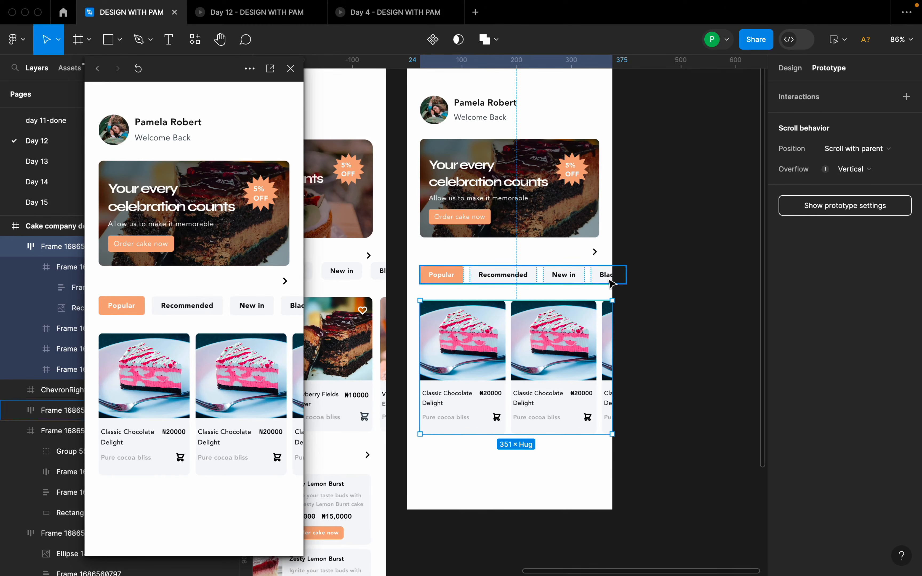
pyautogui.scroll(-1, 491, 280)
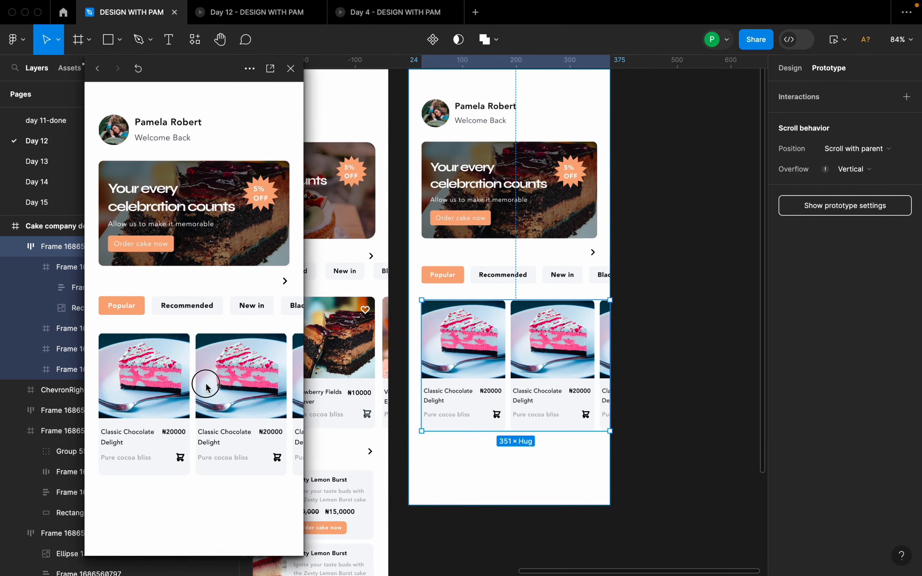
pyautogui.click(851, 169)
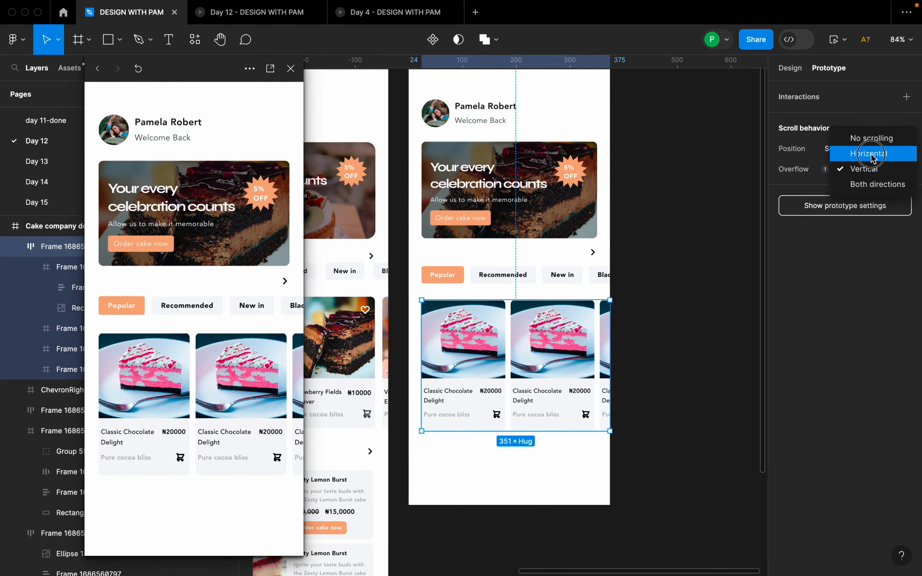
pyautogui.click(838, 152)
pyautogui.moveTo(216, 381); pyautogui.dragTo(307, 389)
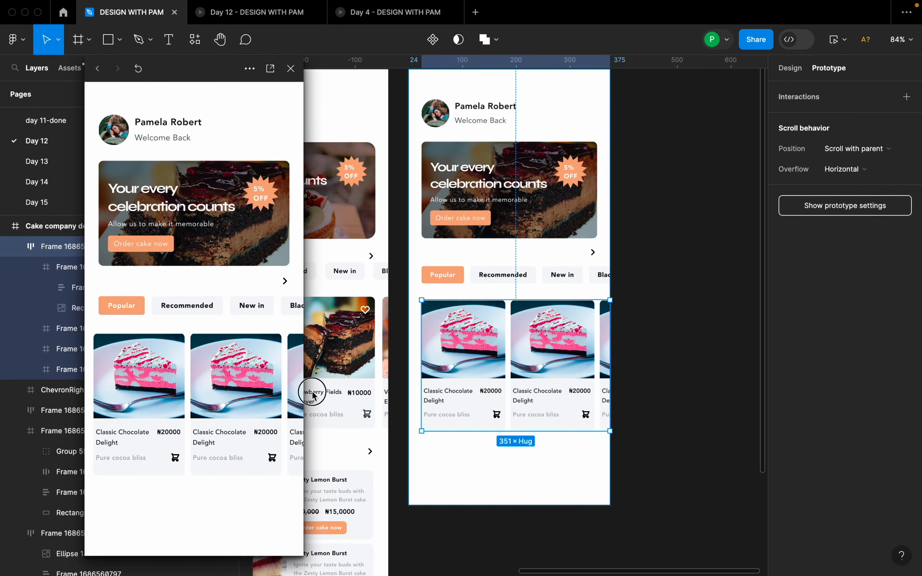
pyautogui.click(677, 336)
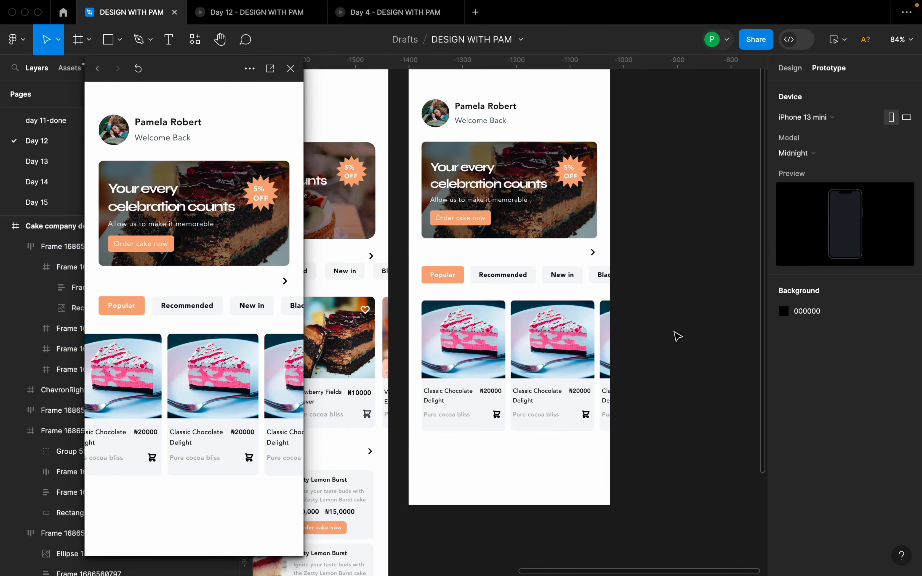
pyautogui.keyDown('ctrl'); pyautogui.scroll(-3, 677, 336); pyautogui.keyUp('ctrl')
# - Close the preview and make the Cake company design phone frame taller
pyautogui.click(290, 68)
pyautogui.scroll(-4, 510, 321)
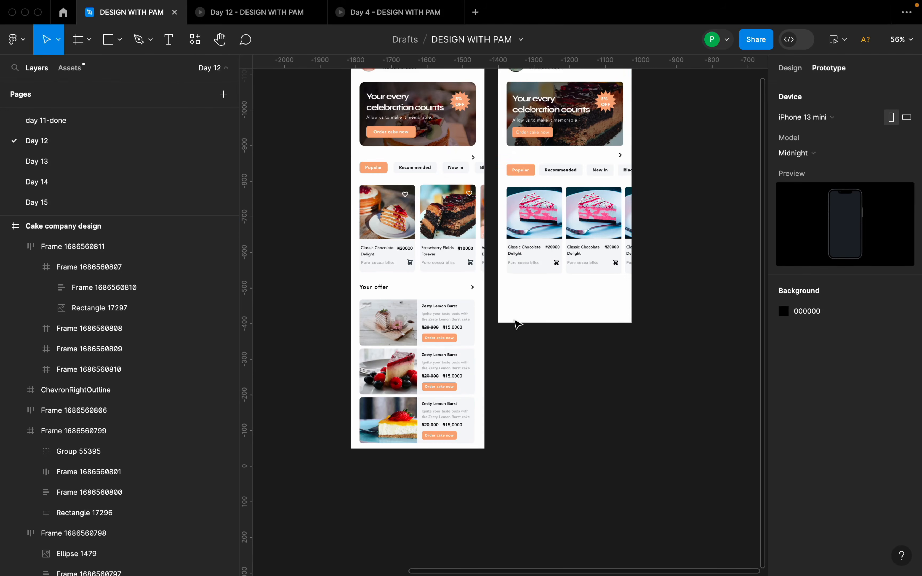
pyautogui.keyDown('ctrl'); pyautogui.scroll(2, 567, 296); pyautogui.keyUp('ctrl')
pyautogui.click(568, 295)
pyautogui.keyDown('ctrl'); pyautogui.scroll(-2, 568, 295); pyautogui.keyUp('ctrl')
pyautogui.moveTo(573, 346); pyautogui.dragTo(566, 459)
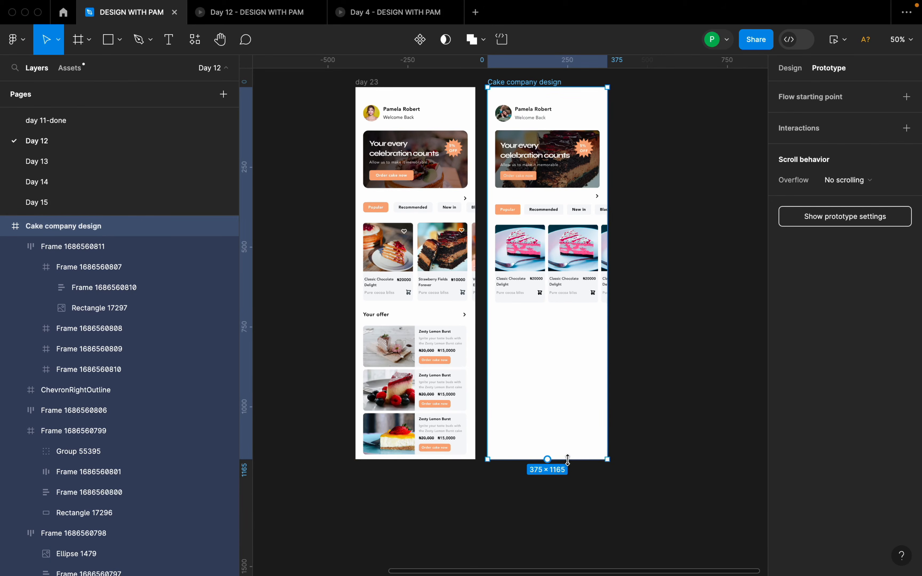
pyautogui.keyDown('ctrl'); pyautogui.scroll(3, 564, 411); pyautogui.keyUp('ctrl')
# - Add a 'Your offer' text below the product cards at font size 16
pyautogui.press('t')
pyautogui.click(493, 304)
pyautogui.write('Y')
pyautogui.press('Escape')
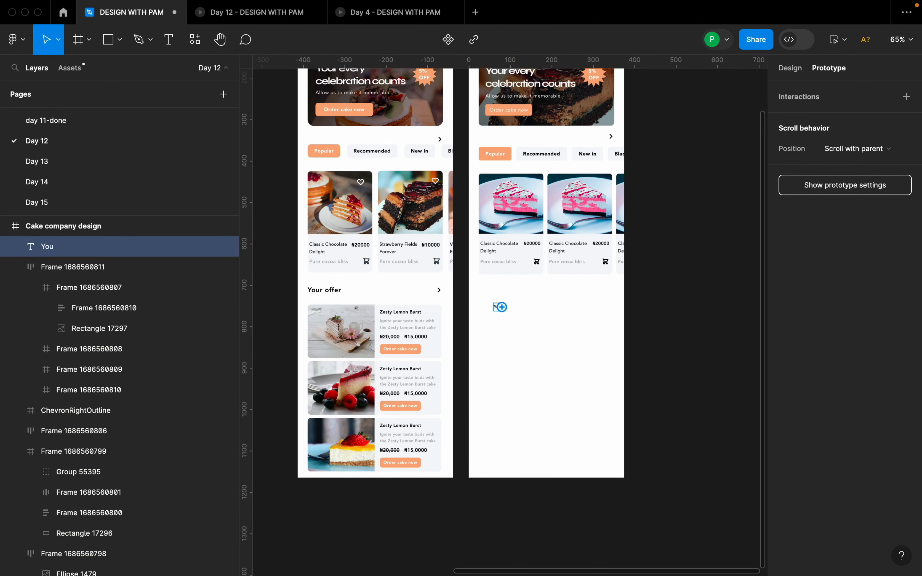
pyautogui.write('our offer')
pyautogui.click(543, 339)
pyautogui.moveTo(498, 301); pyautogui.dragTo(483, 283)
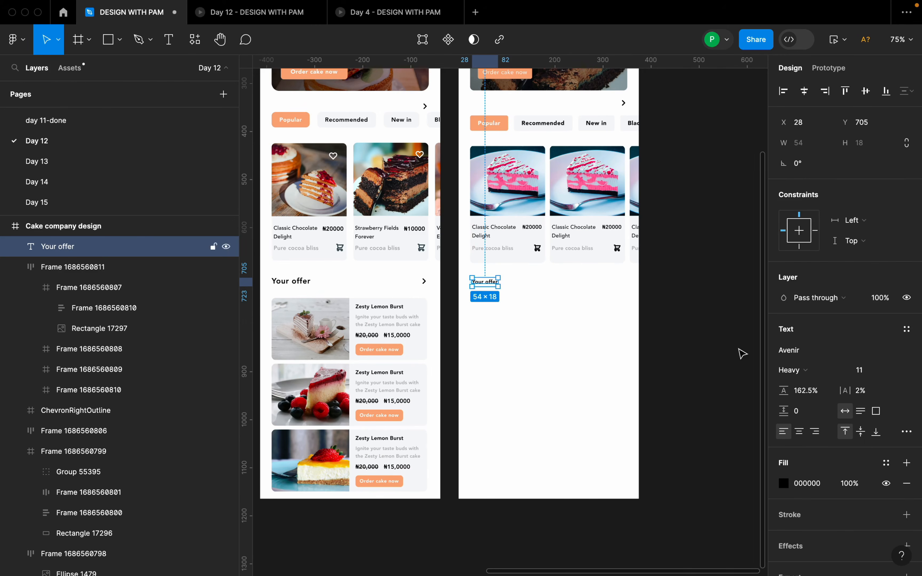
pyautogui.click(894, 372)
pyautogui.click(890, 446)
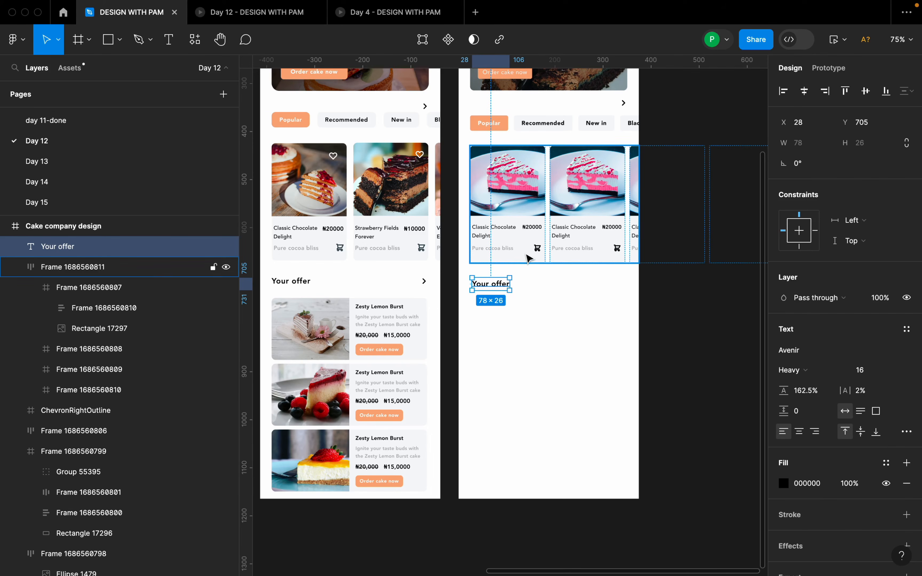
# - Set a 24 px gap between the product card row and the 'Your offer' heading
pyautogui.keyDown('shift'); pyautogui.click(530, 259); pyautogui.keyUp('shift')
pyautogui.click(576, 362)
pyautogui.scroll(5, 572, 310)
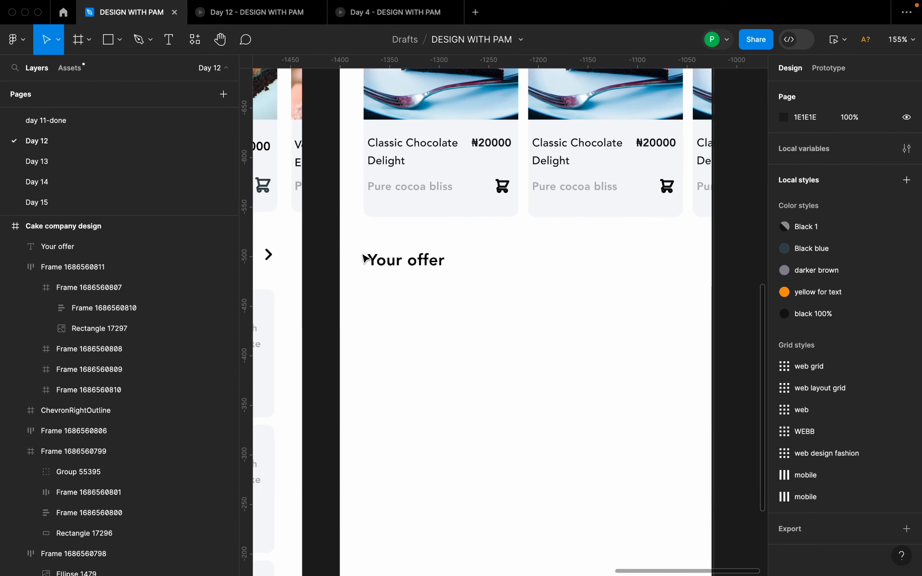
pyautogui.click(396, 259)
pyautogui.keyDown('shift'); pyautogui.click(418, 211); pyautogui.keyUp('shift')
pyautogui.click(811, 231)
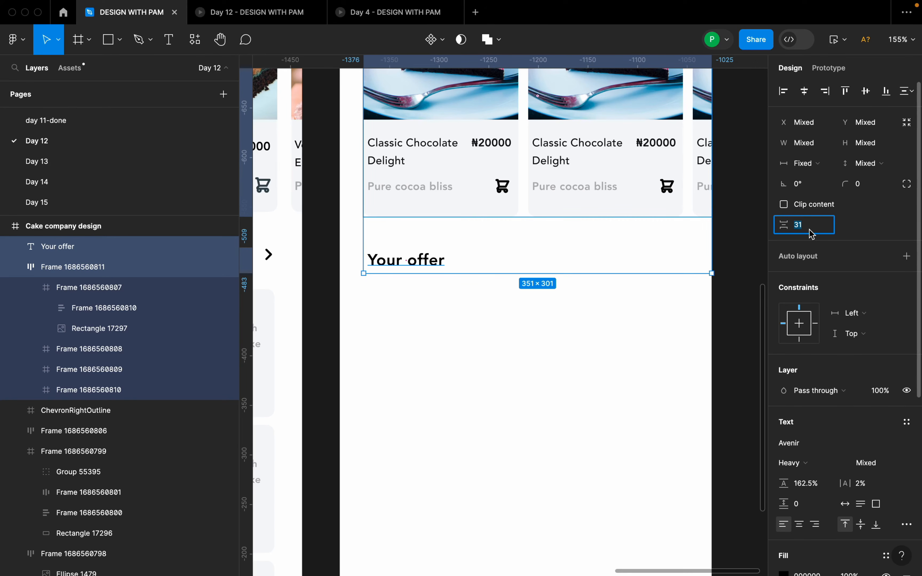
pyautogui.write('24')
pyautogui.press('Return')
# - Copy the chevron from the left screen's Your offer row beside the new heading
pyautogui.click(609, 338)
pyautogui.scroll(-5, 484, 279)
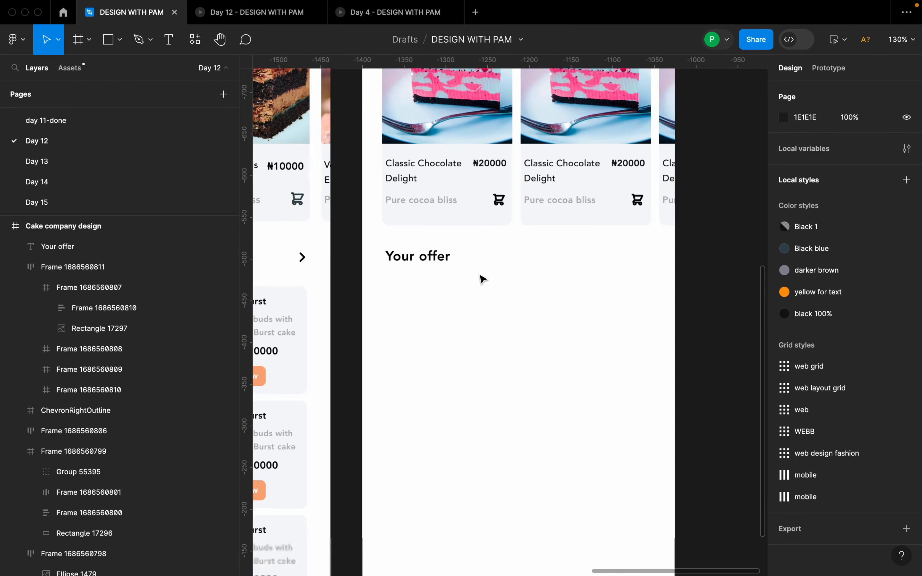
pyautogui.scroll(3, 390, 267)
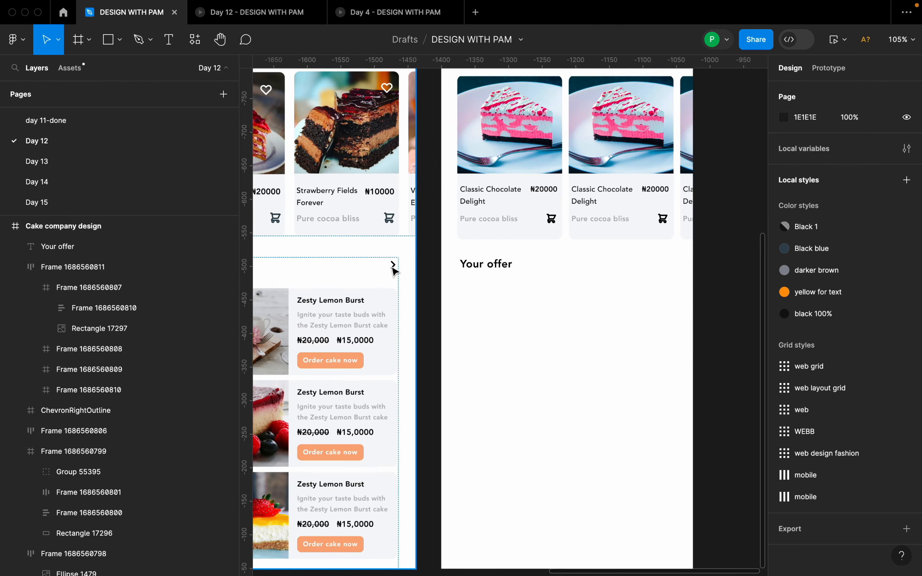
pyautogui.click(394, 271)
pyautogui.moveTo(394, 271); pyautogui.dragTo(673, 265)
# - Wrap the 'Your offer' heading and chevron in a horizontal auto-layout row
pyautogui.keyDown('shift'); pyautogui.click(501, 270); pyautogui.keyUp('shift')
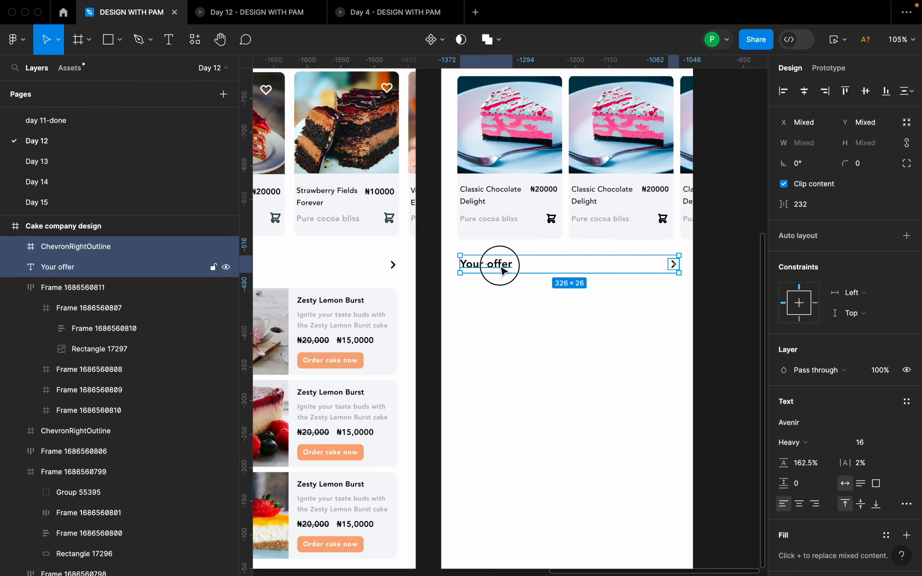
pyautogui.hotkey('shift', 'a')
pyautogui.scroll(-3, 493, 292)
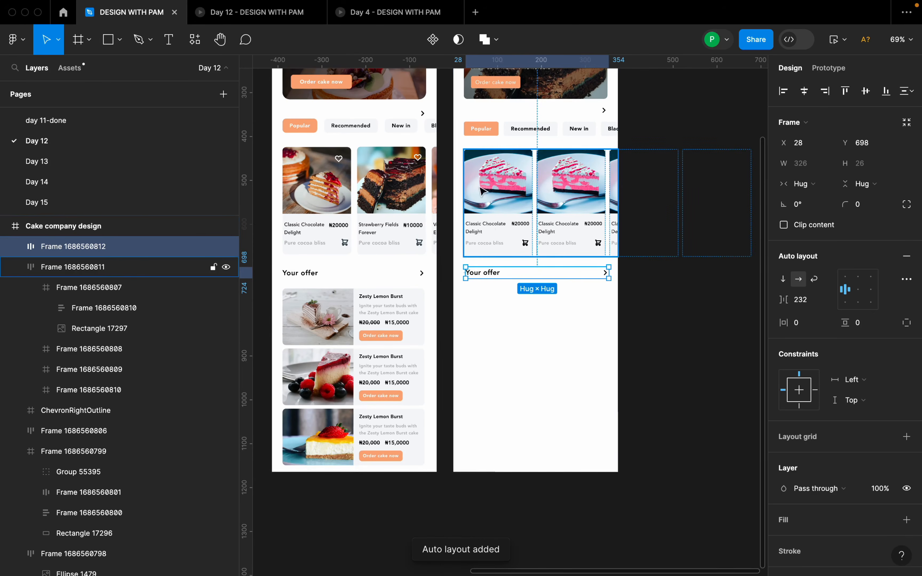
pyautogui.scroll(5, 496, 155)
pyautogui.scroll(2, 484, 90)
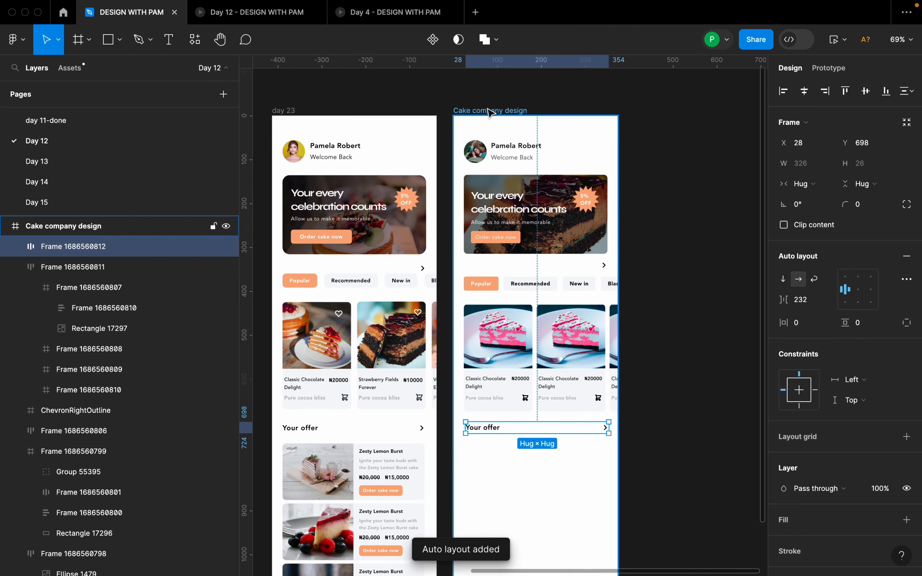
# - Check the 32px row grid and set the Your offer row's horizontal constraint to Center
pyautogui.click(490, 111)
pyautogui.click(886, 309)
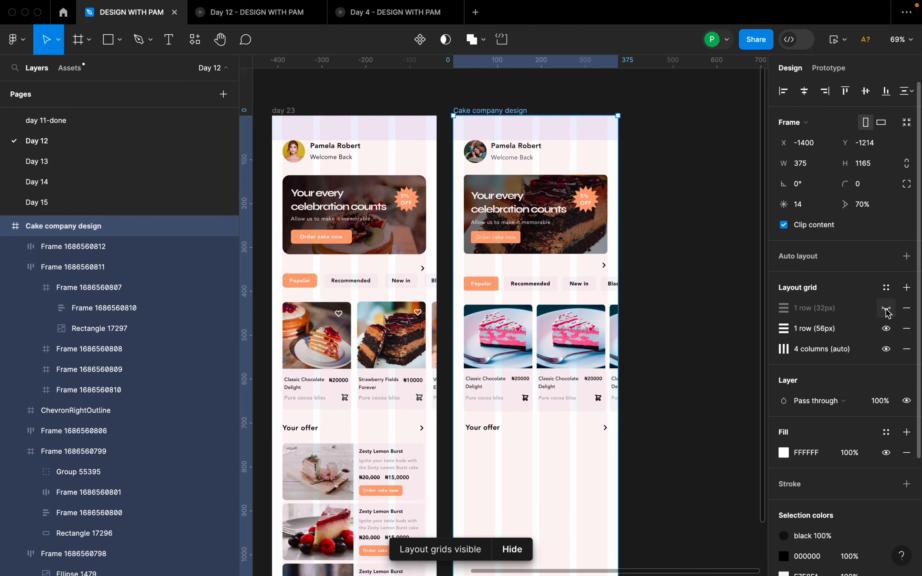
pyautogui.click(886, 308)
pyautogui.scroll(-3, 664, 354)
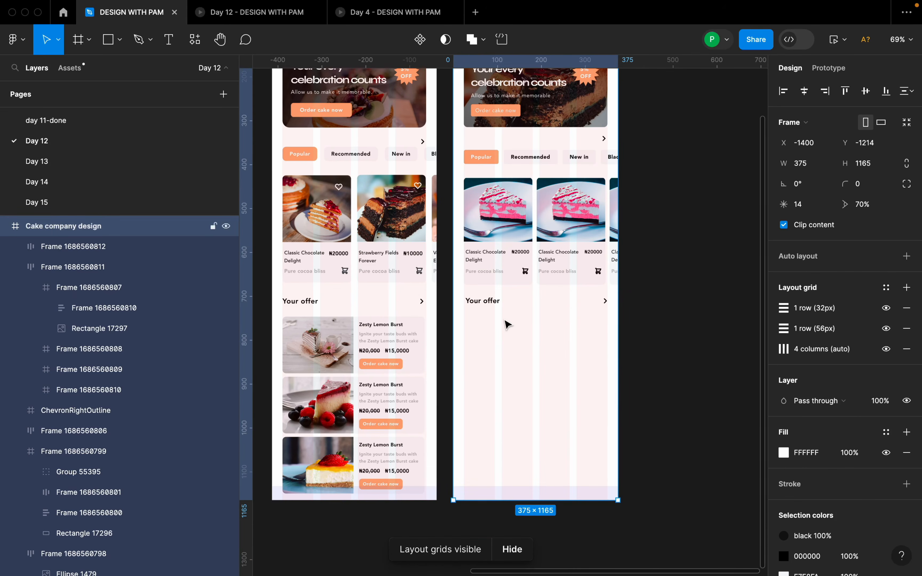
pyautogui.scroll(5, 507, 326)
pyautogui.click(585, 286)
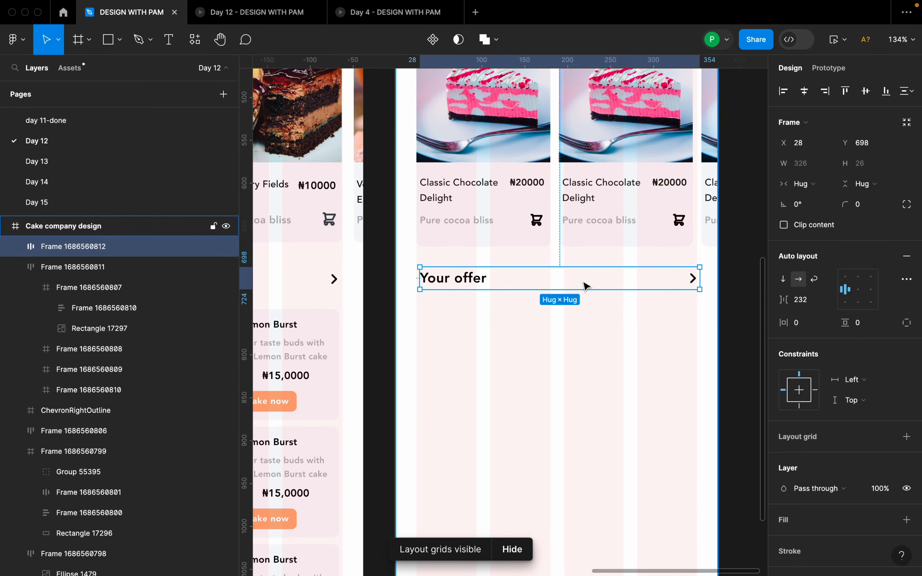
pyautogui.click(804, 91)
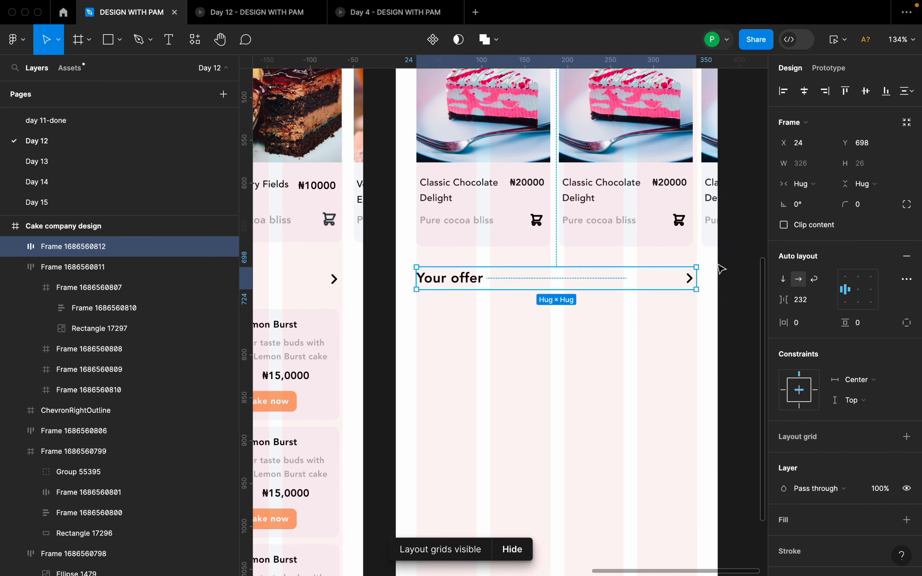
pyautogui.scroll(-5, 720, 275)
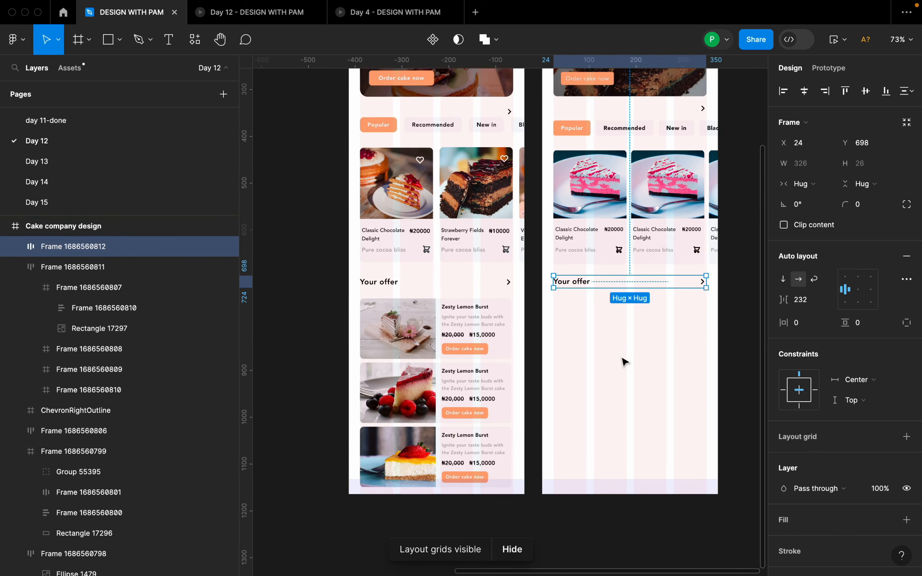
pyautogui.scroll(2, 617, 360)
pyautogui.click(461, 328)
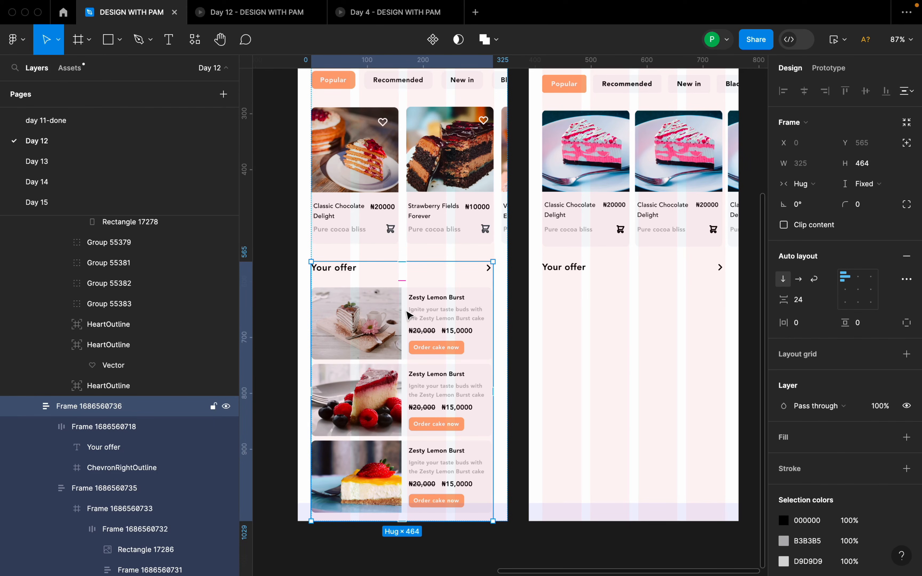
# - Draw a new card frame below 'Your offer' sized 323 × 129
pyautogui.press('f')
pyautogui.moveTo(542, 295); pyautogui.dragTo(726, 358)
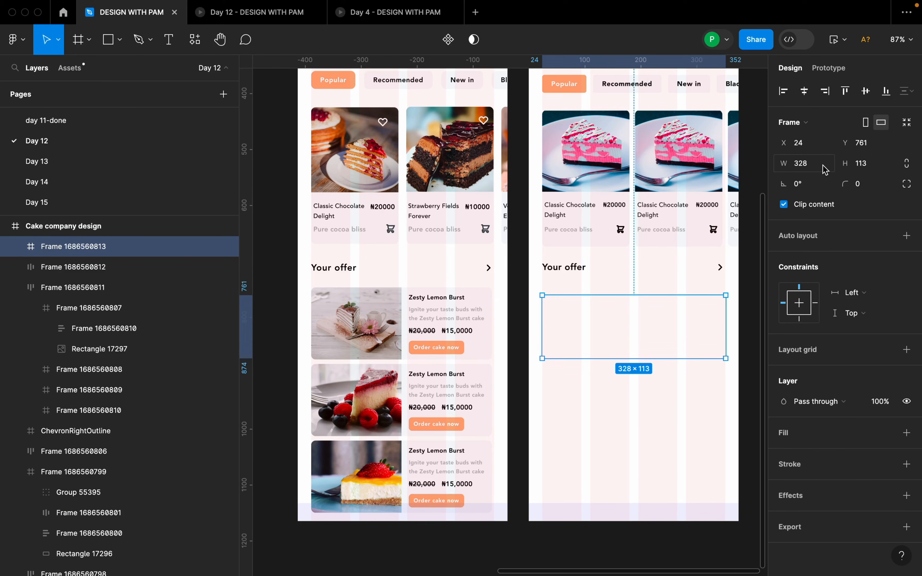
pyautogui.click(824, 169)
pyautogui.write('323')
pyautogui.press('Return')
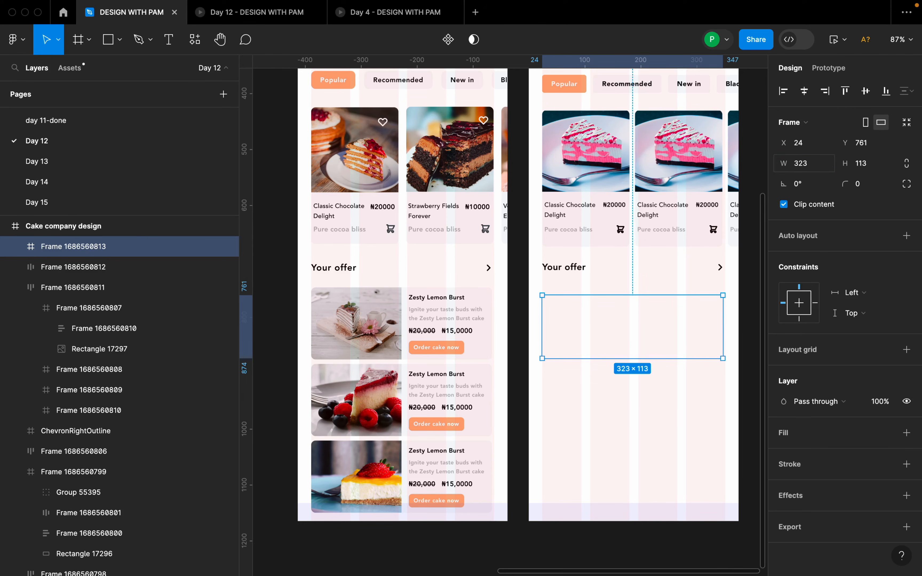
pyautogui.click(875, 168)
pyautogui.press('Return')
pyautogui.scroll(-1, 679, 350)
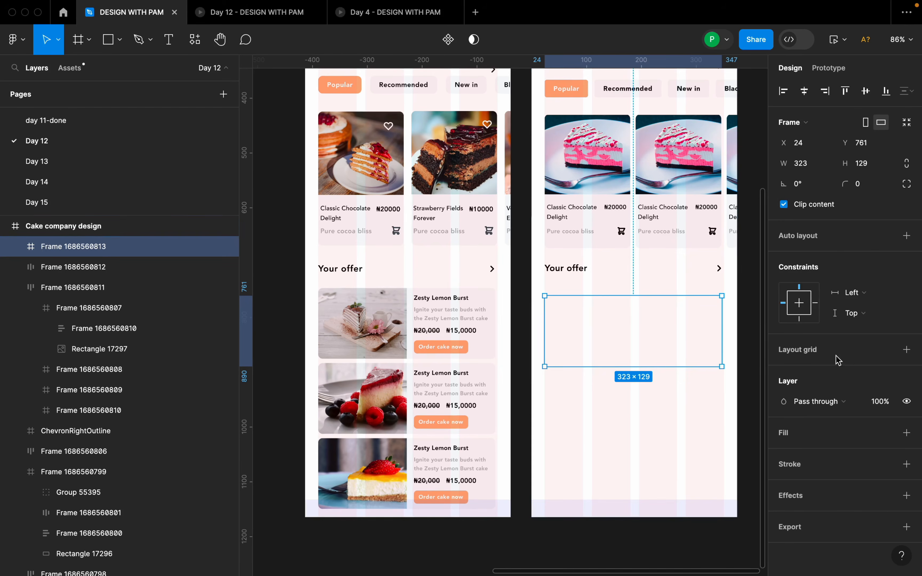
pyautogui.scroll(2, 674, 355)
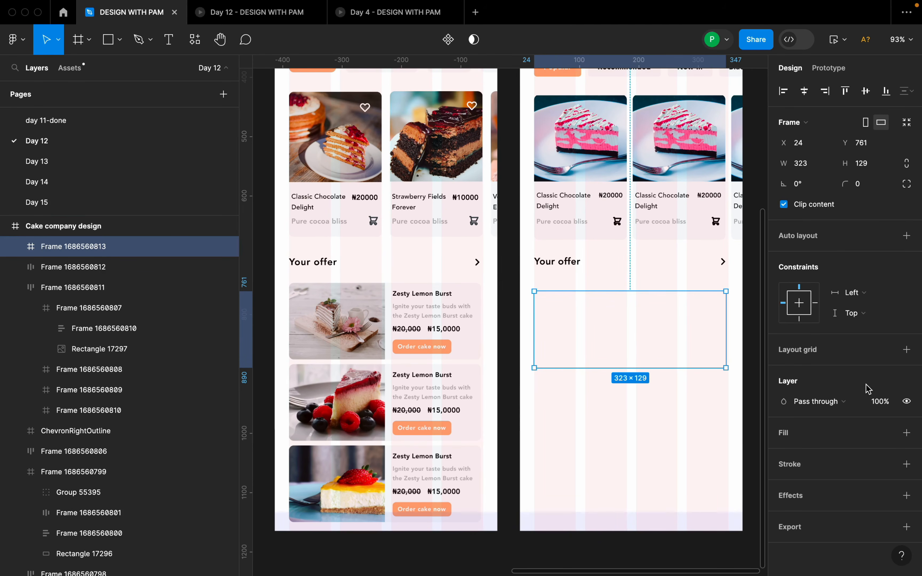
# - Fill the card with the light grey F7F8FA sampled from the left screen's cards
pyautogui.click(907, 432)
pyautogui.click(784, 452)
pyautogui.click(632, 423)
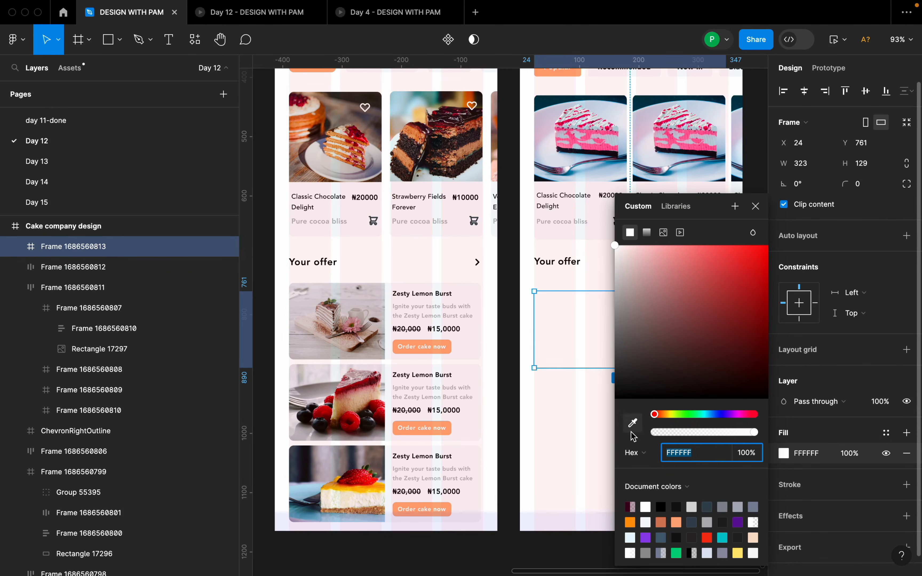
pyautogui.click(589, 205)
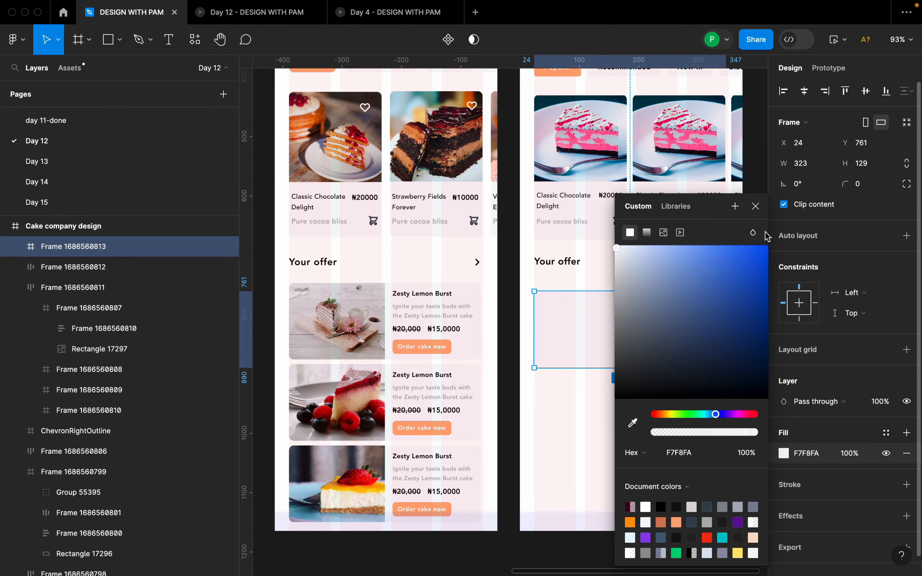
pyautogui.click(755, 205)
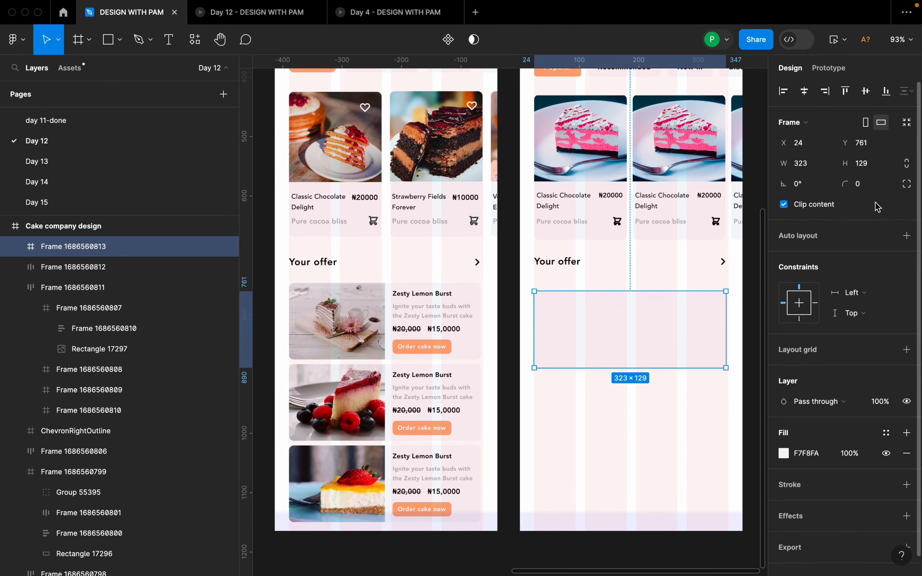
# - Give the card an 8 px corner radius
pyautogui.click(871, 185)
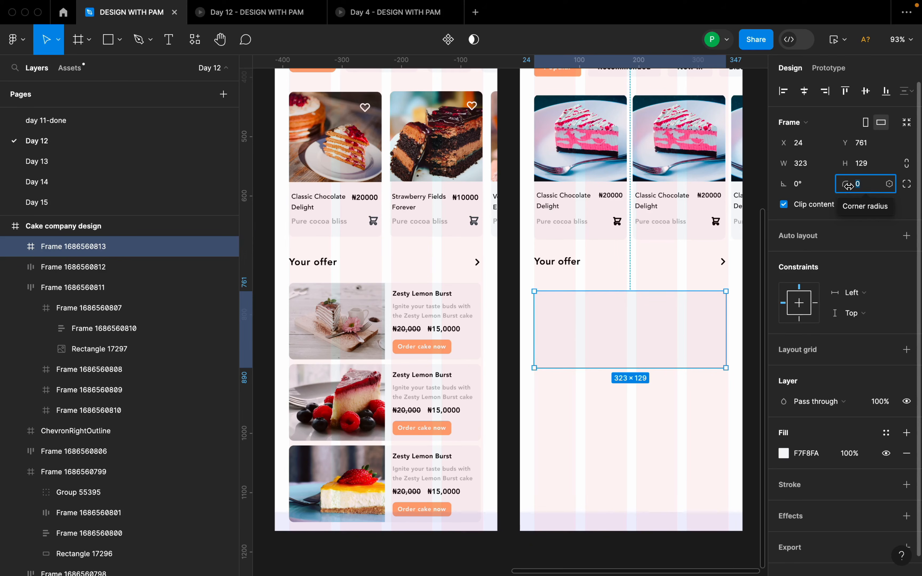
pyautogui.write('8')
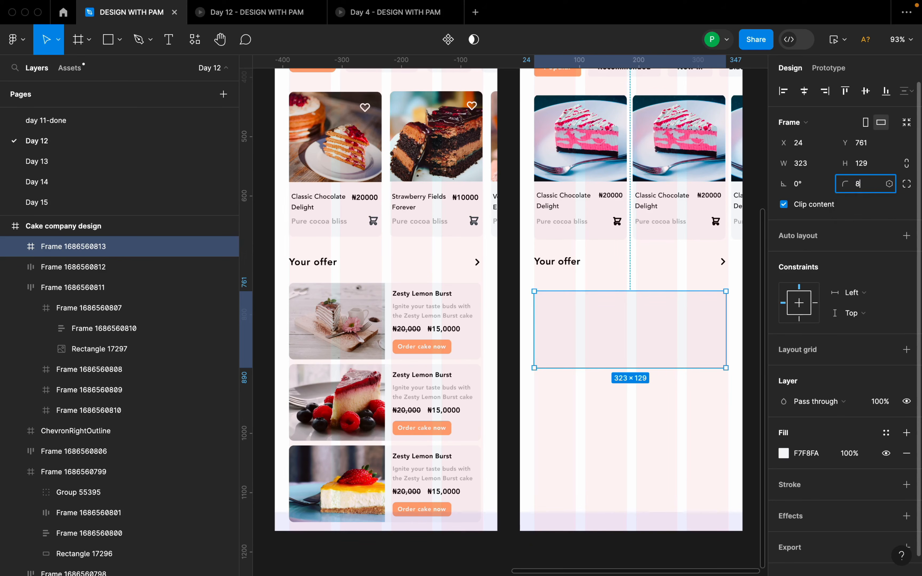
pyautogui.press('Return')
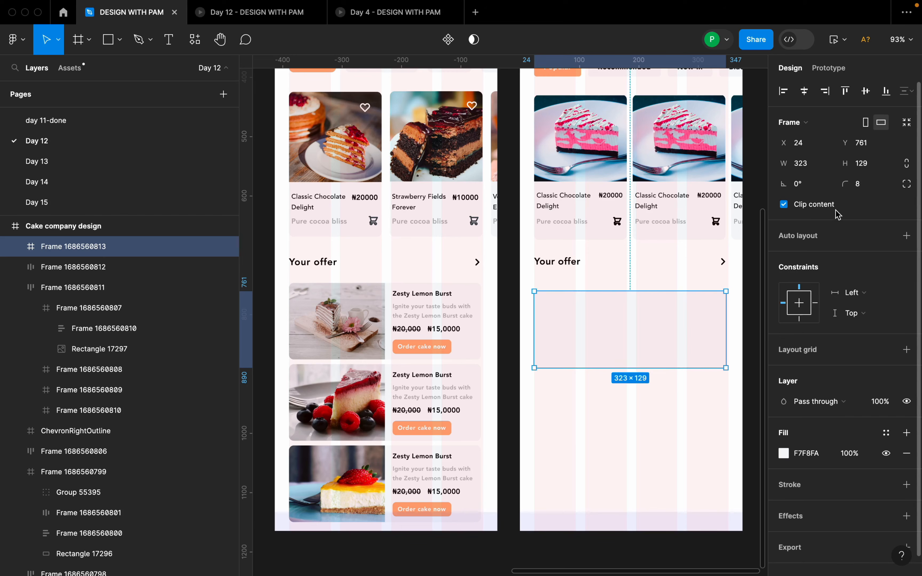
pyautogui.click(864, 190)
pyautogui.click(706, 418)
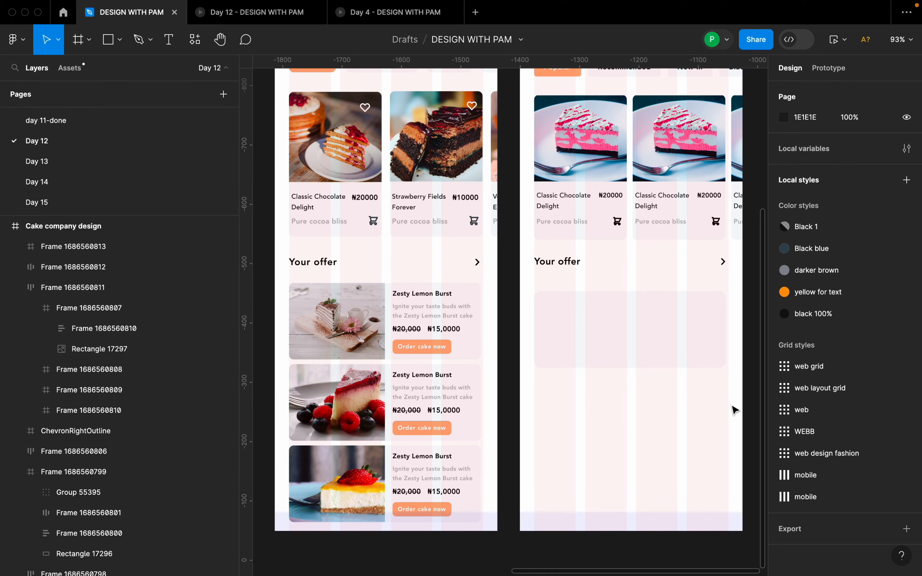
pyautogui.click(714, 353)
pyautogui.click(863, 186)
pyautogui.write('8')
pyautogui.press('Return')
pyautogui.scroll(-2, 650, 369)
pyautogui.click(723, 383)
pyautogui.scroll(2, 721, 382)
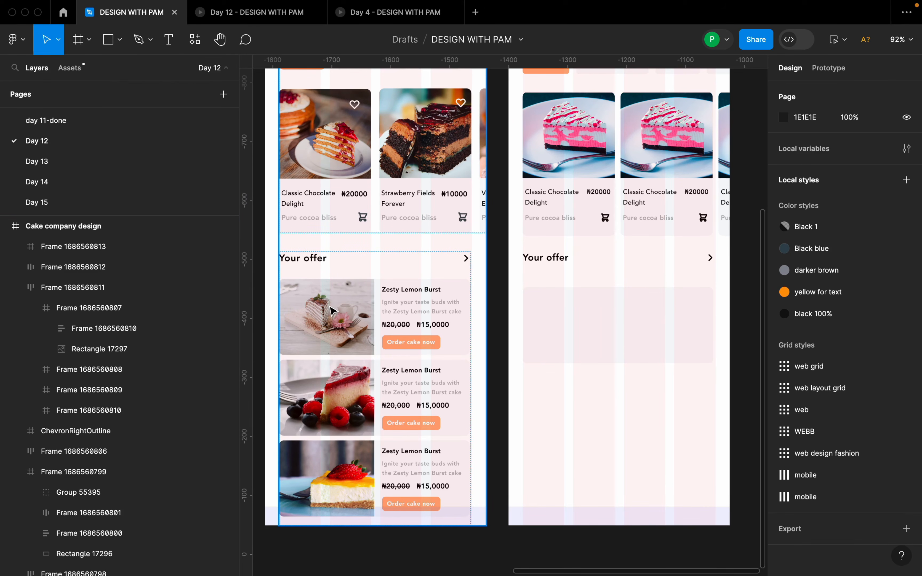
# - Draw an image placeholder rectangle in the card's left part and set its width to 161.5
pyautogui.click(119, 39)
pyautogui.click(118, 73)
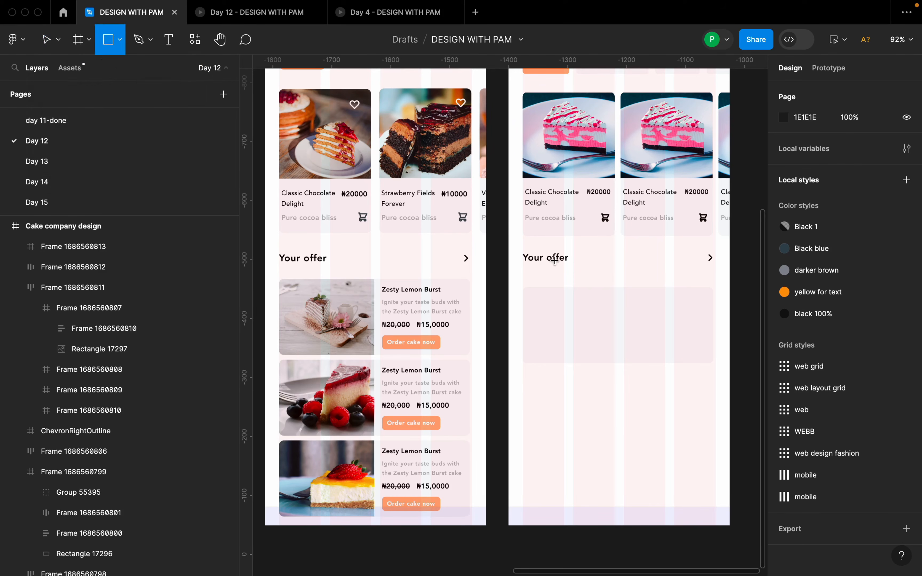
pyautogui.moveTo(526, 288)
pyautogui.mouseDown()
pyautogui.moveTo(537, 339)
pyautogui.moveTo(668, 364)
pyautogui.moveTo(623, 363)
pyautogui.mouseUp()
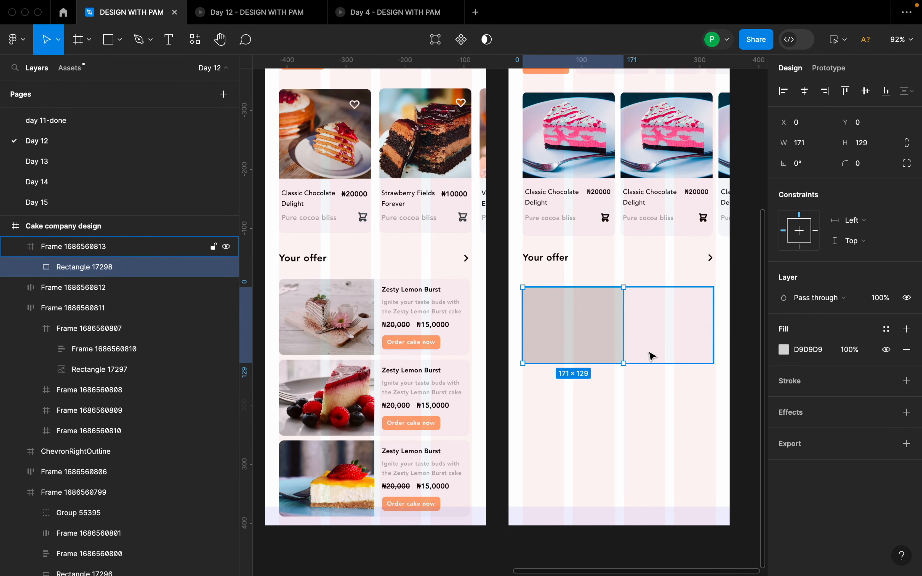
pyautogui.click(651, 357)
pyautogui.click(811, 167)
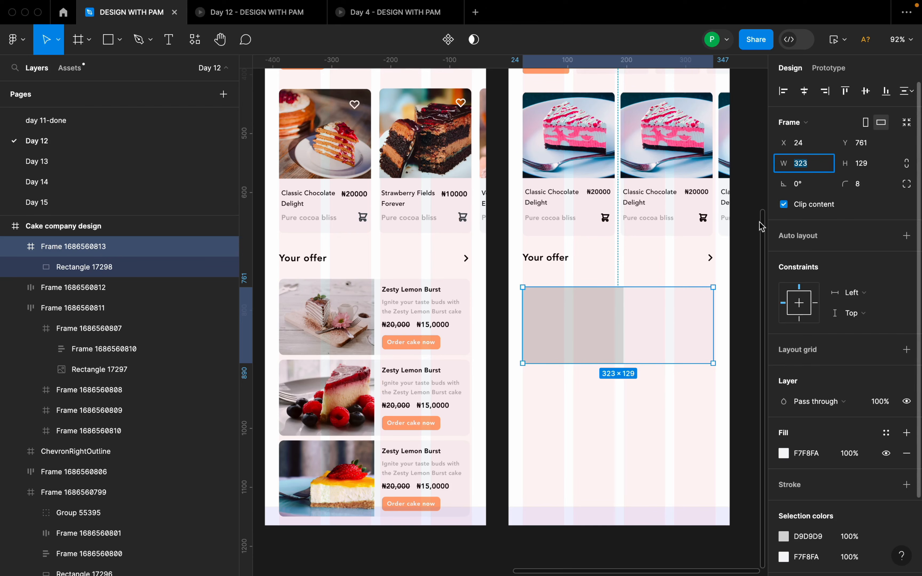
pyautogui.click(615, 311)
pyautogui.click(617, 312)
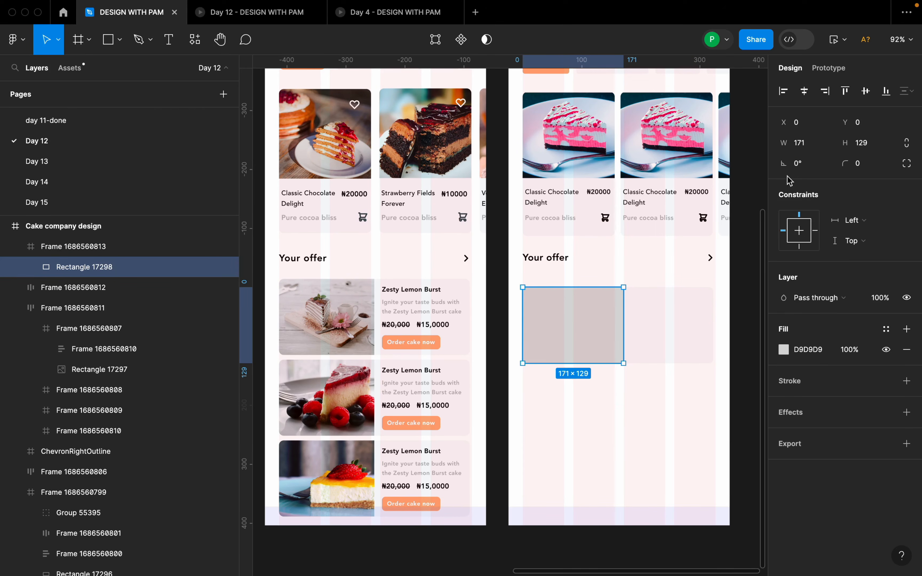
pyautogui.click(817, 149)
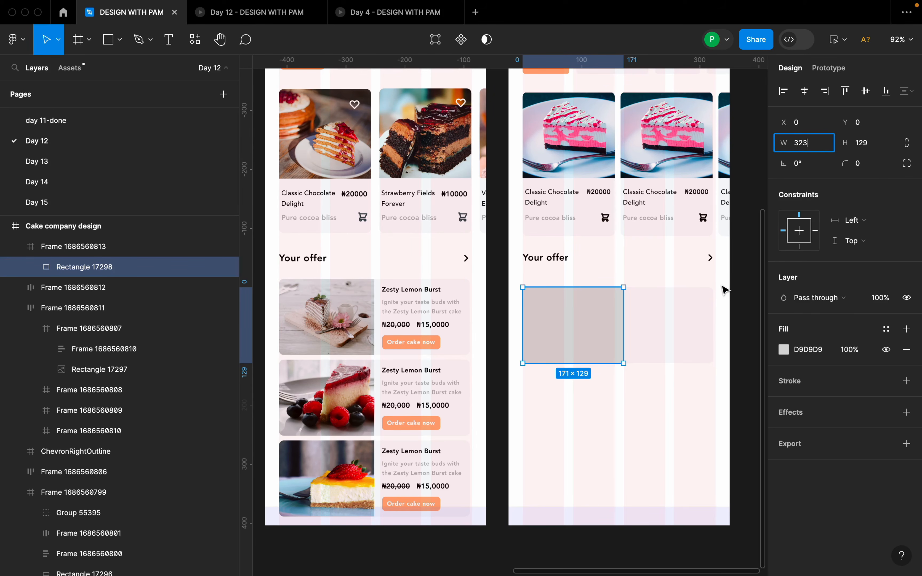
pyautogui.press('Return')
# - Search the Pexels plugin for 'cake' photos for the rectangle
pyautogui.scroll(5, 648, 341)
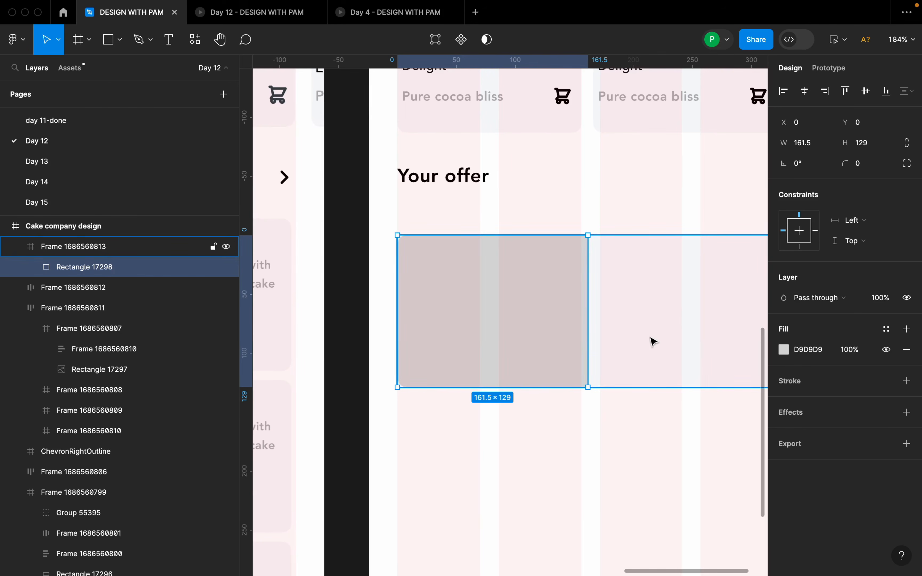
pyautogui.click(613, 200)
pyautogui.click(581, 299)
pyautogui.scroll(-5, 571, 290)
pyautogui.rightClick(559, 288)
pyautogui.moveTo(596, 457)
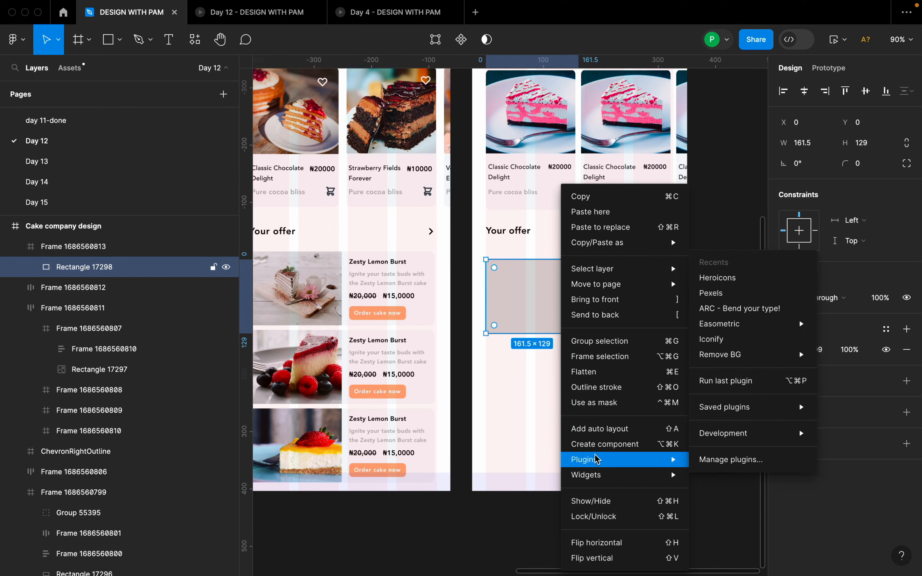
pyautogui.click(711, 292)
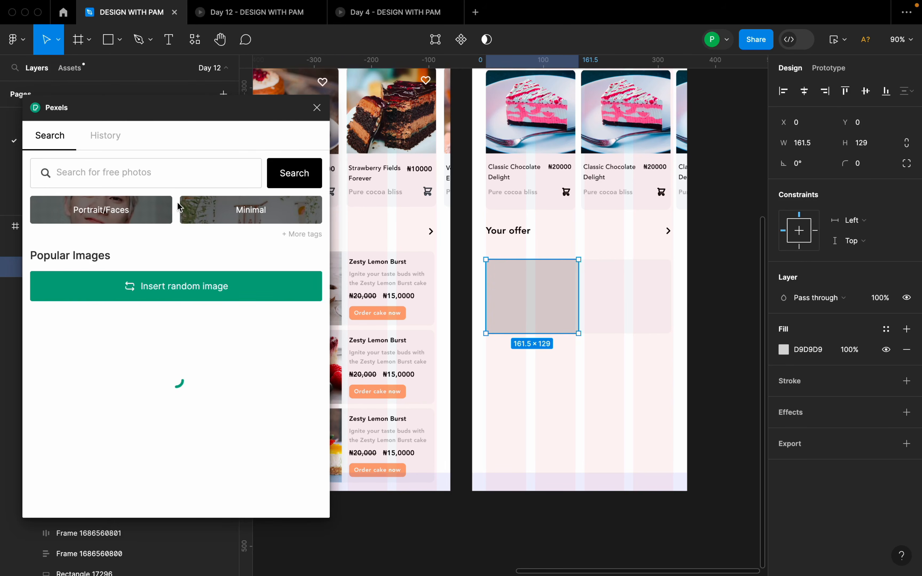
pyautogui.click(183, 173)
pyautogui.write('cake')
pyautogui.press('Return')
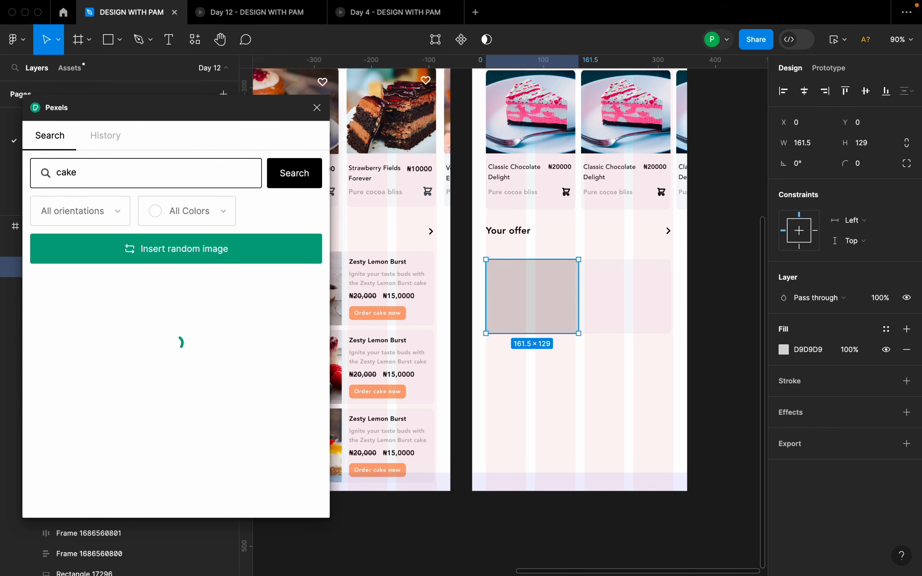
# - Fill the rectangle with the cupcake-with-ribbon photo from the results
pyautogui.scroll(-5, 209, 364)
pyautogui.click(123, 377)
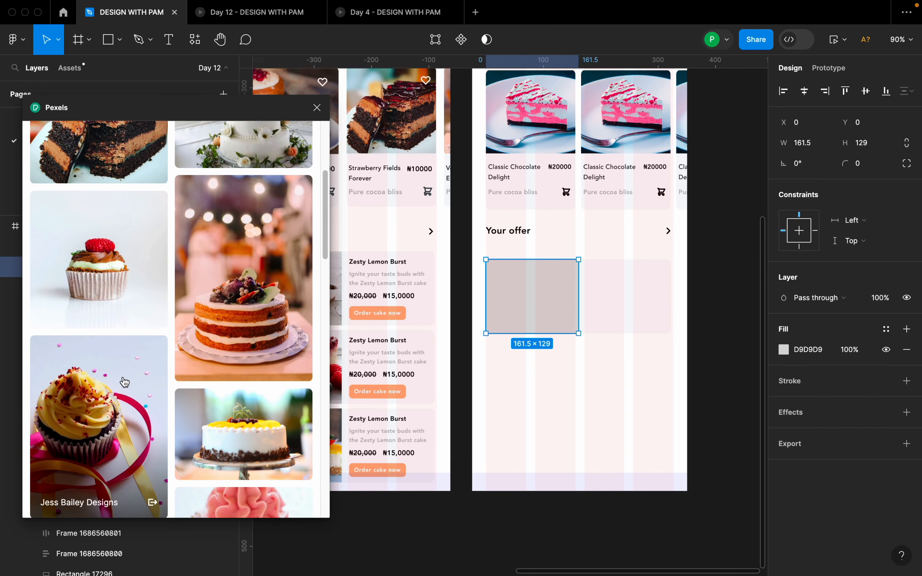
pyautogui.click(316, 110)
pyautogui.scroll(-2, 529, 313)
pyautogui.click(539, 358)
pyautogui.scroll(-2, 591, 318)
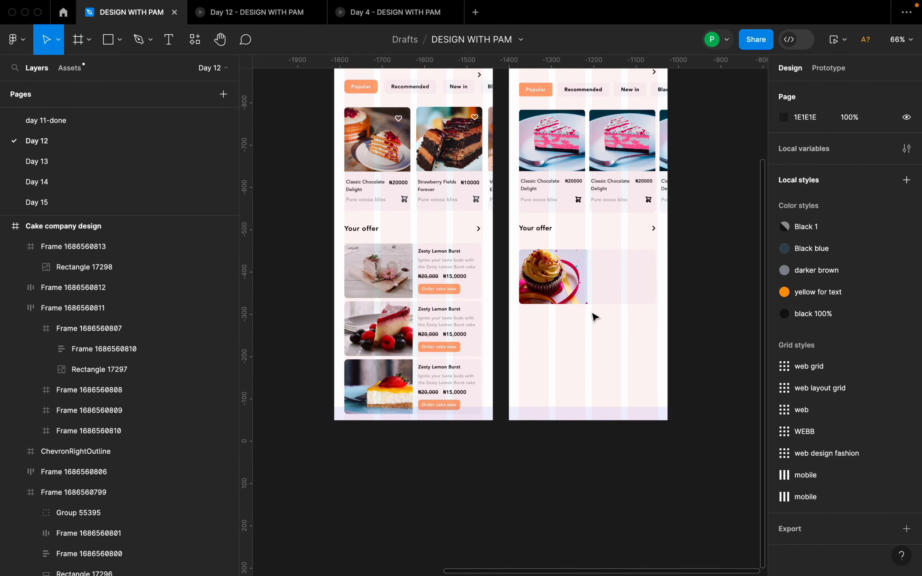
pyautogui.scroll(5, 598, 310)
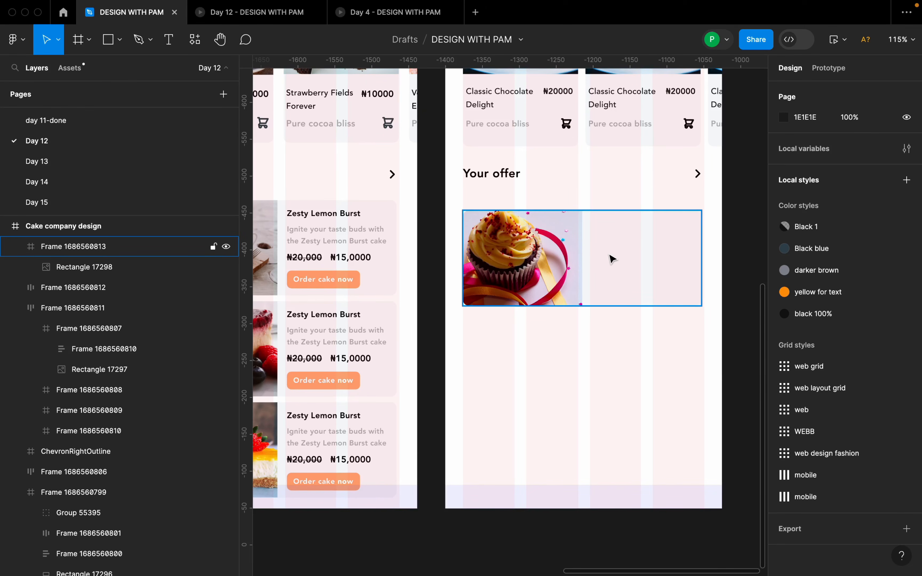
pyautogui.scroll(3, 401, 240)
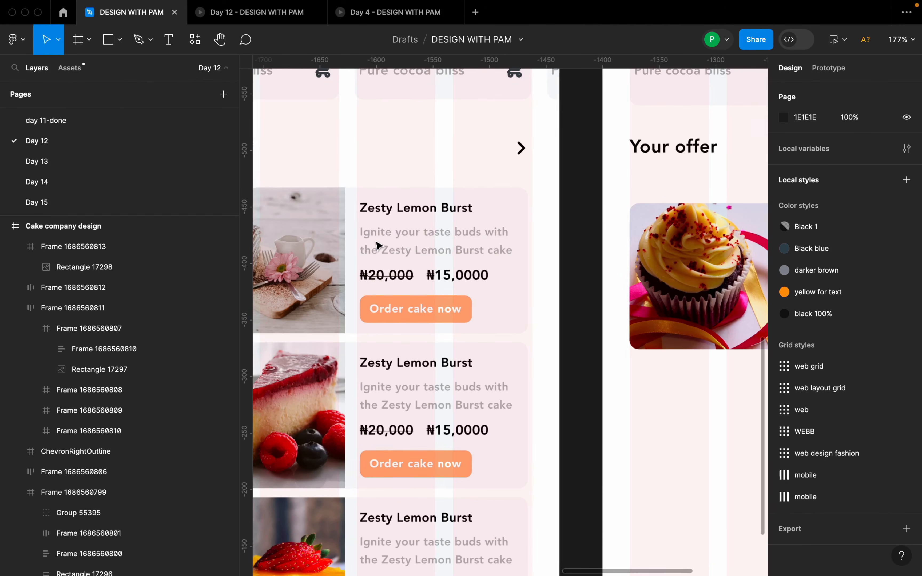
pyautogui.scroll(5, 378, 244)
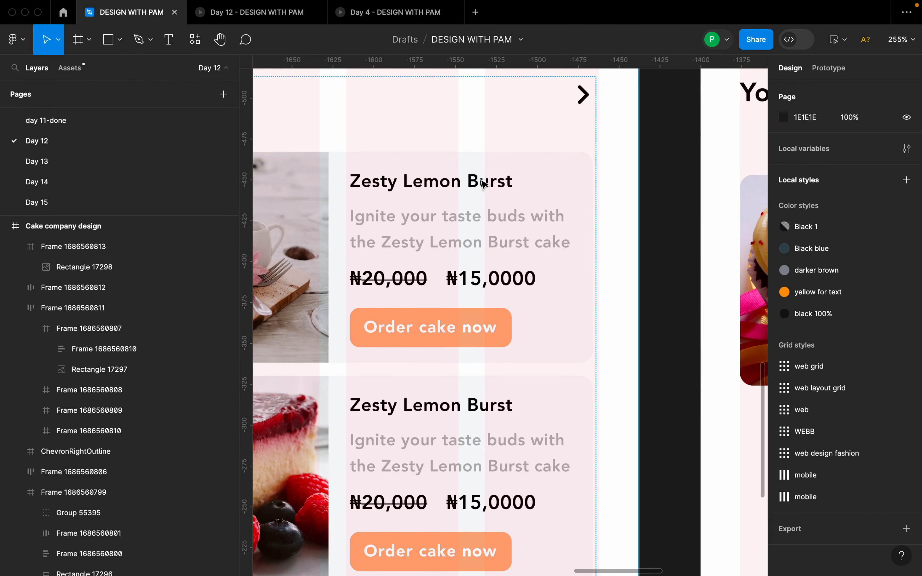
pyautogui.scroll(-2, 482, 206)
pyautogui.moveTo(403, 230); pyautogui.dragTo(480, 230)
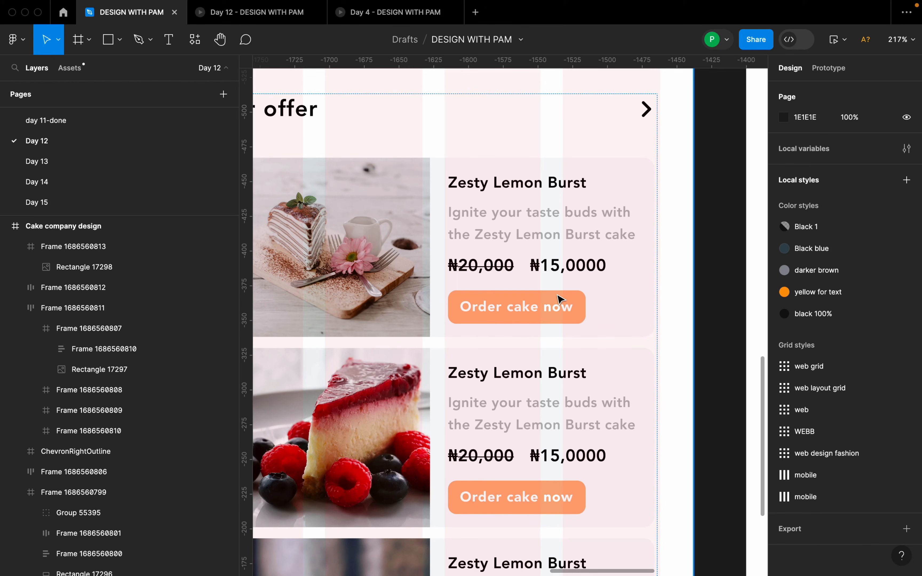
pyautogui.click(569, 216)
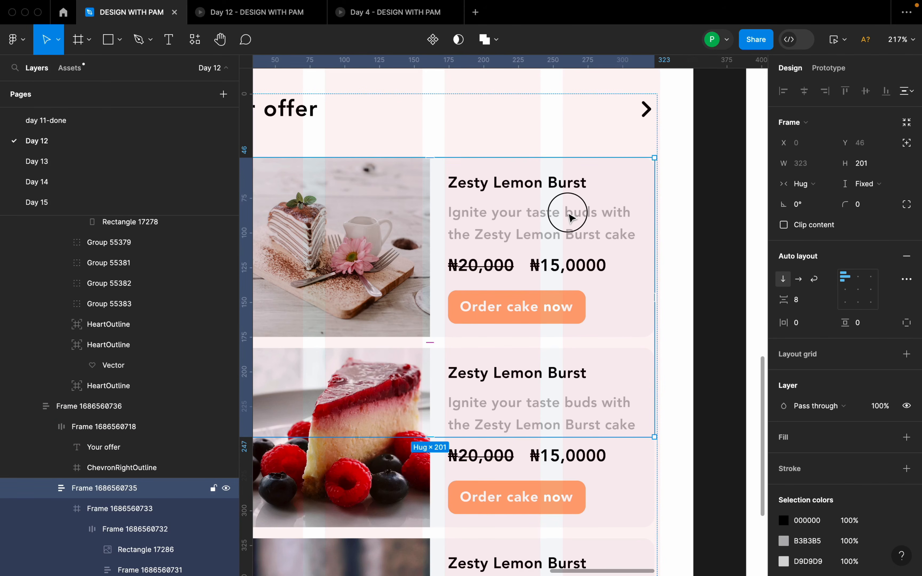
pyautogui.doubleClick(569, 216)
pyautogui.doubleClick(569, 216)
pyautogui.doubleClick(569, 216)
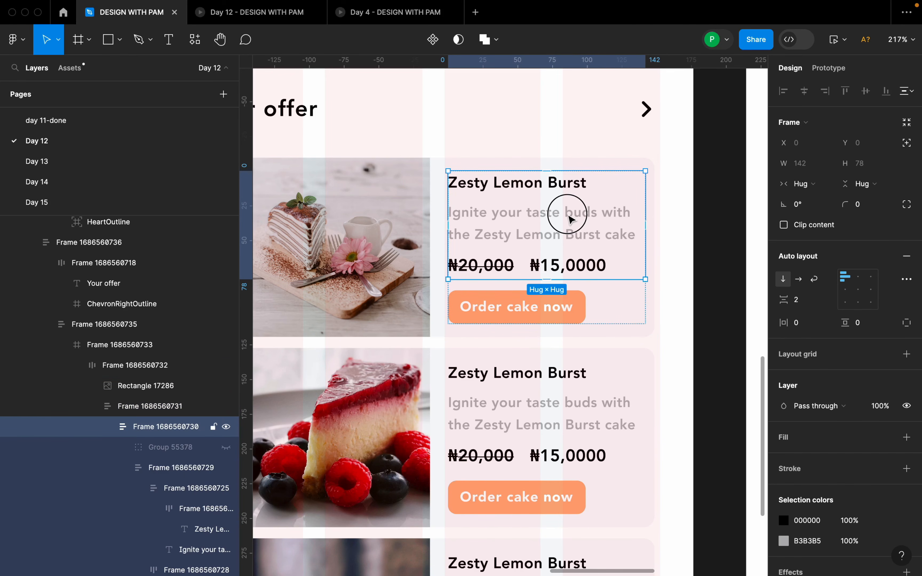
pyautogui.doubleClick(569, 218)
pyautogui.doubleClick(569, 216)
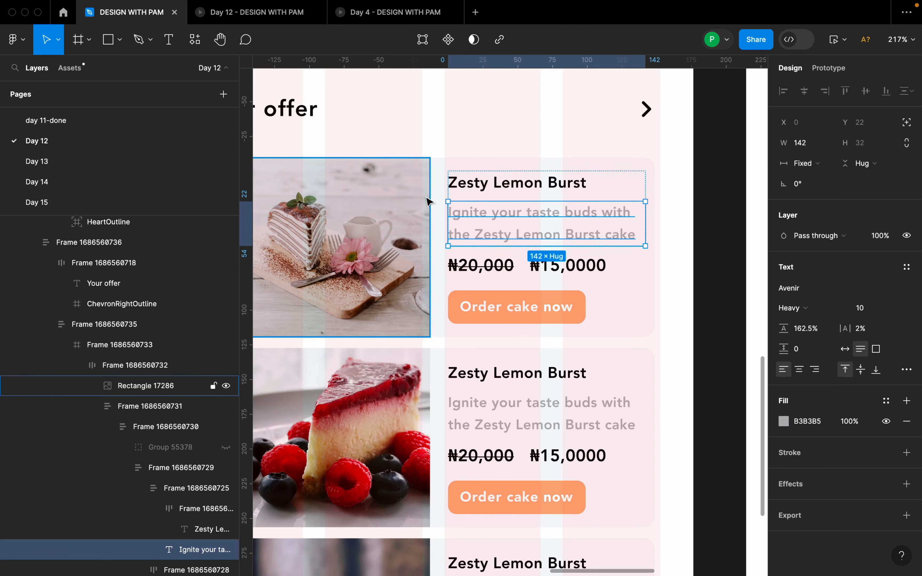
pyautogui.scroll(-5, 428, 199)
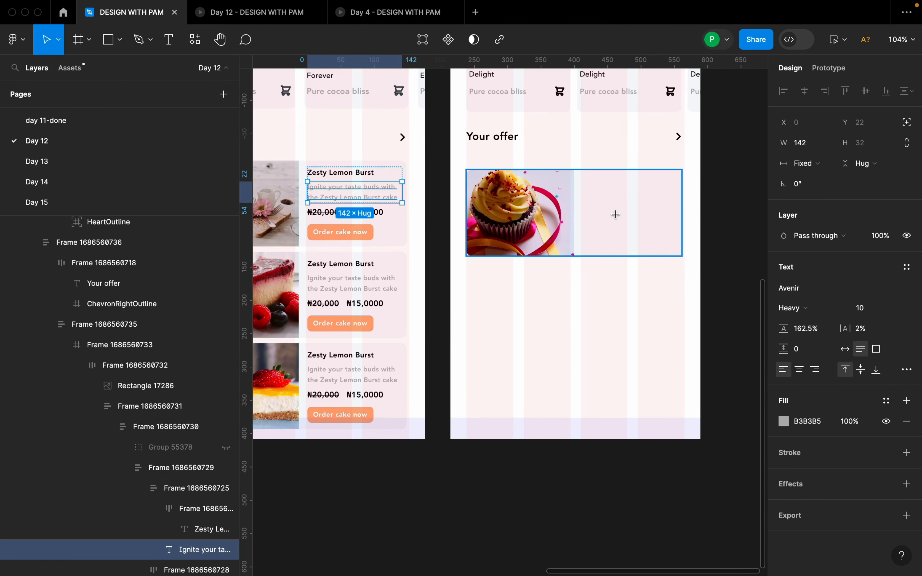
# - Add the title 'Zesty Lemon burt' at font size 12 at the card's top, right of the photo
pyautogui.press('t')
pyautogui.click(611, 204)
pyautogui.write('X')
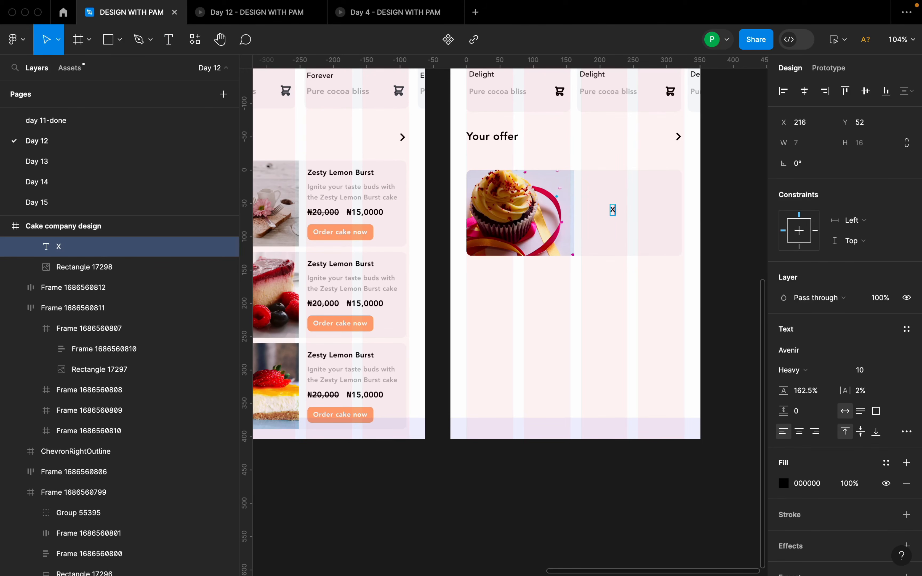
pyautogui.write('X')
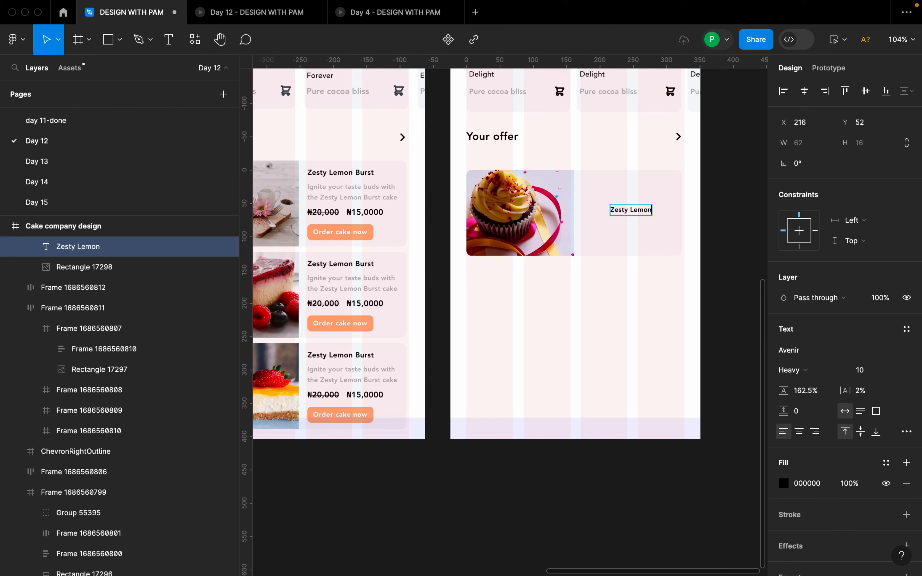
pyautogui.press('Escape')
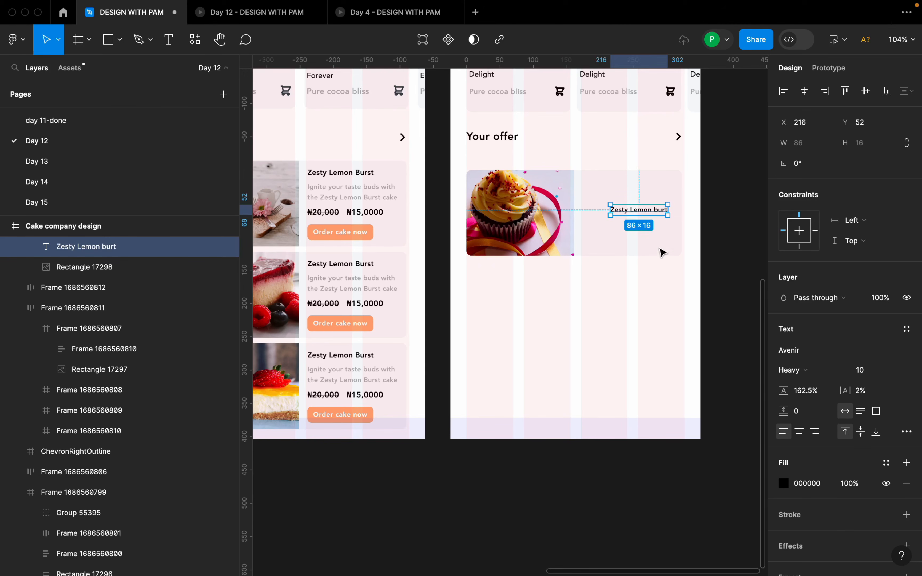
pyautogui.moveTo(647, 212); pyautogui.dragTo(629, 188)
pyautogui.click(895, 373)
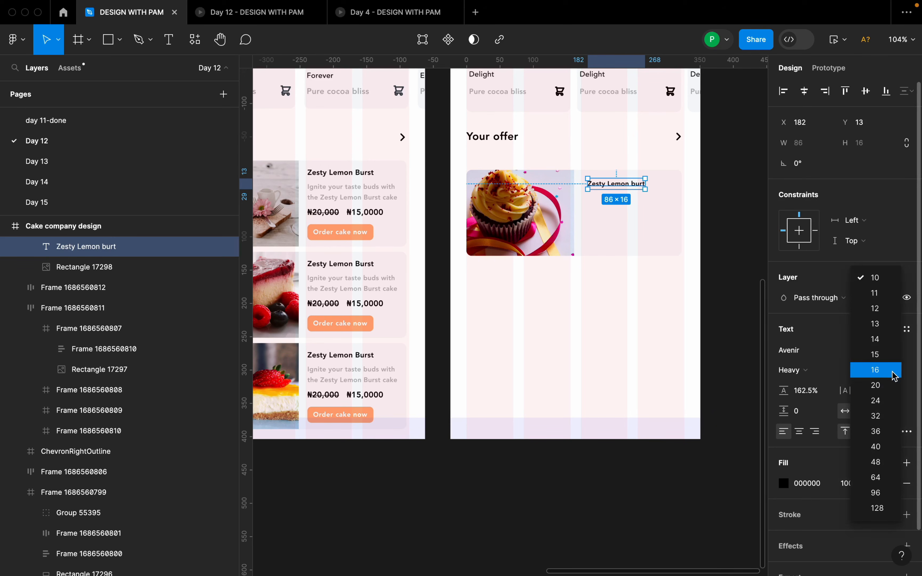
pyautogui.click(876, 308)
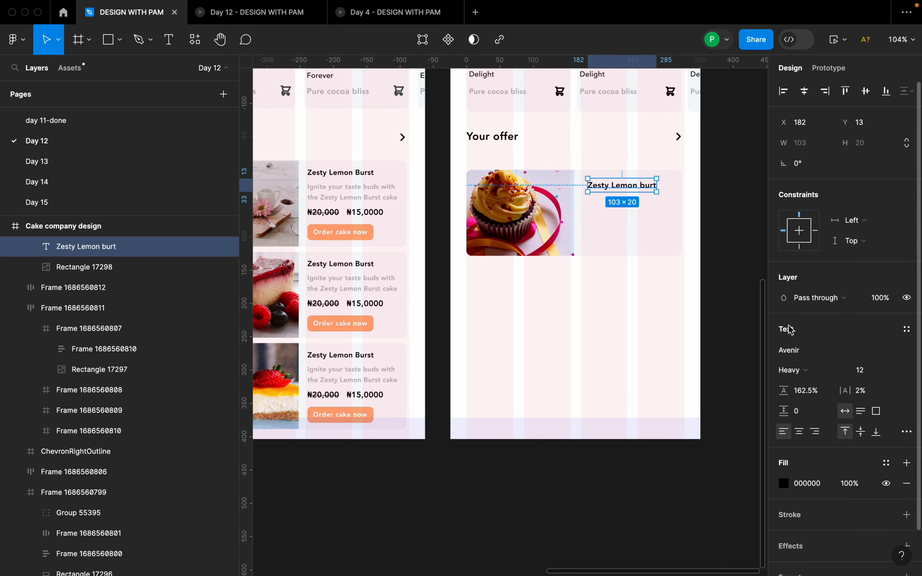
pyautogui.moveTo(619, 186); pyautogui.dragTo(617, 186)
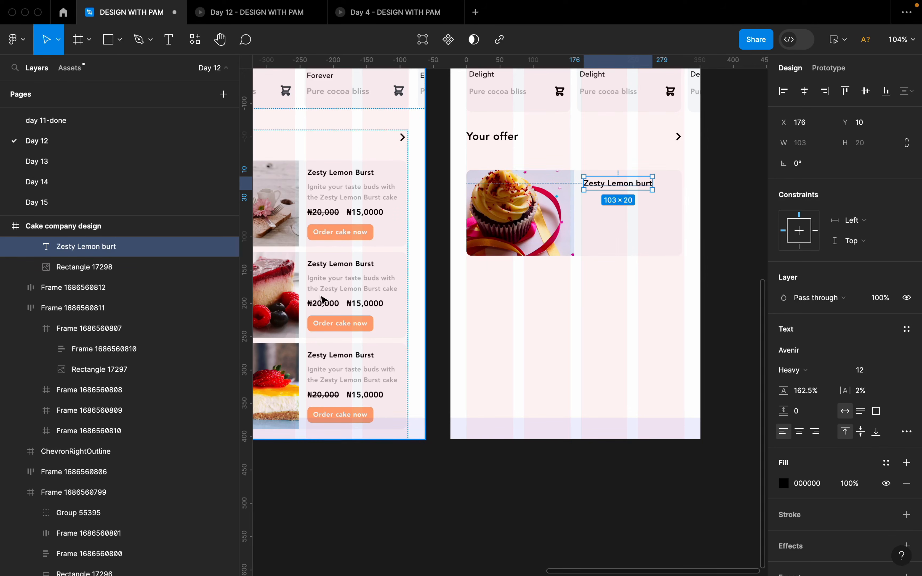
# - Copy the 'Ignite your taste buds' description from the left card into a new text box in the cupcake card
pyautogui.click(353, 199)
pyautogui.doubleClick(352, 199)
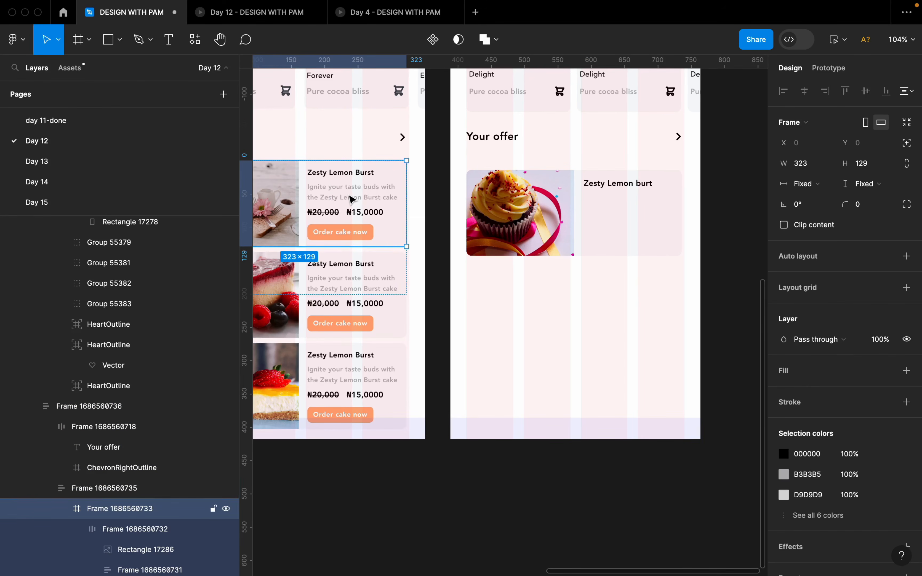
pyautogui.doubleClick(352, 199)
pyautogui.doubleClick(351, 196)
pyautogui.doubleClick(348, 195)
pyautogui.hotkey('ctrl', 'c')
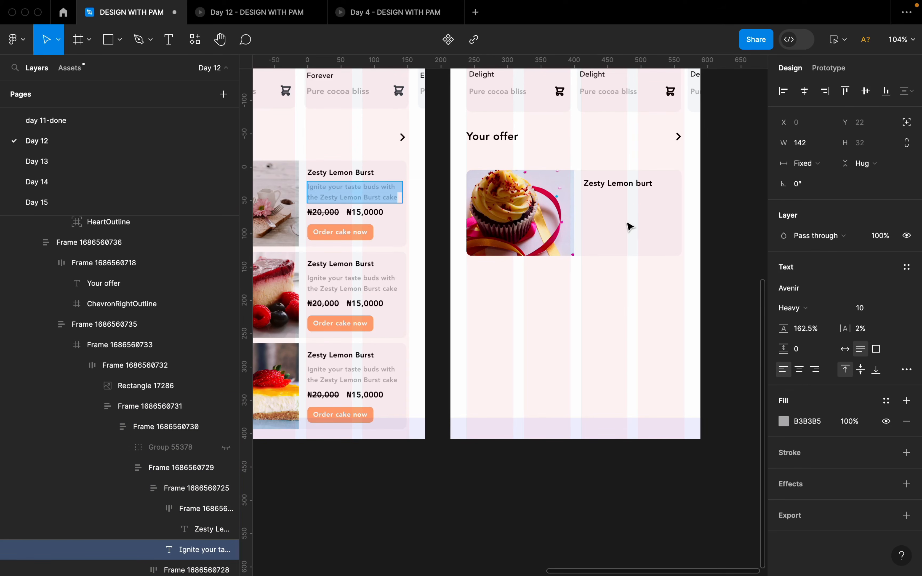
pyautogui.press('Escape')
pyautogui.press('t')
pyautogui.moveTo(584, 199); pyautogui.dragTo(635, 201)
pyautogui.hotkey('ctrl', 'v')
pyautogui.press('Escape')
# - Stack the title and description in an auto layout with an 8 gap
pyautogui.keyDown('shift'); pyautogui.click(635, 192); pyautogui.keyUp('shift')
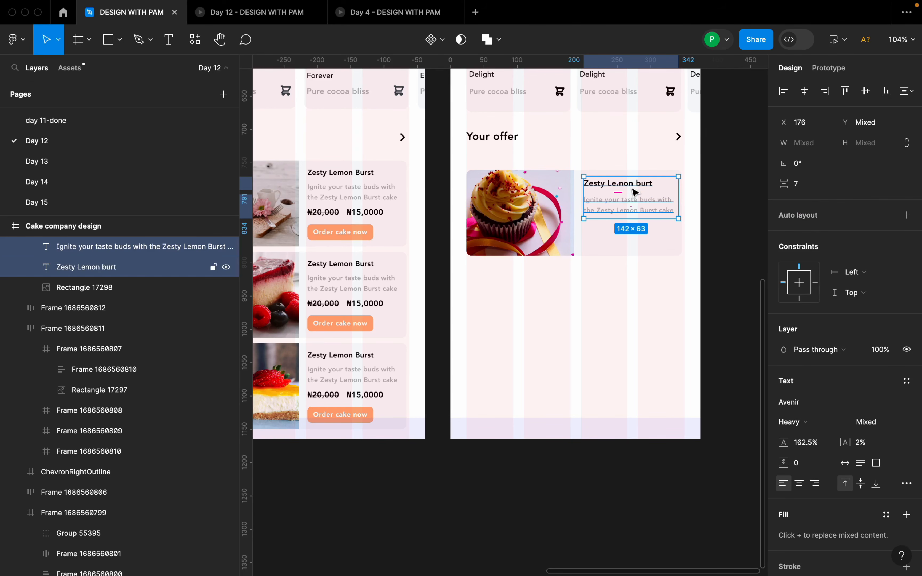
pyautogui.hotkey('shift', 'a')
pyautogui.click(804, 303)
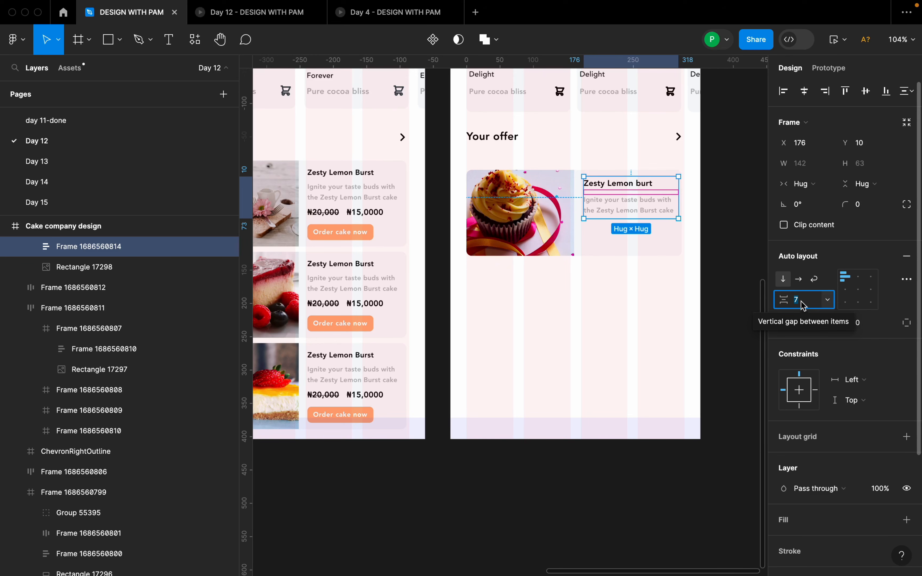
pyautogui.write('8')
pyautogui.press('Return')
pyautogui.moveTo(632, 205); pyautogui.dragTo(631, 207)
# - Start a new price text beginning with 'N' in the cupcake card
pyautogui.click(628, 255)
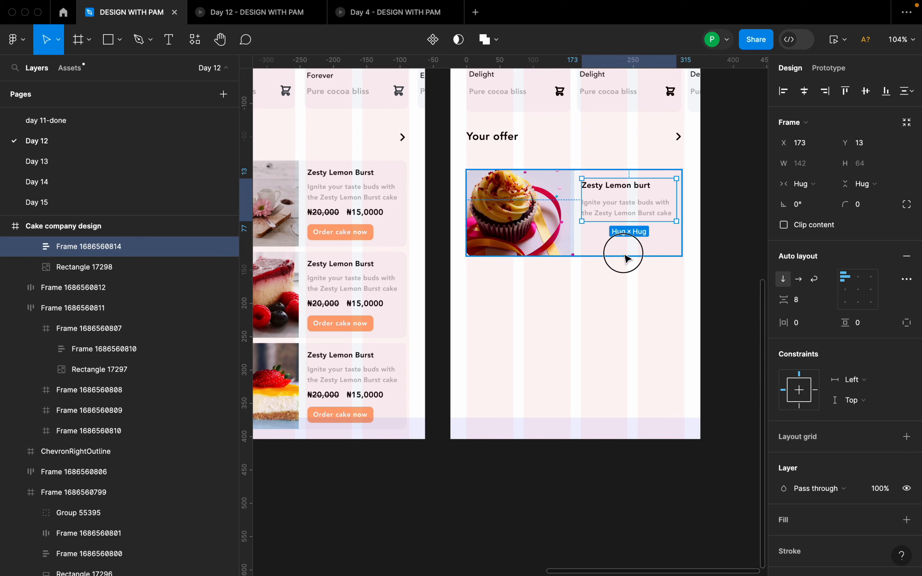
pyautogui.press('t')
pyautogui.click(601, 244)
pyautogui.write('N20,000')
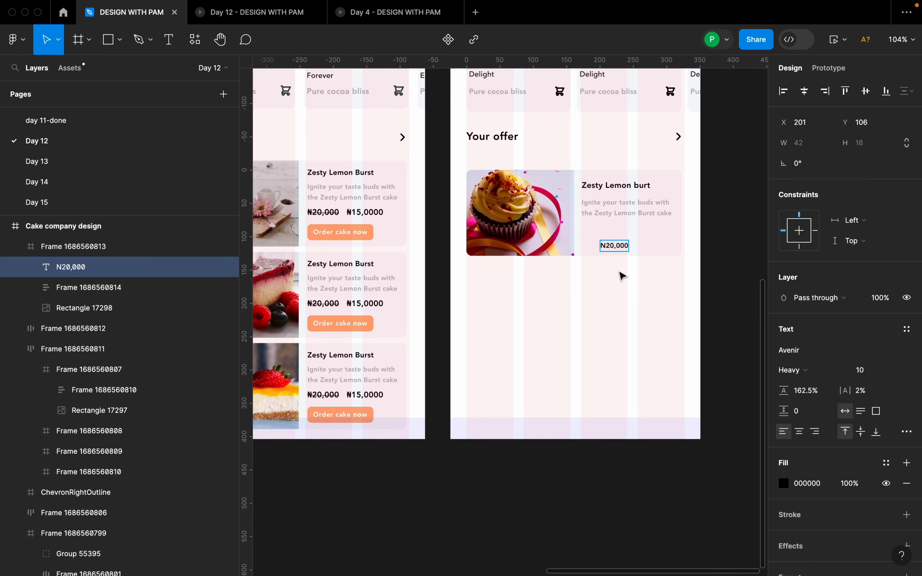
# - Position the N20,000 price under the description, aligned with the title
pyautogui.scroll(5, 622, 275)
pyautogui.moveTo(629, 238); pyautogui.dragTo(652, 229)
pyautogui.scroll(1, 654, 229)
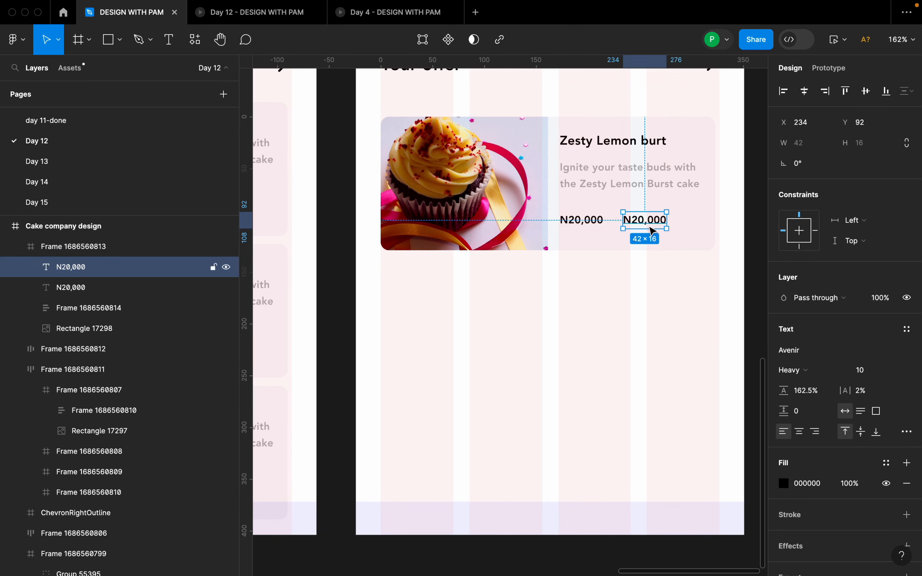
pyautogui.scroll(1, 657, 228)
# - Open and close the advanced type settings for the N20,000 price, then reselect it
pyautogui.click(589, 219)
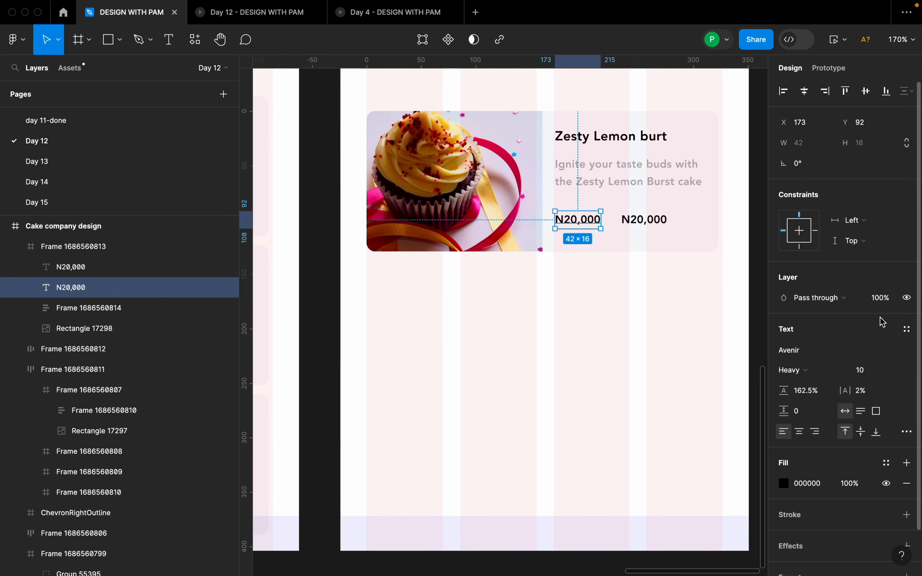
pyautogui.click(906, 433)
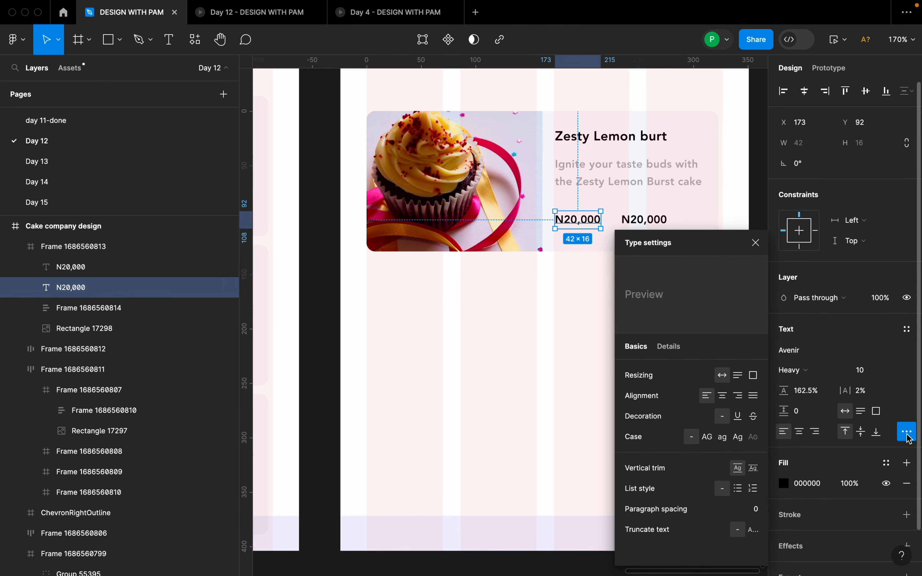
pyautogui.click(734, 438)
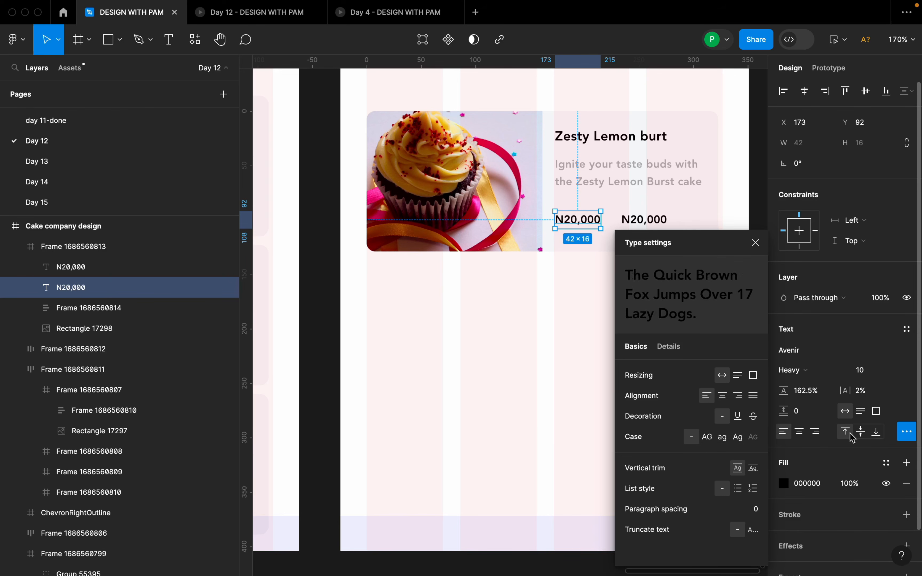
pyautogui.click(551, 290)
pyautogui.click(582, 226)
pyautogui.click(581, 225)
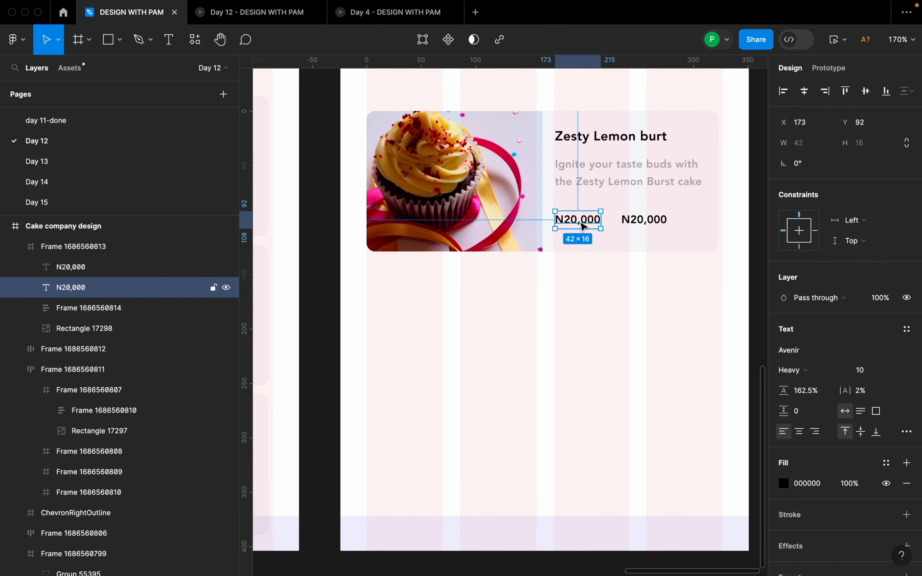
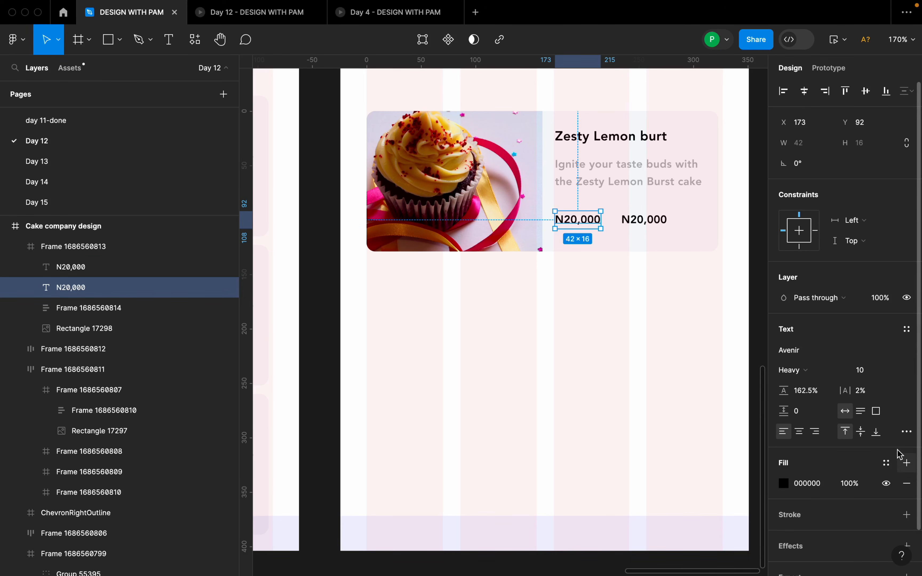
# - Apply a strikethrough to the first N20,000 price in the Zesty Lemon burt card
pyautogui.click(908, 433)
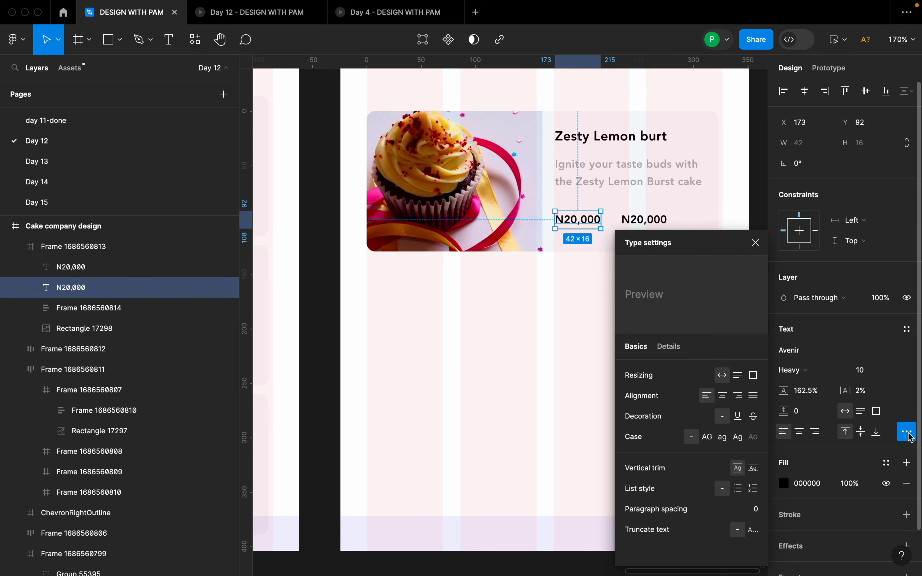
pyautogui.click(756, 418)
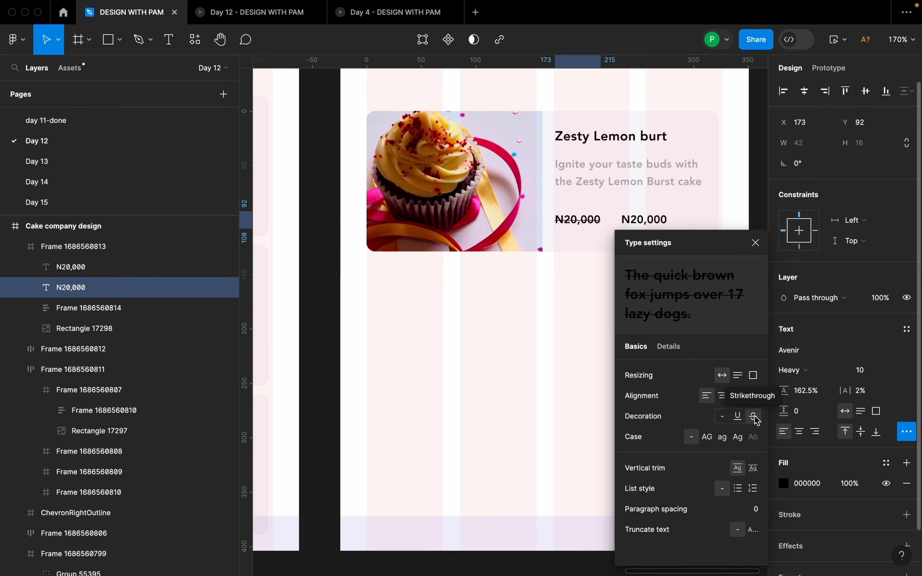
pyautogui.click(752, 245)
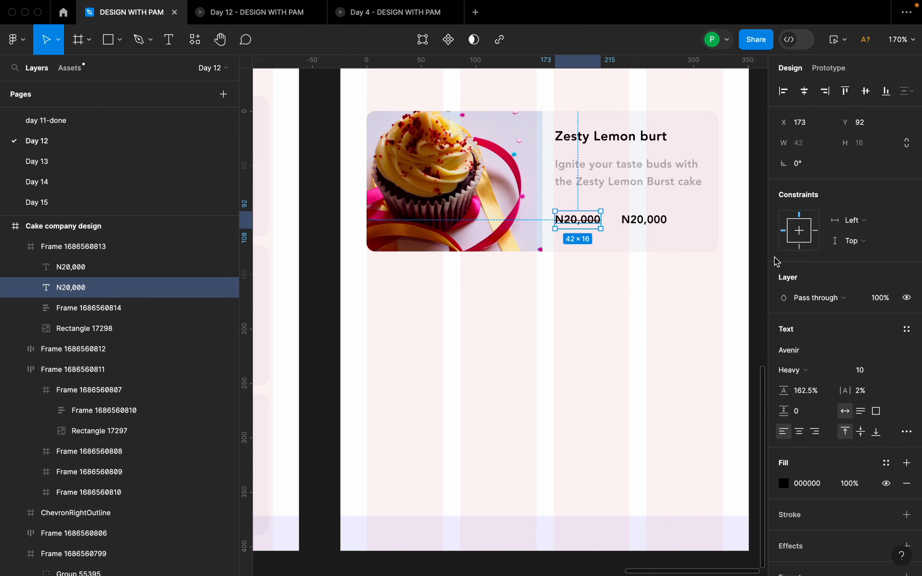
# - Set the Zesty Lemon burt title font size to 11
pyautogui.click(893, 370)
pyautogui.press('Escape')
pyautogui.click(643, 221)
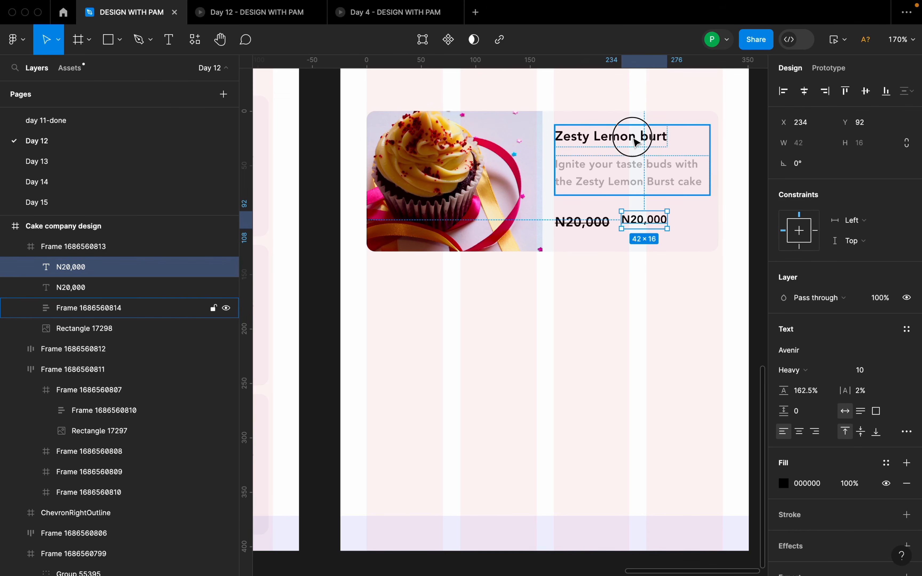
pyautogui.doubleClick(636, 143)
pyautogui.click(904, 315)
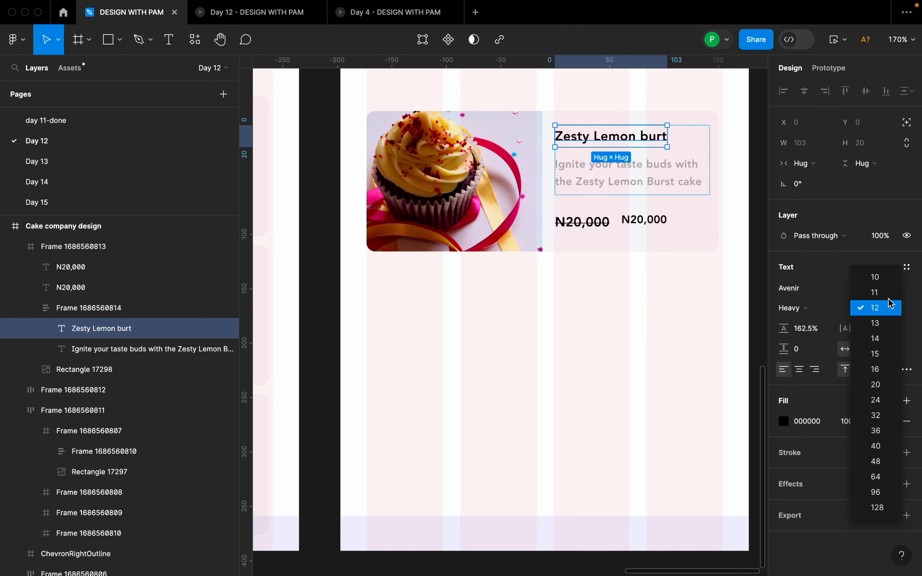
pyautogui.click(889, 292)
# - Set the auto-layout gap between title and description to 6
pyautogui.click(681, 155)
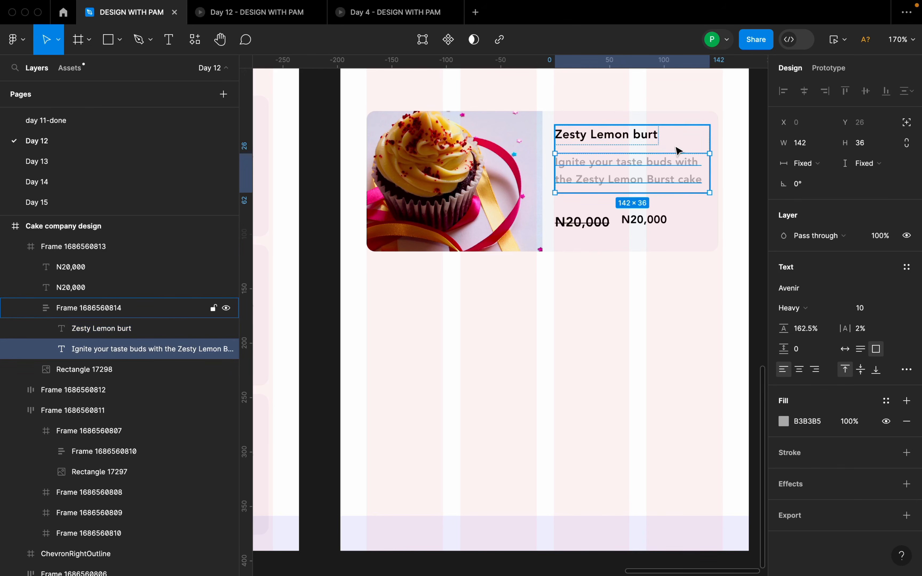
pyautogui.click(684, 145)
pyautogui.click(804, 302)
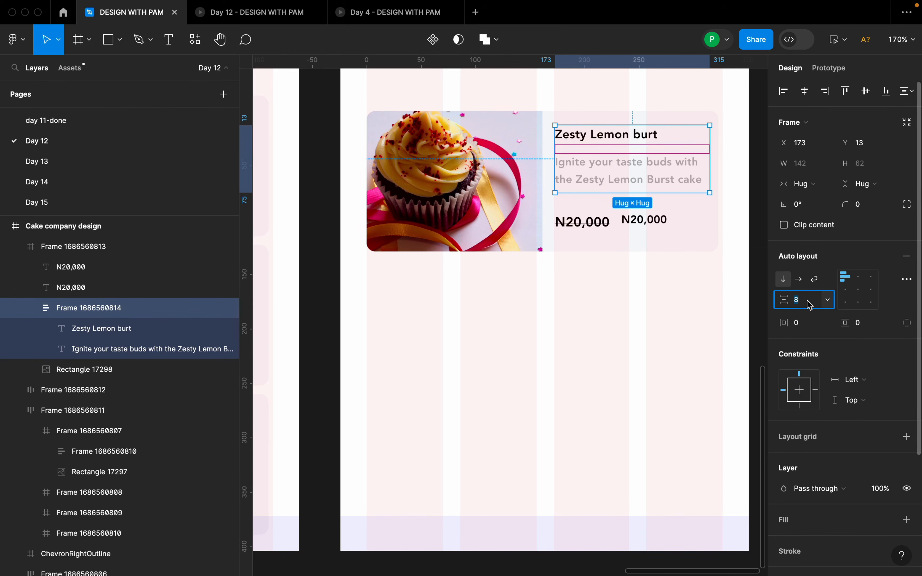
pyautogui.write('6')
pyautogui.press('Return')
# - Set the new N20,000 price to font size 12
pyautogui.click(654, 241)
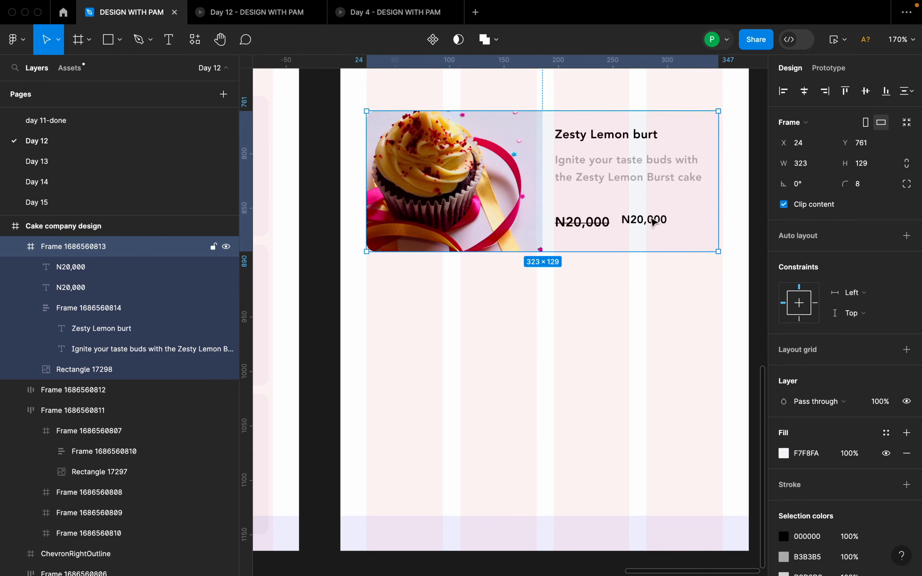
pyautogui.click(653, 221)
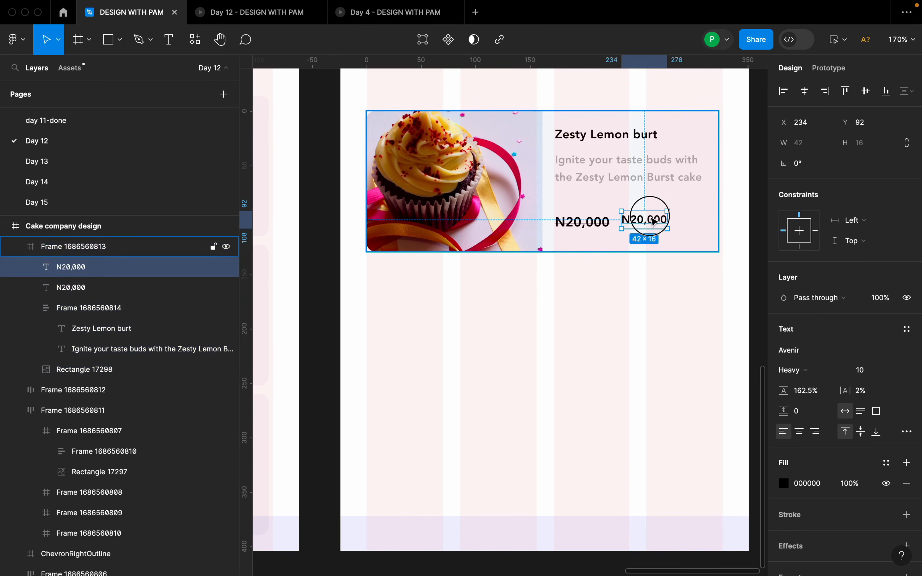
pyautogui.click(889, 373)
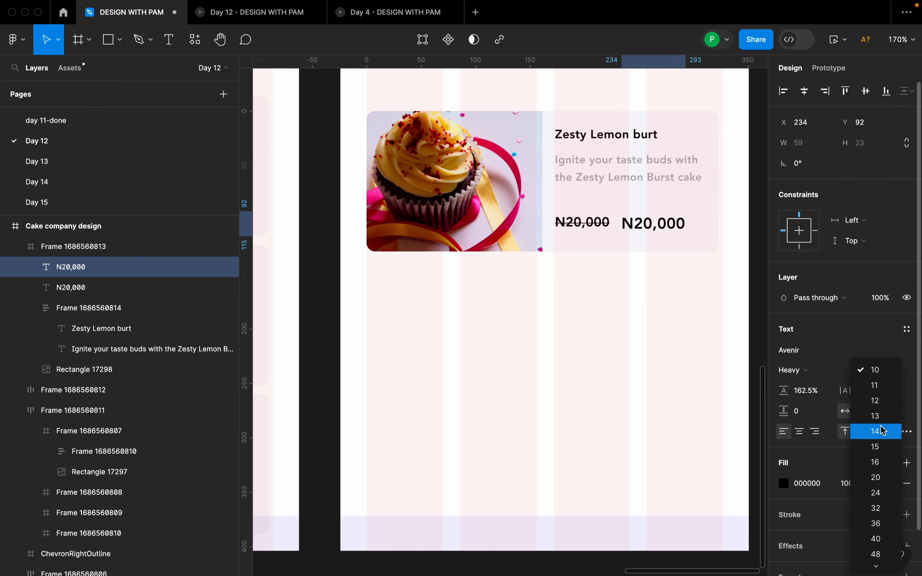
pyautogui.click(875, 400)
# - Apply the 'black 100%' colour style to both N20,000 prices
pyautogui.keyDown('shift'); pyautogui.click(596, 225); pyautogui.keyUp('shift')
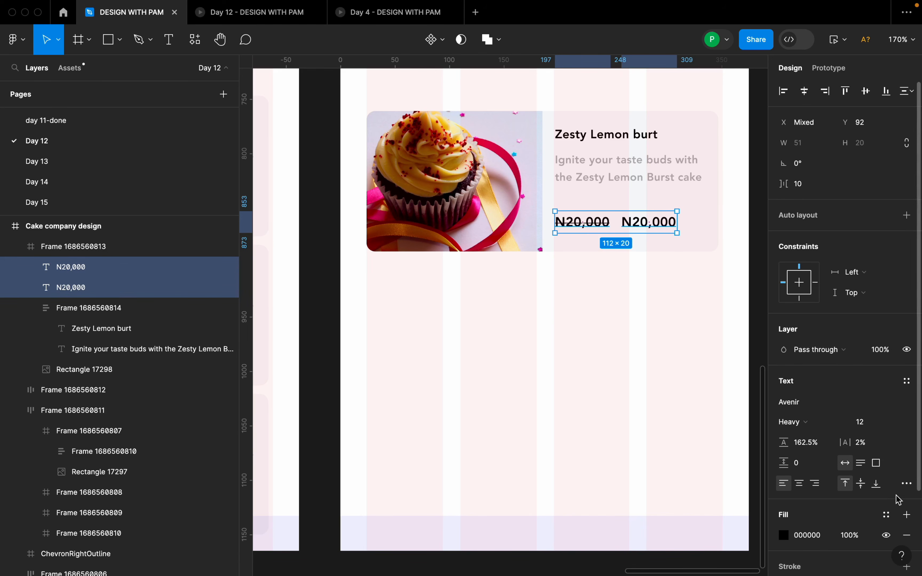
pyautogui.scroll(-3, 888, 530)
pyautogui.click(886, 459)
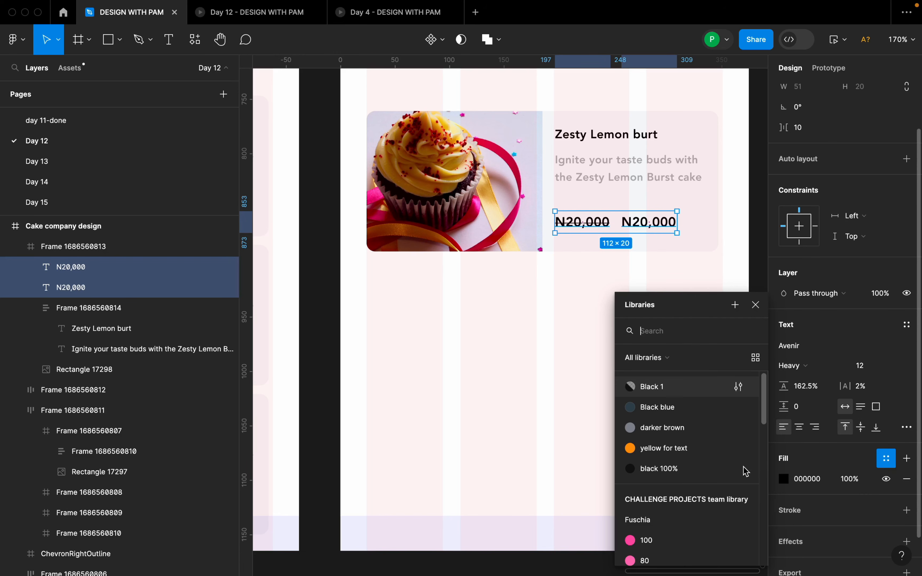
pyautogui.click(701, 471)
pyautogui.click(677, 305)
pyautogui.scroll(3, 701, 214)
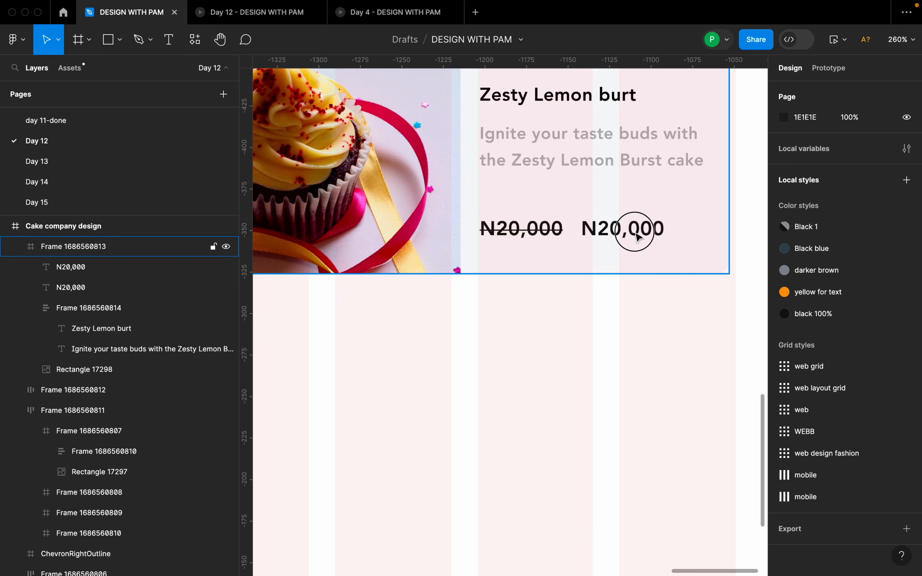
pyautogui.click(635, 236)
# - Group both prices into a horizontal auto-layout row with 12 spacing
pyautogui.keyDown('shift'); pyautogui.click(542, 238); pyautogui.keyUp('shift')
pyautogui.hotkey('shift', 'a')
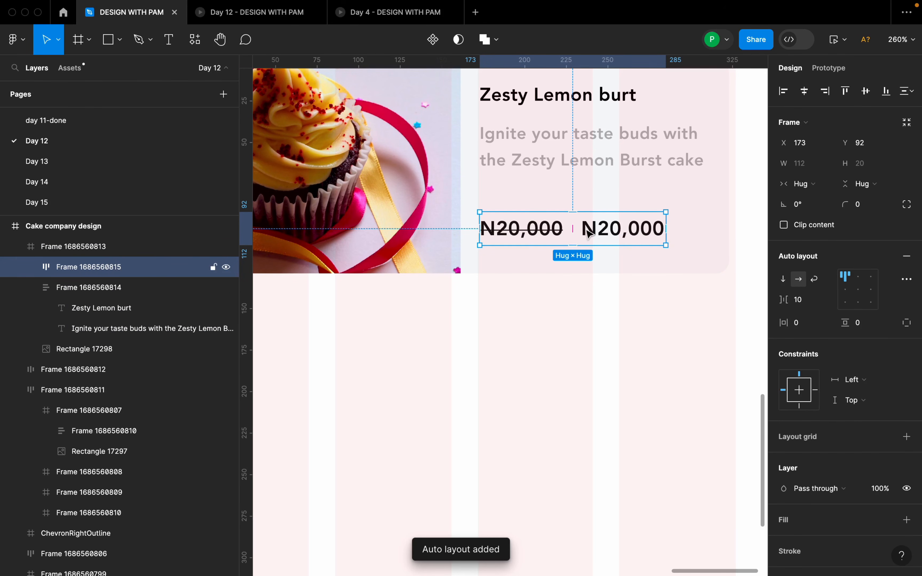
pyautogui.click(801, 300)
pyautogui.write('12')
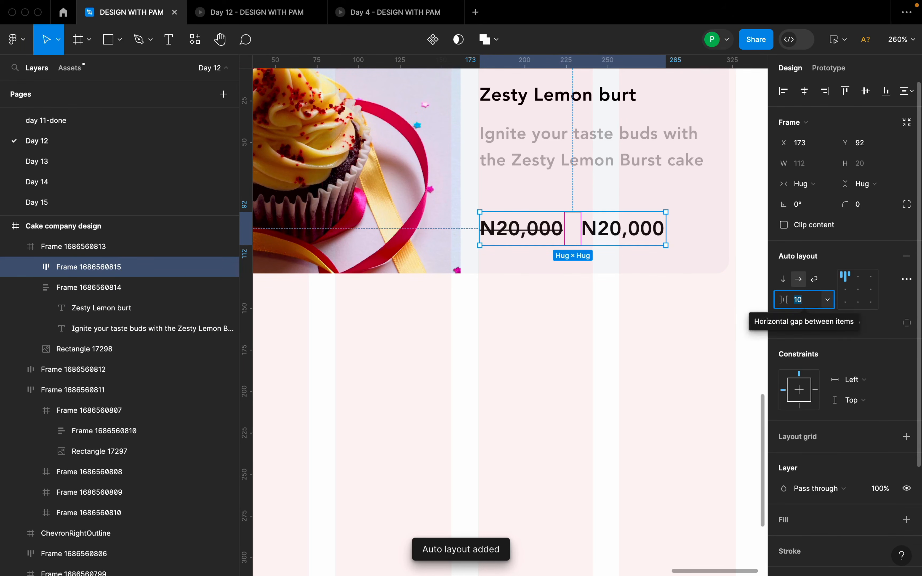
pyautogui.press('Return')
# - Stack the title/description block and price row in vertical auto layout, gap 16
pyautogui.scroll(-5, 654, 258)
pyautogui.scroll(-1, 649, 257)
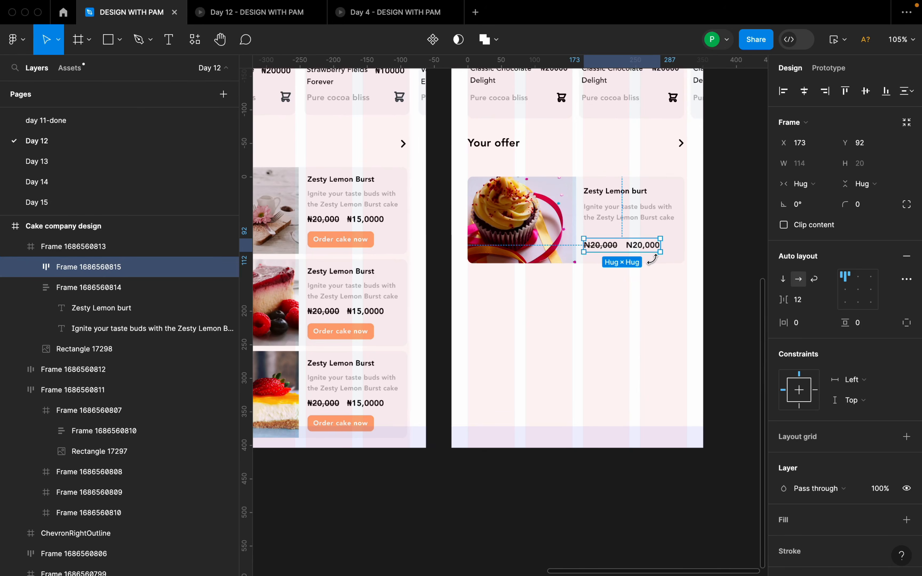
pyautogui.scroll(4, 650, 257)
pyautogui.keyDown('shift'); pyautogui.click(640, 198); pyautogui.keyUp('shift')
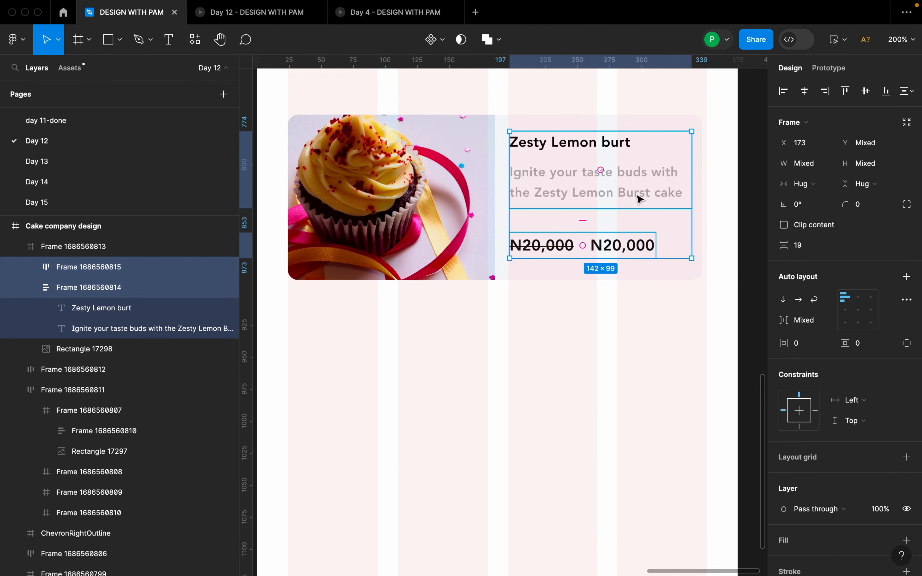
pyautogui.hotkey('shift', 'a')
pyautogui.click(802, 301)
pyautogui.write('16')
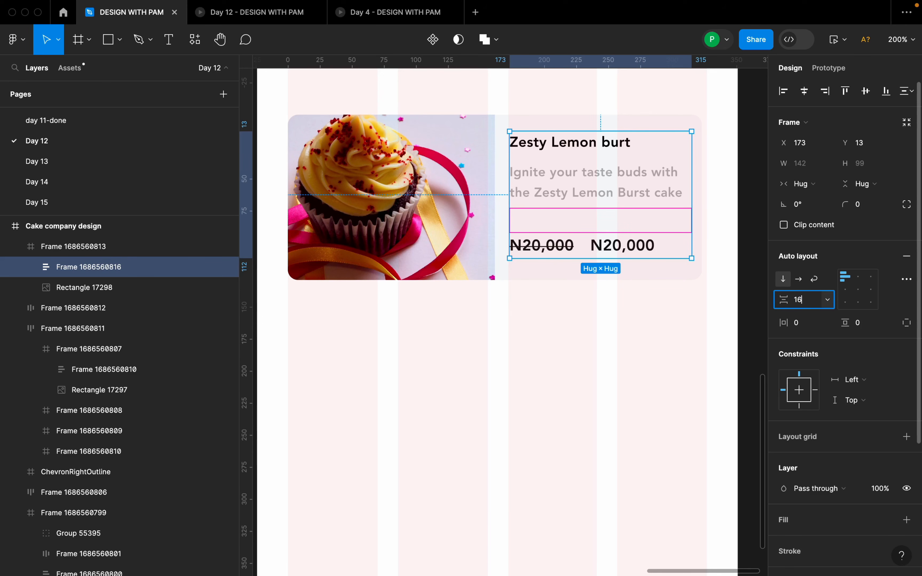
pyautogui.press('Return')
# - Reduce the text-and-price stack spacing to 8
pyautogui.click(669, 311)
pyautogui.scroll(-5, 669, 310)
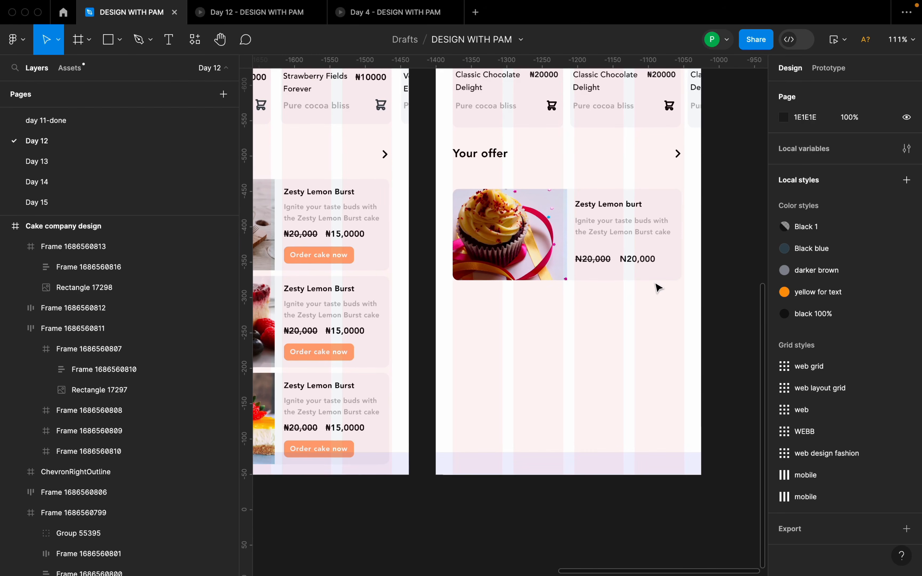
pyautogui.doubleClick(652, 236)
pyautogui.click(802, 302)
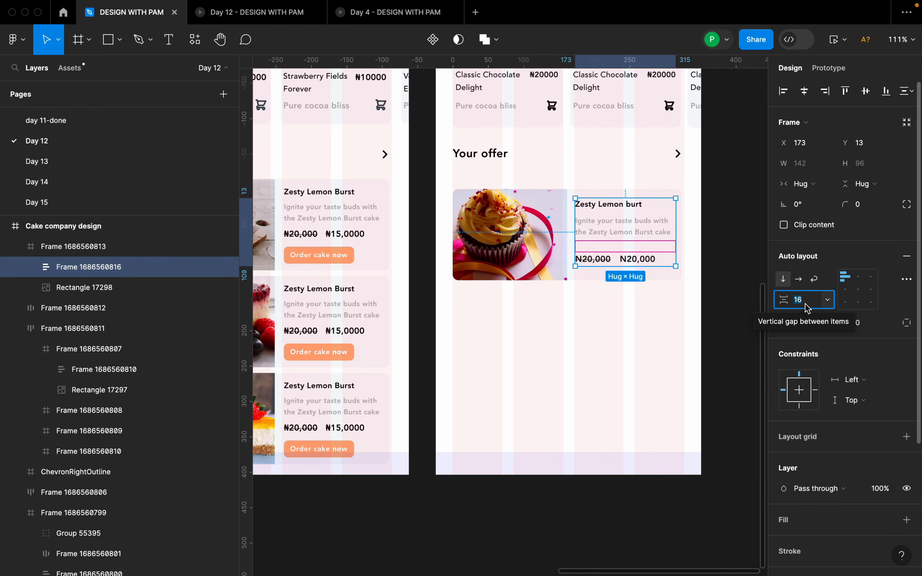
pyautogui.write('8')
pyautogui.press('Return')
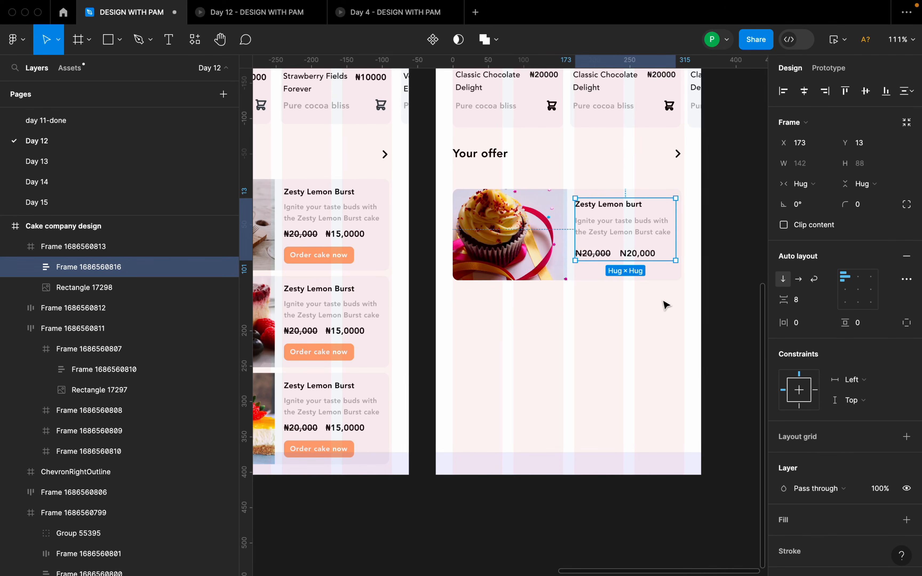
# - Tighten the spacing above the prices further to 4 px
pyautogui.click(665, 304)
pyautogui.scroll(3, 677, 251)
pyautogui.click(631, 209)
pyautogui.click(631, 210)
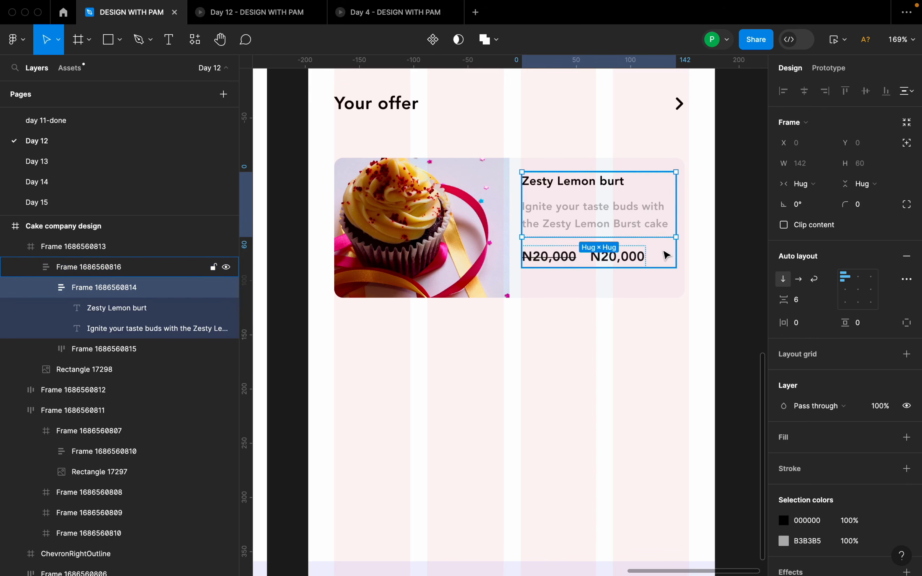
pyautogui.click(807, 303)
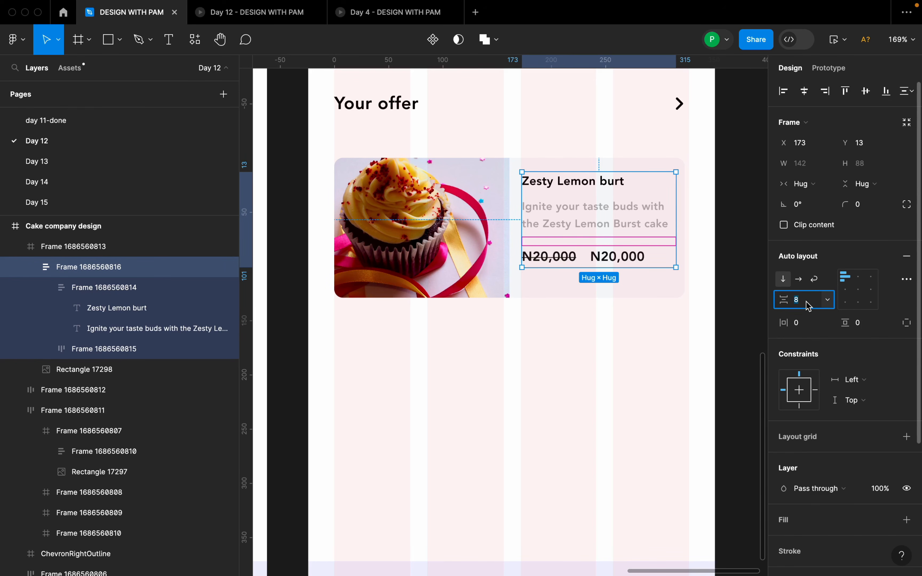
pyautogui.write('4')
pyautogui.press('Return')
pyautogui.click(615, 316)
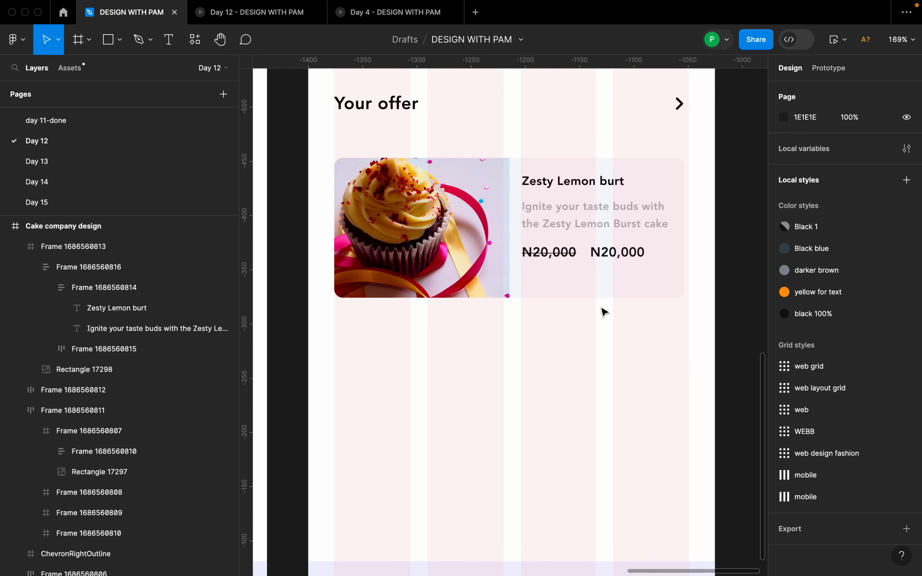
# - Add an 'Order now' text label below the prices
pyautogui.press('t')
pyautogui.click(548, 279)
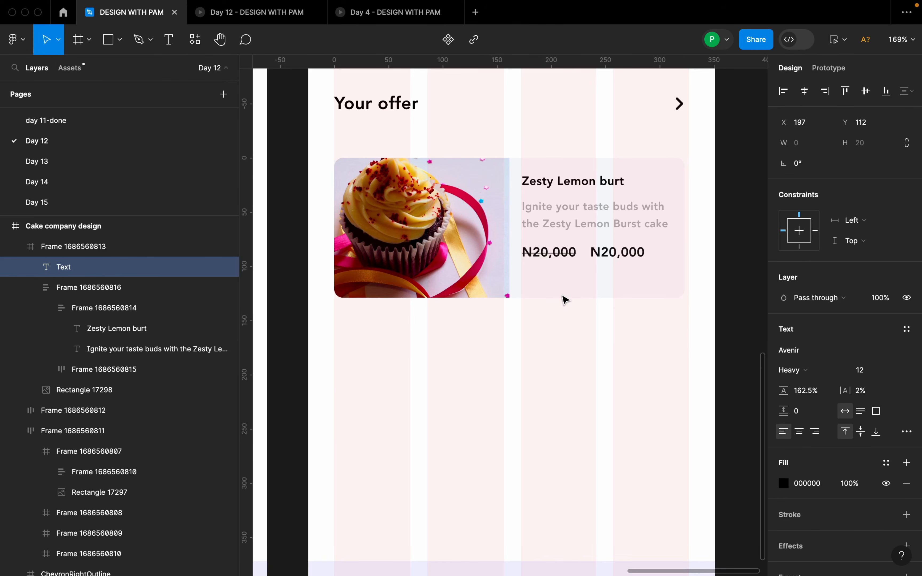
pyautogui.press('capslock')
pyautogui.write('Order now')
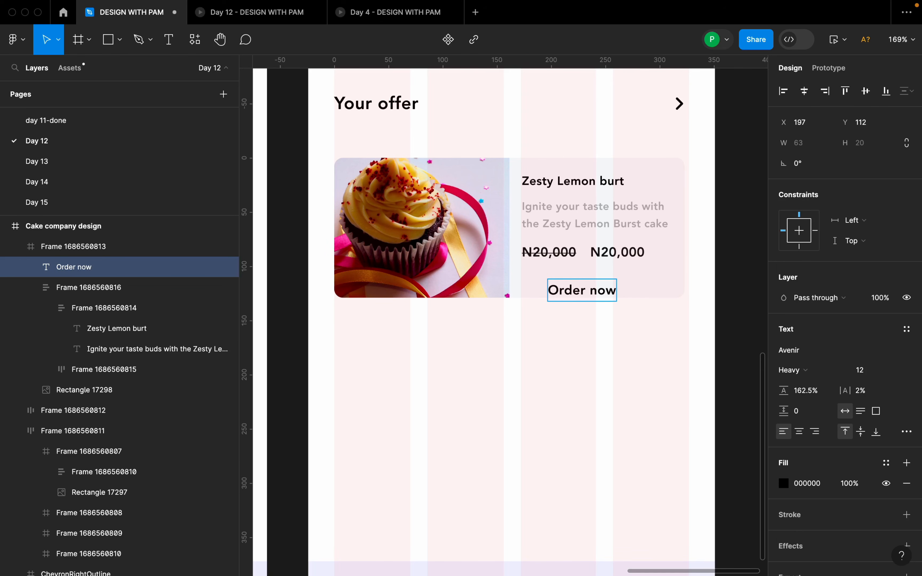
pyautogui.scroll(-5, 647, 319)
pyautogui.scroll(5, 635, 309)
pyautogui.press('BackSpace')
pyautogui.press('BackSpace')
pyautogui.press('BackSpace')
pyautogui.write('cake mow')
pyautogui.press('BackSpace')
pyautogui.press('BackSpace')
pyautogui.press('BackSpace')
pyautogui.write('now')
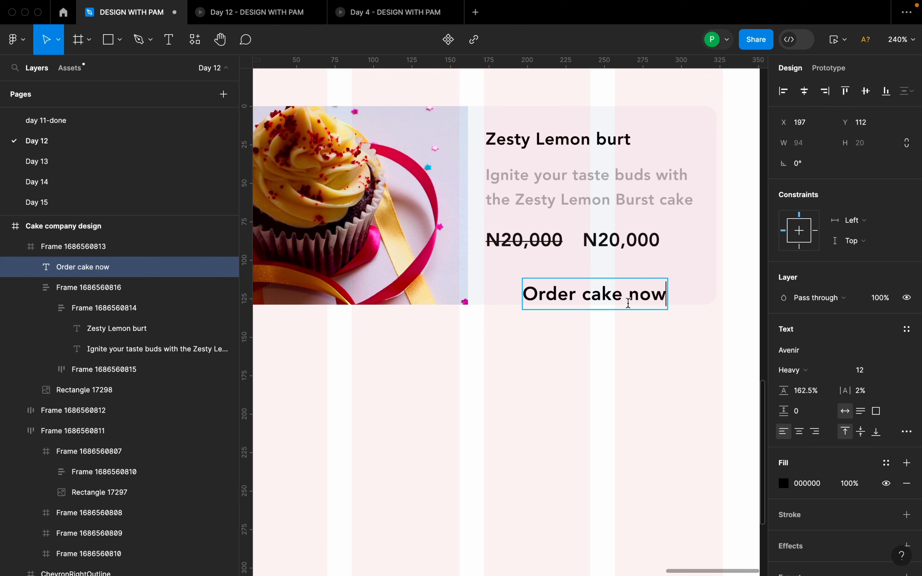
pyautogui.press('Escape')
# - Move the label under the old price and remove the stray extra word
pyautogui.moveTo(617, 293); pyautogui.dragTo(549, 280)
pyautogui.doubleClick(585, 281)
pyautogui.press('BackSpace')
pyautogui.press('Escape')
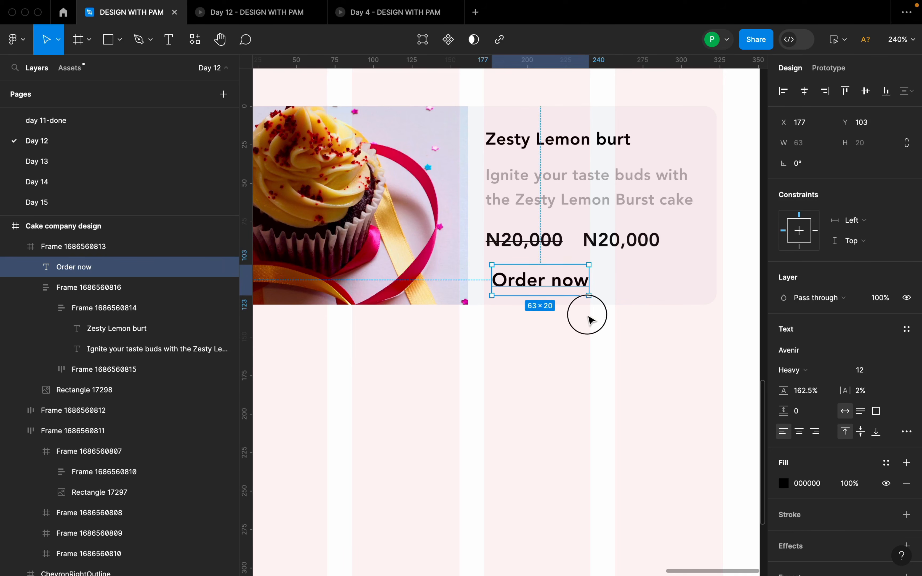
# - Wrap 'Order now' in an auto-layout frame with 6 horizontal and 4 vertical padding
pyautogui.hotkey('shift', 'a')
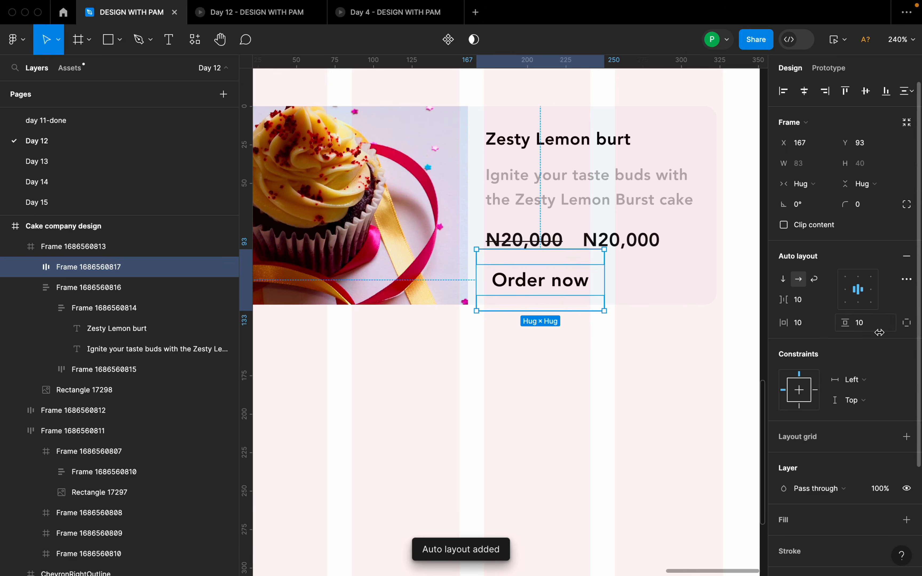
pyautogui.click(810, 325)
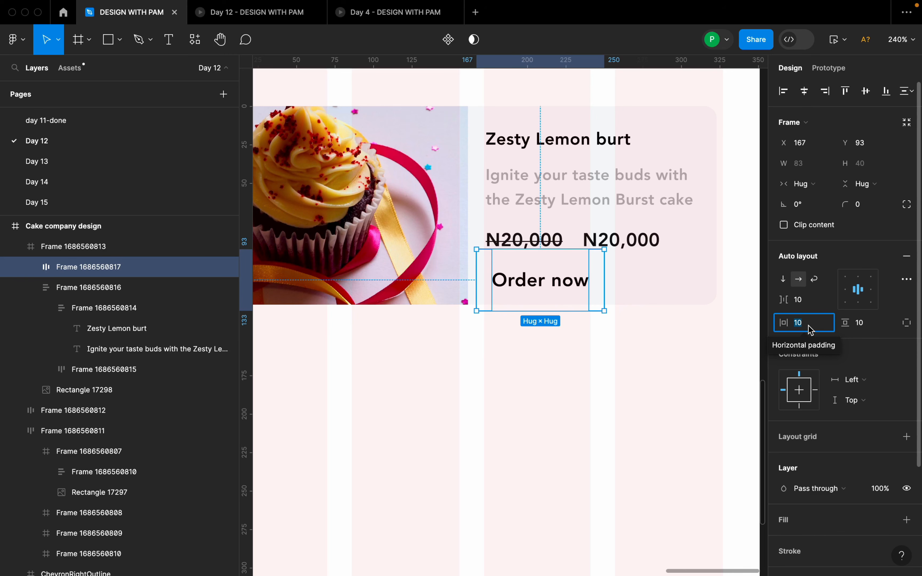
pyautogui.write('6')
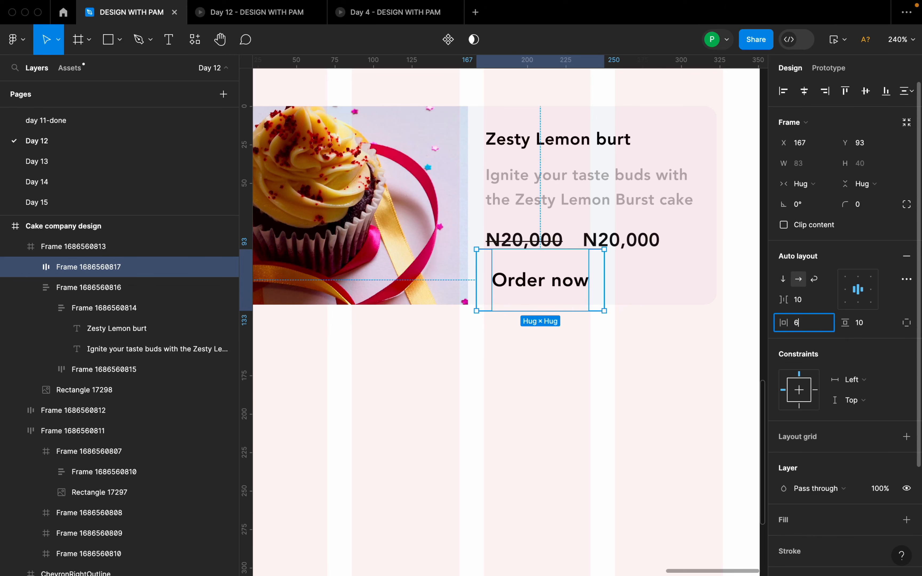
pyautogui.press('Return')
pyautogui.moveTo(579, 280); pyautogui.dragTo(628, 271)
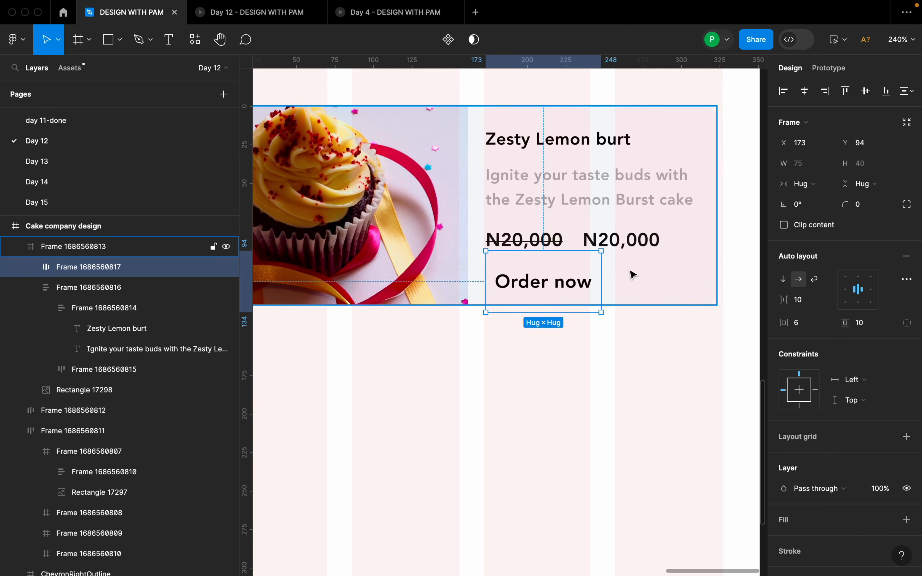
pyautogui.click(874, 328)
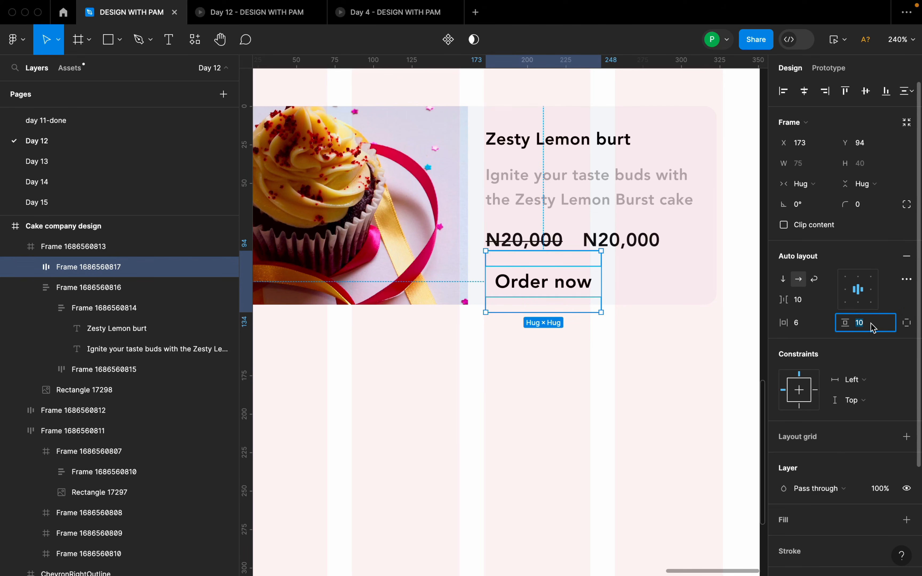
pyautogui.write('4')
pyautogui.press('Return')
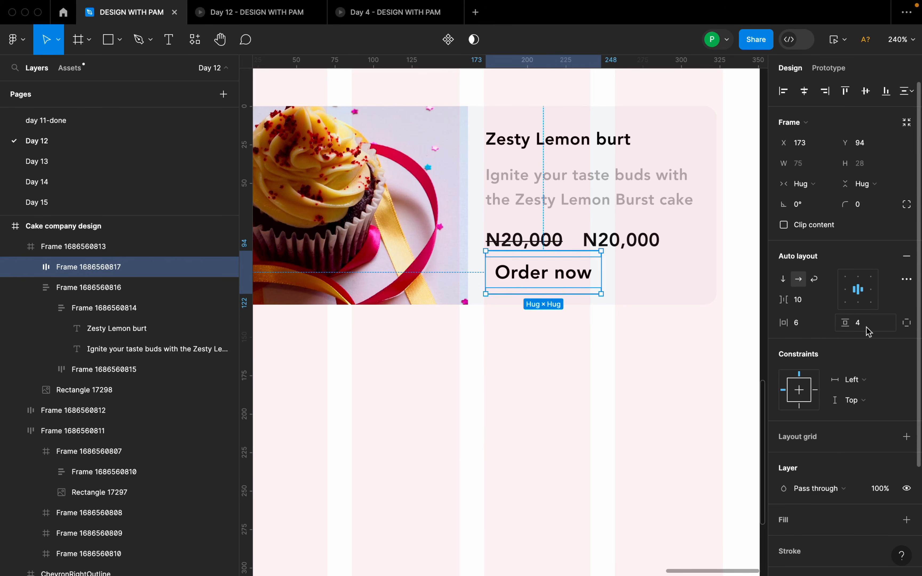
# - Give the Order now button frame a 14 corner radius
pyautogui.click(582, 272)
pyautogui.scroll(5, 582, 272)
pyautogui.click(860, 204)
pyautogui.write('14')
pyautogui.press('Return')
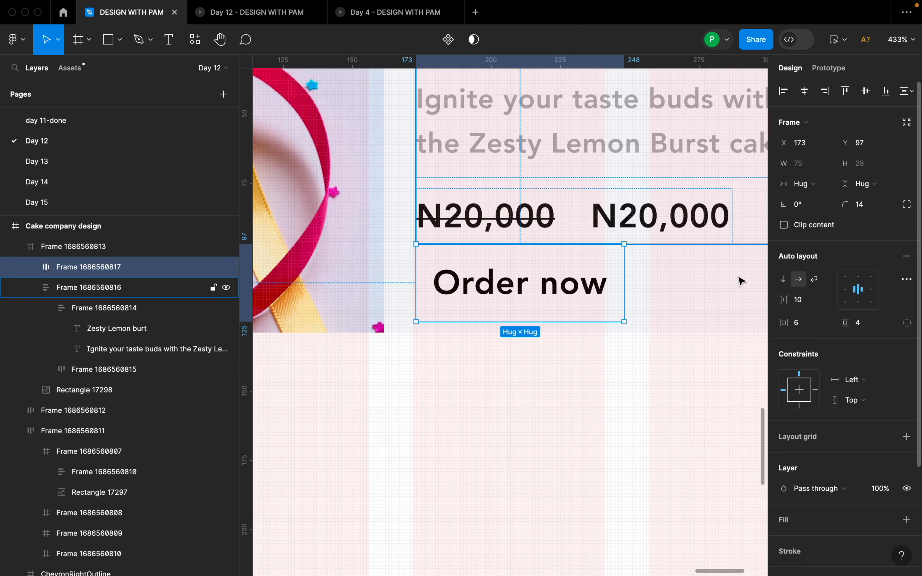
# - Fill the Order now button with orange FF9D2B sampled from the design
pyautogui.scroll(-3, 900, 478)
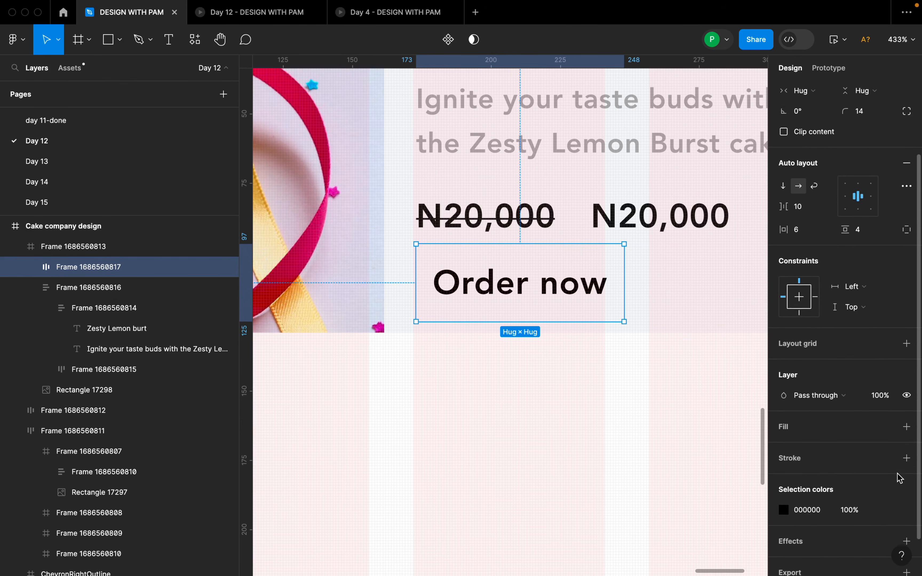
pyautogui.scroll(-2, 900, 478)
pyautogui.click(906, 382)
pyautogui.click(784, 403)
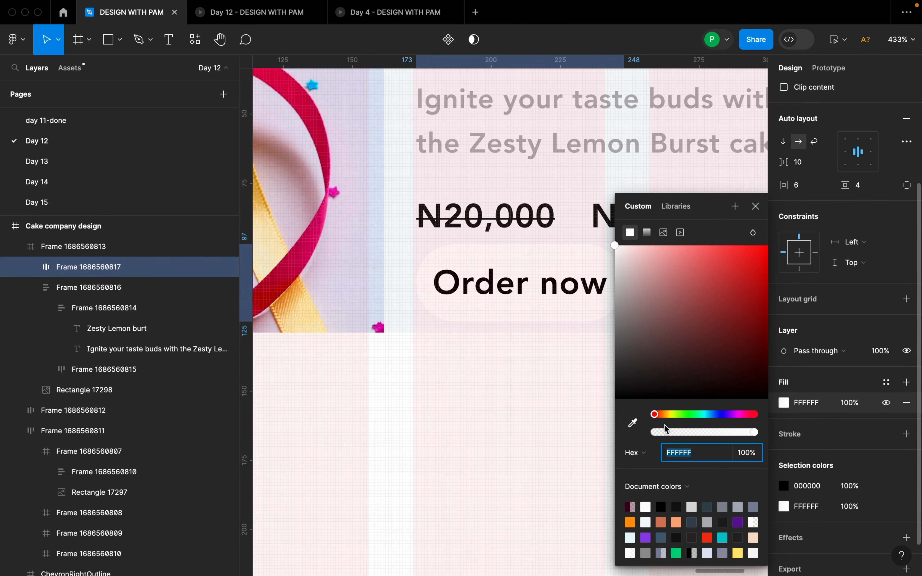
pyautogui.click(632, 423)
pyautogui.click(630, 522)
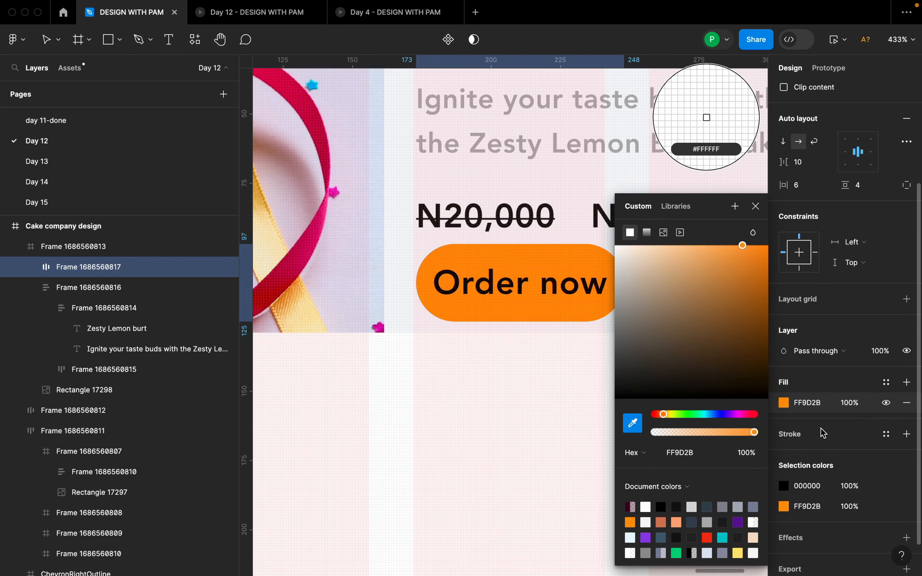
pyautogui.click(756, 209)
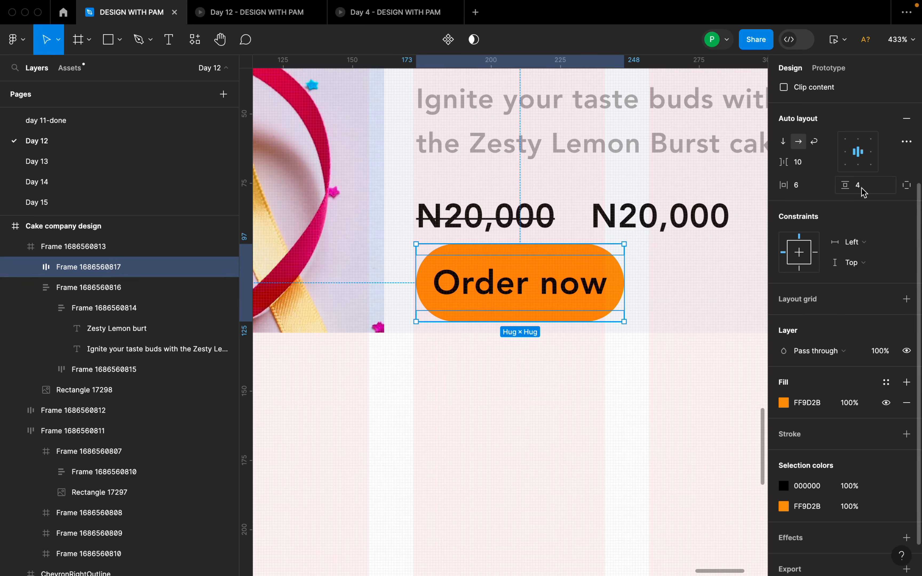
# - Change the button's corner radius to 6
pyautogui.scroll(3, 895, 179)
pyautogui.click(866, 209)
pyautogui.doubleClick(867, 209)
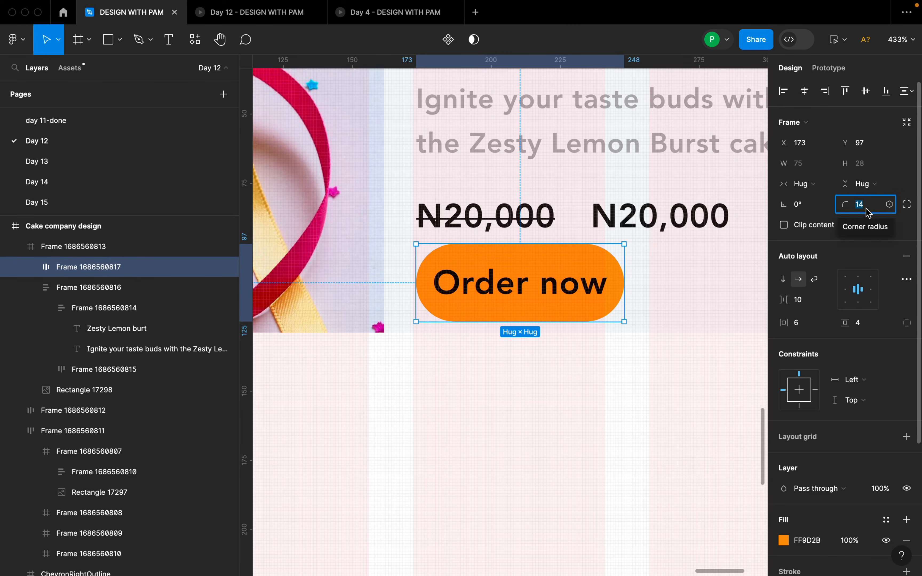
pyautogui.write('6')
pyautogui.press('Return')
# - Make the Order now label text white (FFFFFF)
pyautogui.click(643, 312)
pyautogui.scroll(-5, 618, 316)
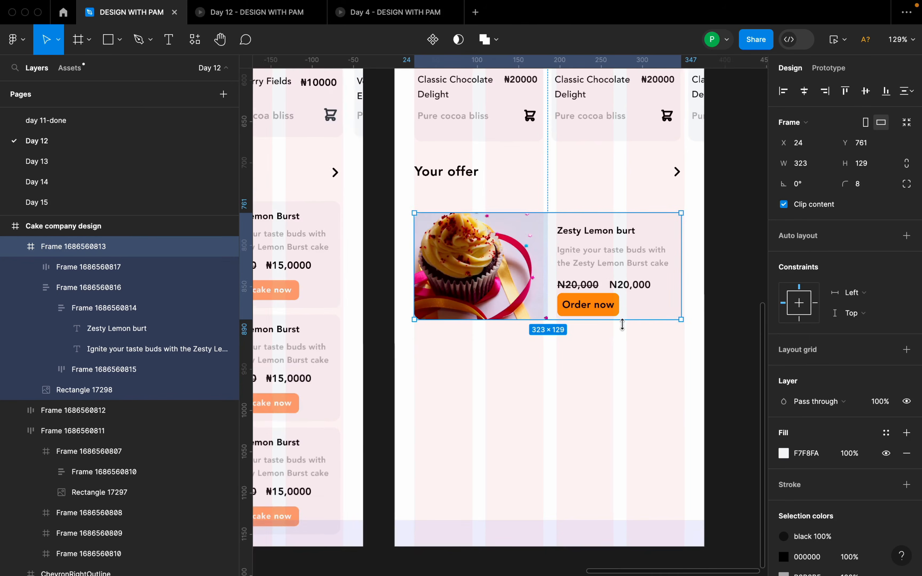
pyautogui.scroll(-2, 646, 364)
pyautogui.scroll(3, 647, 363)
pyautogui.doubleClick(582, 272)
pyautogui.doubleClick(584, 277)
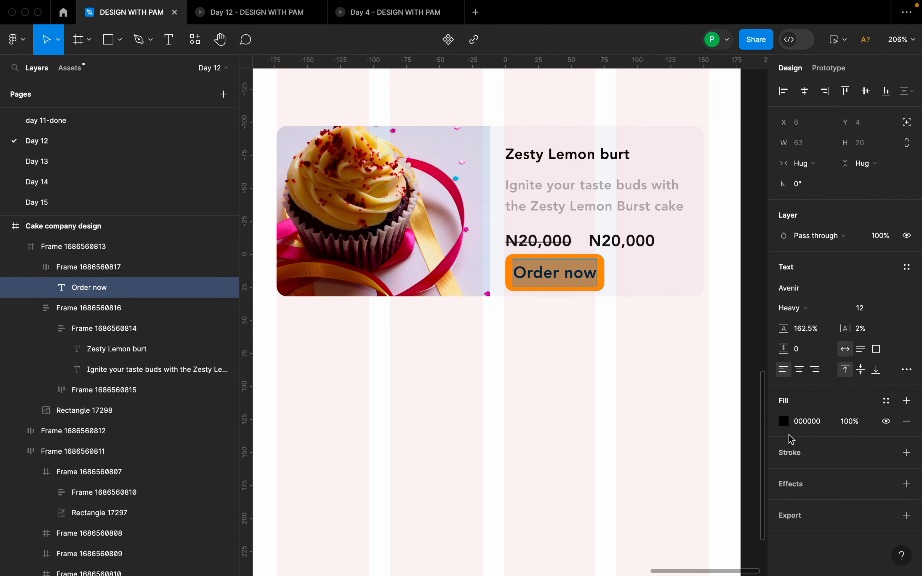
pyautogui.click(783, 421)
pyautogui.moveTo(628, 261); pyautogui.dragTo(610, 240)
pyautogui.click(602, 364)
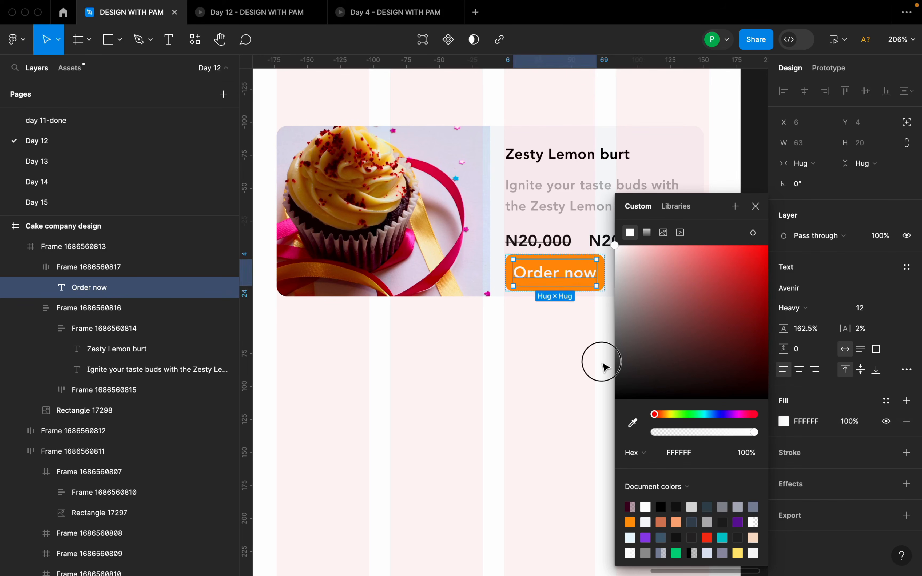
pyautogui.click(603, 365)
pyautogui.scroll(3, 617, 345)
pyautogui.scroll(-5, 619, 339)
# - Nudge the text column and set the title-description gap to 4
pyautogui.click(611, 244)
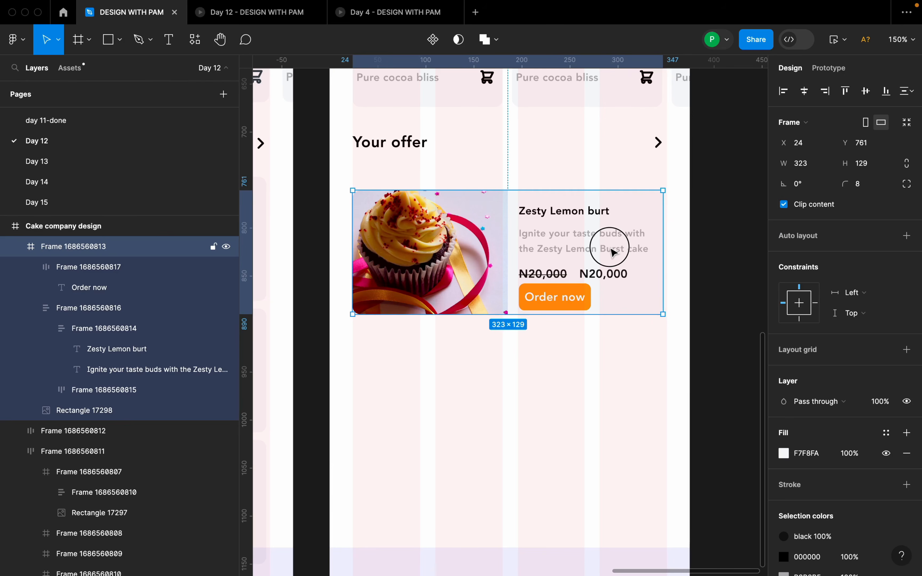
pyautogui.click(609, 247)
pyautogui.moveTo(610, 246); pyautogui.dragTo(612, 244)
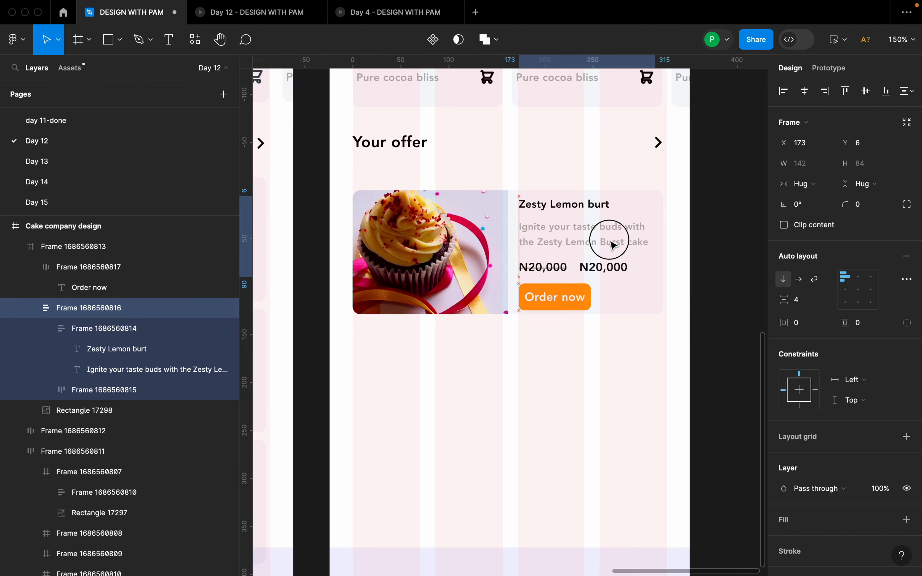
pyautogui.scroll(3, 650, 205)
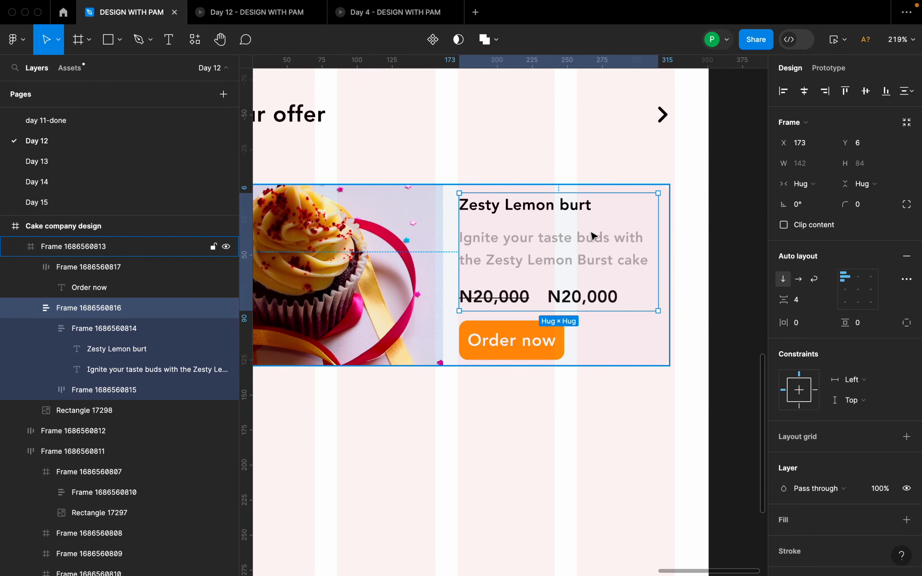
pyautogui.click(573, 224)
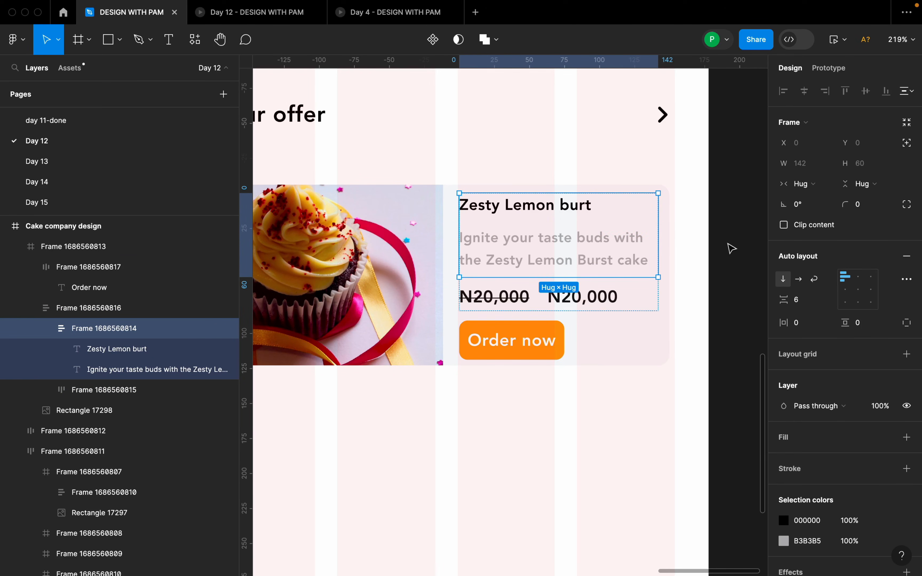
pyautogui.click(798, 303)
pyautogui.write('4')
pyautogui.press('Return')
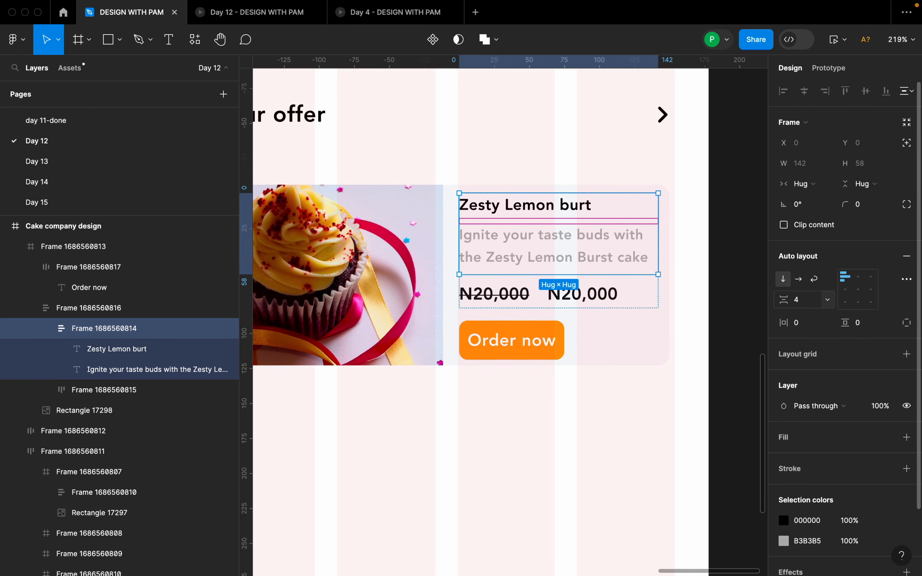
# - Shorten the title block slightly and move the Order now button up toward the prices
pyautogui.click(632, 294)
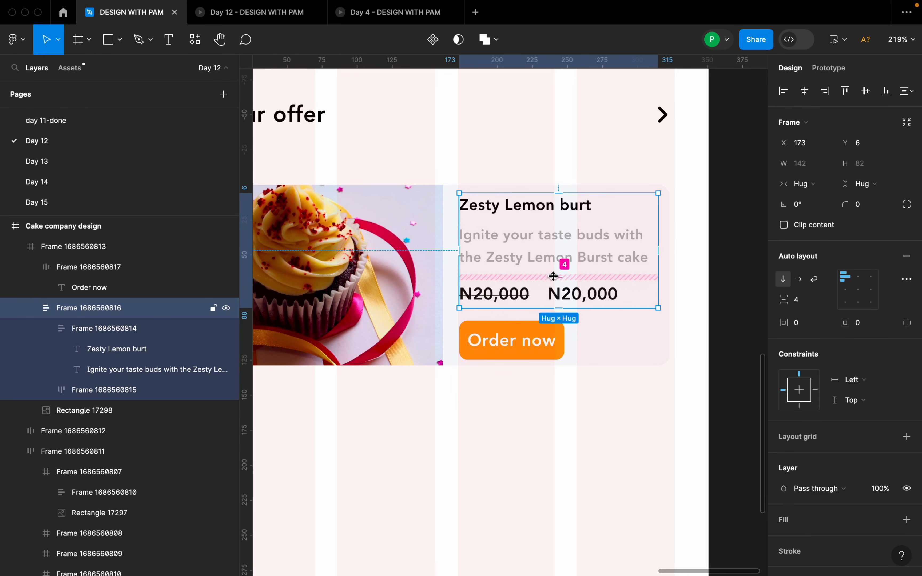
pyautogui.click(596, 257)
pyautogui.moveTo(597, 274); pyautogui.dragTo(597, 268)
pyautogui.click(603, 333)
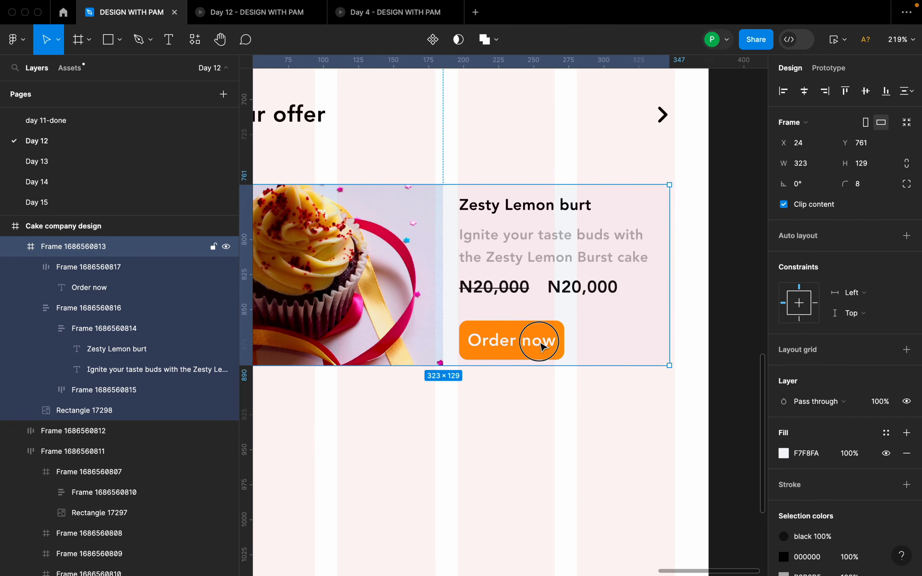
pyautogui.doubleClick(539, 342)
pyautogui.moveTo(521, 341); pyautogui.dragTo(519, 336)
# - Wrap the text group and Order now button in auto layout with 12 spacing
pyautogui.keyDown('shift'); pyautogui.click(548, 280); pyautogui.keyUp('shift')
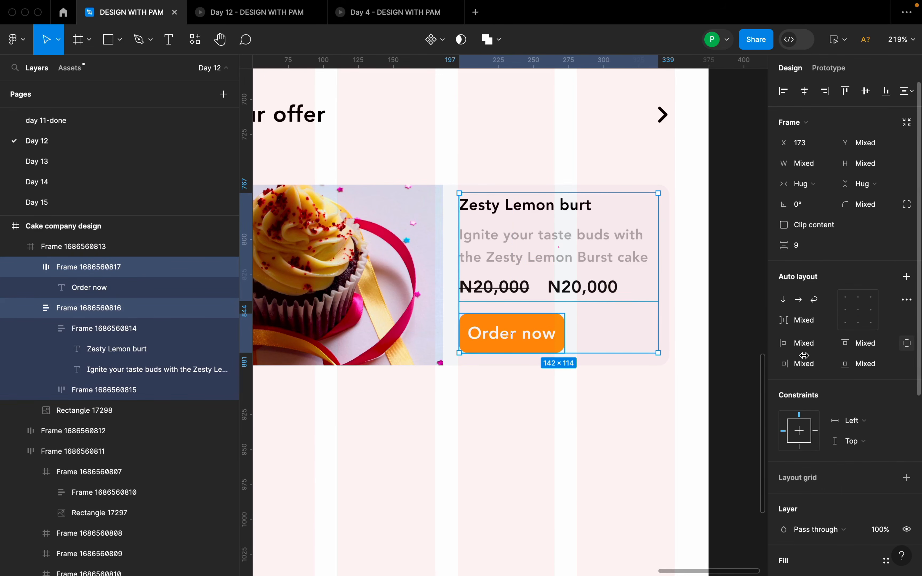
pyautogui.click(803, 246)
pyautogui.press('Return')
pyautogui.hotkey('shift', 'a')
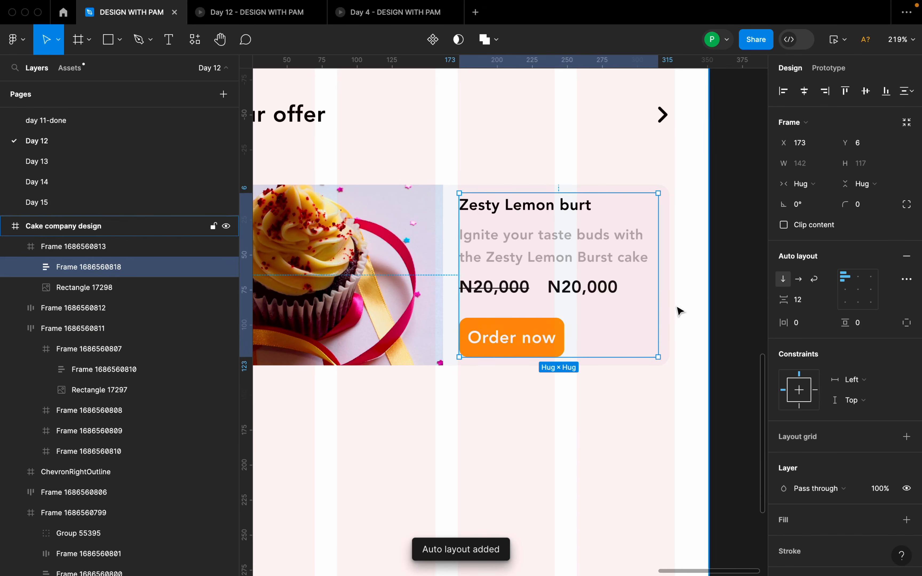
# - Centre the stack vertically within the cupcake card beside the image
pyautogui.scroll(-3, 679, 311)
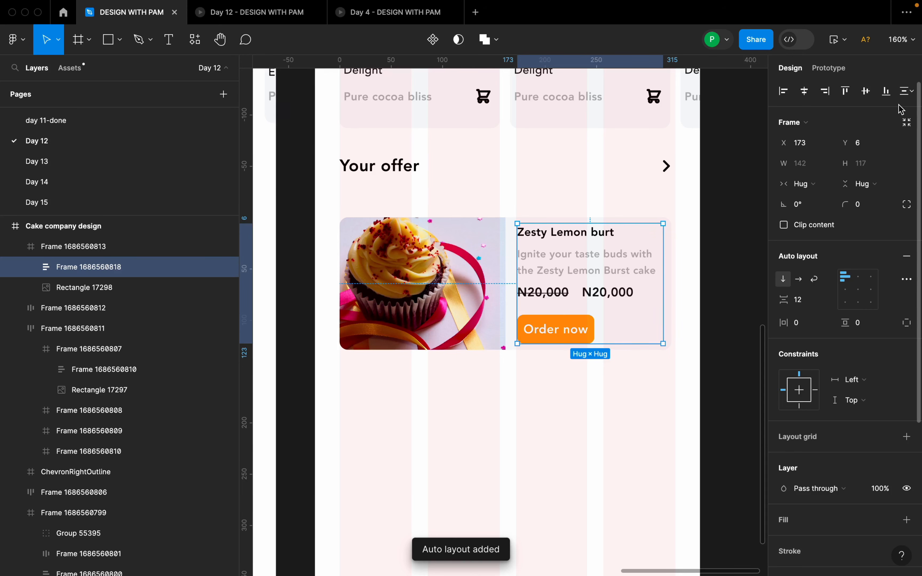
pyautogui.click(882, 93)
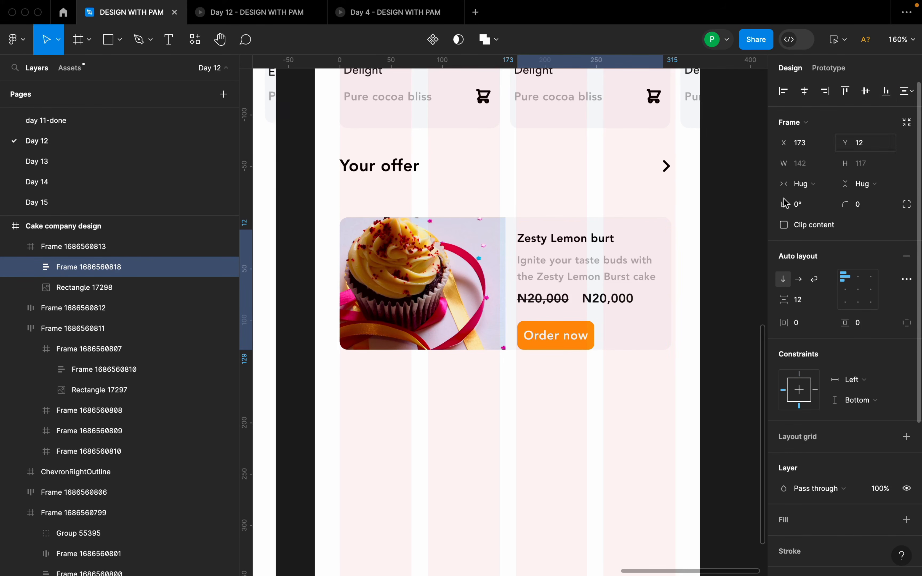
pyautogui.scroll(5, 658, 263)
pyautogui.press('alt')
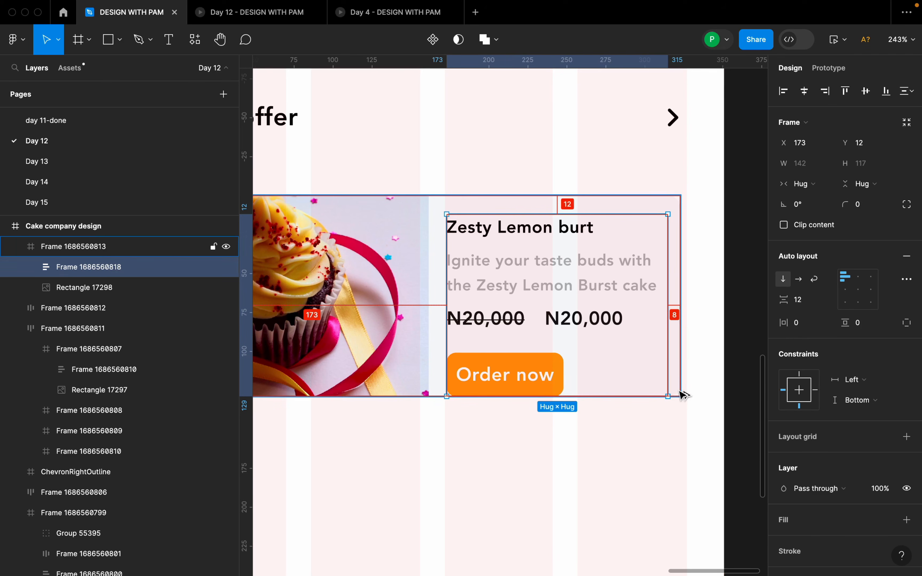
pyautogui.click(866, 91)
pyautogui.press('alt')
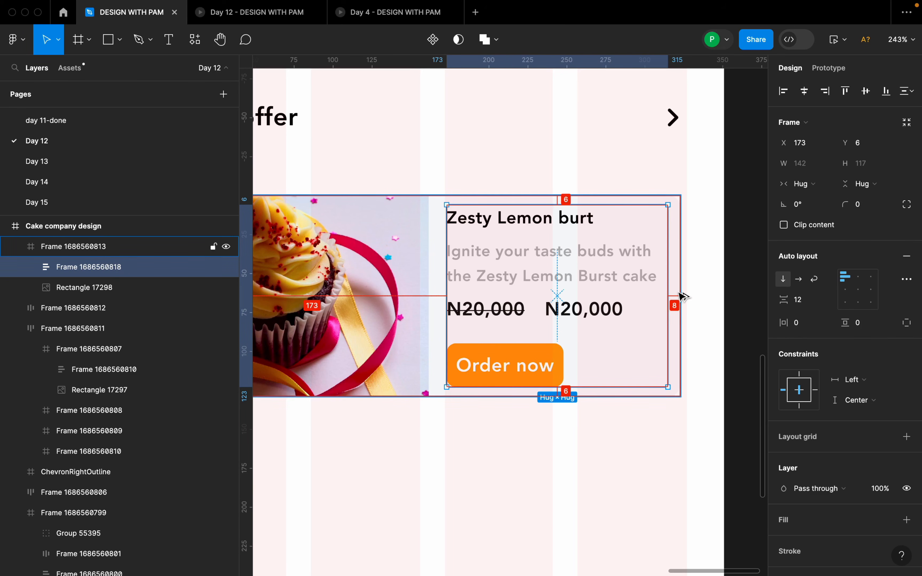
pyautogui.scroll(-6, 685, 320)
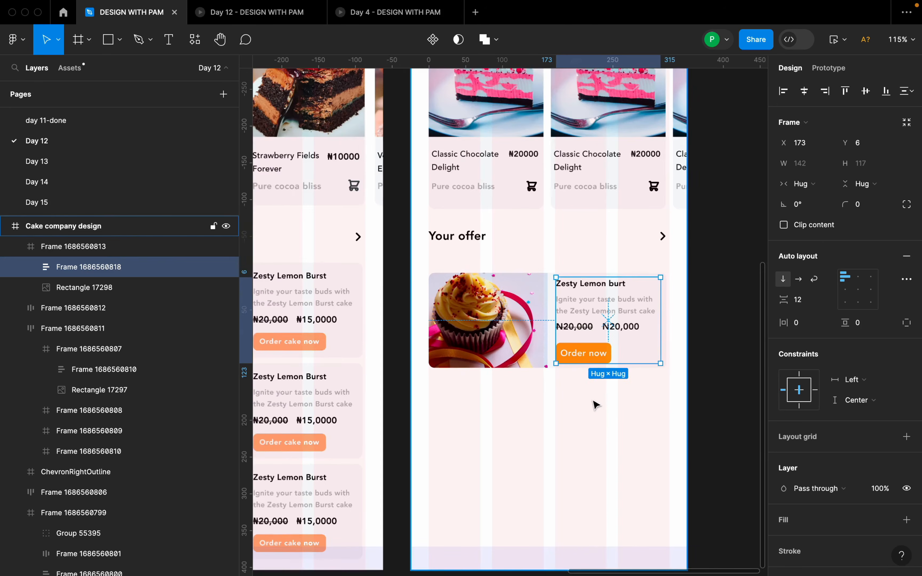
pyautogui.click(608, 406)
pyautogui.scroll(-4, 608, 406)
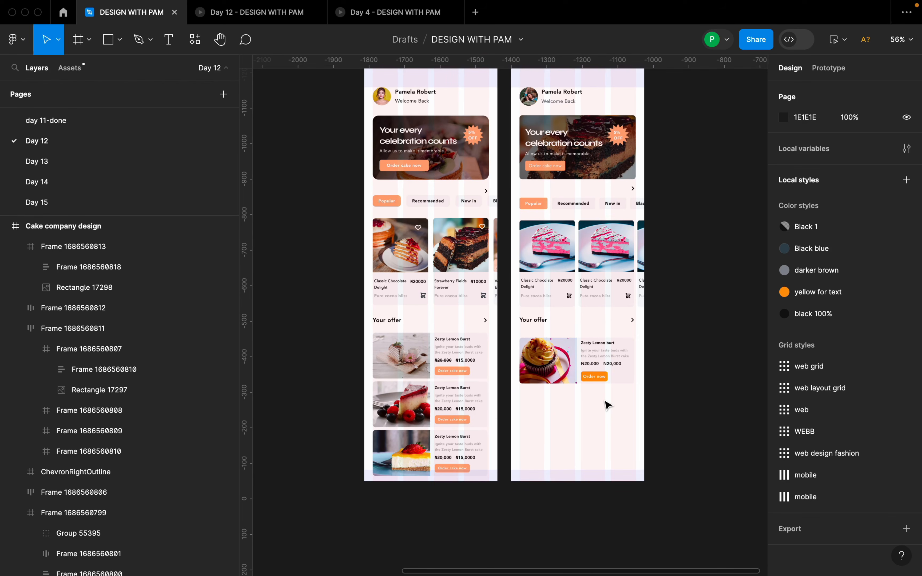
pyautogui.scroll(4, 610, 381)
# - Set a 24 gap between the Your offer heading and the cupcake card
pyautogui.click(614, 351)
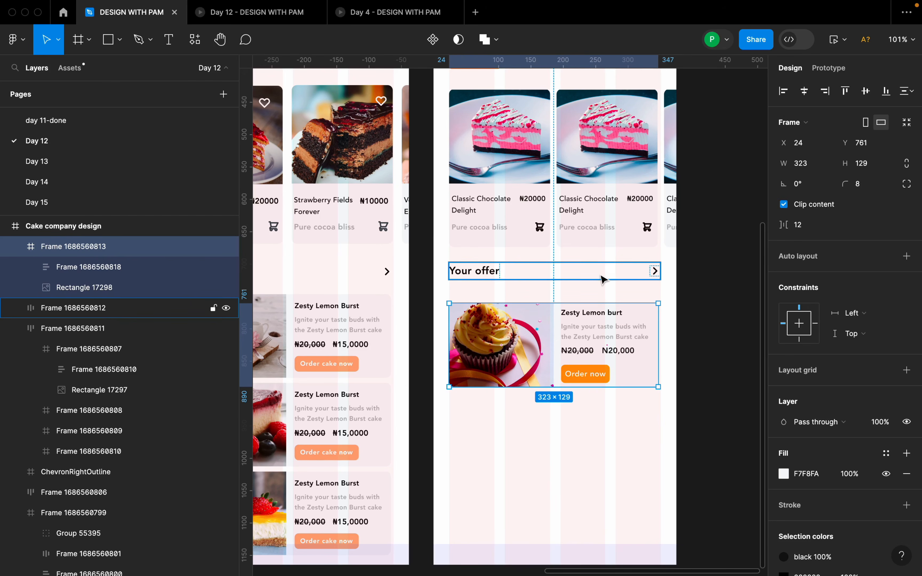
pyautogui.keyDown('shift'); pyautogui.click(610, 280); pyautogui.keyUp('shift')
pyautogui.click(813, 247)
pyautogui.write('24')
pyautogui.press('Return')
# - Duplicate the Zesty Lemon burt card below the original and wrap both in an auto layout
pyautogui.click(670, 315)
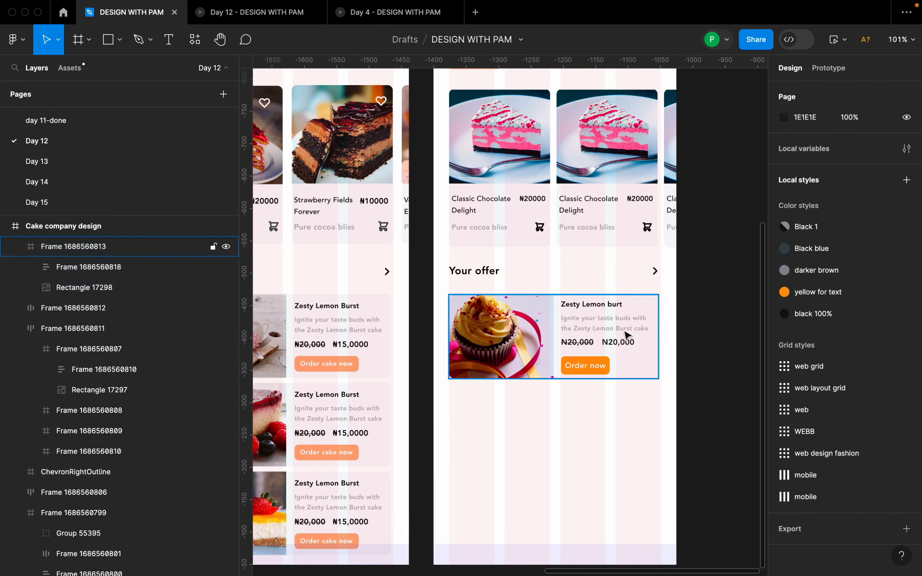
pyautogui.click(531, 353)
pyautogui.moveTo(533, 357); pyautogui.dragTo(577, 430)
pyautogui.keyDown('shift'); pyautogui.click(575, 346); pyautogui.keyUp('shift')
pyautogui.hotkey('shift', 'a')
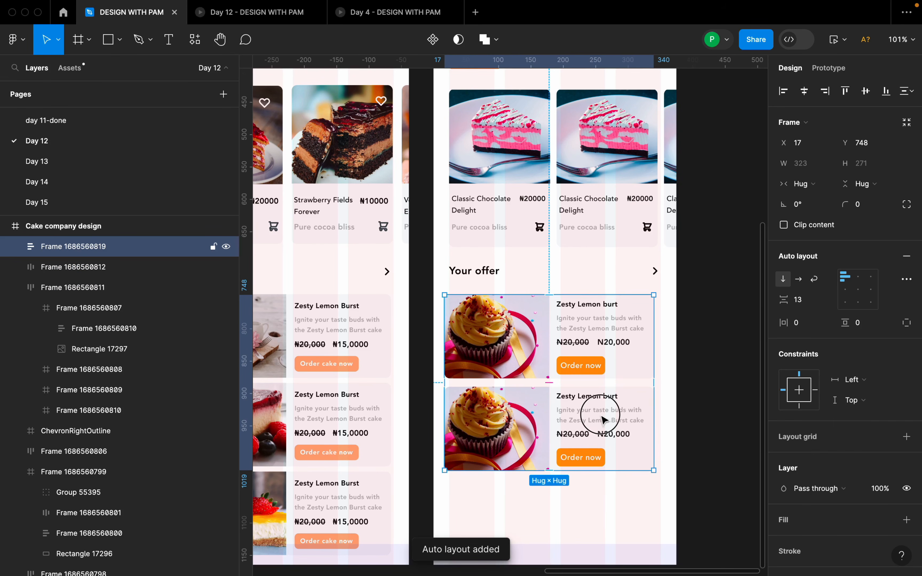
# - Duplicate the lower card to make a third and shrink the extra copy to a thin strip
pyautogui.click(602, 419)
pyautogui.hotkey('ctrl', 'd')
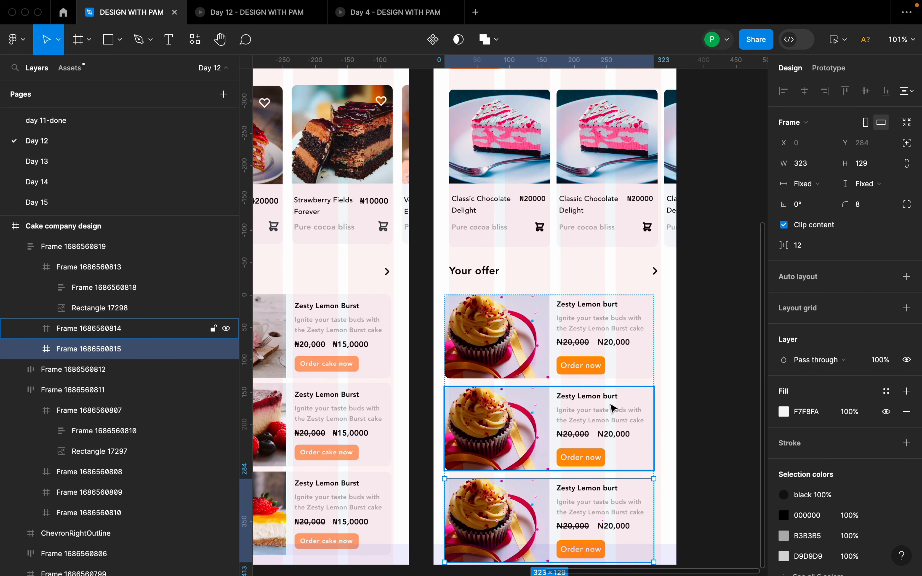
pyautogui.scroll(-3, 616, 410)
pyautogui.hotkey('ctrl', 'd')
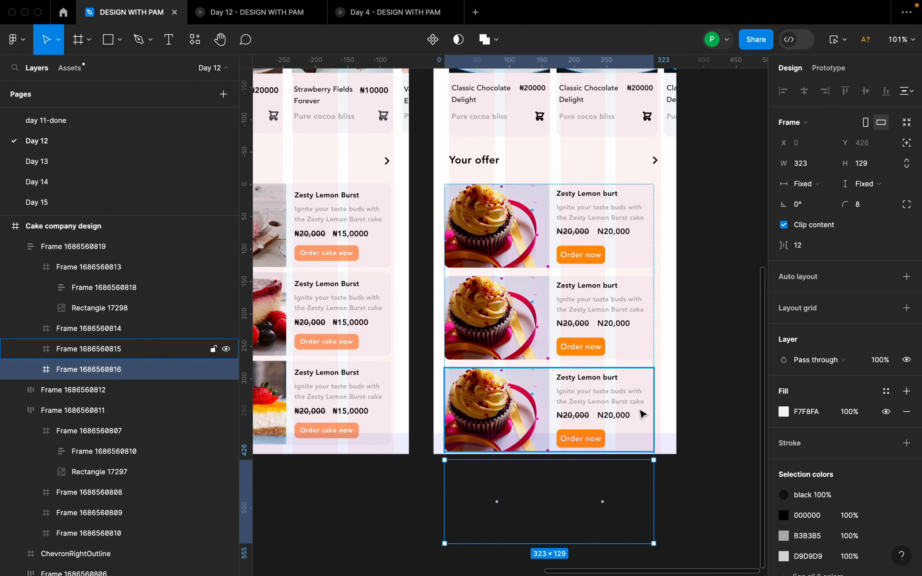
pyautogui.scroll(-5, 609, 415)
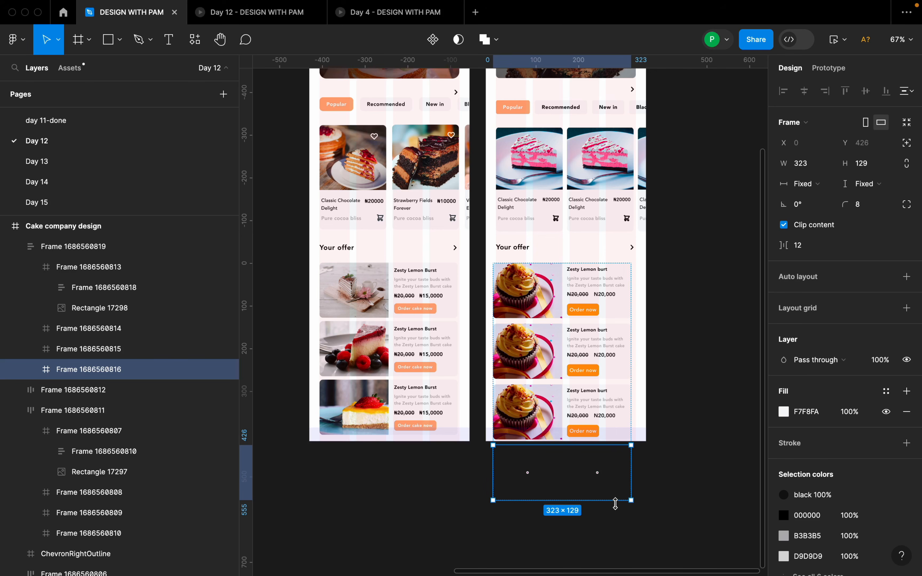
pyautogui.moveTo(621, 500); pyautogui.dragTo(622, 456)
pyautogui.click(680, 419)
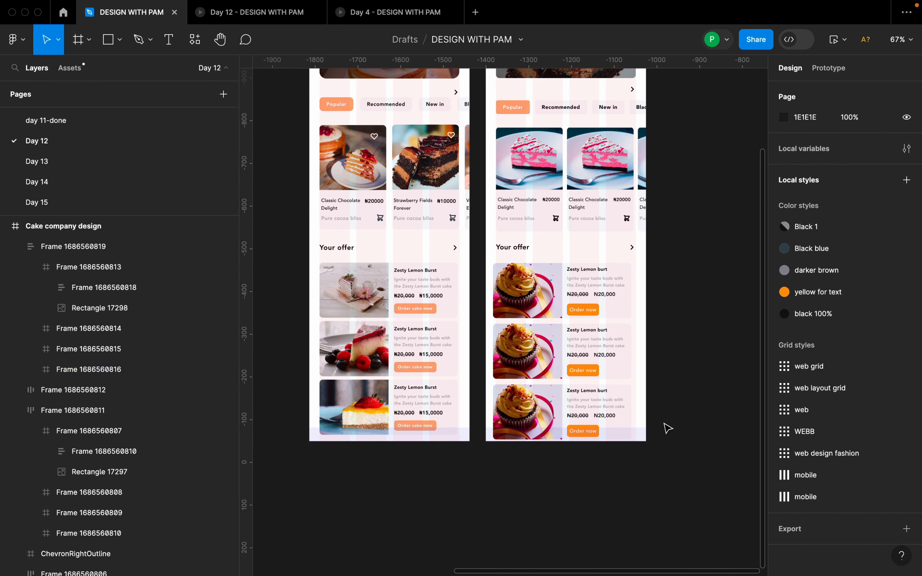
pyautogui.scroll(2, 667, 428)
pyautogui.scroll(2, 670, 429)
pyautogui.scroll(-8, 671, 433)
# - Switch to the Day 1-Done page
pyautogui.click(385, 271)
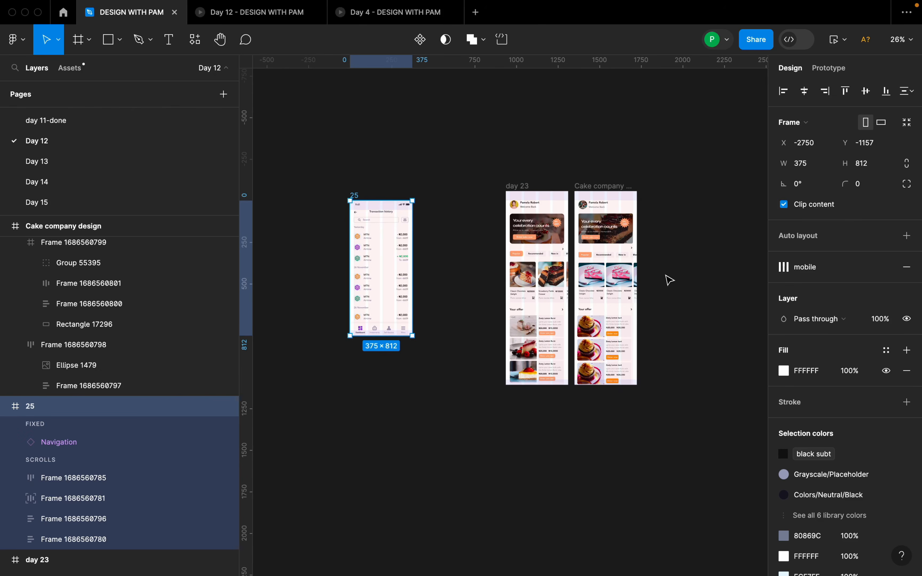
pyautogui.scroll(6, 662, 282)
pyautogui.scroll(2, 656, 286)
pyautogui.scroll(5, 69, 144)
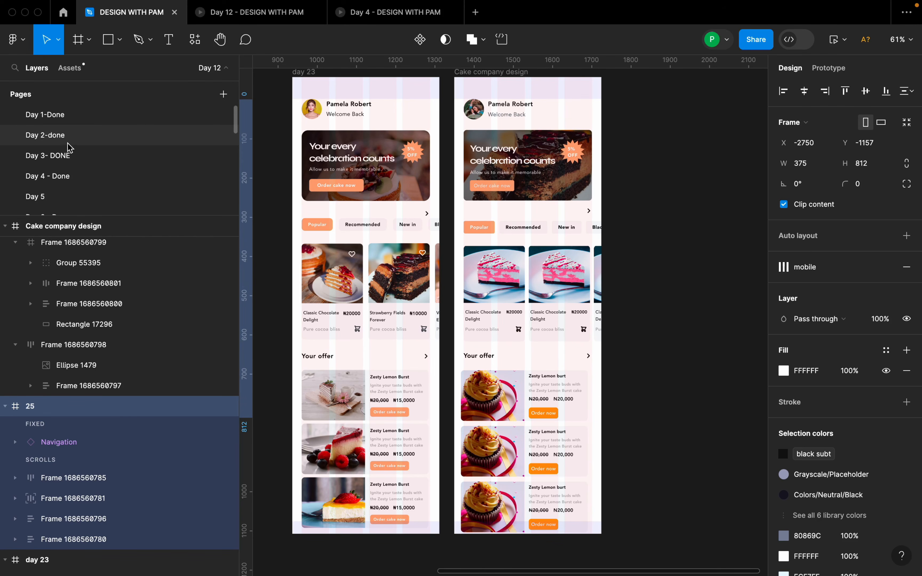
pyautogui.click(72, 121)
# - Hide the editor interface to show the DESIGN WITH PAM banner full-screen
pyautogui.scroll(2, 658, 313)
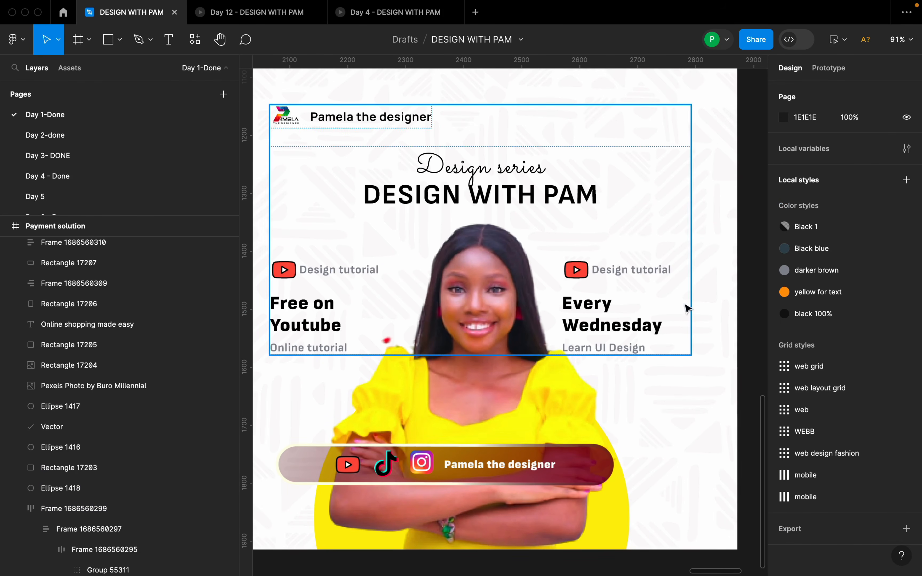
pyautogui.rightClick(746, 288)
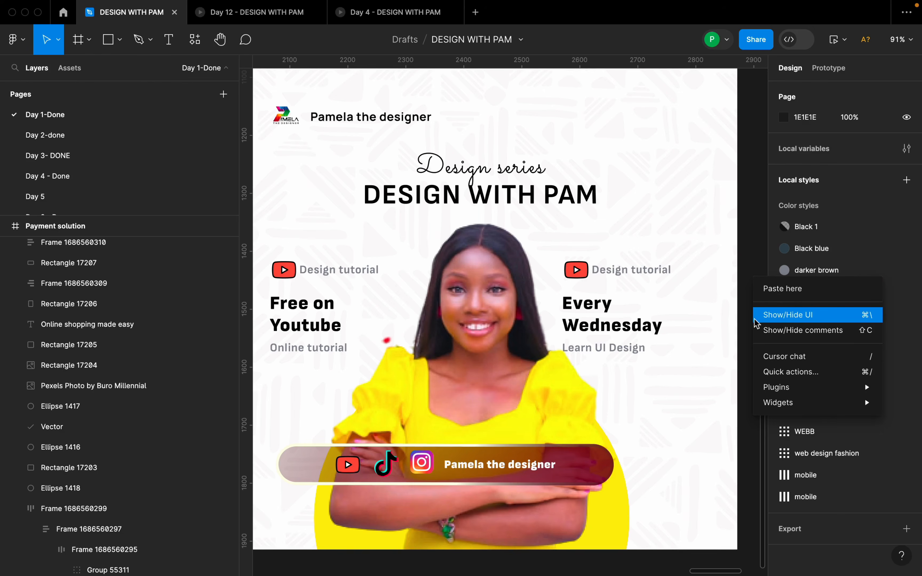
pyautogui.click(777, 315)
pyautogui.scroll(1, 619, 337)
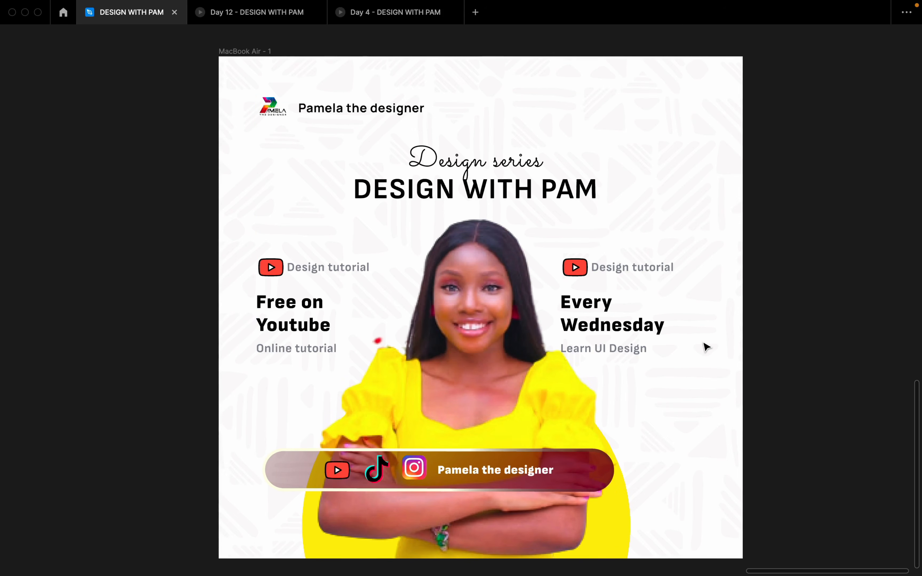